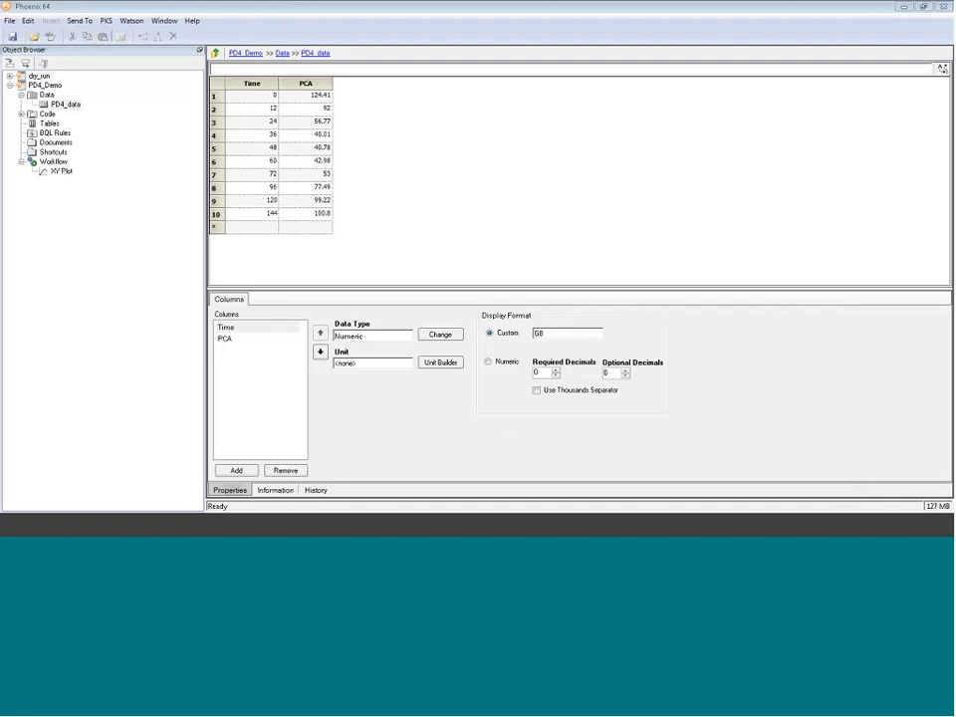
Review the Time and PCA columns of the PD4_data worksheet and the PCA vs Time plot.
left_click(252, 83)
left_click(305, 84)
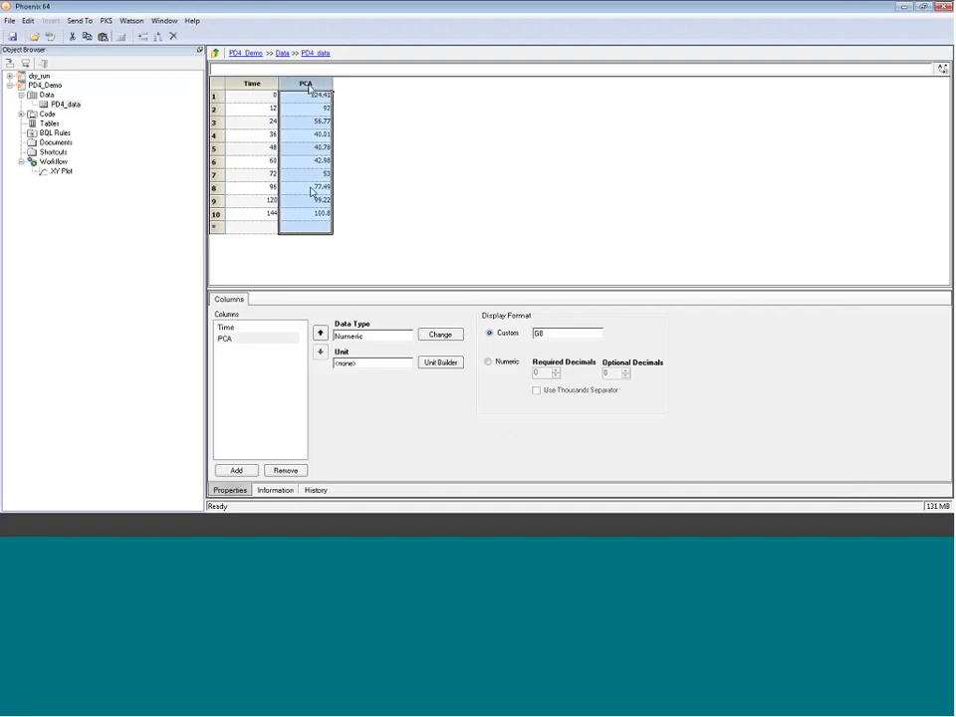
left_click(64, 174)
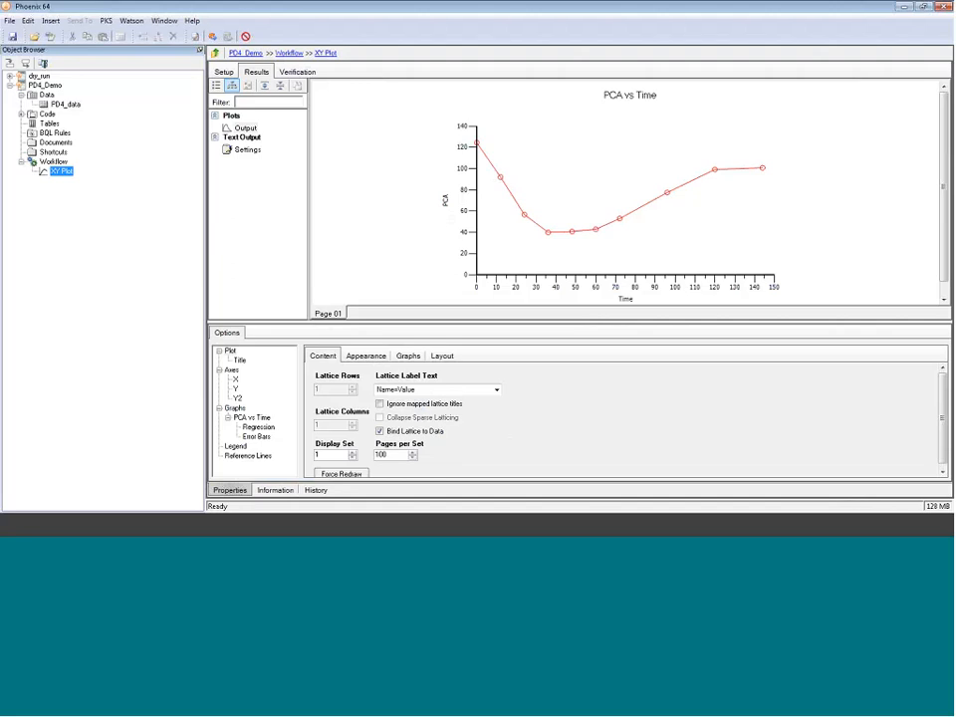
Send PD4_data to a new Phoenix Model object and name it "Built In IDR Model".
left_click(64, 104)
right_click(65, 105)
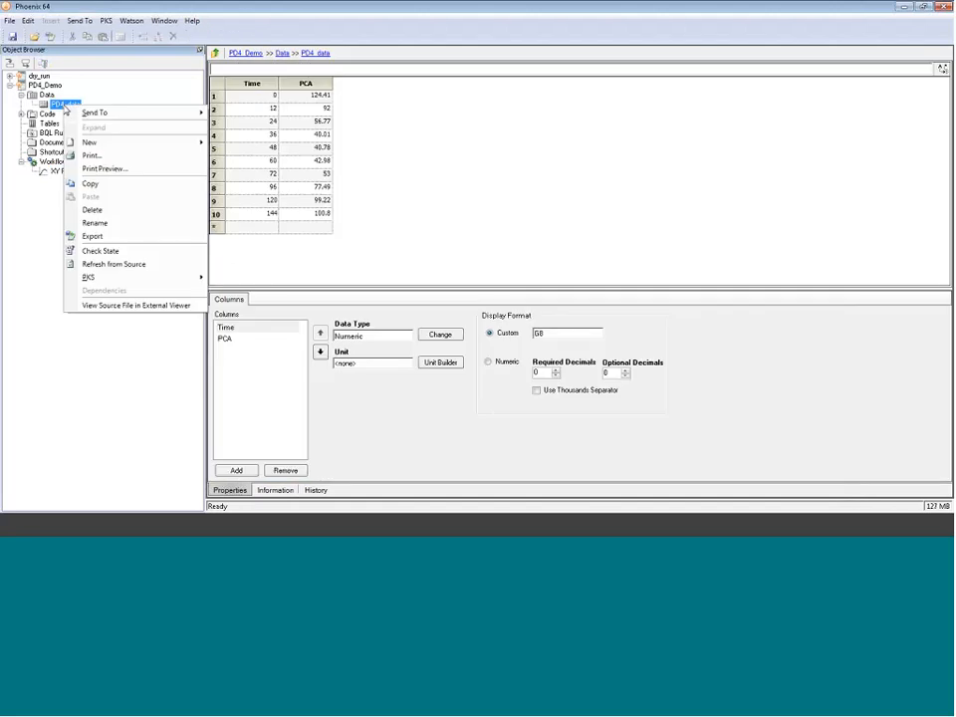
mouse_move(83, 113)
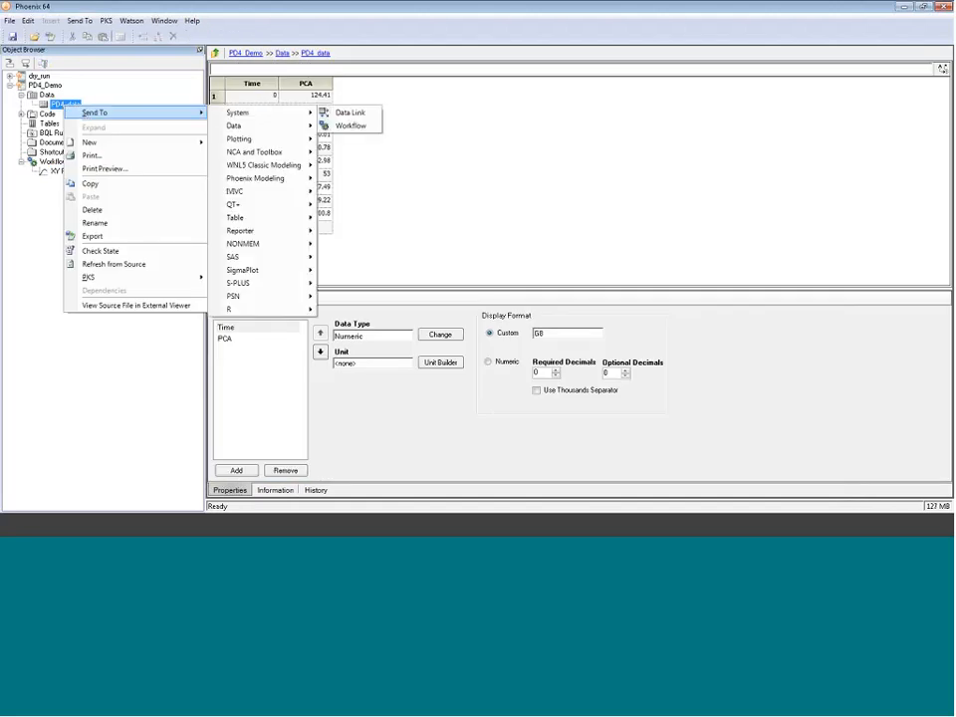
mouse_move(247, 178)
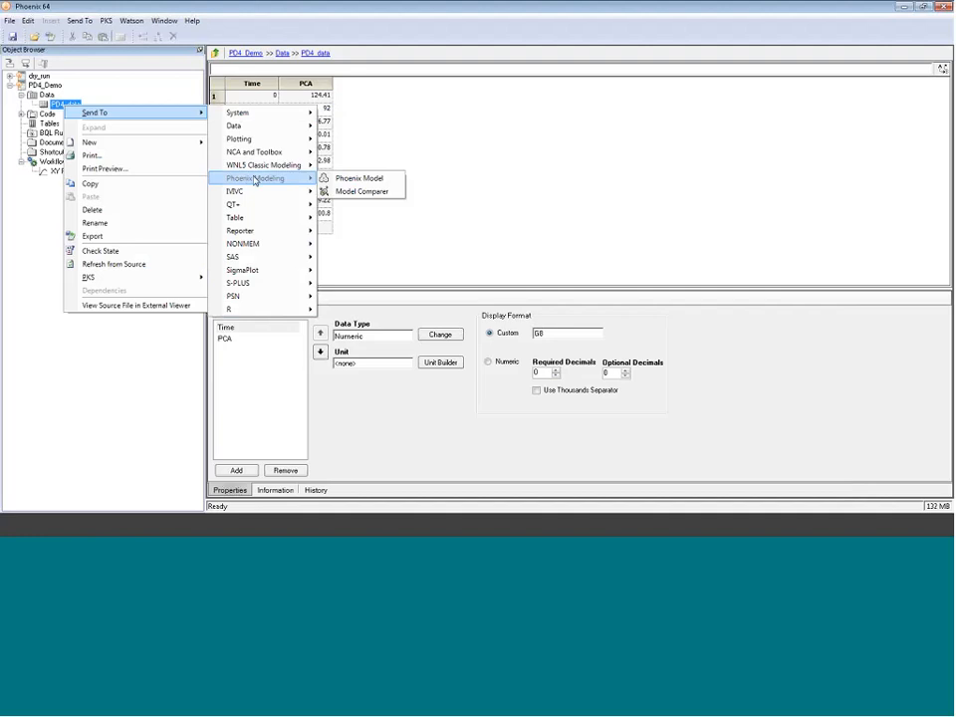
left_click(346, 181)
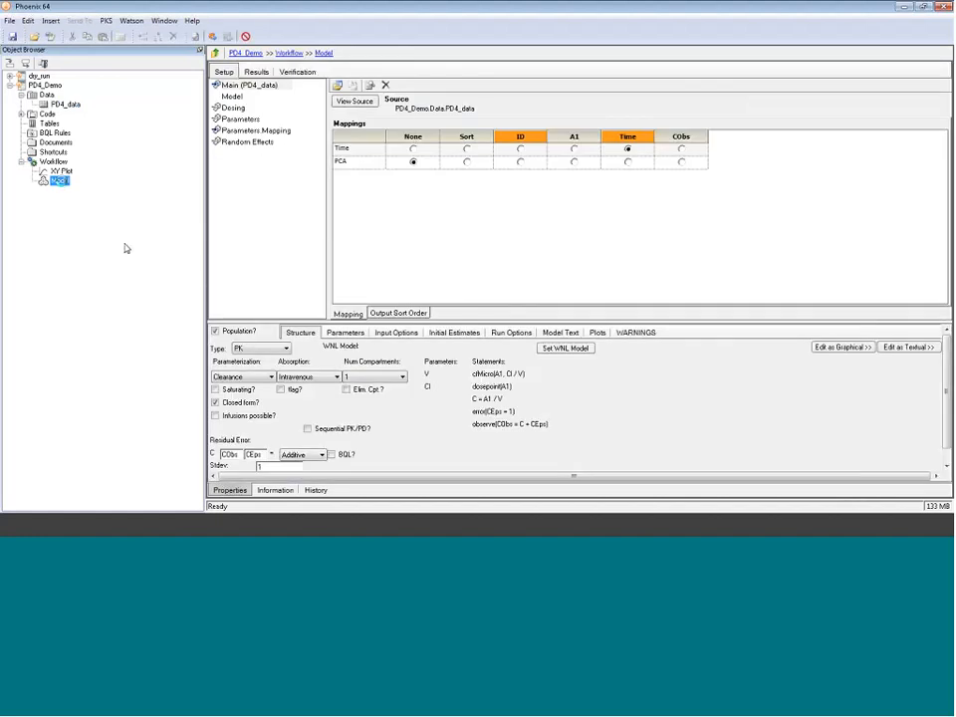
type("Built In IDR Model")
key("Return")
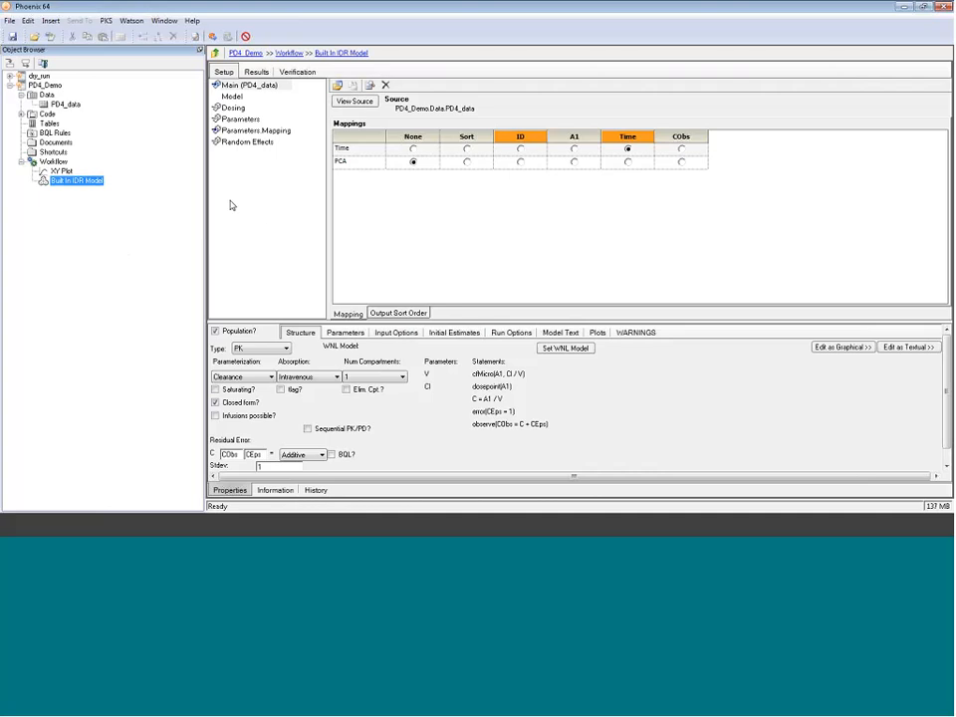
Enlarge the model settings area, turn off the Population option and set the model type to PK/Indirect.
left_click_drag(206, 194, 171, 188)
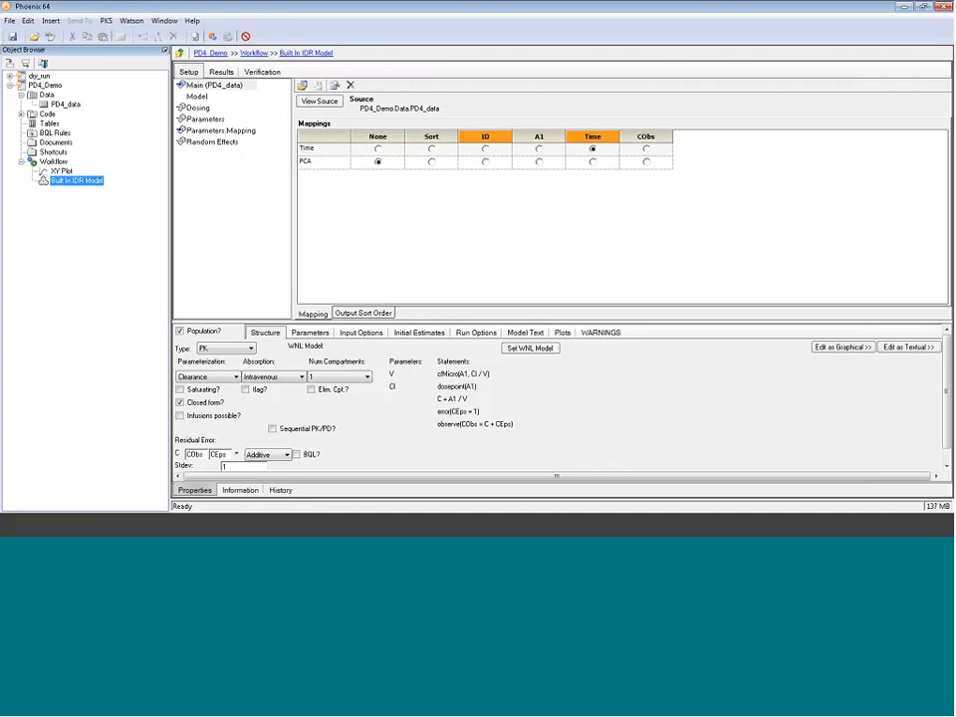
left_click_drag(184, 323, 185, 280)
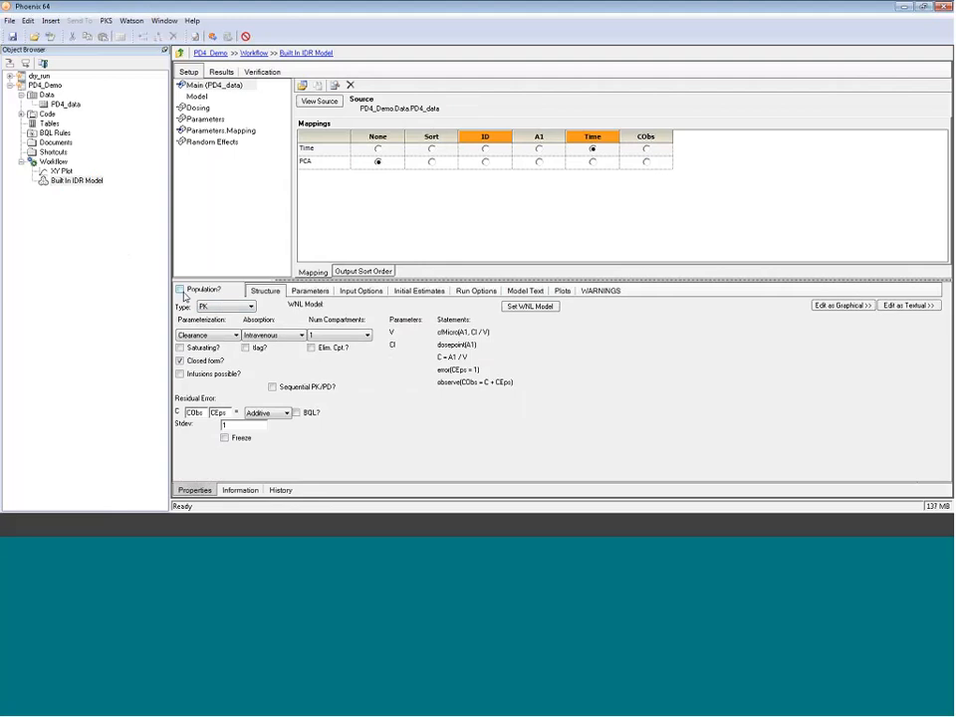
left_click(183, 292)
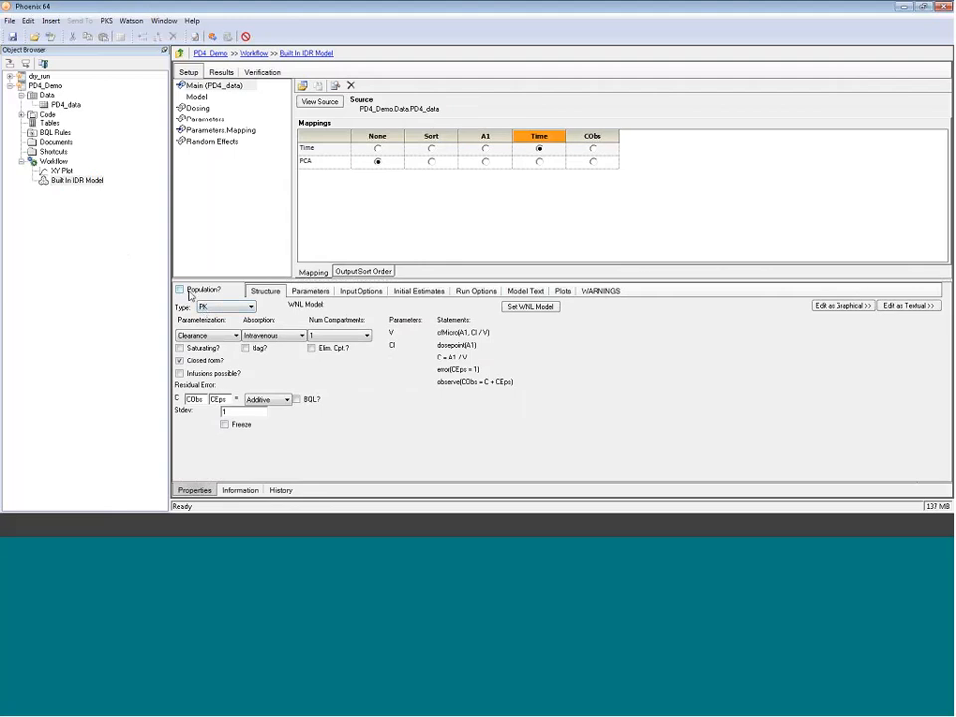
left_click(240, 310)
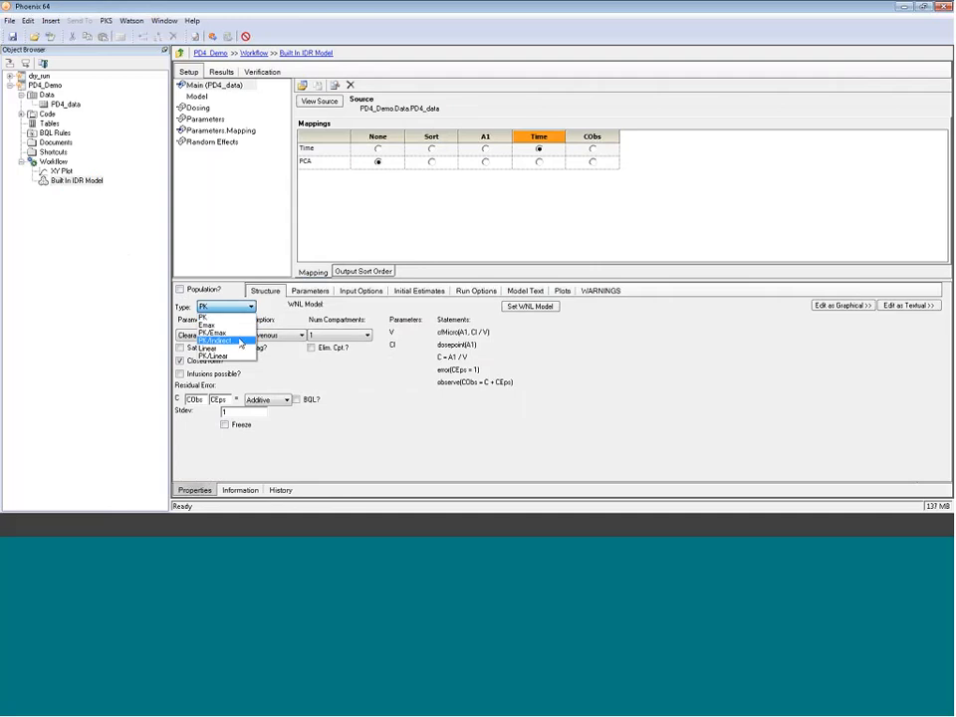
left_click(239, 341)
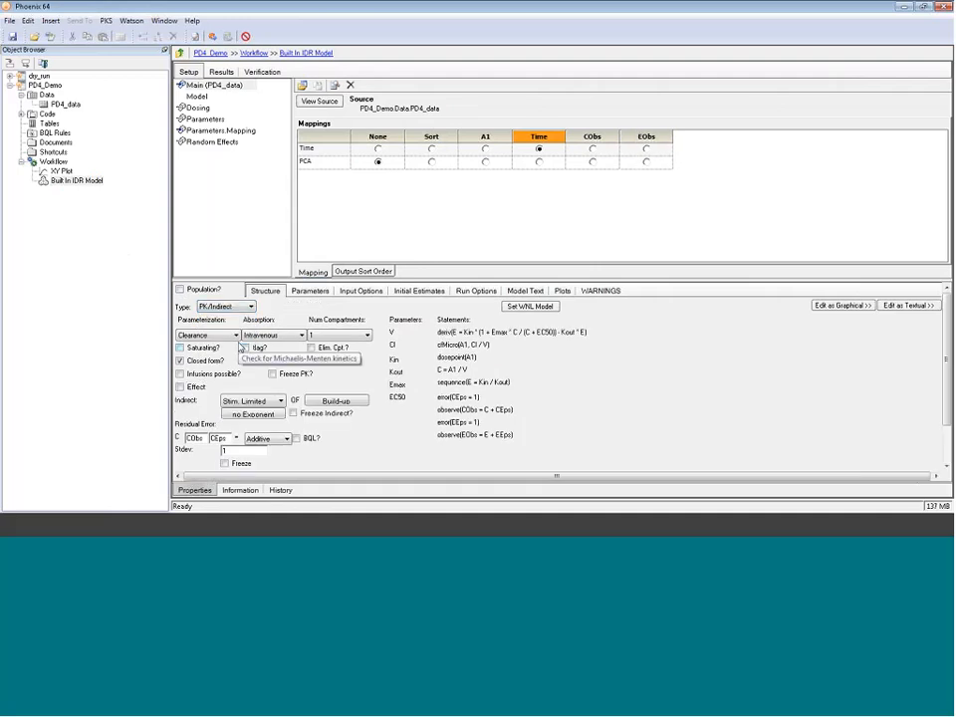
Configure the PK part without closed form, using Micro parameterization and frozen PK parameters.
left_click(179, 361)
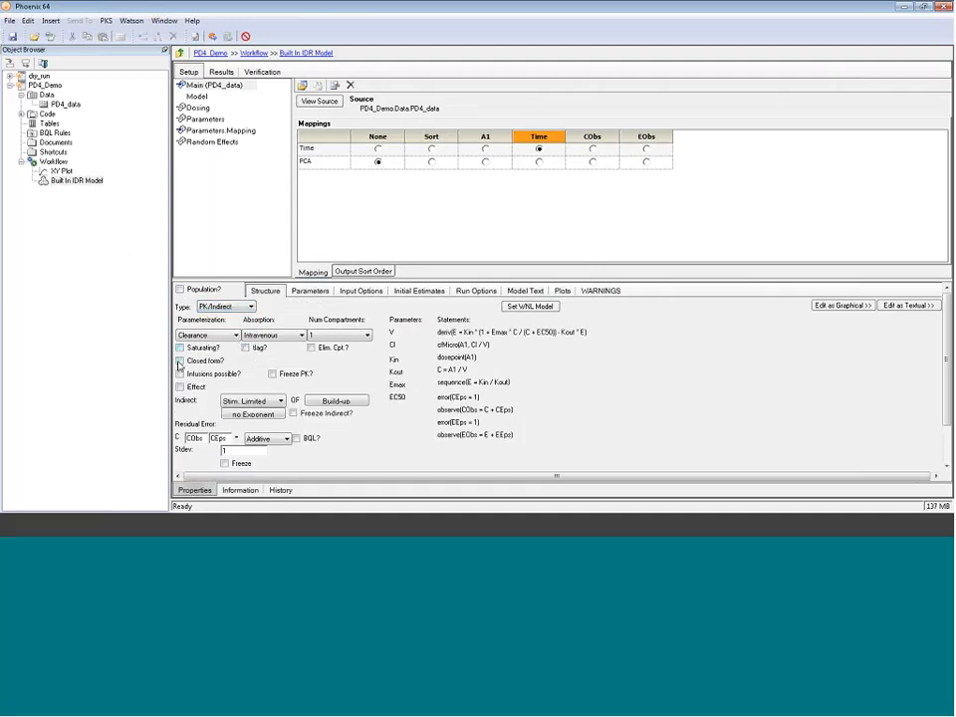
left_click(220, 335)
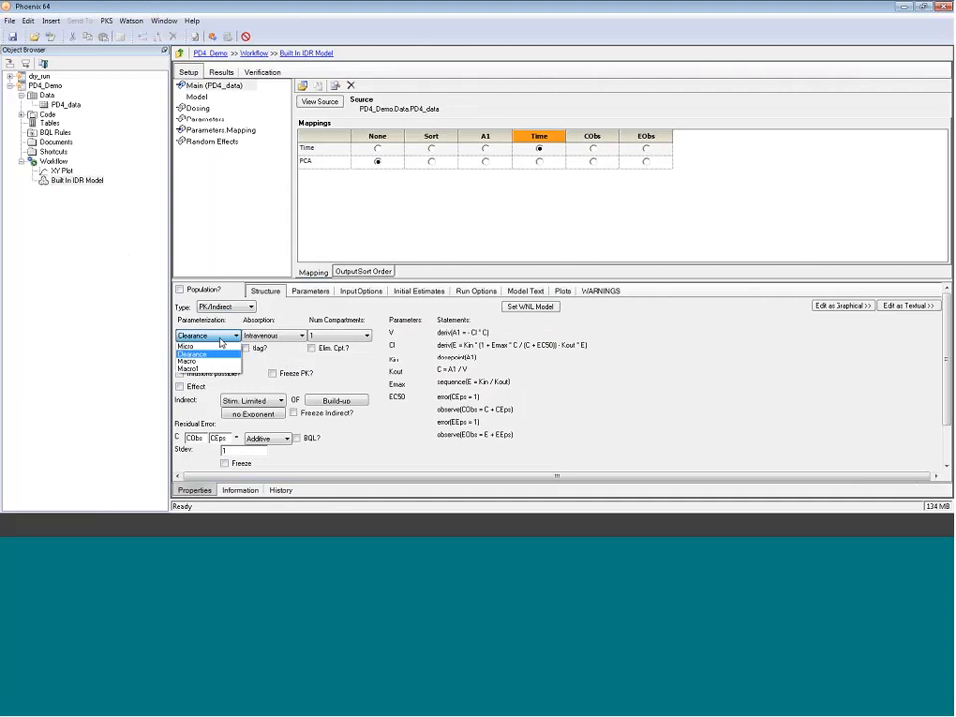
left_click(229, 345)
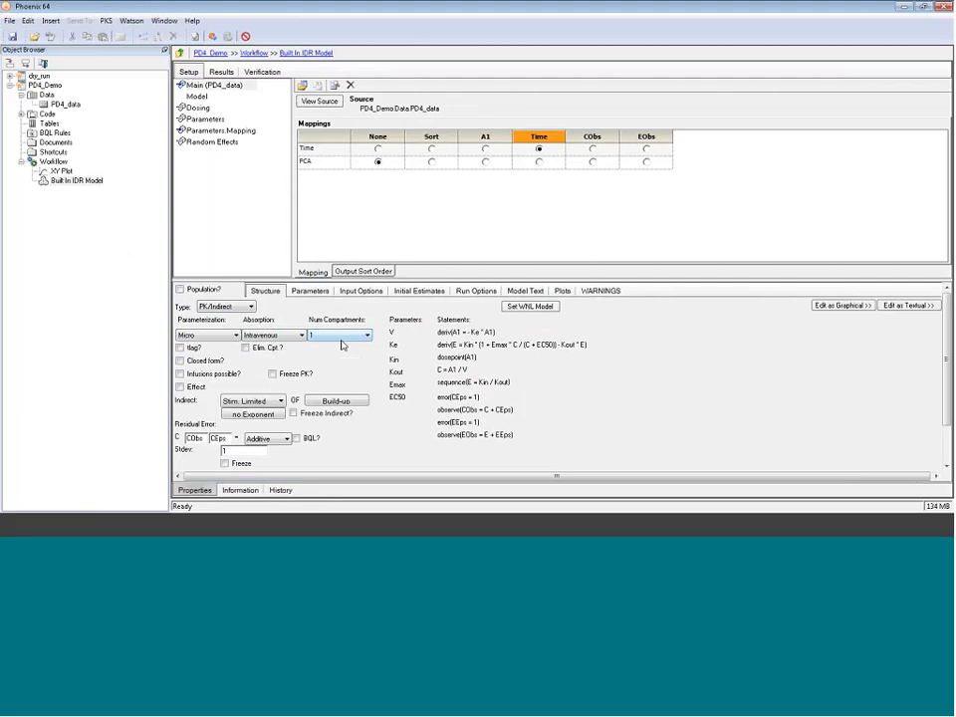
left_click(272, 374)
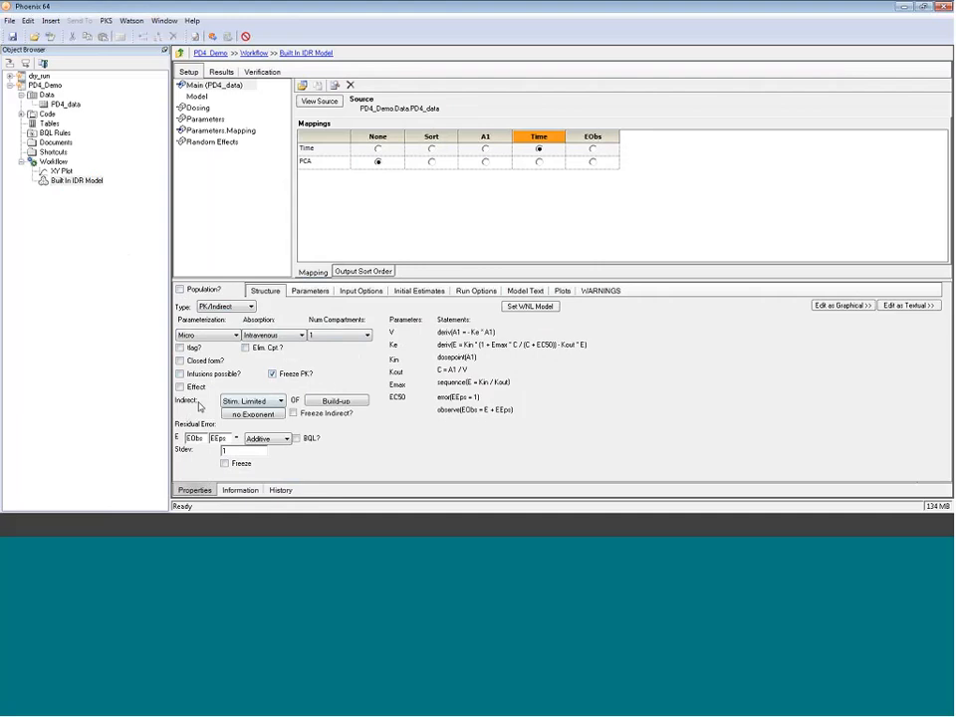
Set the indirect response to Inhib. Limited of build-up and include the exponent.
left_click(257, 400)
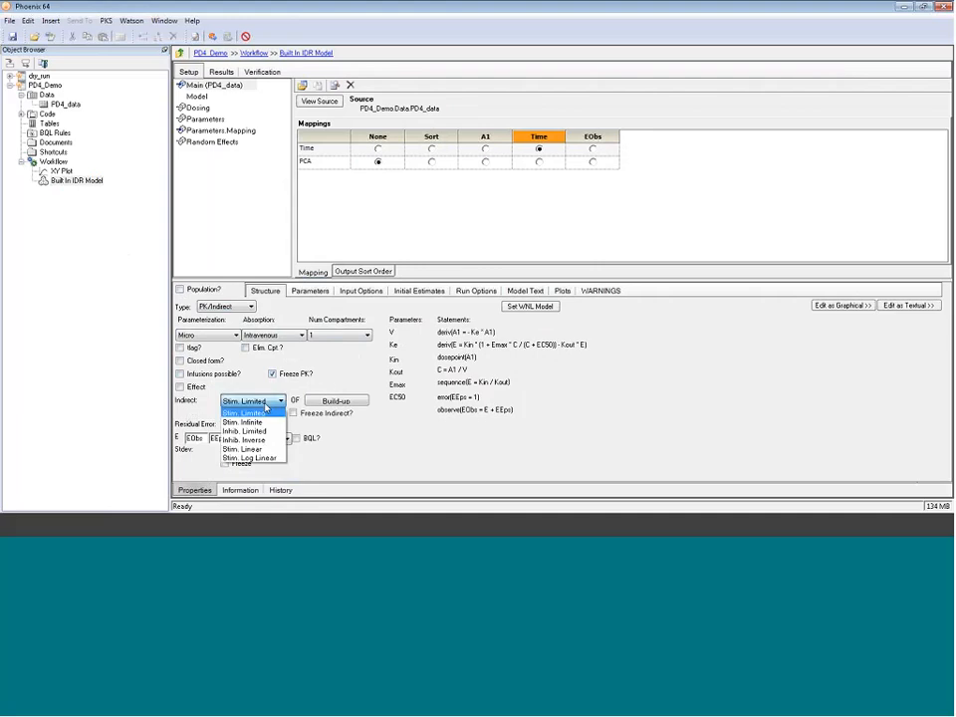
left_click(247, 430)
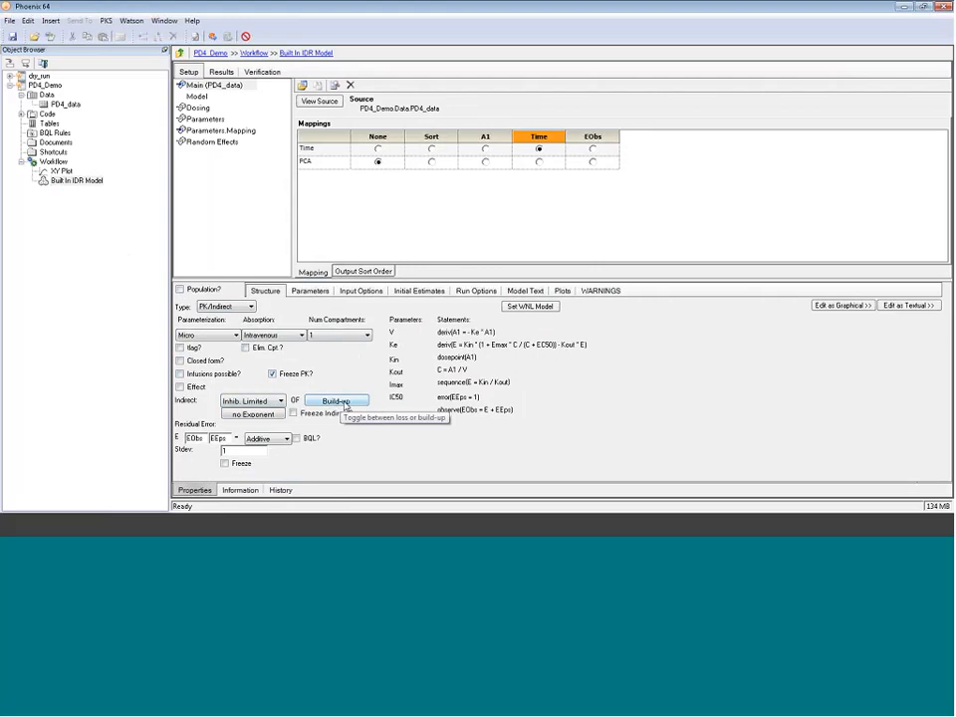
left_click(263, 419)
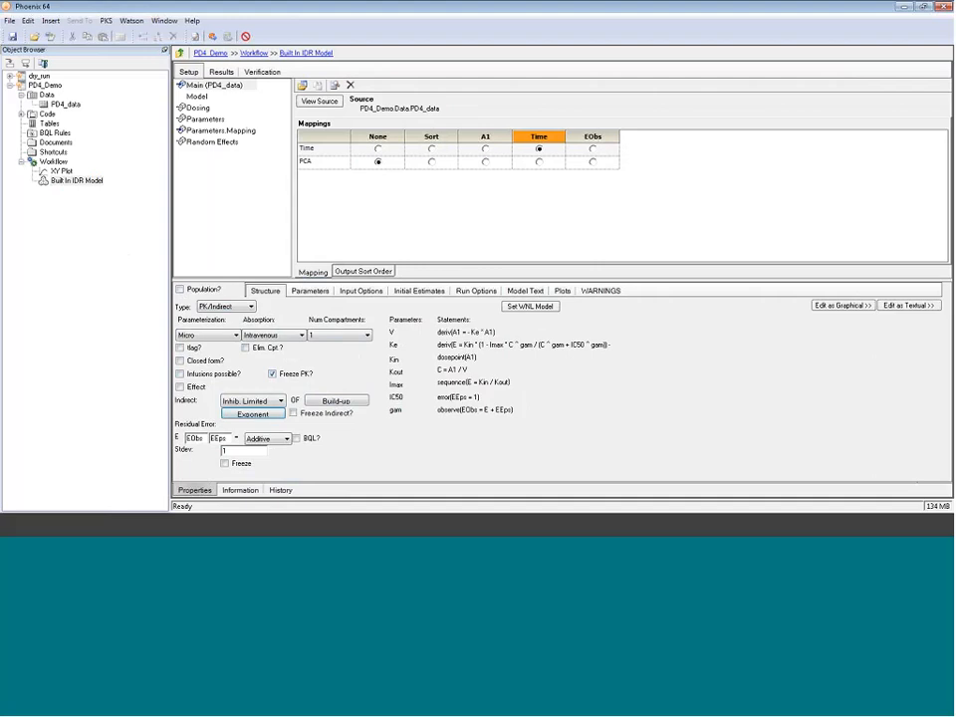
left_click(257, 414)
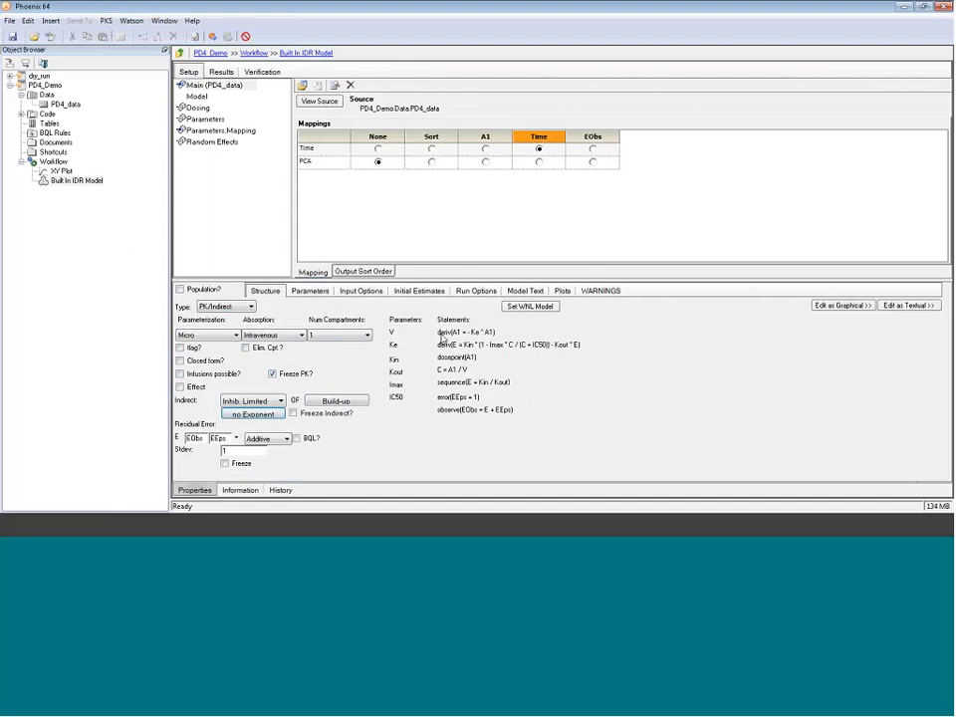
left_click(257, 418)
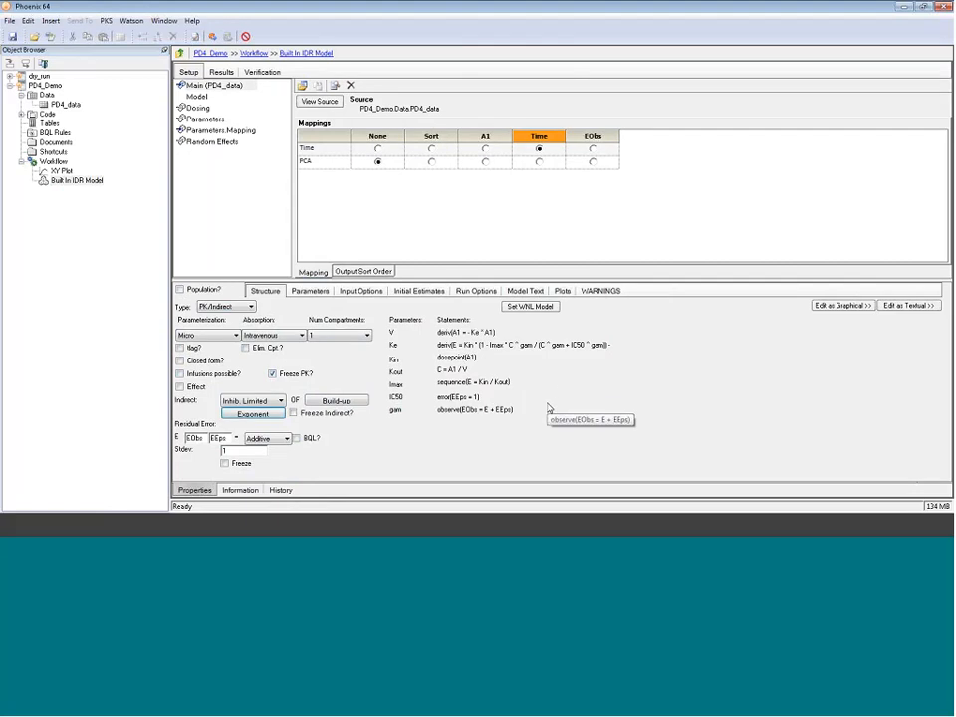
Map PCA to EObs and enter a dose of 1.05 for A1 at time 0 in an internal dosing worksheet.
left_click(592, 161)
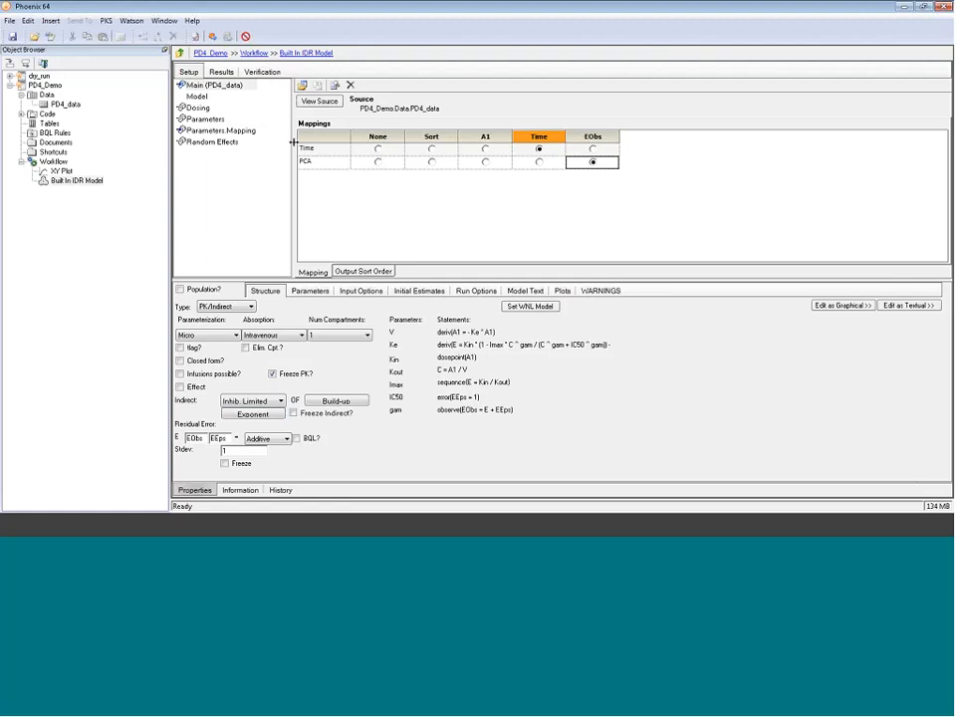
left_click(197, 107)
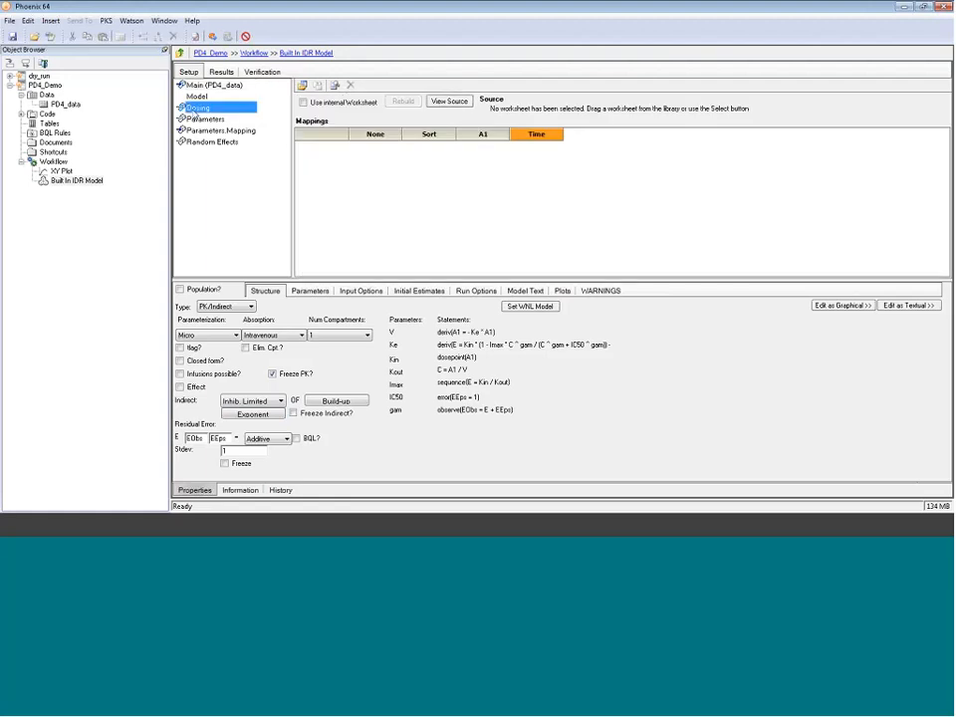
left_click(303, 101)
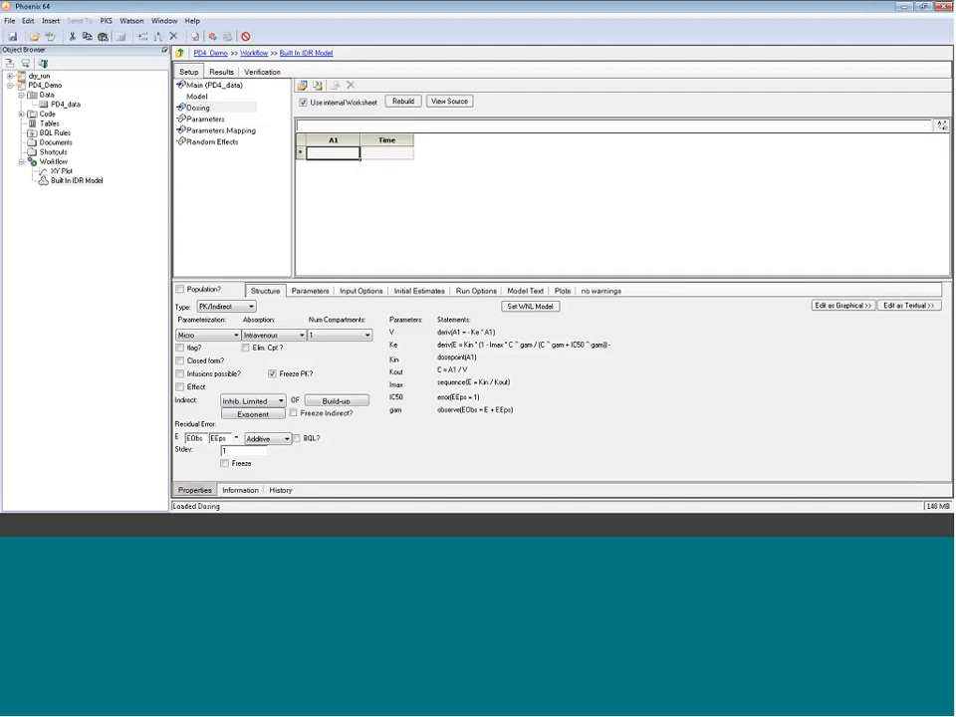
type("1.05")
key("Tab")
type("0")
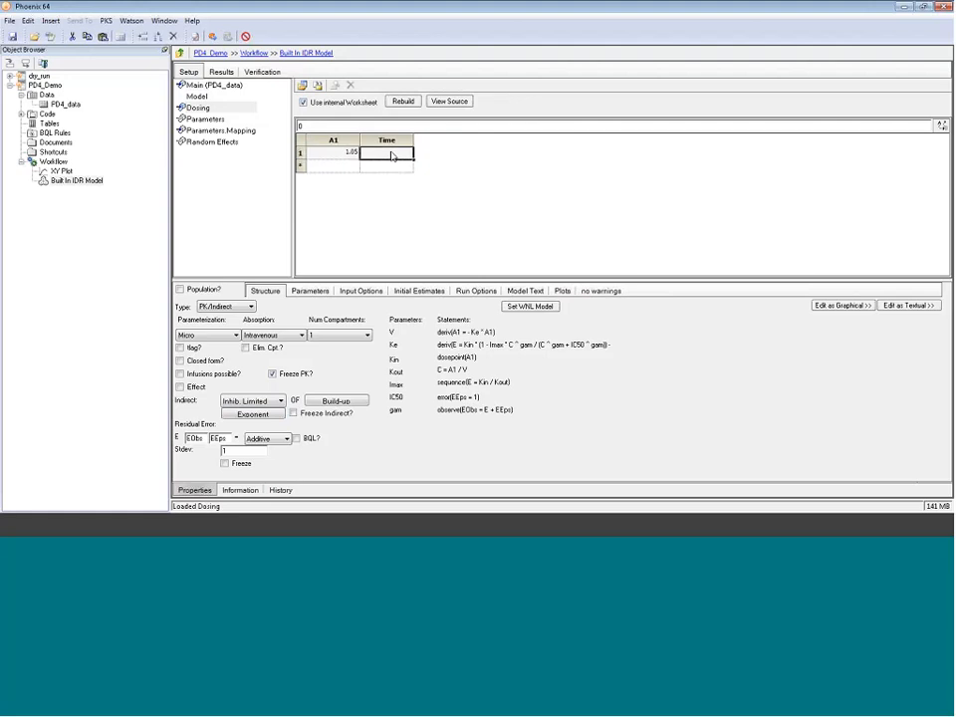
left_click(349, 157)
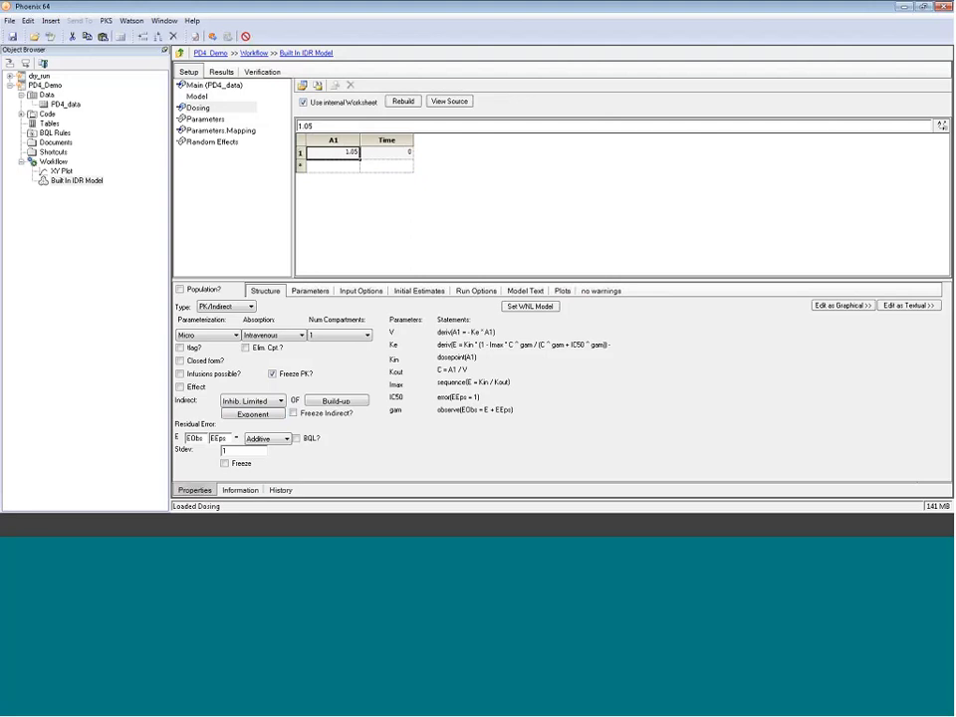
Set the fixed-effect initial values to 0.0228 for tvKe and 0.03 for tvKout.
left_click(308, 291)
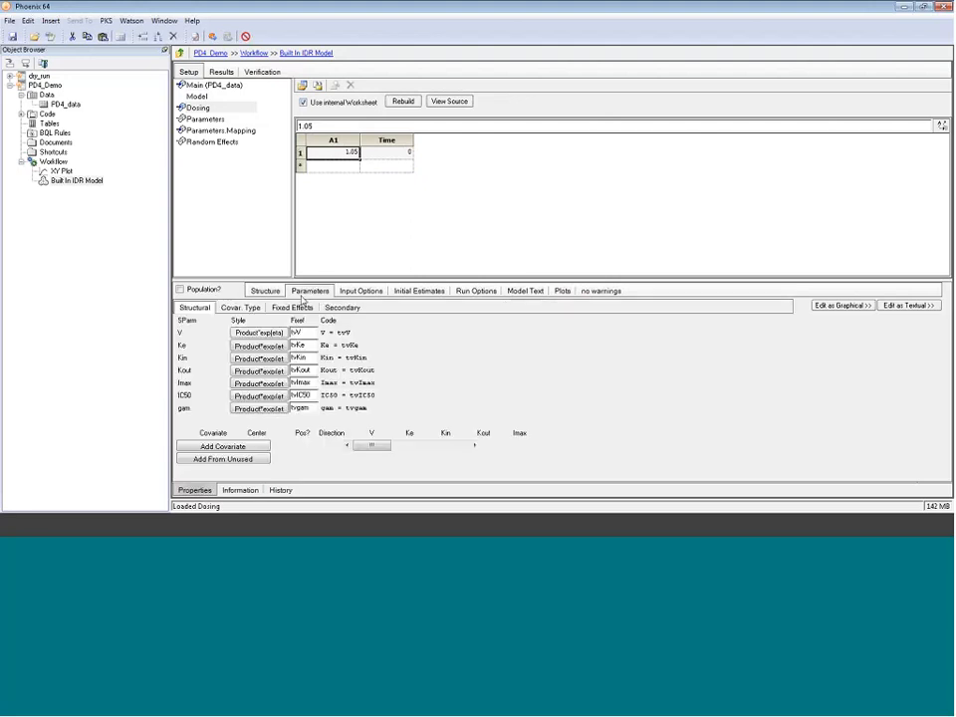
left_click(290, 308)
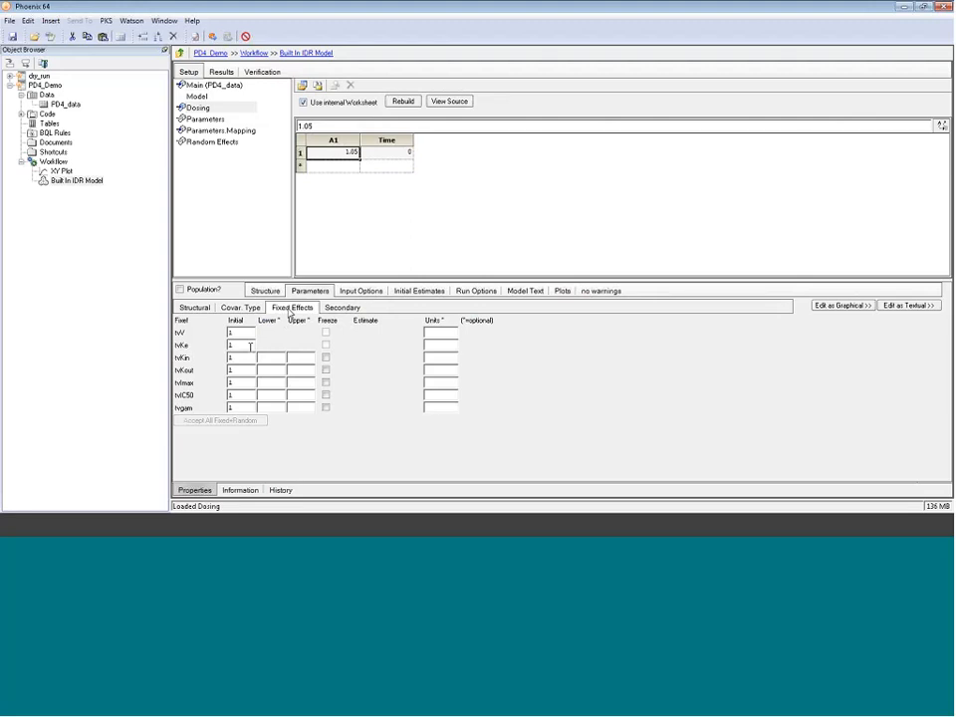
left_click(238, 347)
left_click_drag(238, 346, 215, 345)
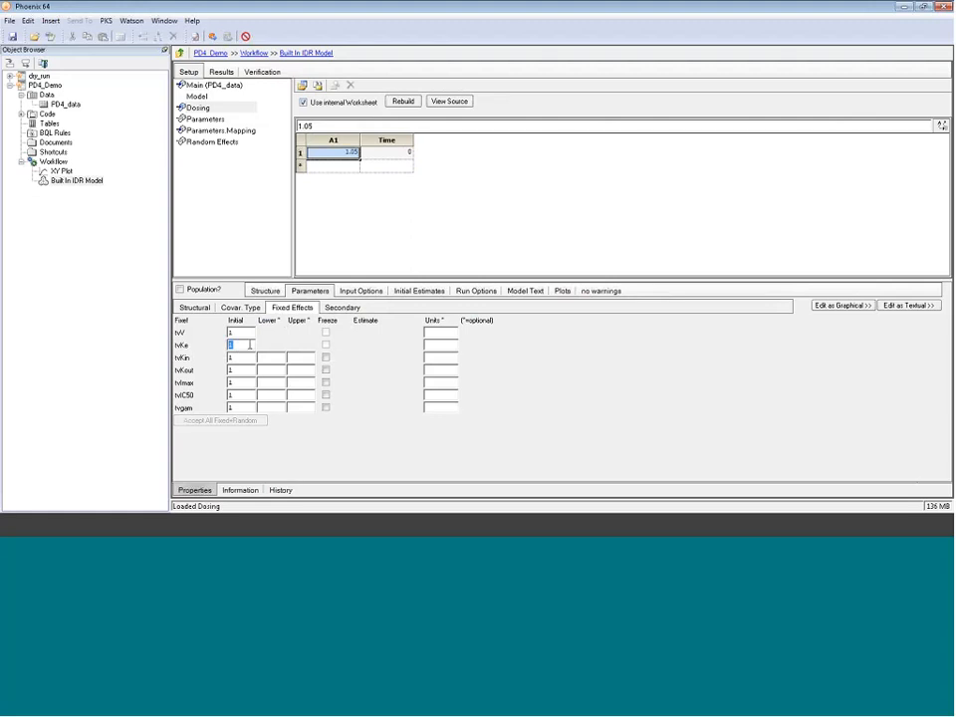
type("0.0228")
left_click(243, 373)
type("0.03")
Check the baseline PCA in PD4_data and set the initial values of tvKin to 3.7 and tvIC50 to 0.16.
left_click(66, 104)
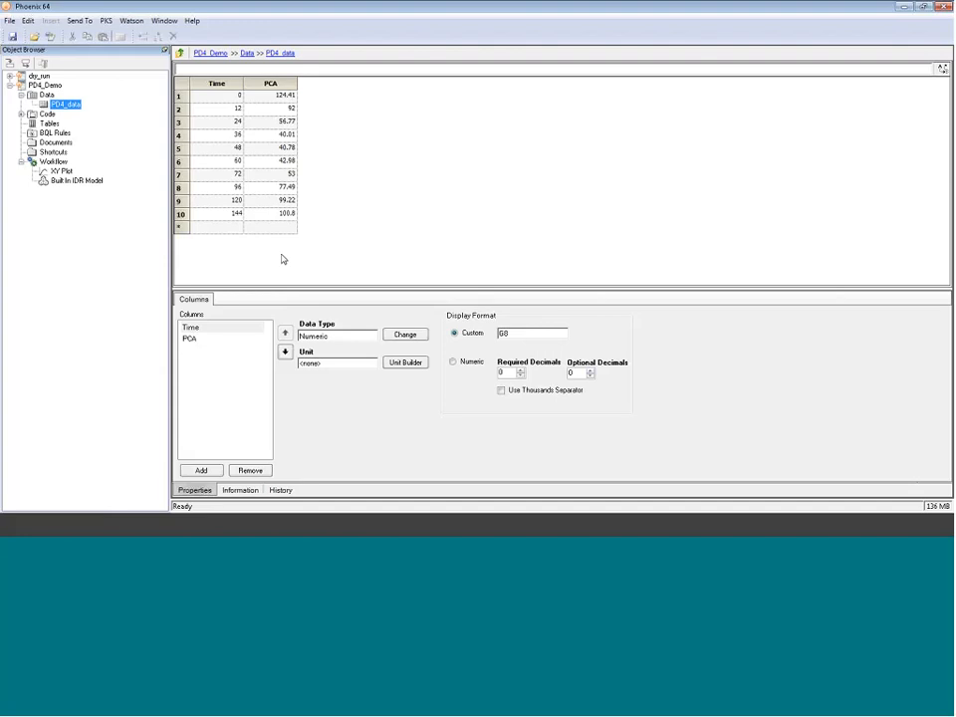
left_click(77, 180)
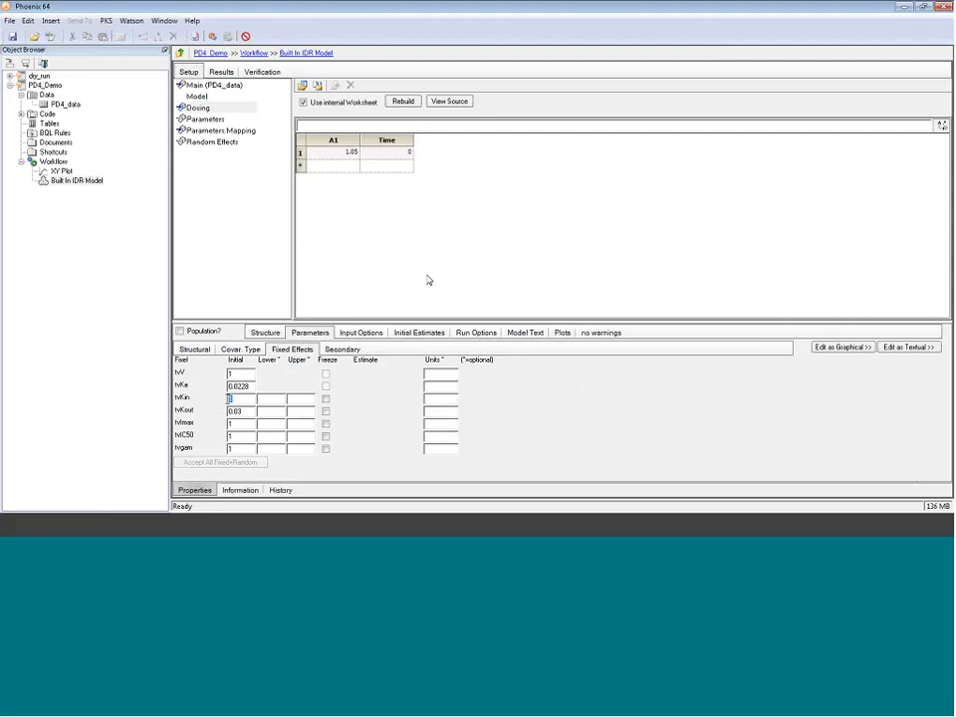
type("3.7")
double_click(236, 440)
type("0")
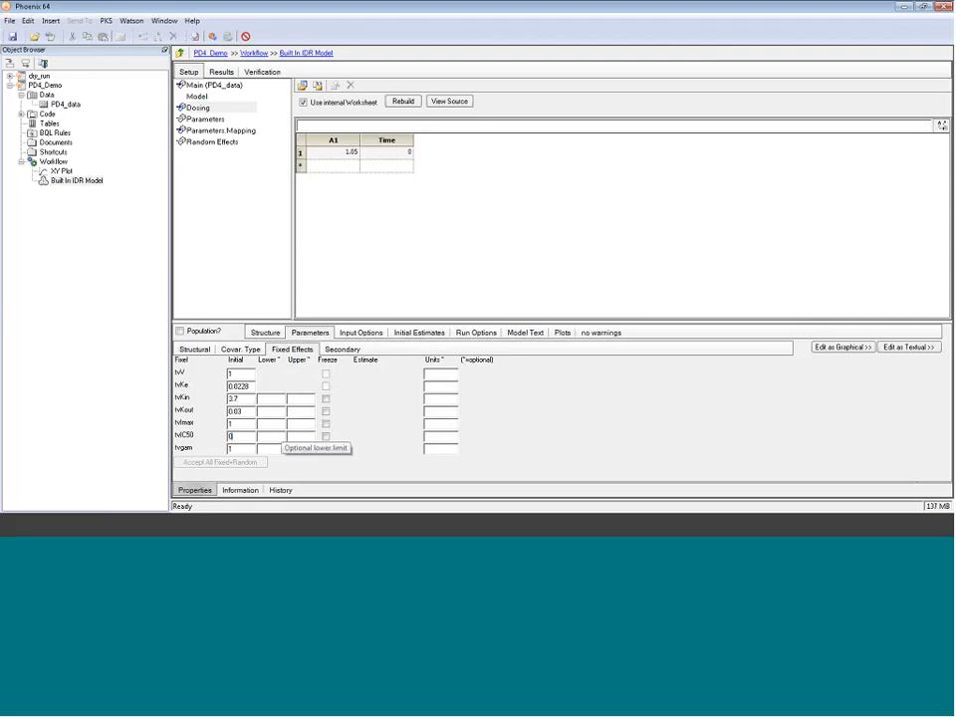
type(".16")
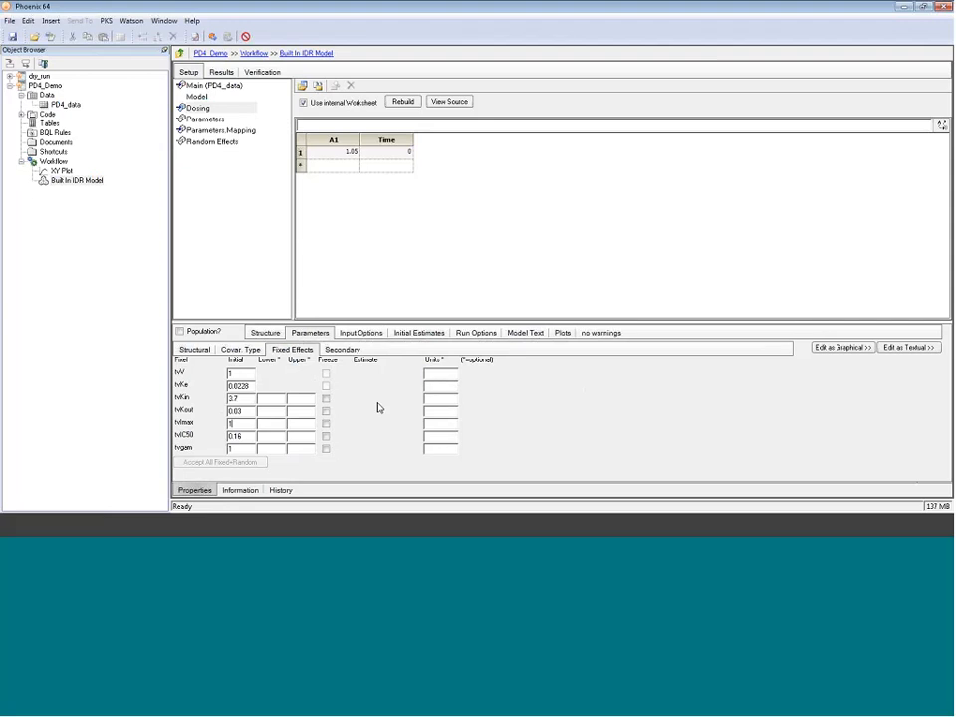
Display the initial estimates plot for the model and extend its time range to 150.
left_click(430, 336)
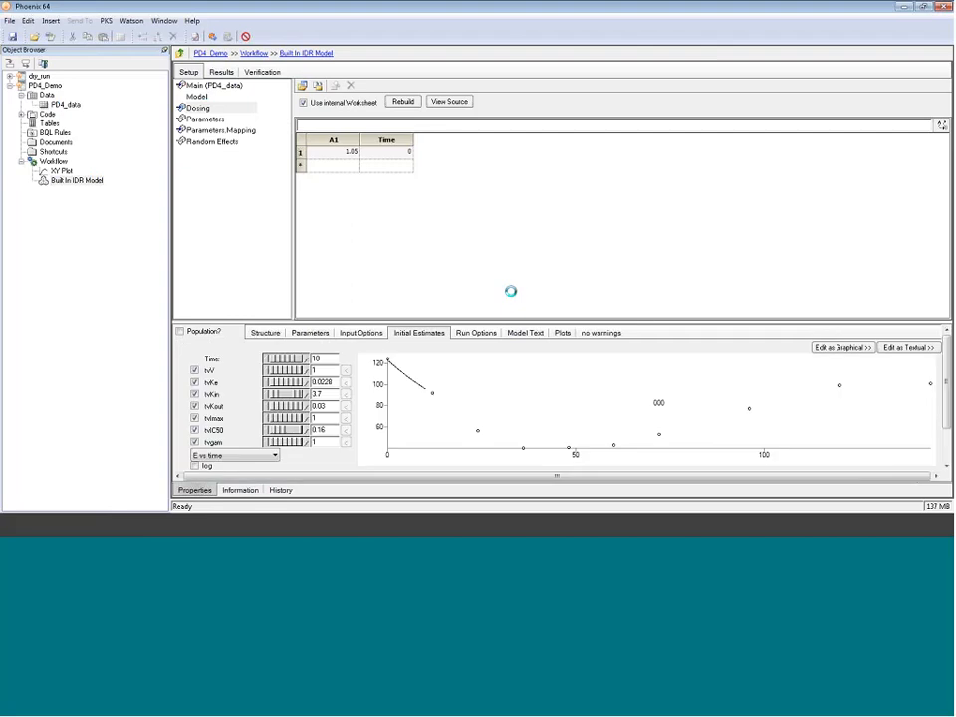
double_click(315, 358)
type("150")
key("Return")
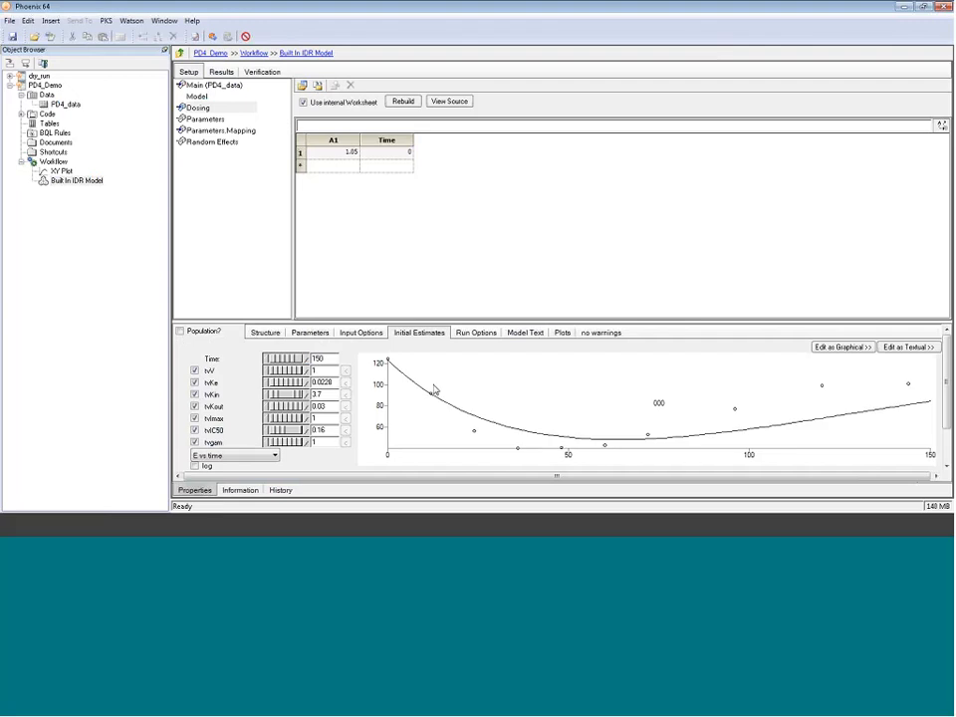
Try a tvgam initial estimate of 3 against the observed data, and settle on 4.
left_click(306, 441)
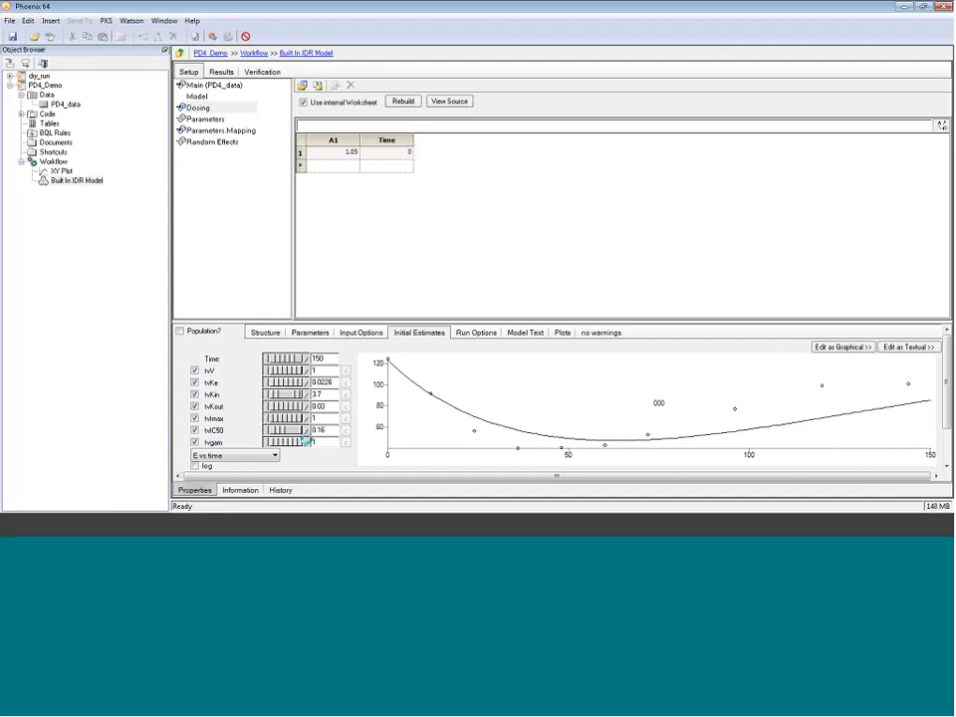
left_click_drag(307, 442, 305, 451)
type("3")
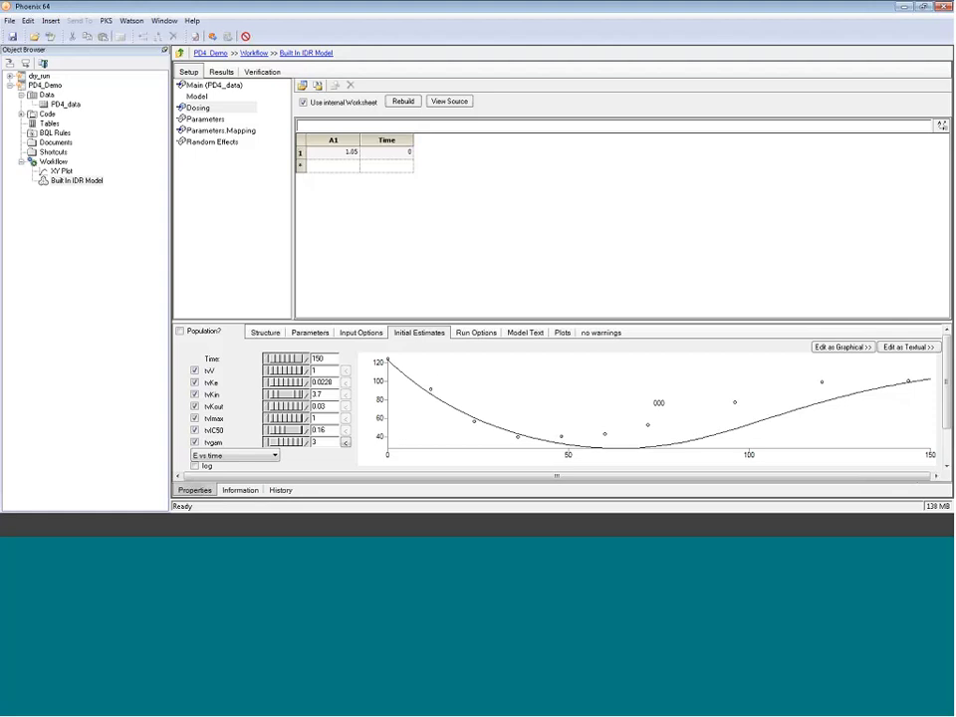
key("BackSpace")
type("4")
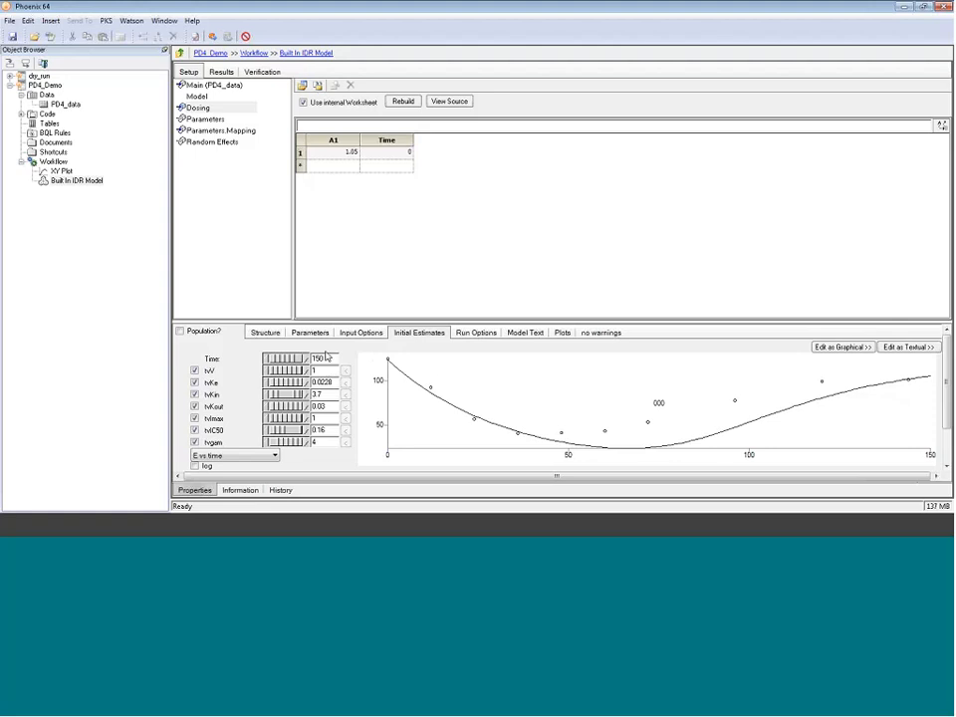
Review the fixed-effect initial values, execute the built-in IDR model and examine the tvgam row of the Theta results.
left_click(317, 335)
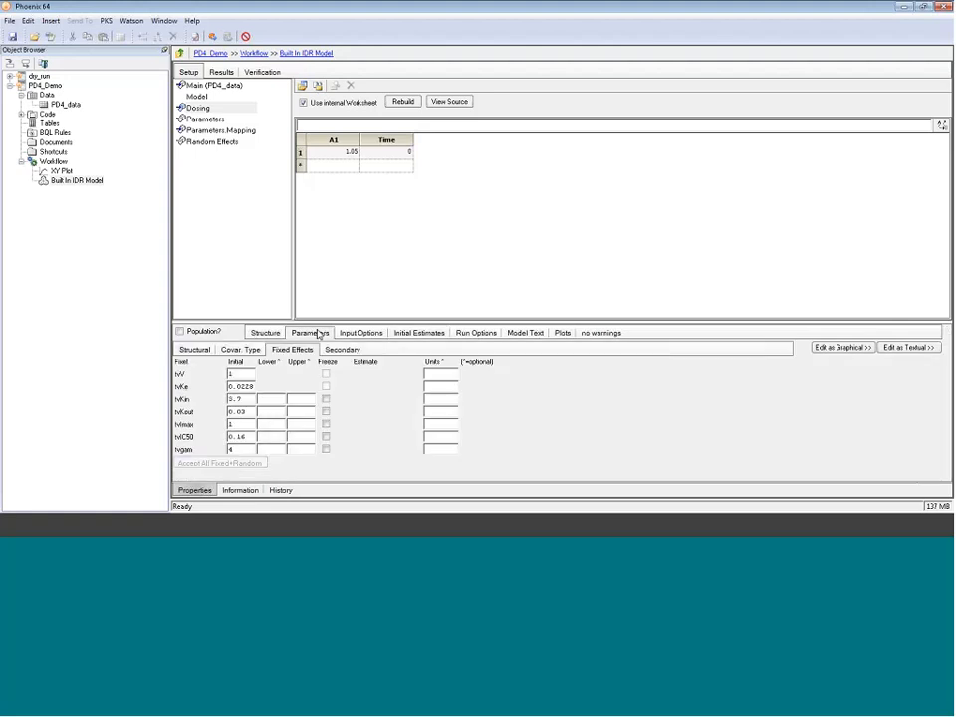
left_click(181, 53)
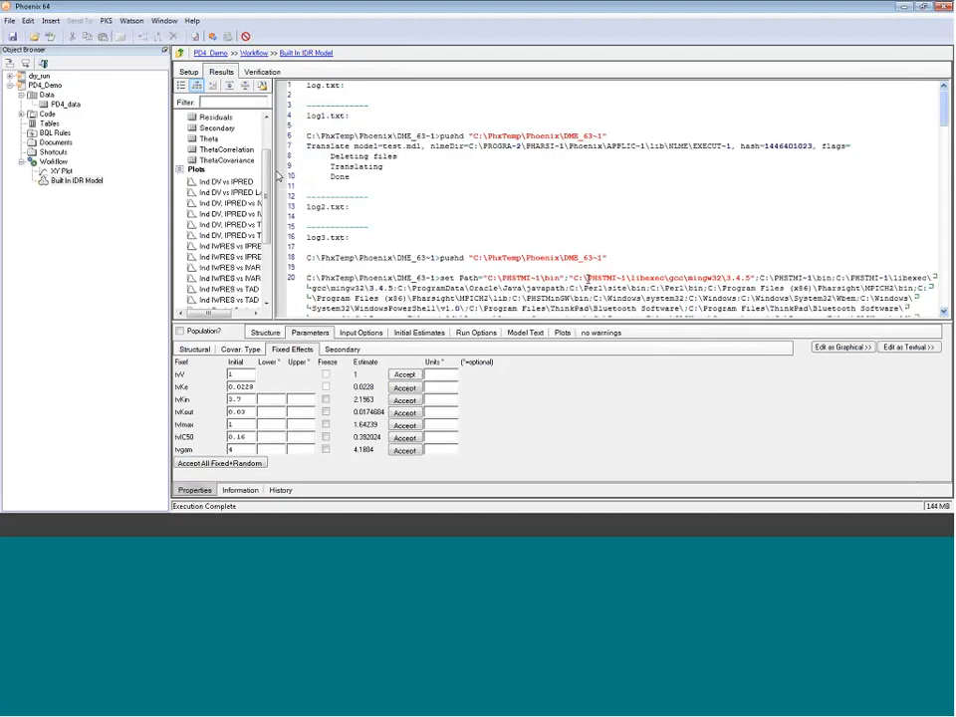
left_click(208, 140)
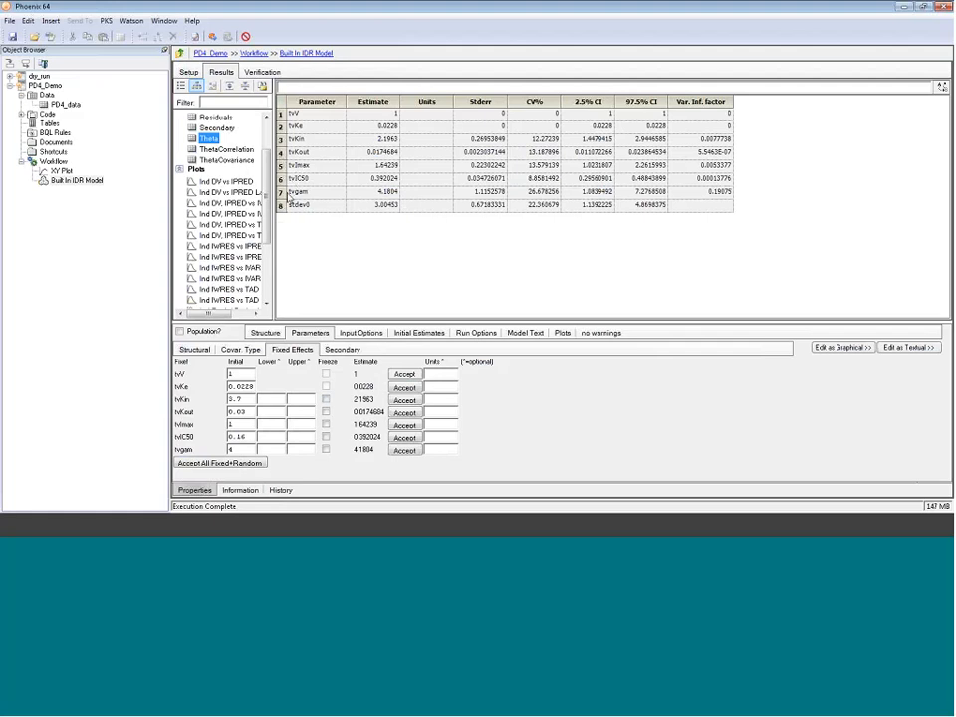
left_click(279, 192)
left_click(382, 194)
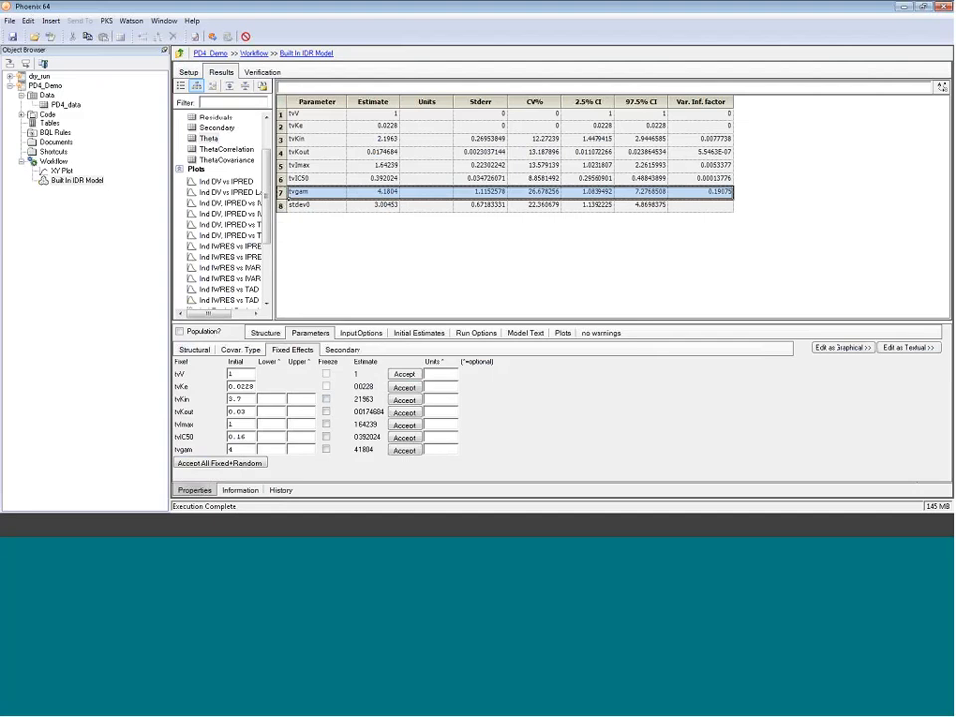
Send PD4_data to a new Phoenix Model object and name it 1_Base_Turnover_Model.
left_click(65, 106)
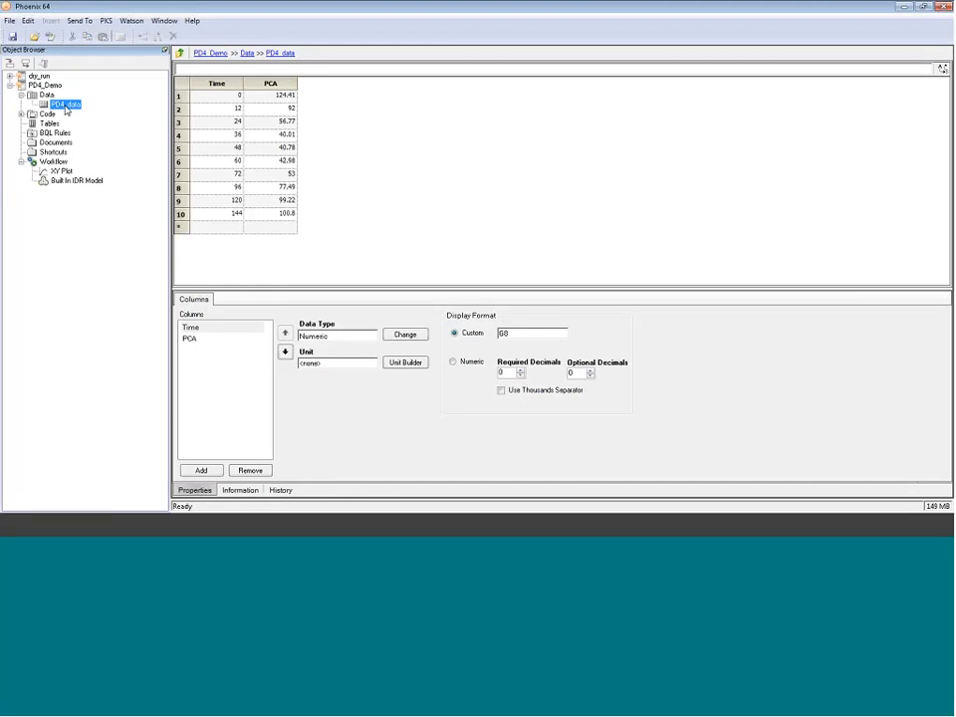
right_click(65, 109)
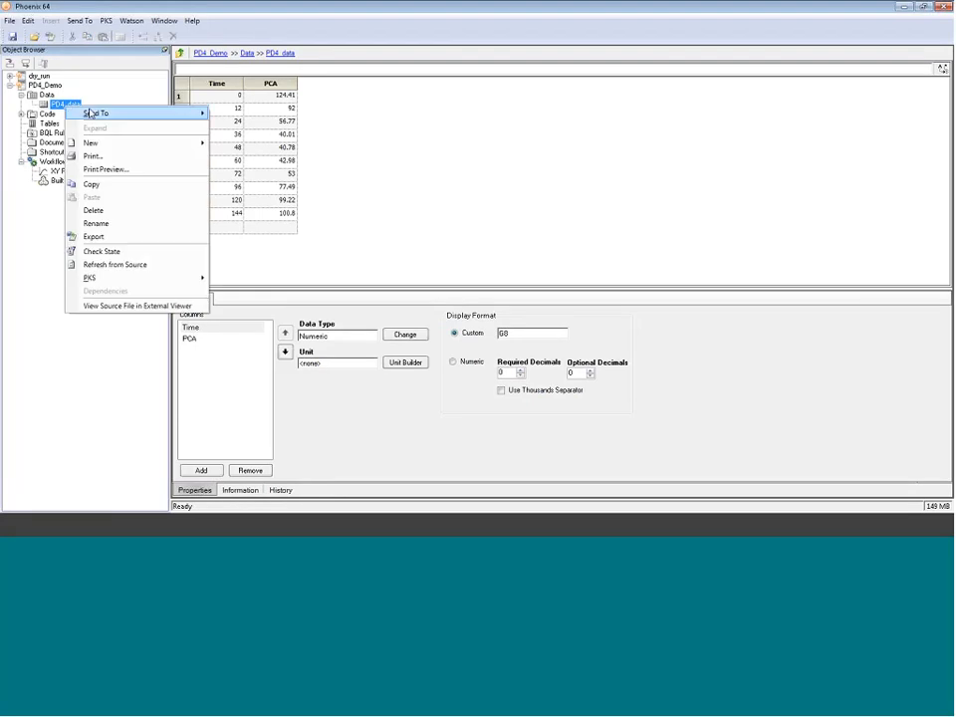
left_click(89, 113)
mouse_move(248, 177)
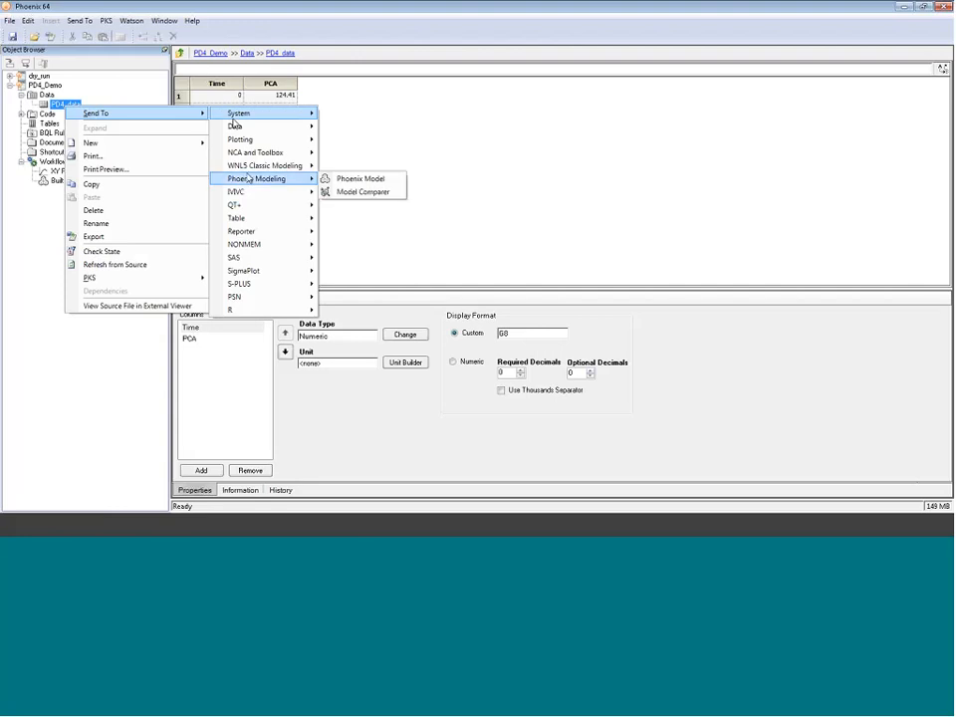
left_click(354, 179)
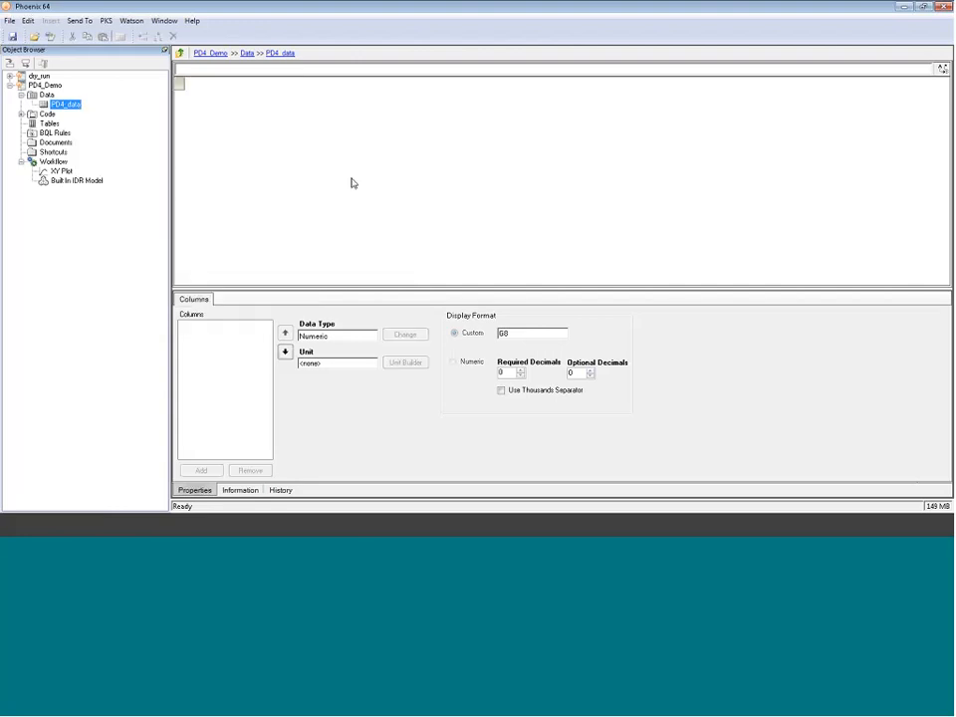
left_click(63, 194)
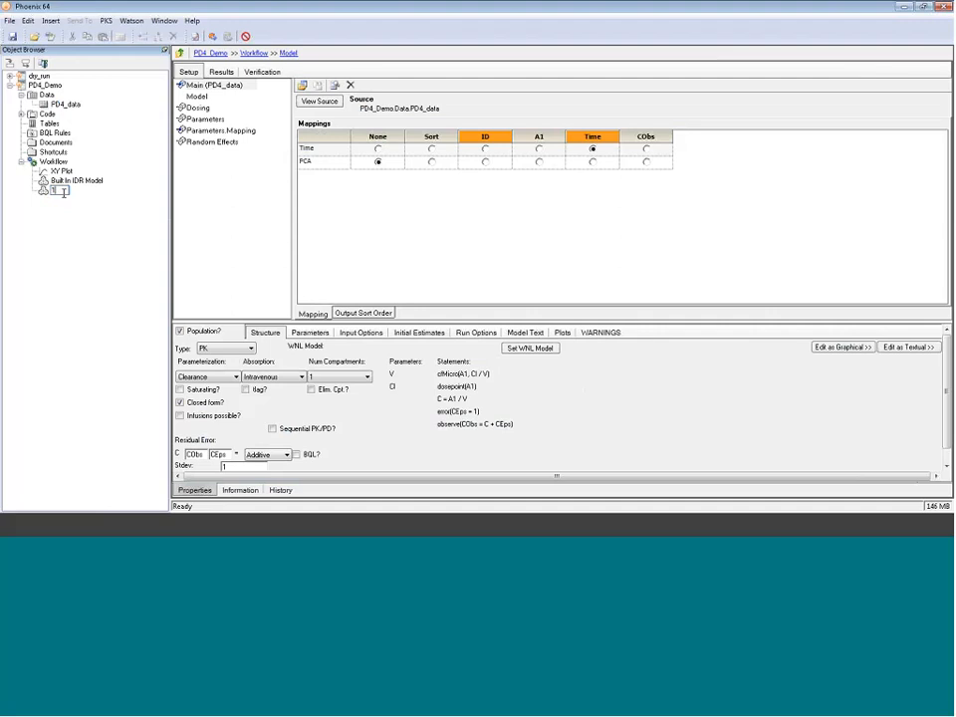
type("1_Turnover")
type("Base_")
key("End")
type("_Model")
key("Return")
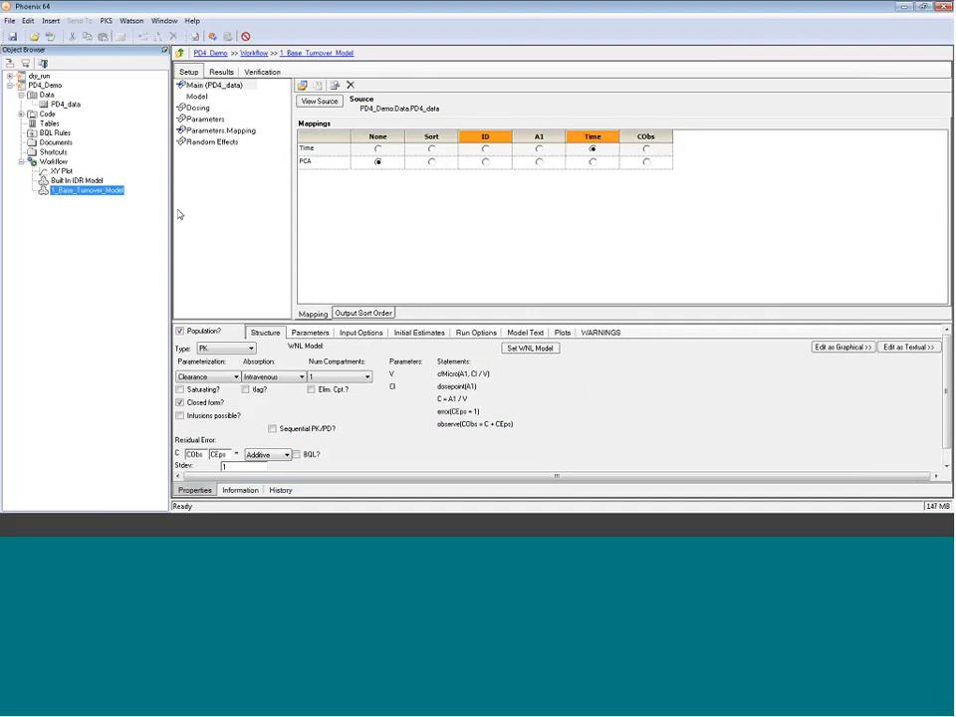
Turn off the population option for 1_Base_Turnover_Model and convert it to a textual model.
left_click(179, 330)
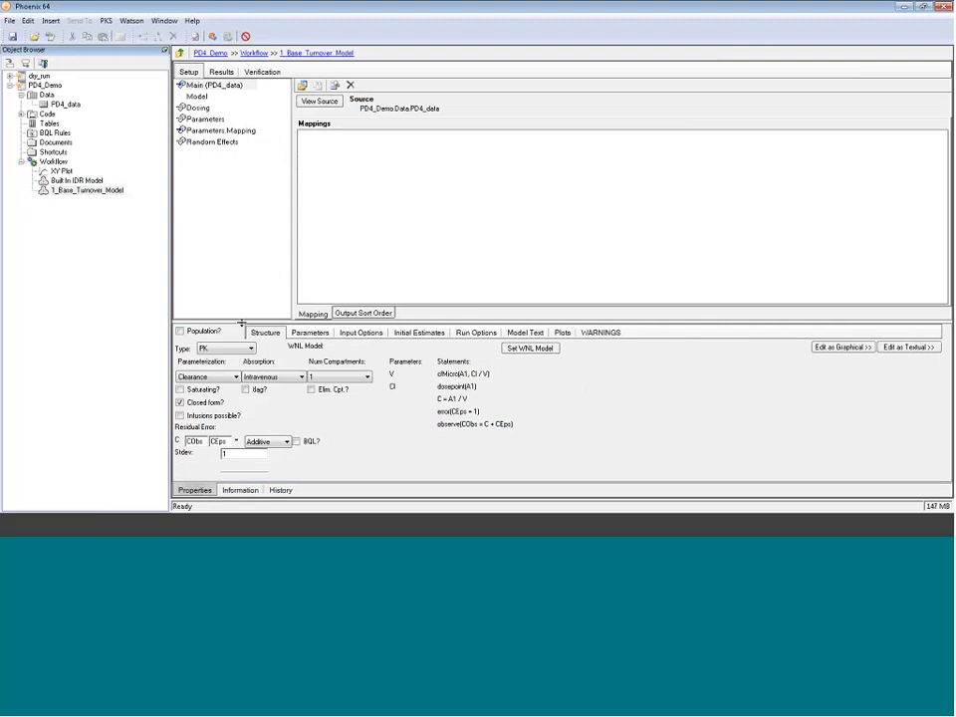
left_click_drag(240, 323, 240, 282)
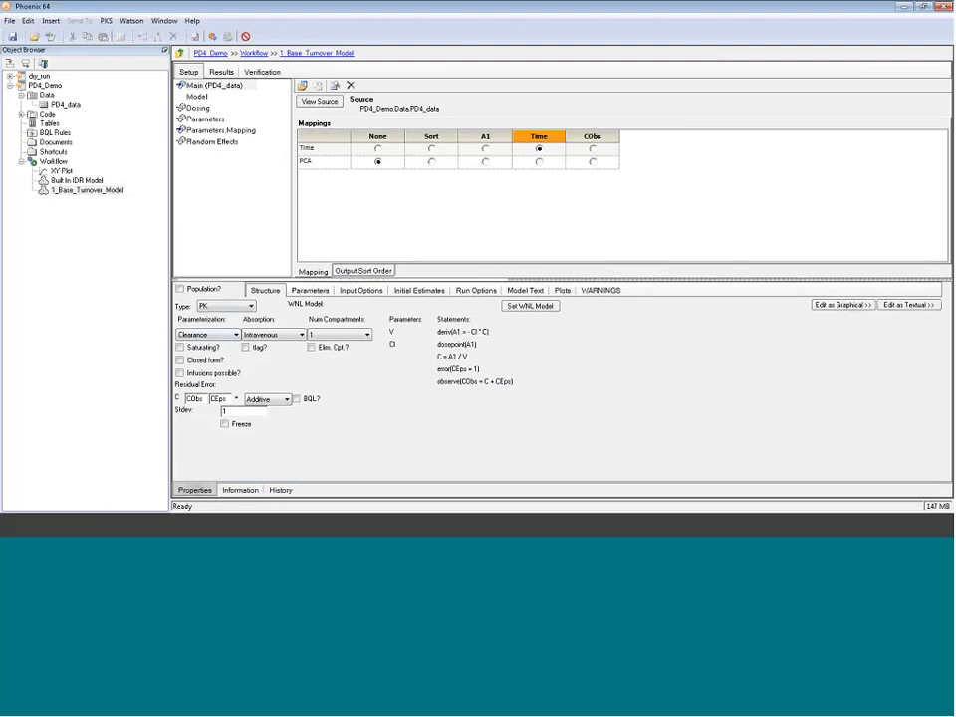
left_click(196, 98)
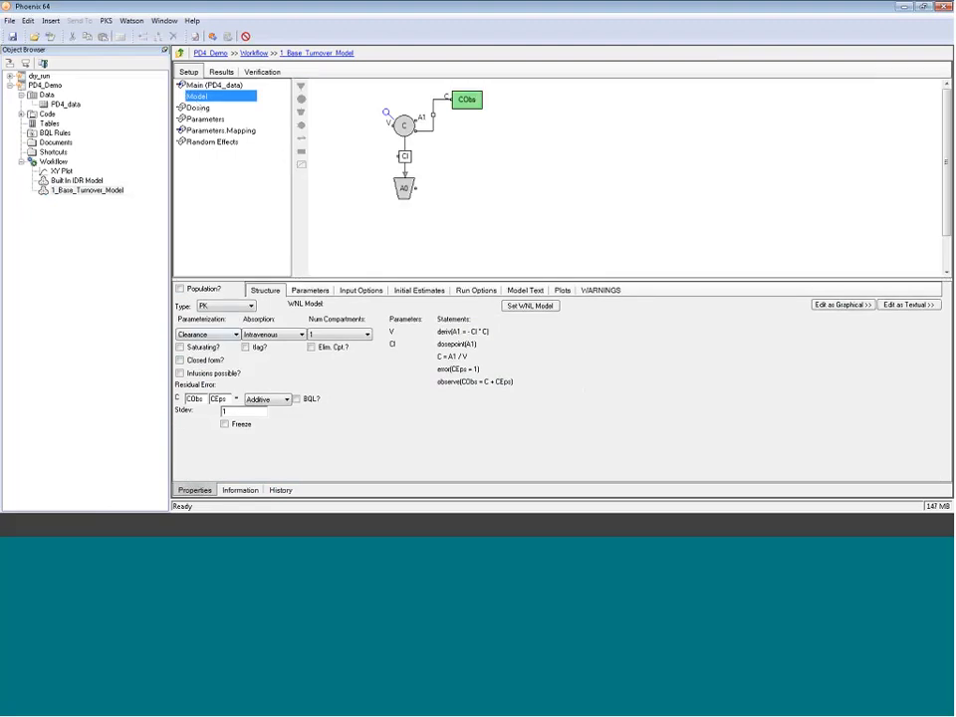
left_click(905, 304)
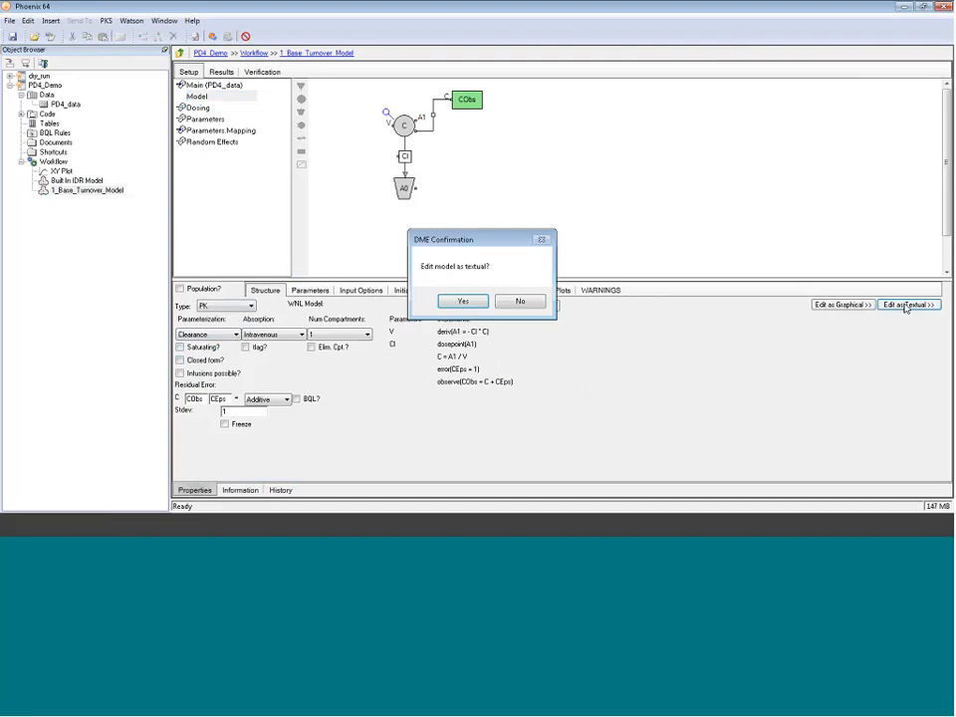
left_click(460, 303)
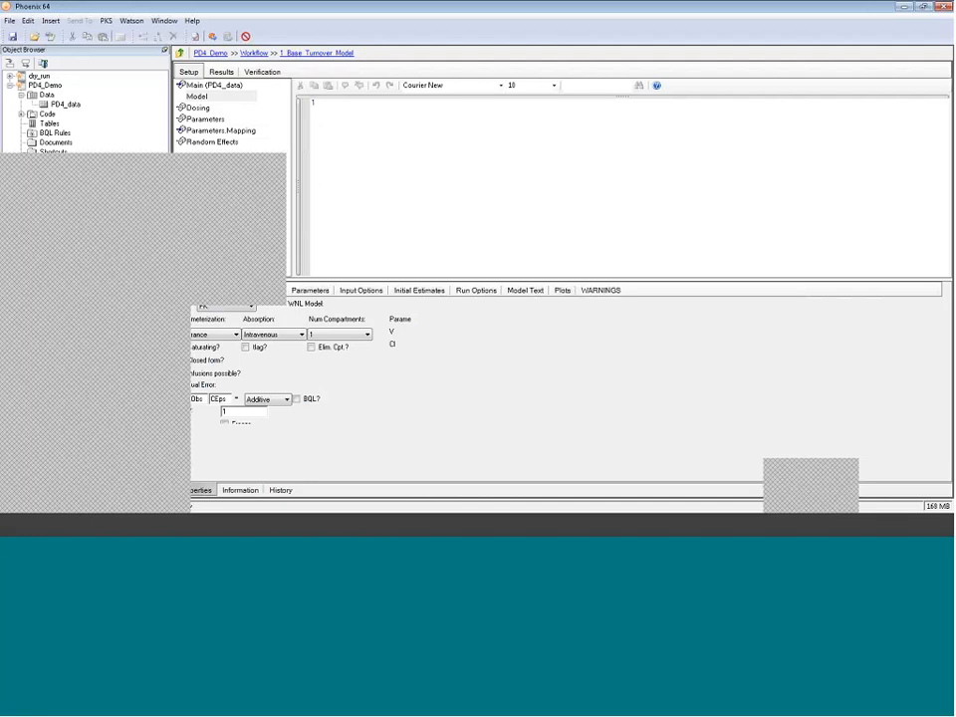
Copy all the code from 1_turnover_no_lag into the text editor of 1_Base_Turnover_Model and review it.
left_click(21, 114)
left_click(58, 125)
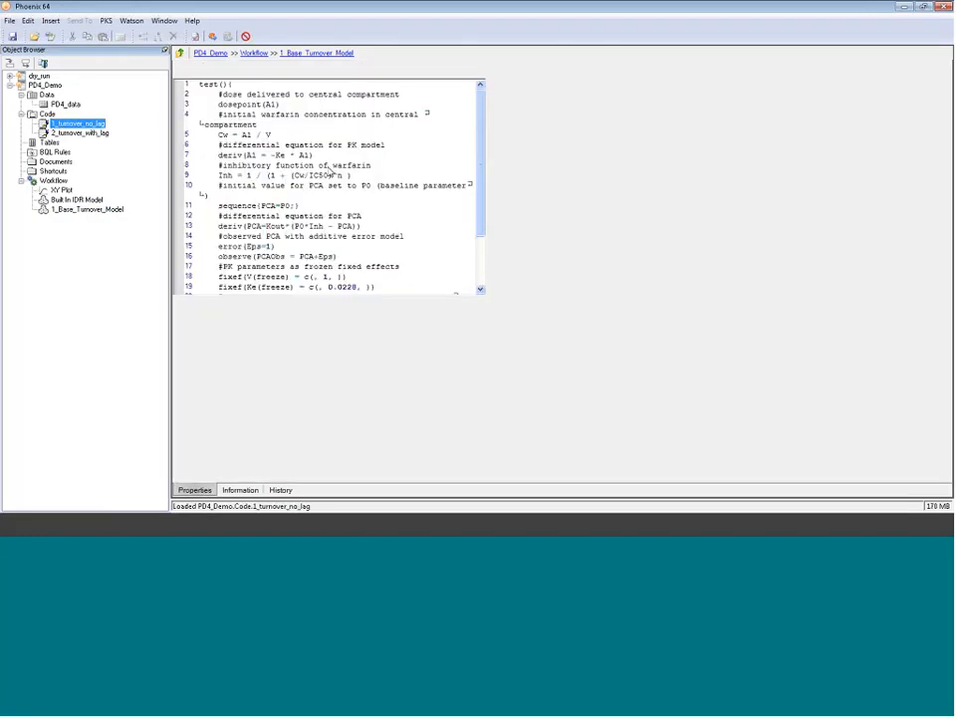
key("ctrl+a")
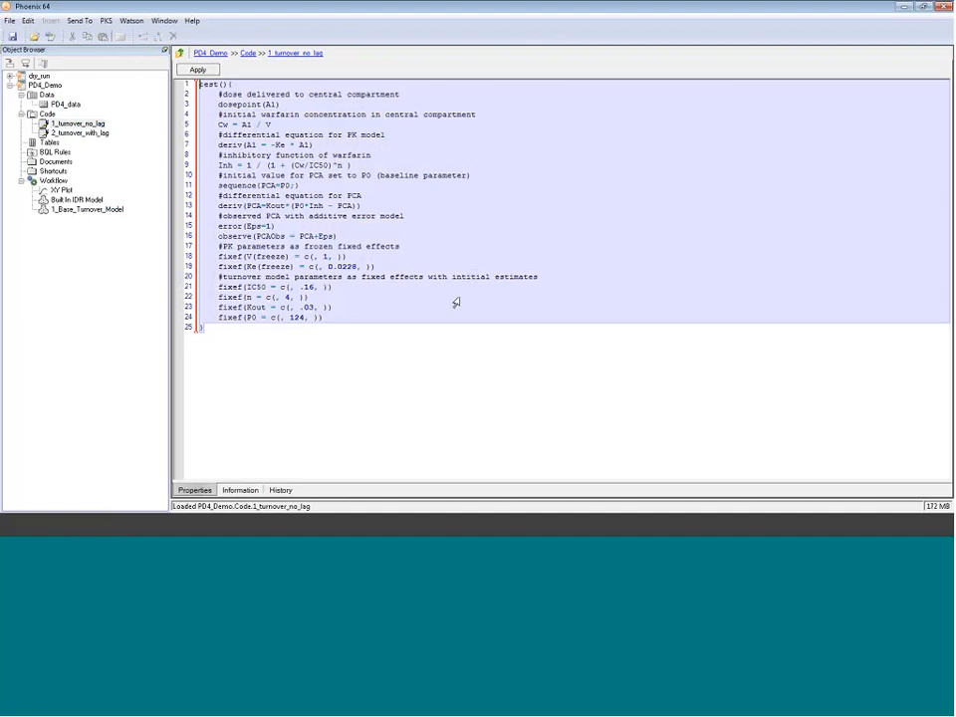
left_click(90, 211)
left_click_drag(459, 270, 287, 98)
key("ctrl+v")
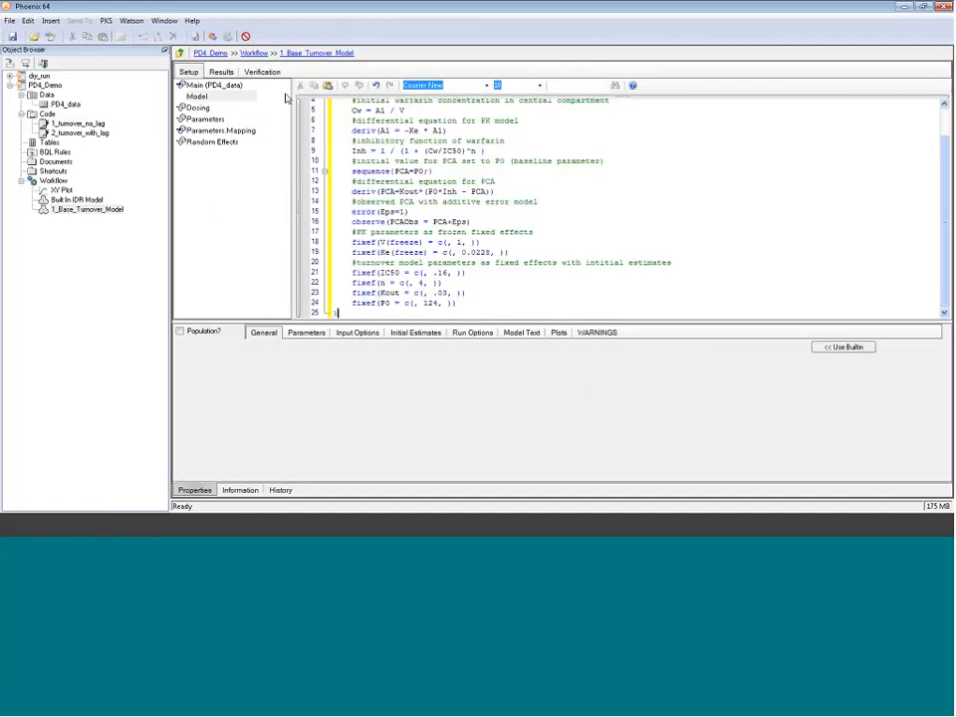
scroll(461, 215, "up", 2)
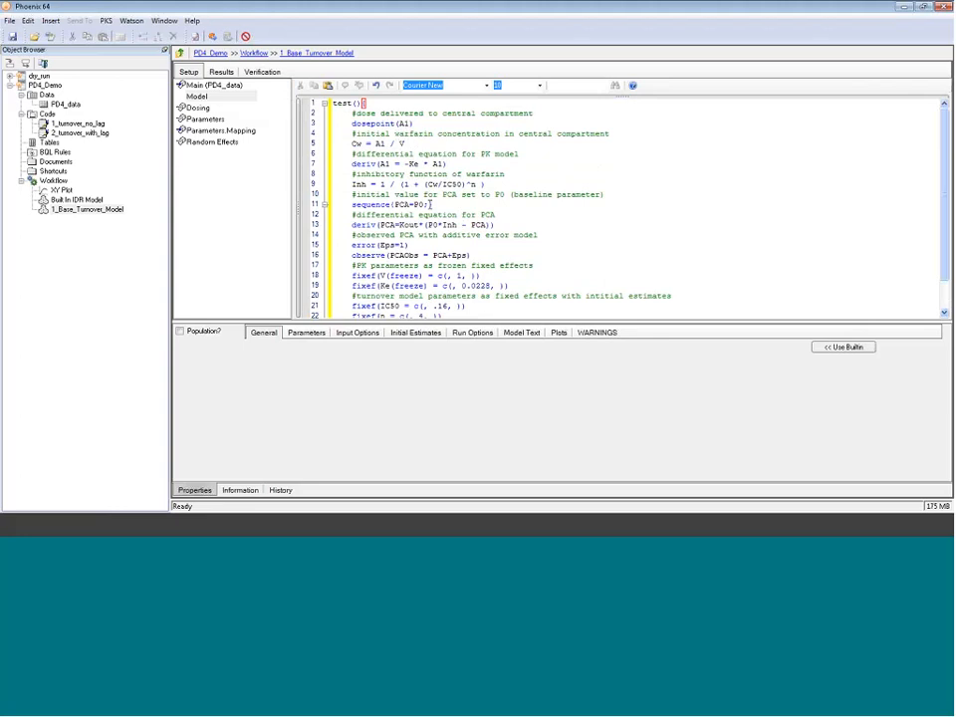
scroll(325, 150, "down", 1)
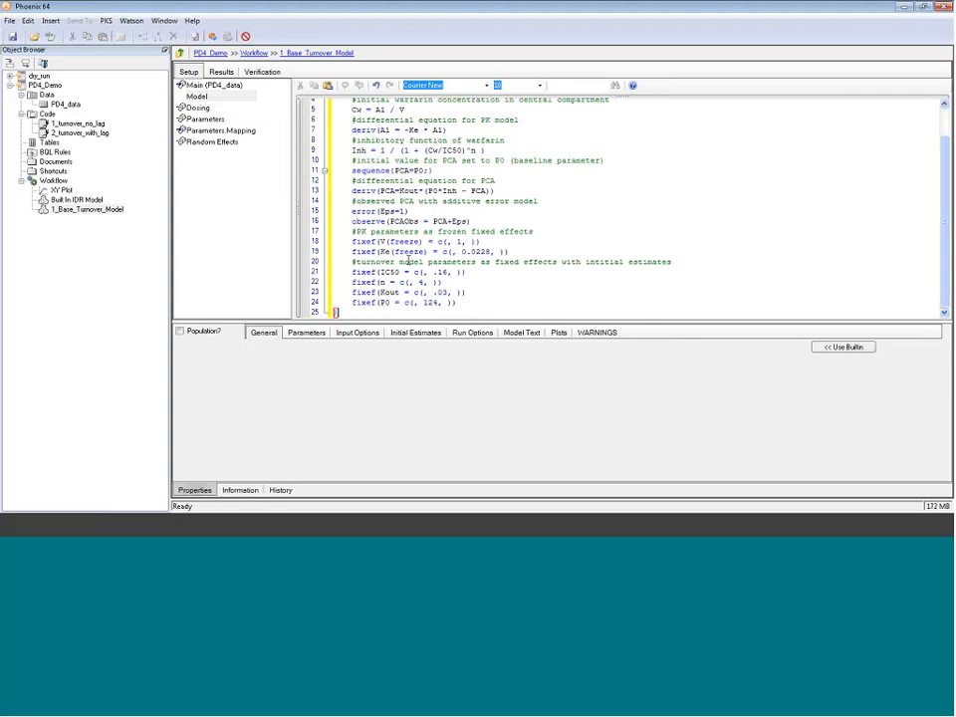
Enter a dose of 1.05 for A1 at time 0 in an internal dosing worksheet for 1_Base_Turnover_Model.
left_click(198, 108)
left_click(302, 102)
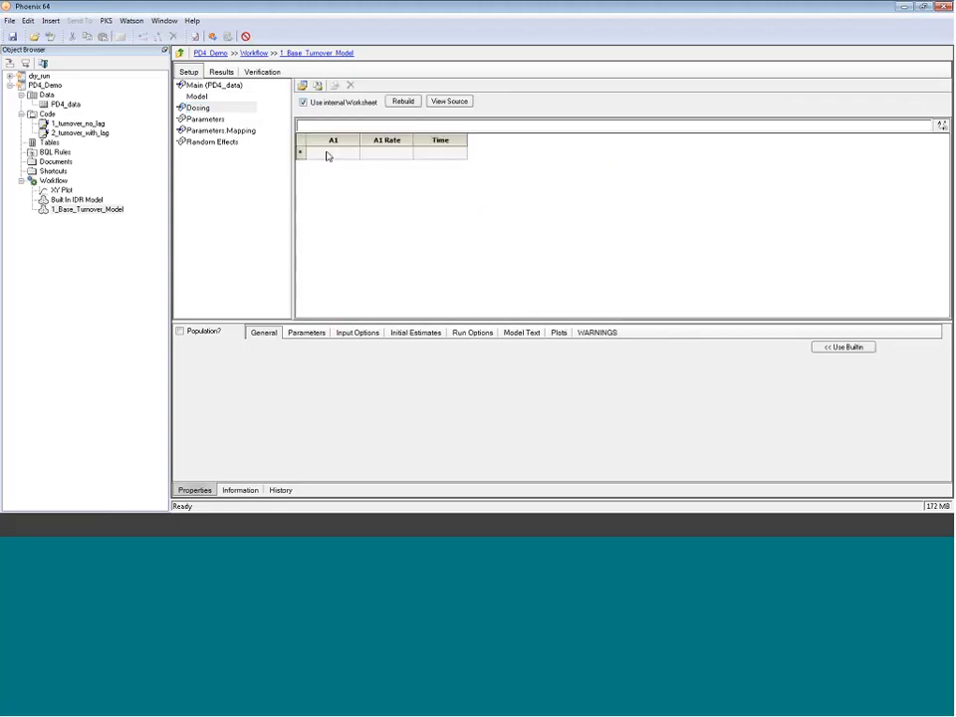
type("1.")
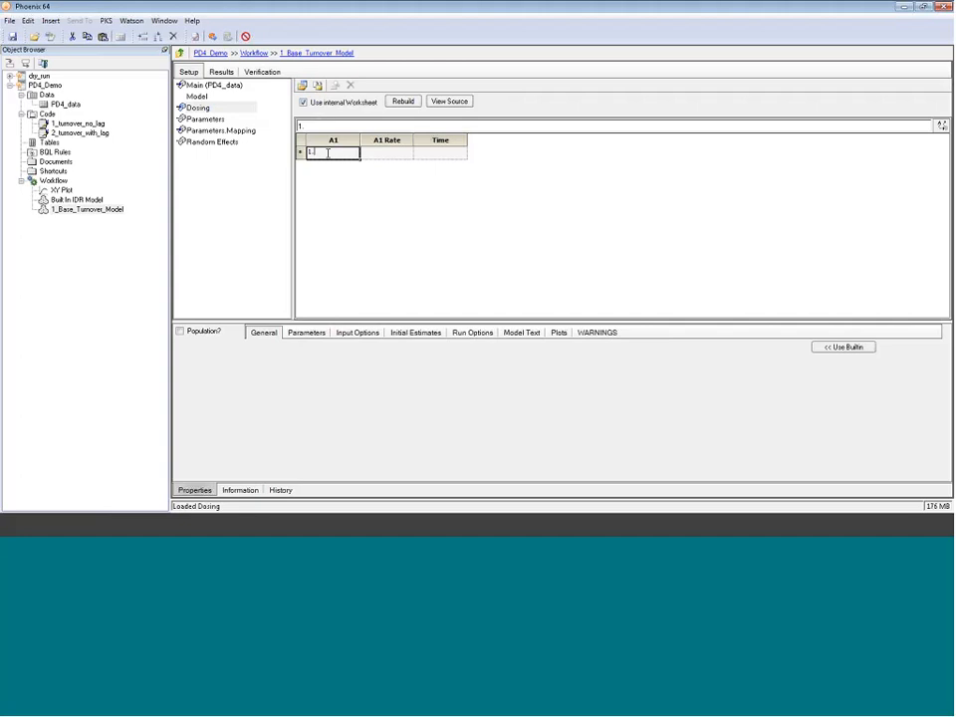
type("05")
left_click(439, 152)
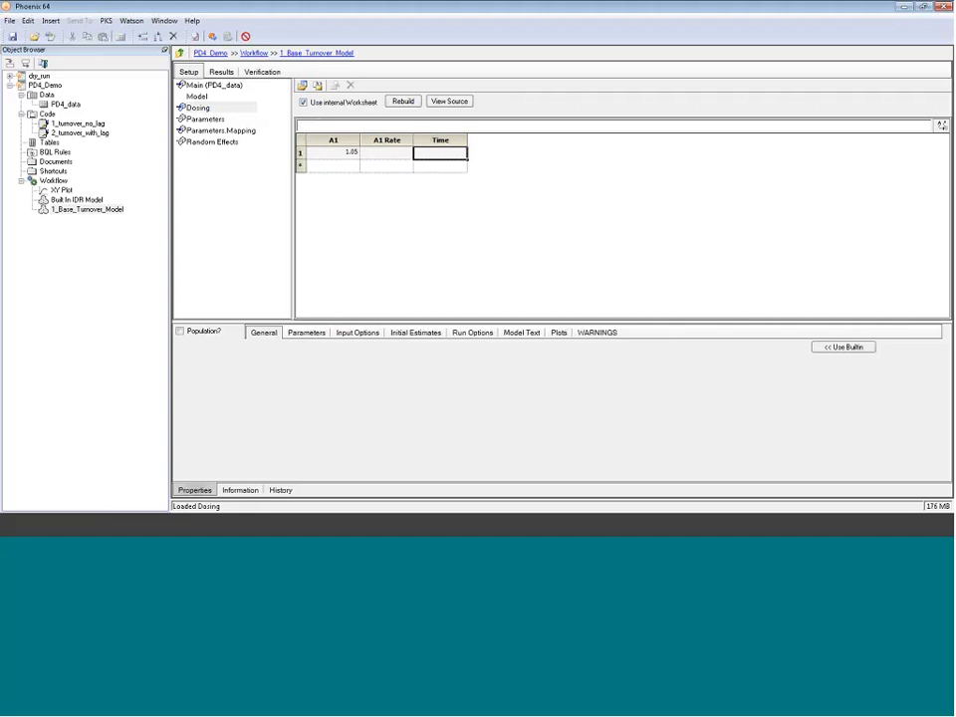
type("0")
key("Return")
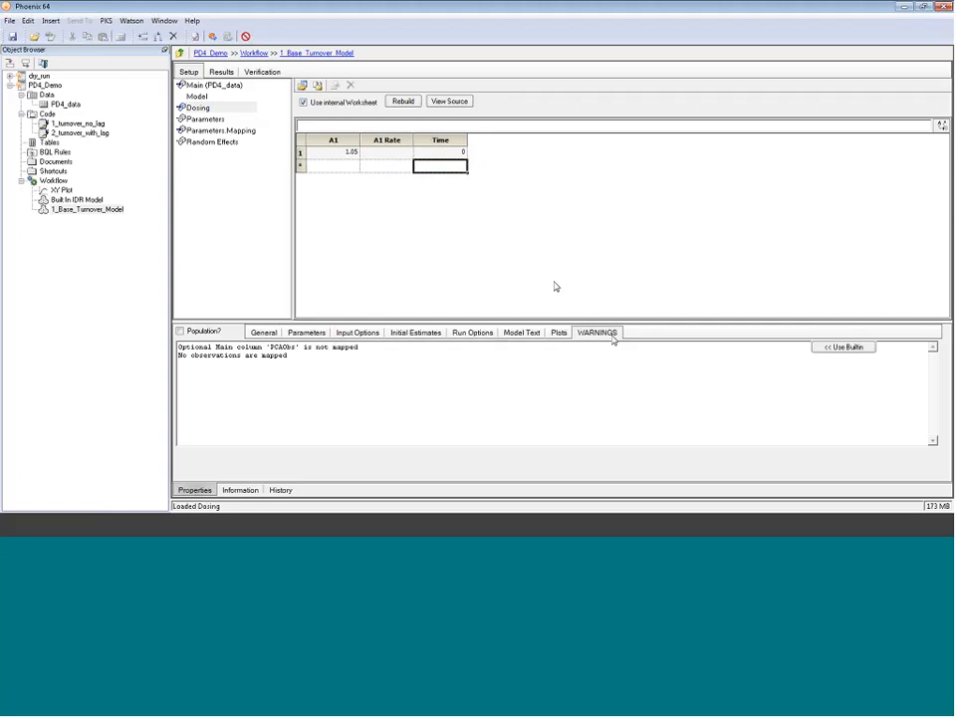
Review the model warnings and map the PCA column to PCAObs in the main data mappings.
left_click(290, 361)
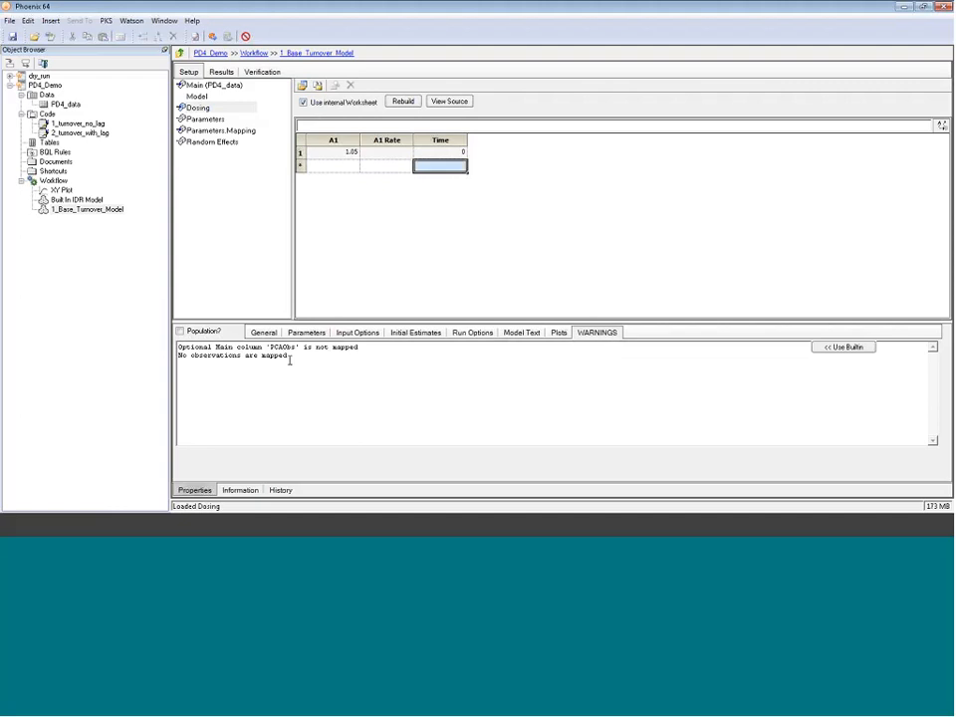
left_click_drag(295, 348, 264, 346)
left_click(210, 86)
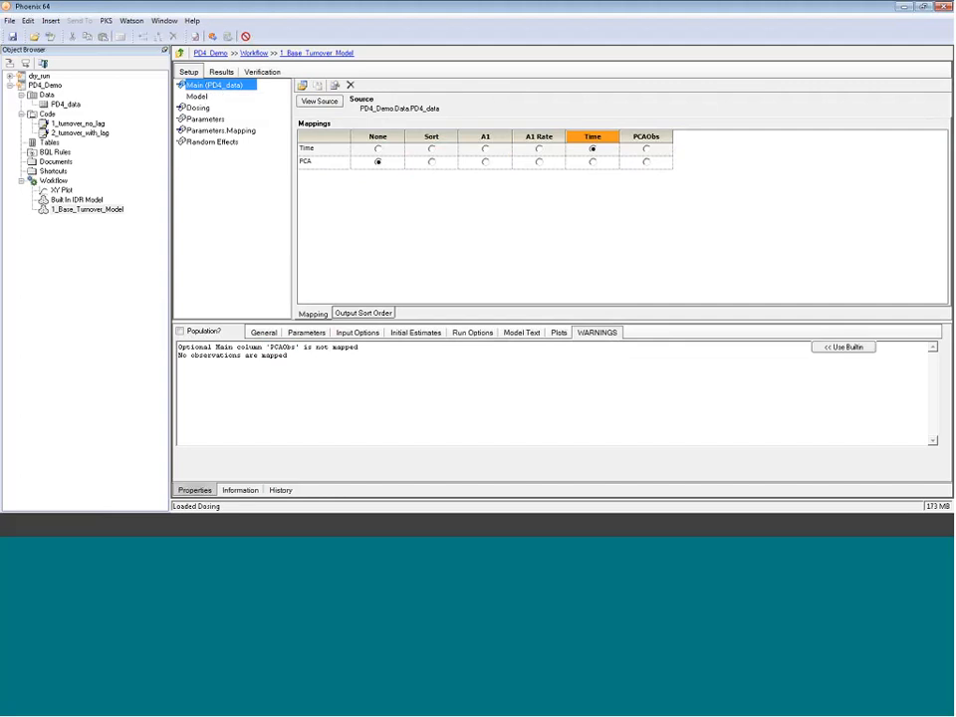
left_click(646, 161)
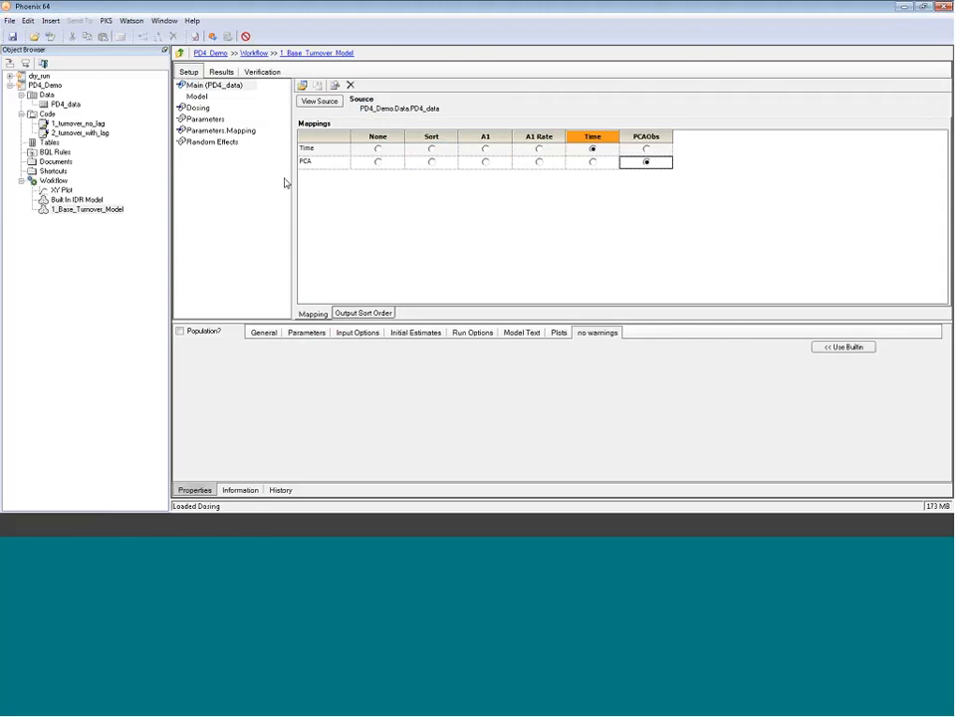
Execute 1_Base_Turnover_Model, widen the results list and display the Theta parameter estimates.
left_click(212, 36)
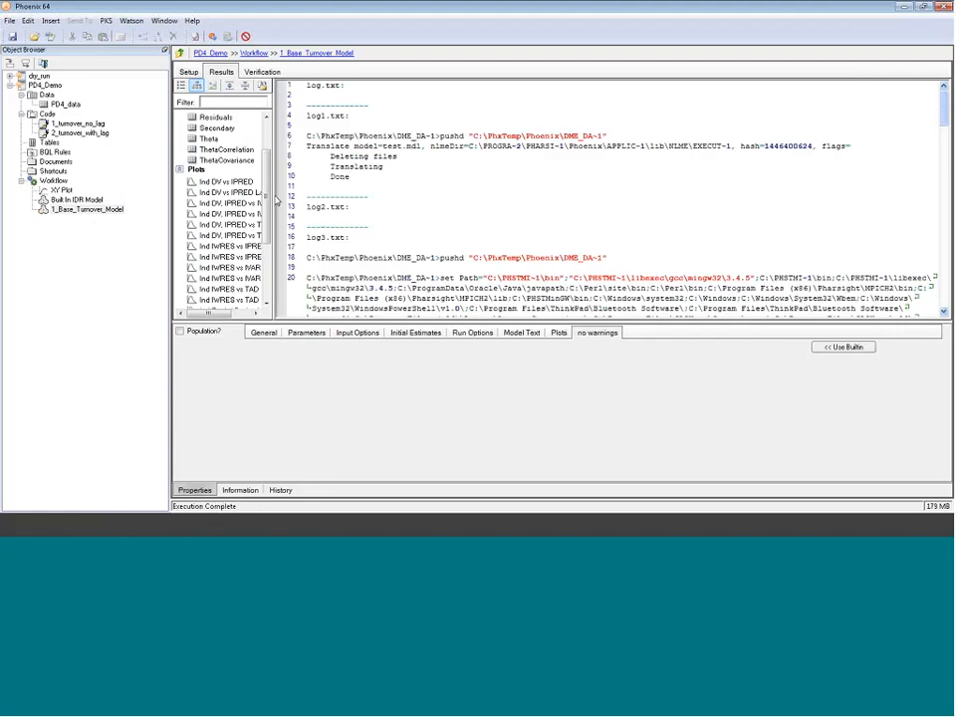
left_click_drag(276, 175, 364, 174)
left_click(208, 138)
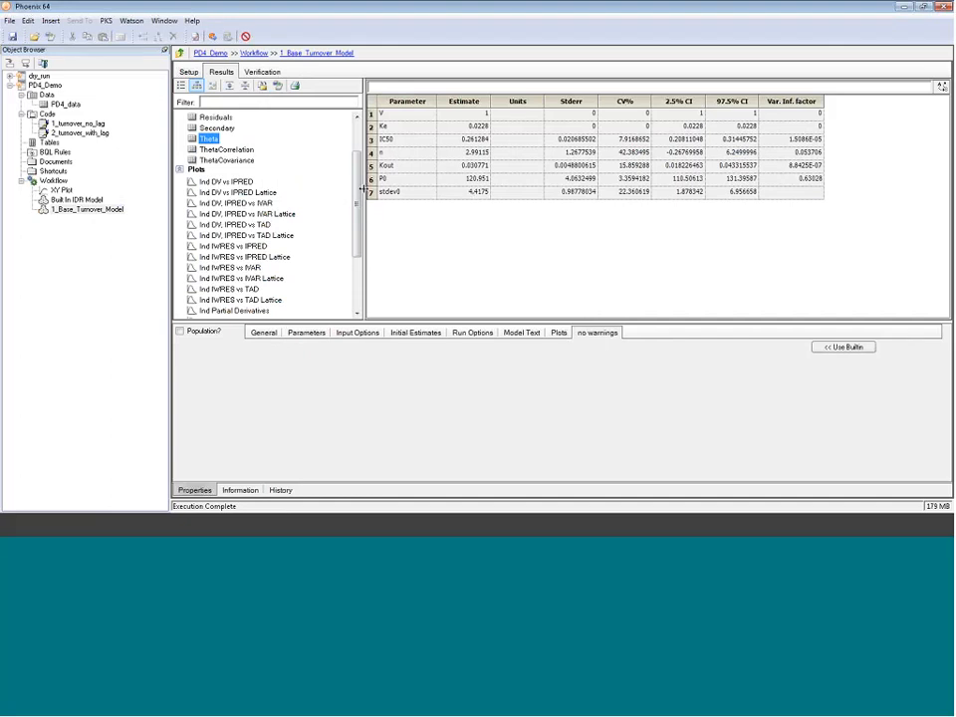
Display the Ind DV, IPRED vs IVAR plot with a taller results area and open it in its own window.
scroll(267, 235, "down", 1)
left_click(267, 194)
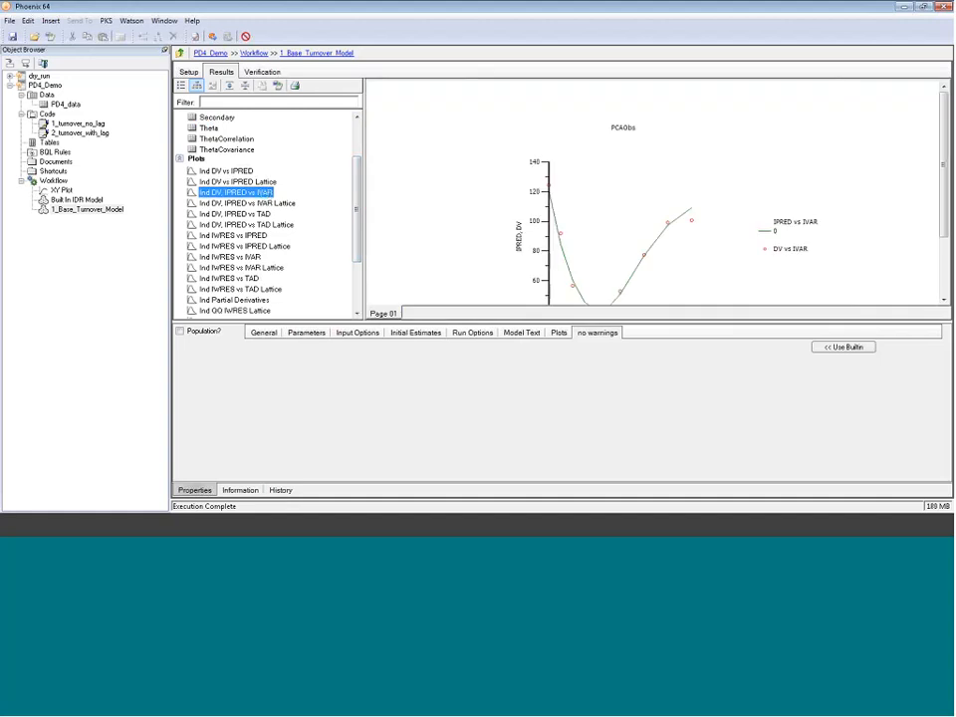
left_click_drag(415, 323, 415, 384)
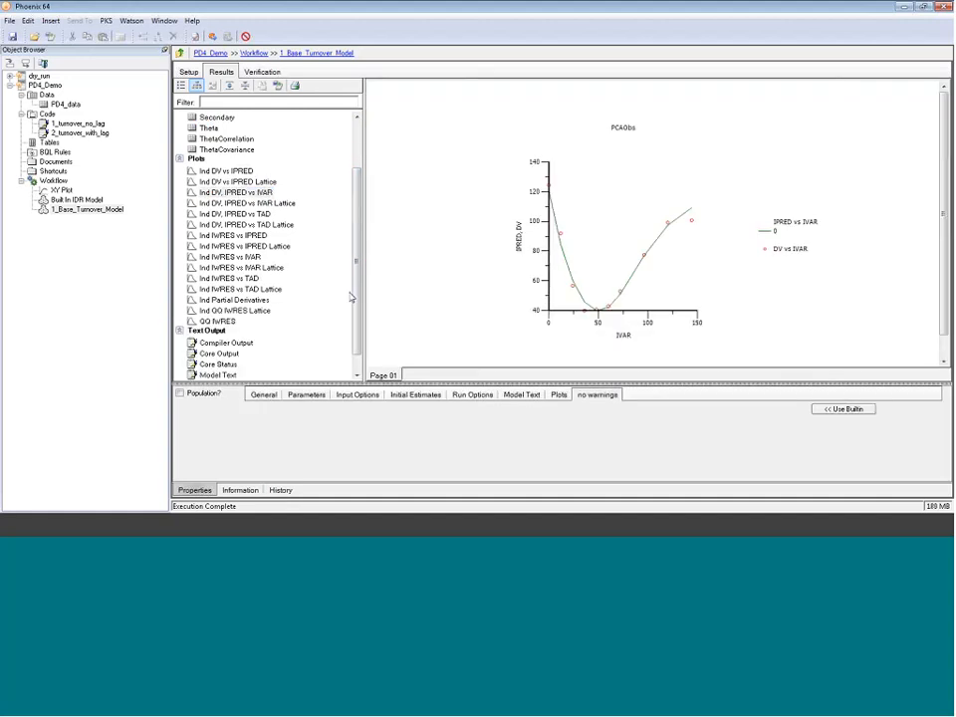
double_click(252, 195)
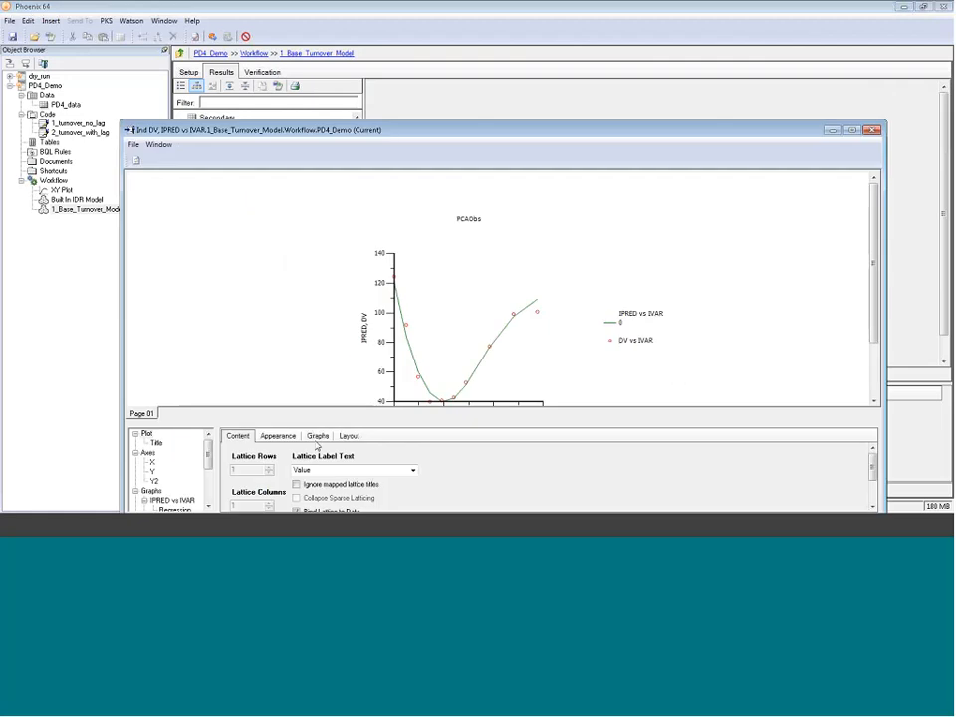
Set the panel width of the Ind DV, IPRED vs IVAR plot to 450, view it maximized and close its window.
left_click(348, 436)
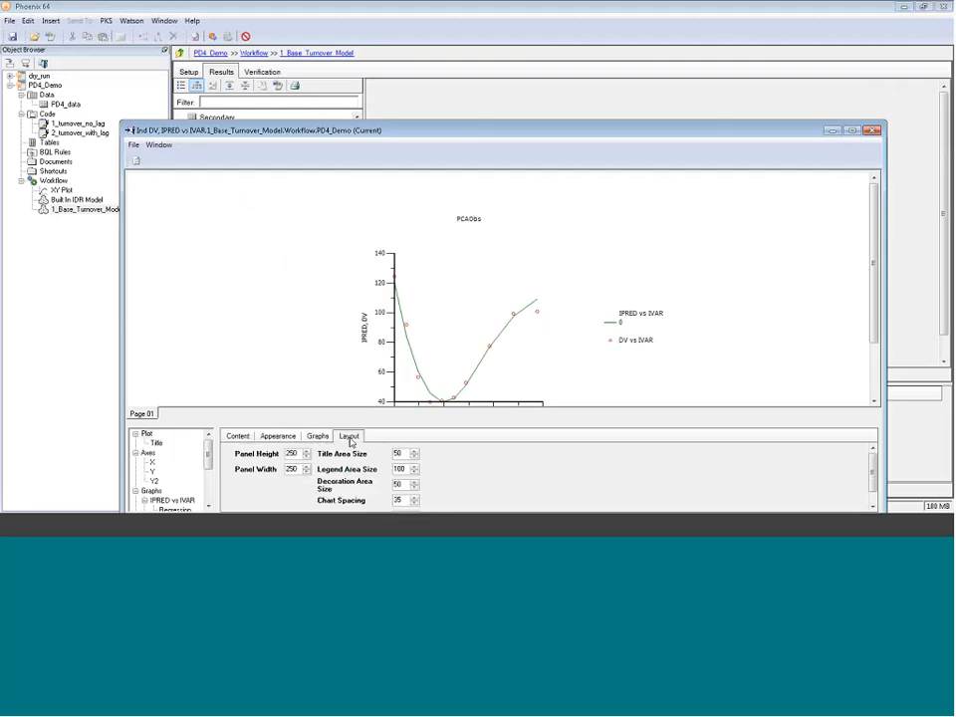
double_click(294, 467)
type("450")
left_click(546, 302)
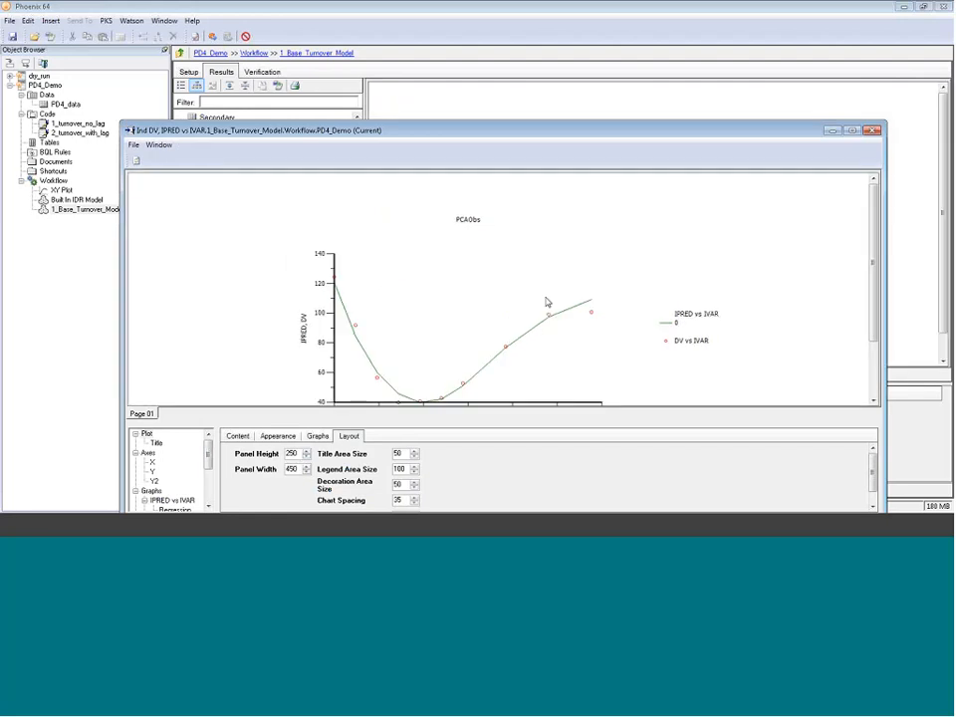
left_click(851, 131)
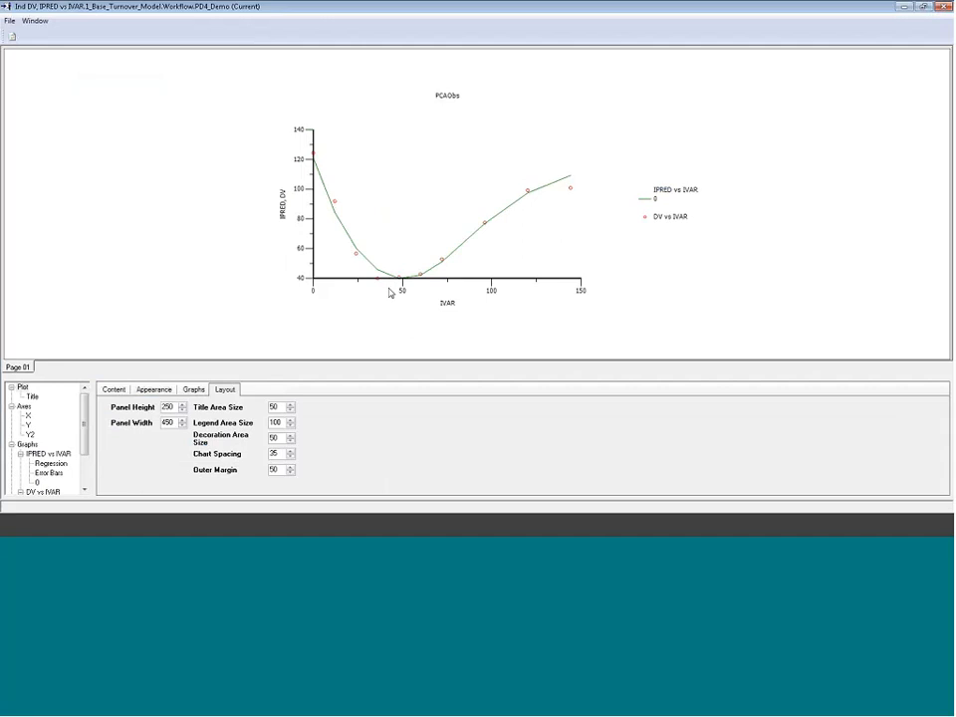
left_click(942, 6)
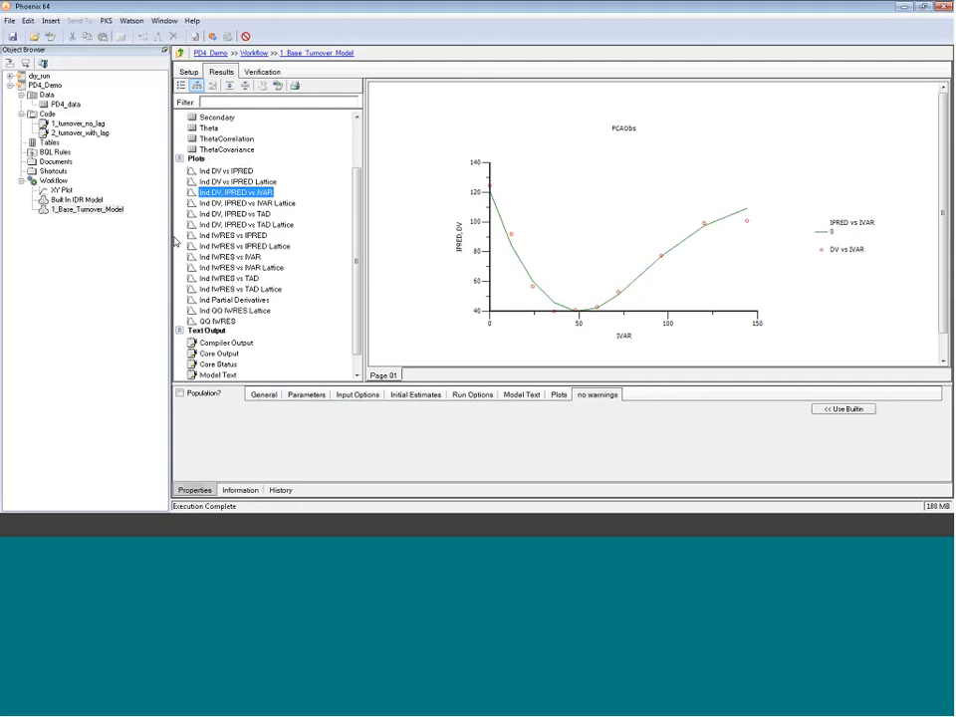
Copy 1_Base_Turnover_Model and paste the duplicate into the PD4_Demo workflow.
right_click(72, 209)
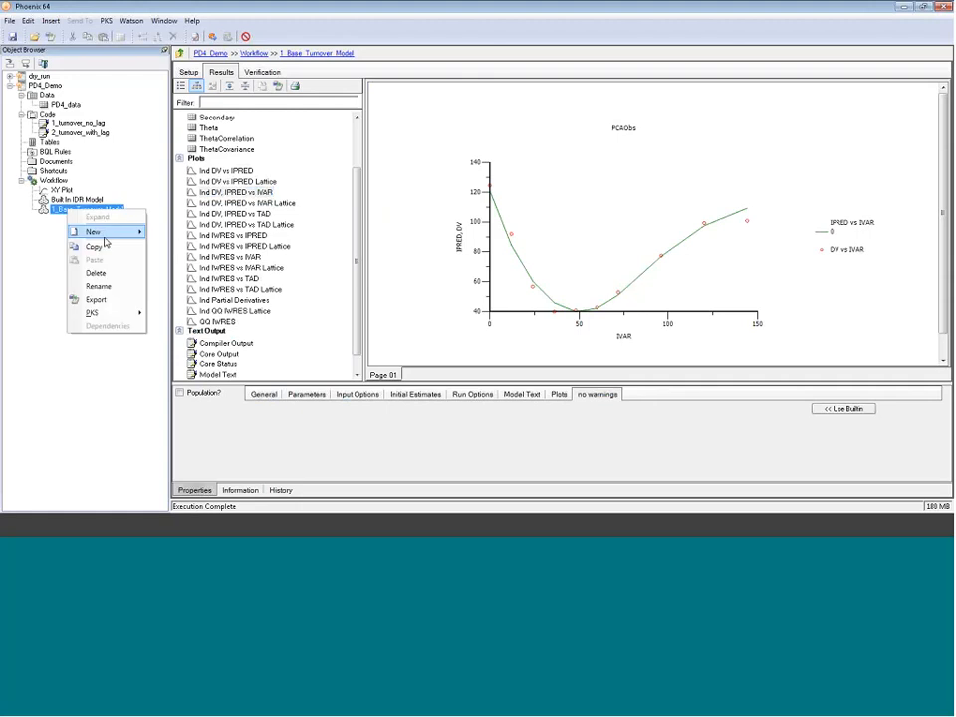
left_click(103, 249)
left_click(54, 180)
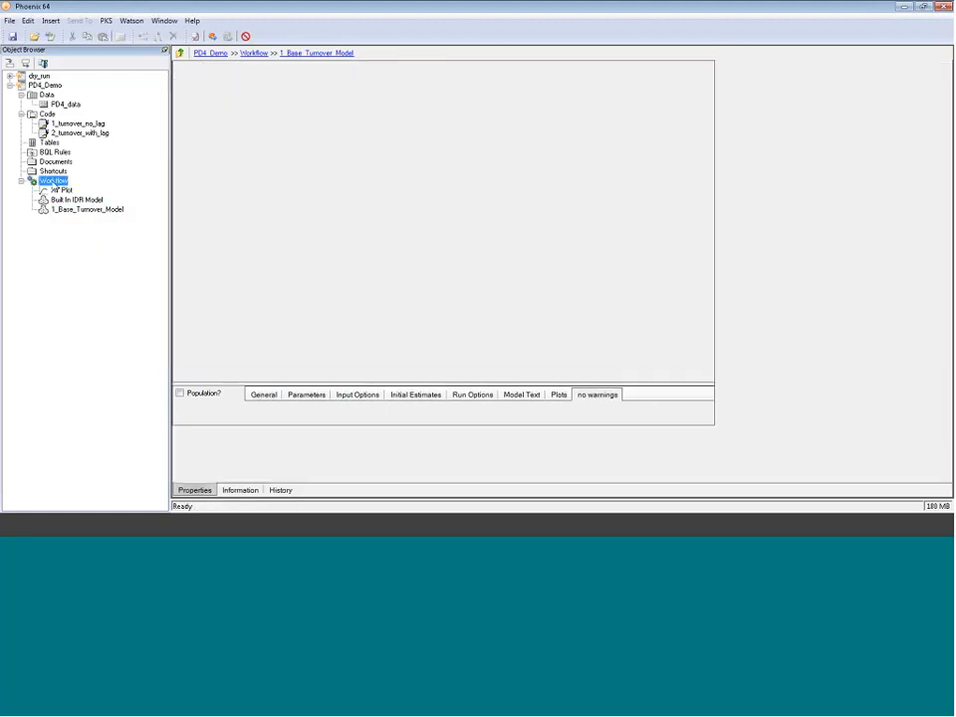
right_click(53, 181)
left_click(86, 232)
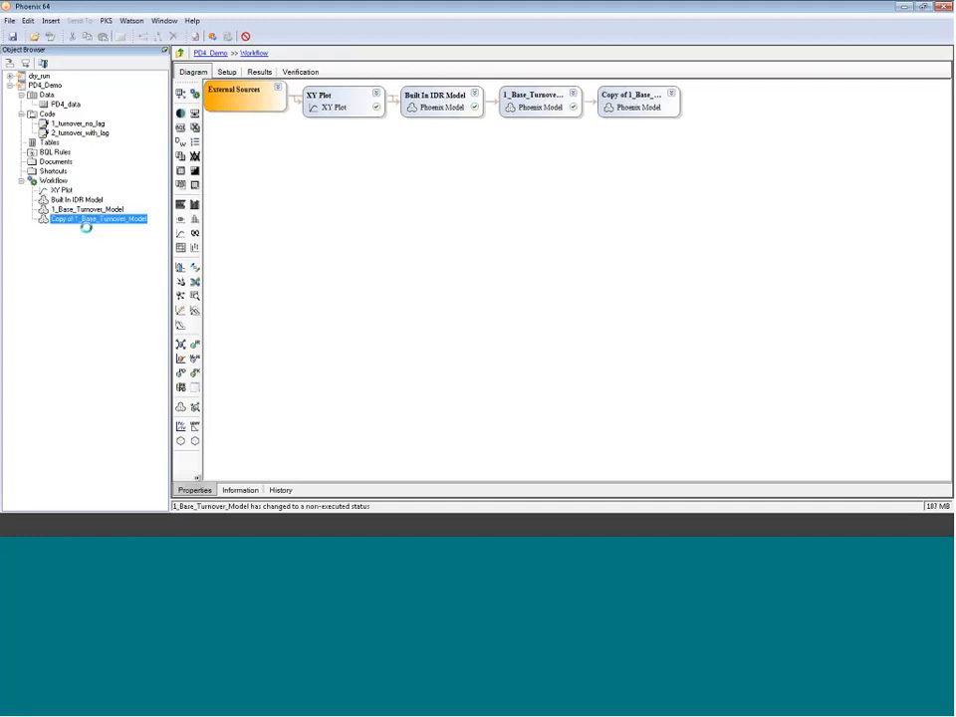
Rename the copied turnover model as 2_Base_Turnover_Model_with Tlag.
left_click(83, 220)
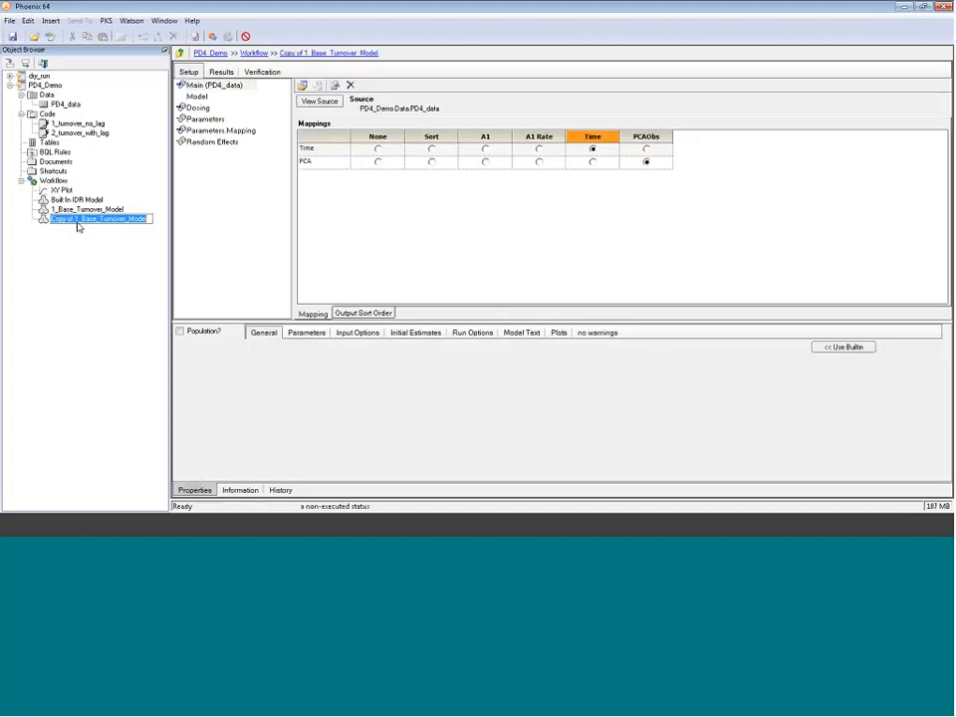
left_click_drag(79, 219, 20, 219)
type("2")
type("_with")
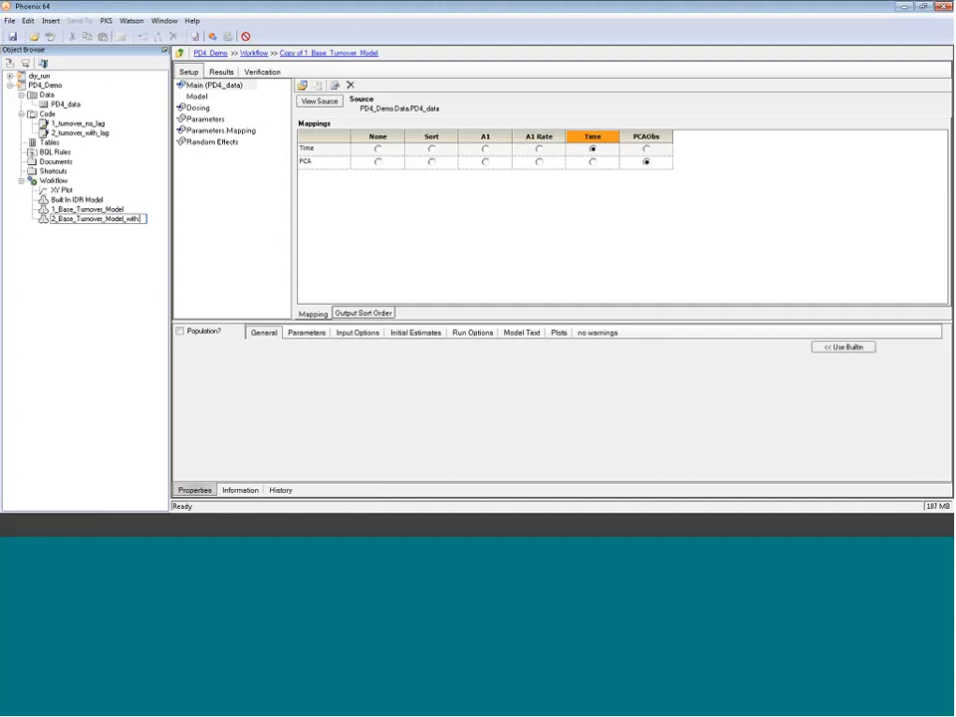
type(" Tlag")
key("Return")
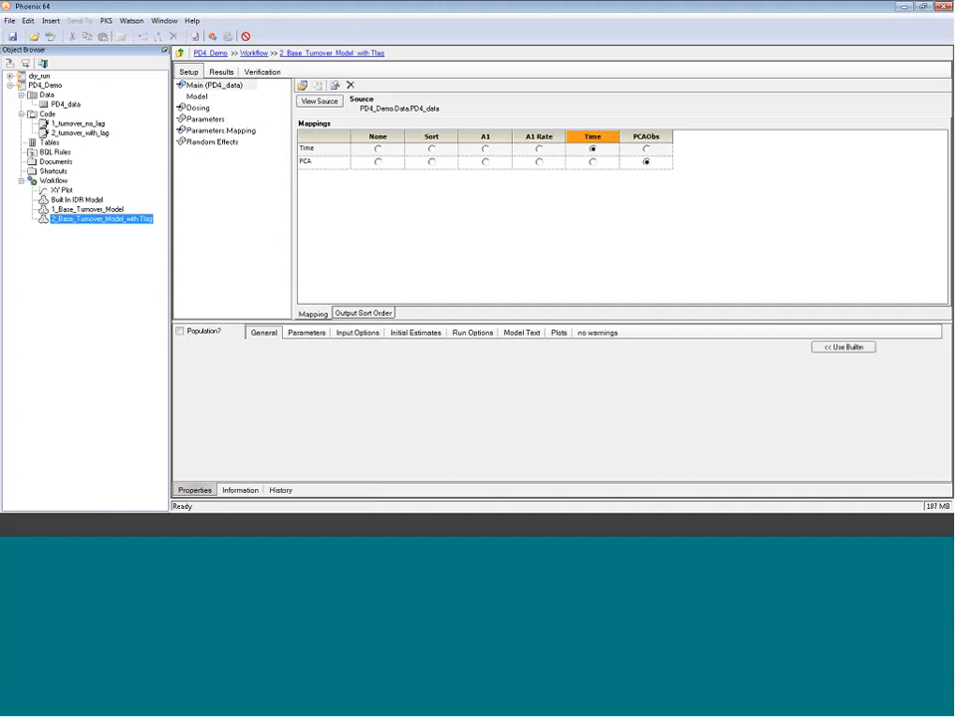
Replace the model text of 2_Base_Turnover_Model_with Tlag with all the code from 2_turnover_with_lag.
left_click(79, 134)
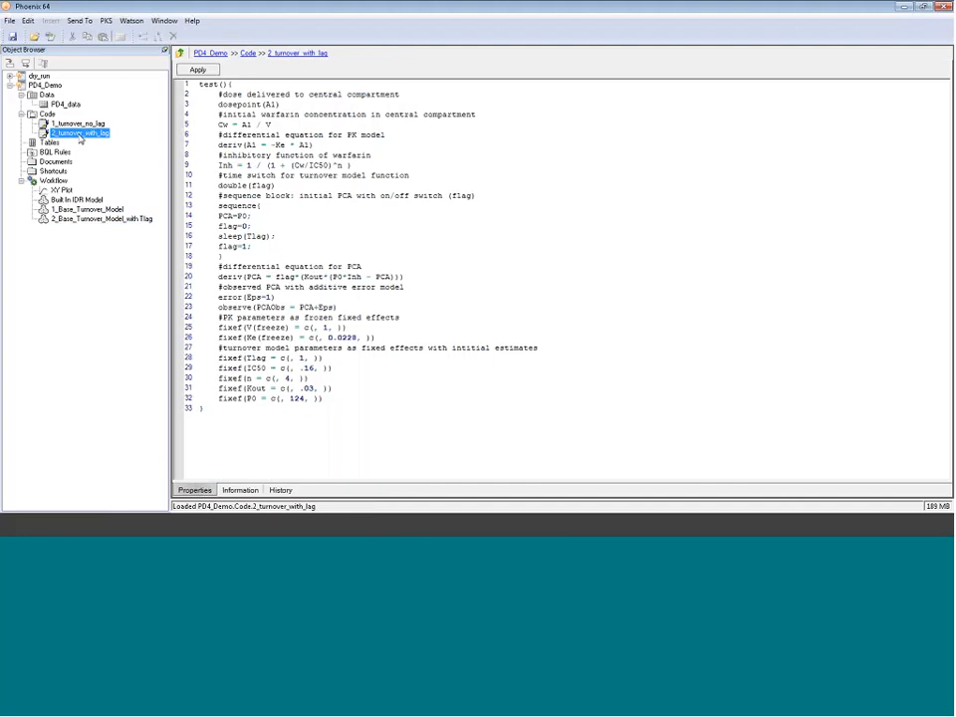
key("ctrl+a")
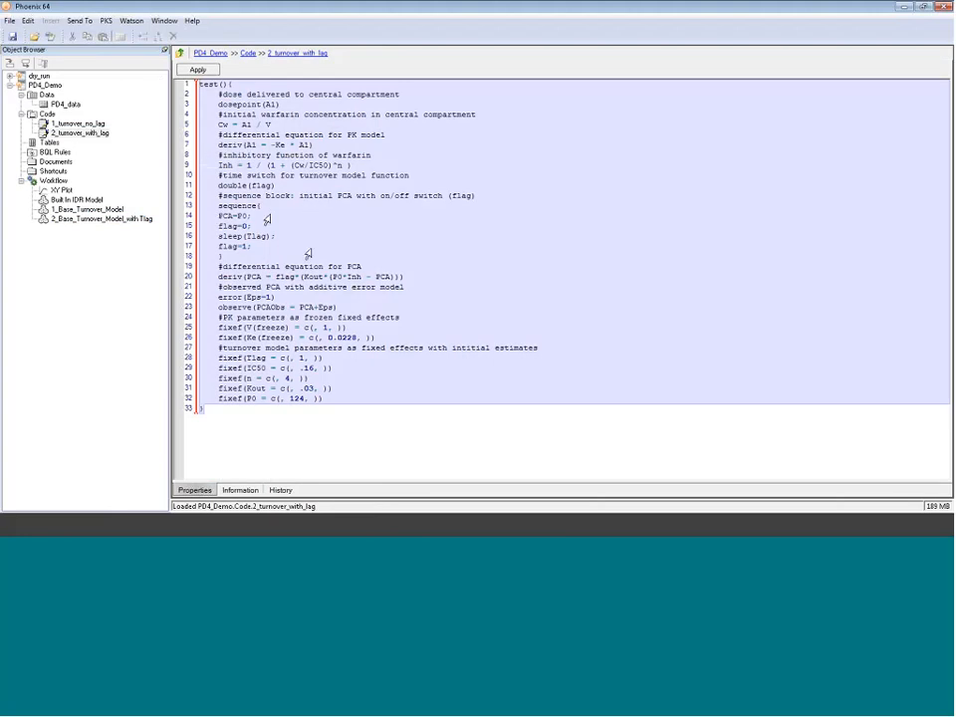
left_click(112, 220)
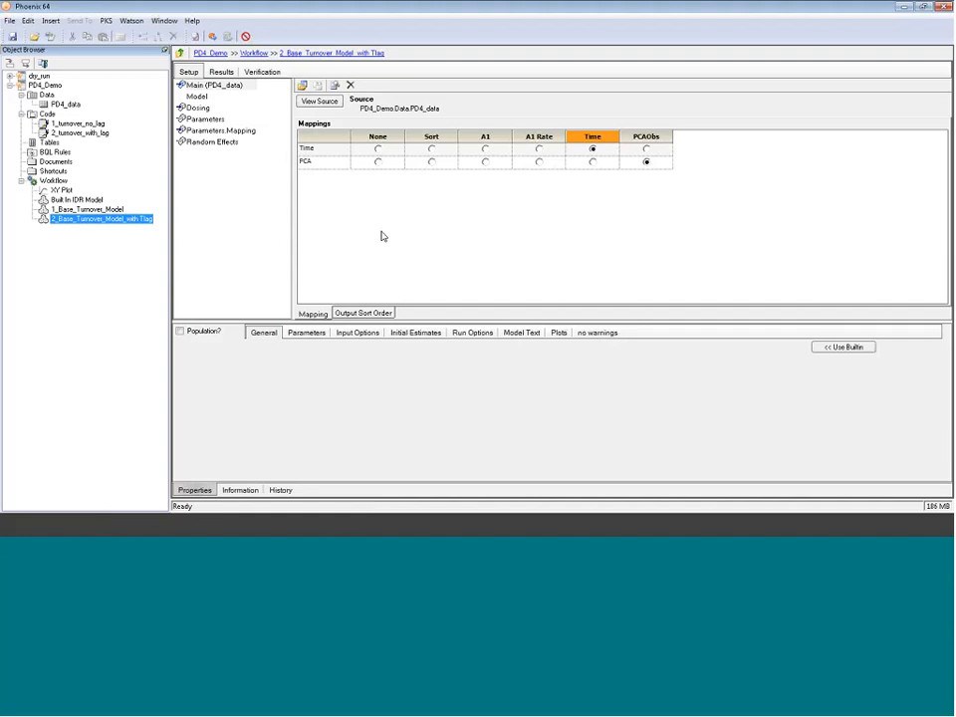
left_click(199, 97)
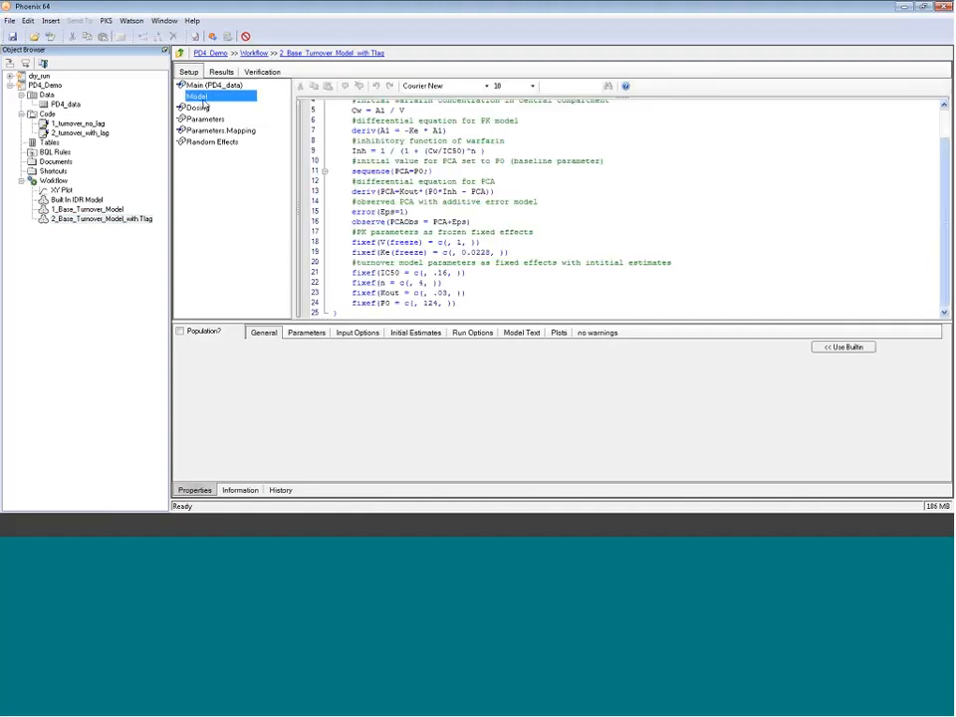
key("ctrl+a")
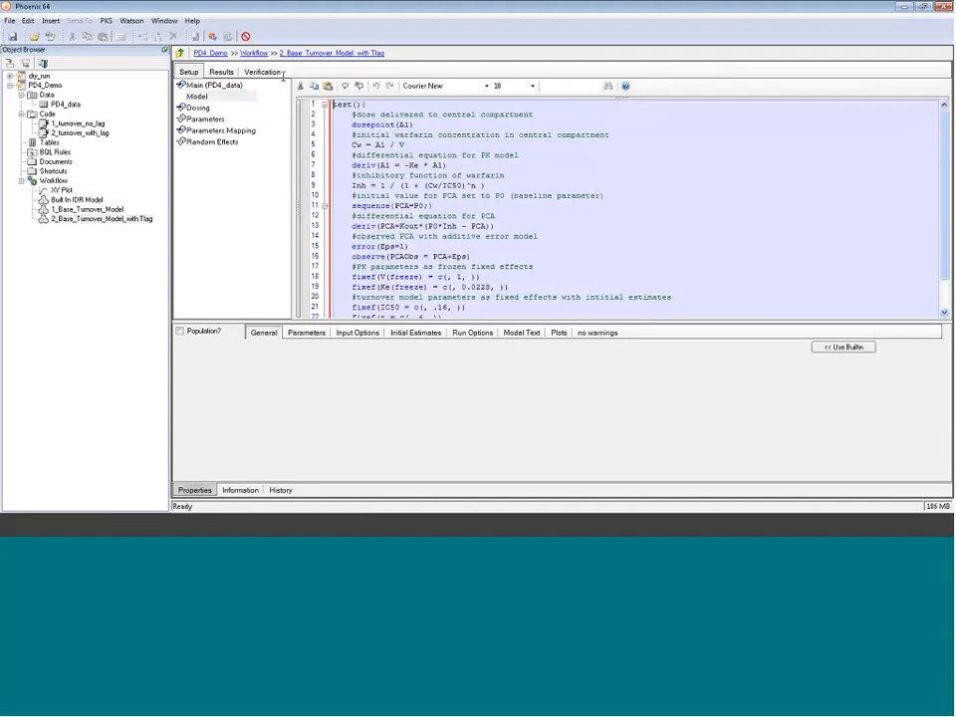
key("ctrl+v")
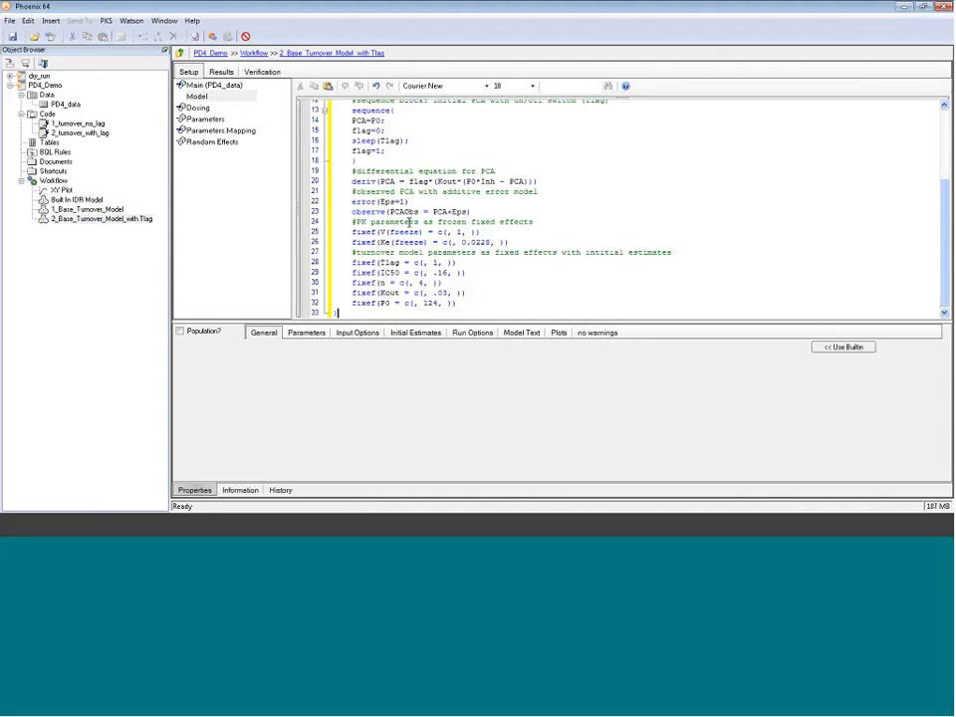
scroll(517, 206, "up", 4)
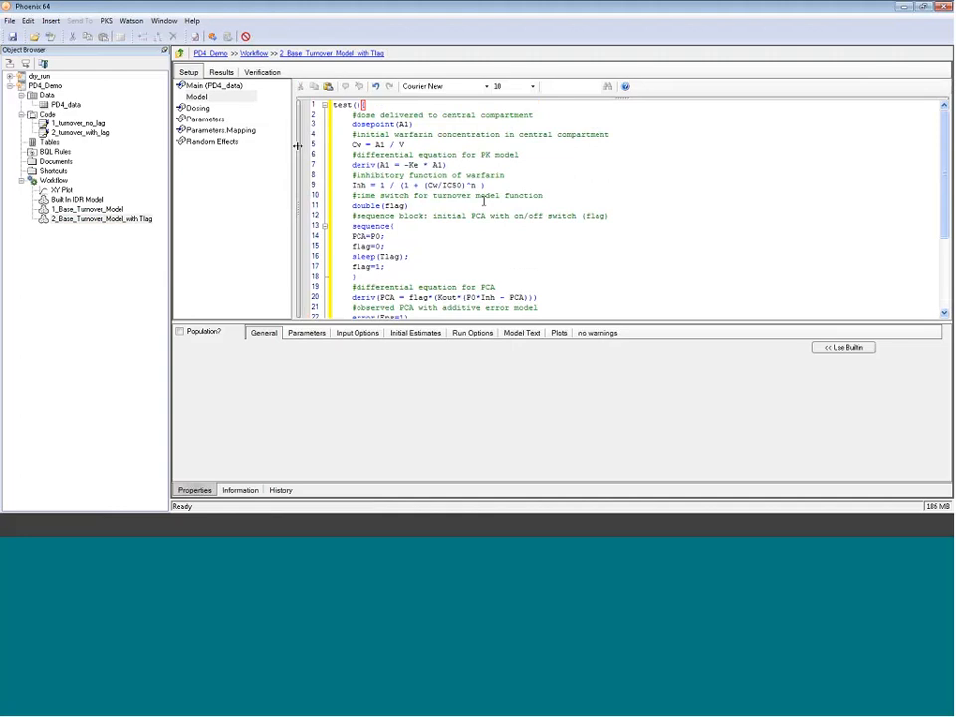
Check the dosing worksheet and main data mappings of 2_Base_Turnover_Model_with Tlag and execute the model.
left_click(197, 108)
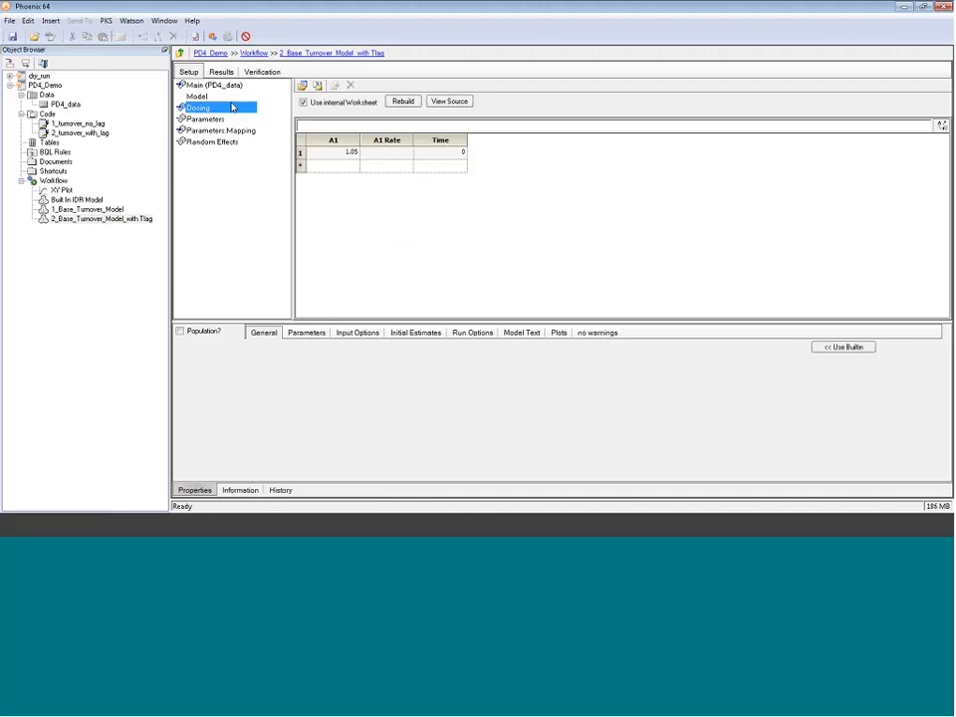
left_click(213, 85)
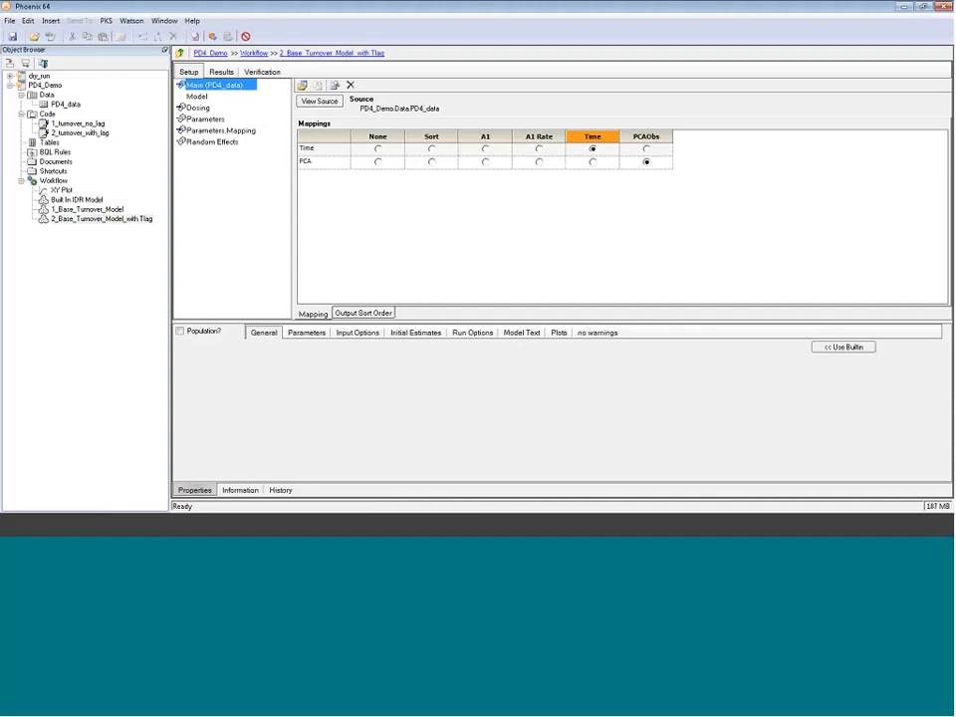
left_click(213, 37)
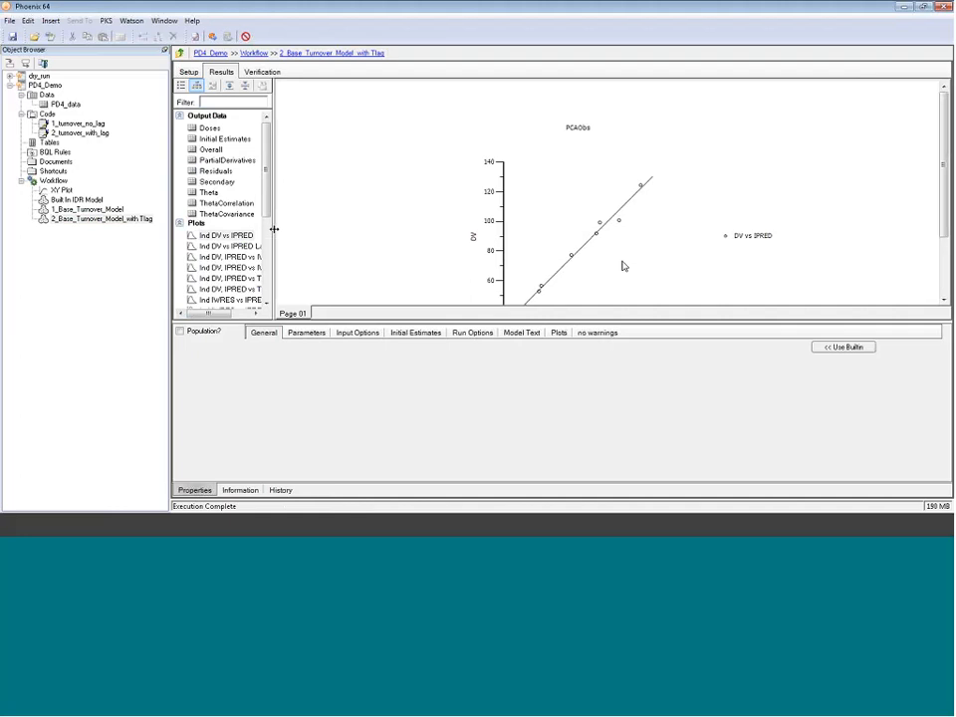
Examine the Theta estimates in a widened results view and the Ind DV, IPRED vs IVAR plot in its own window.
left_click_drag(273, 228, 344, 227)
left_click(208, 193)
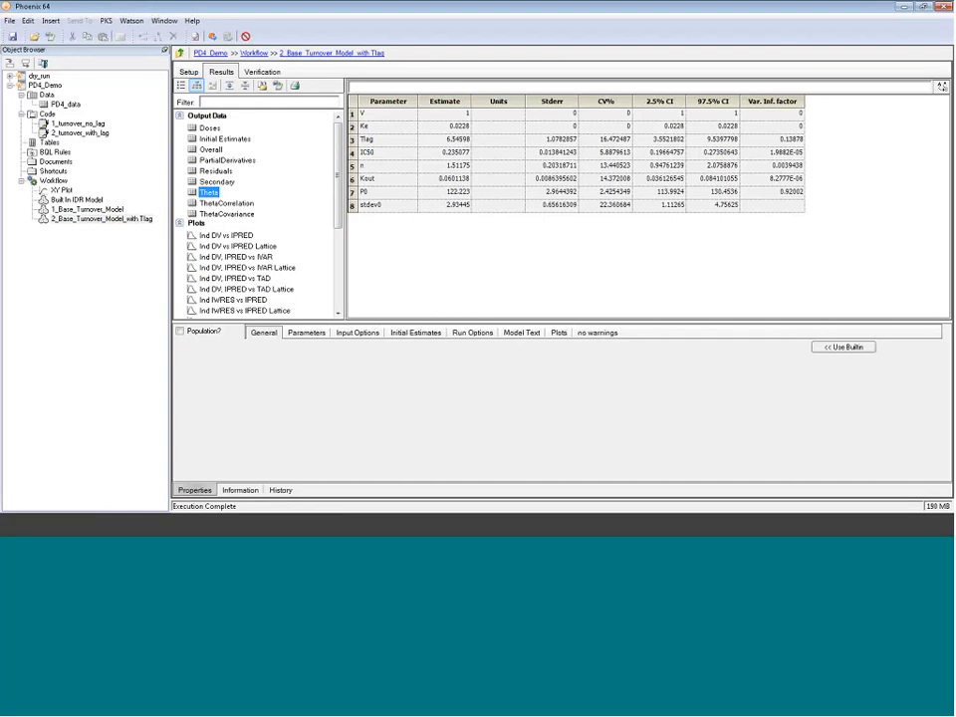
left_click(261, 257)
double_click(261, 257)
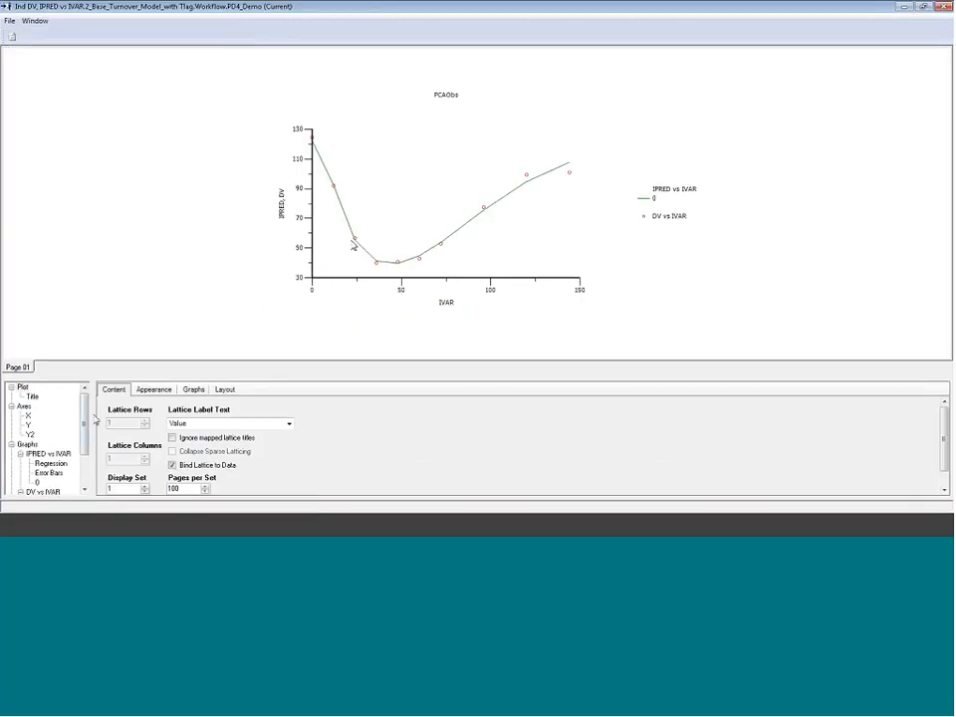
left_click(224, 389)
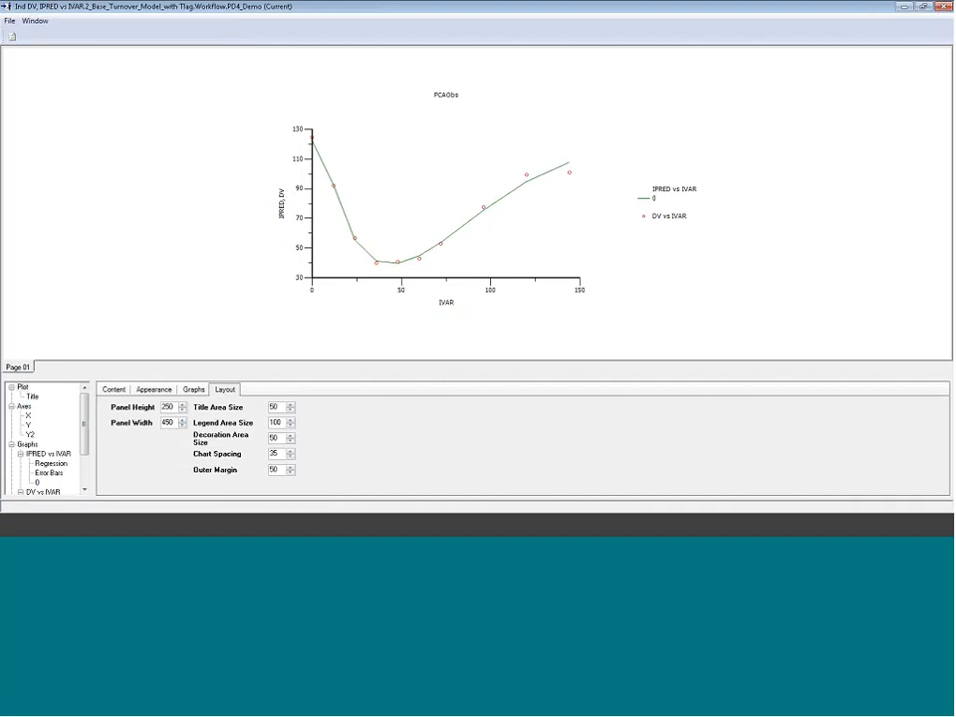
left_click(940, 8)
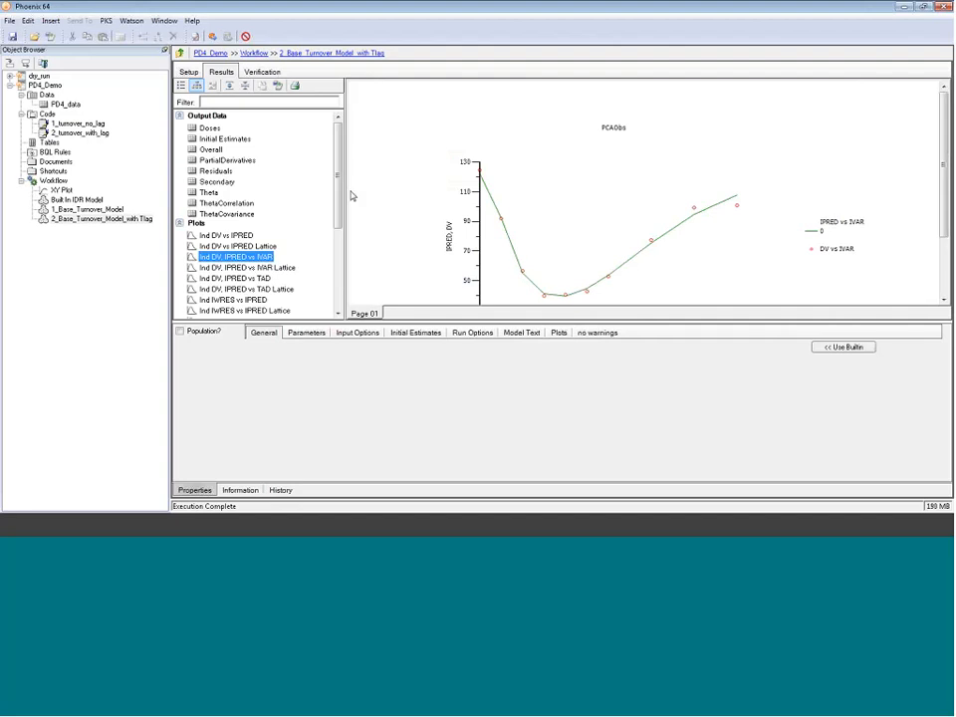
Send the Overall results of 1_Base_Turnover_Model to a new Append Worksheets object.
left_click(111, 209)
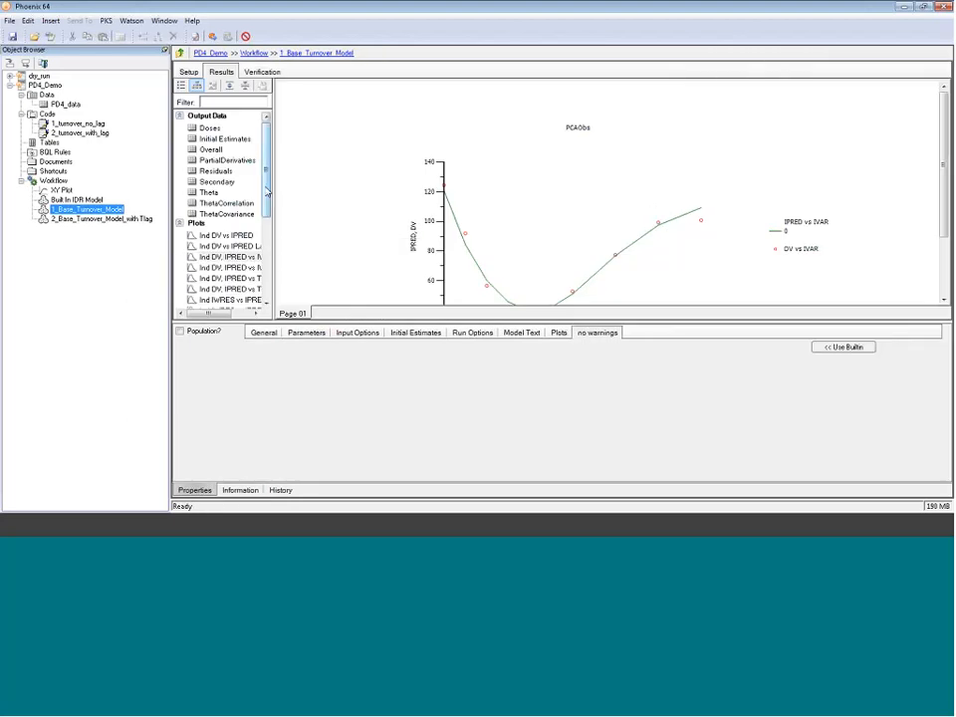
left_click(211, 149)
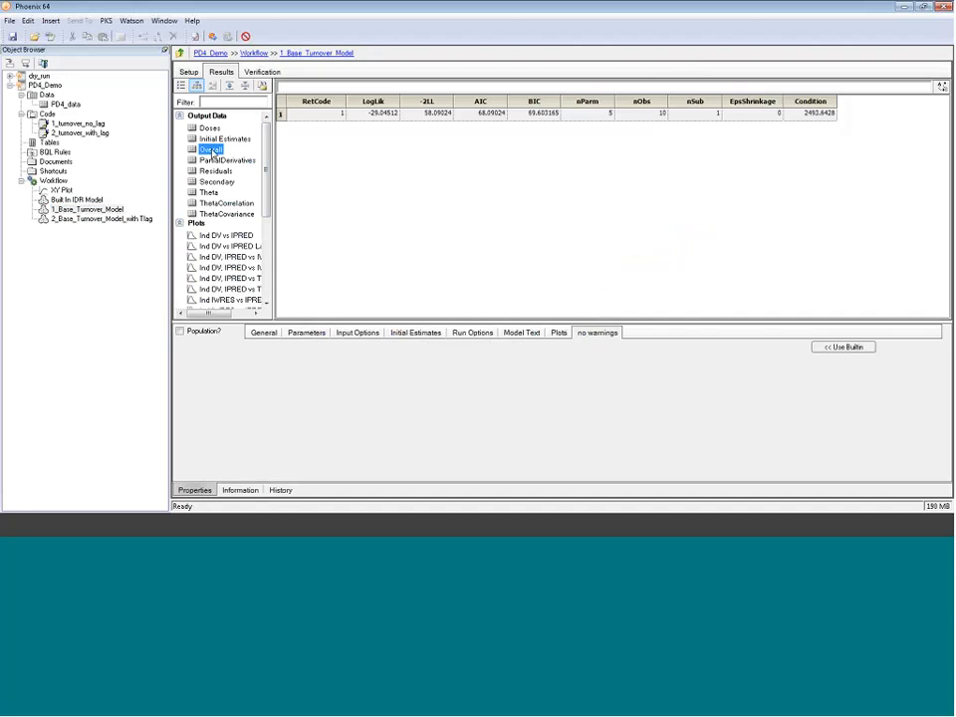
right_click(212, 152)
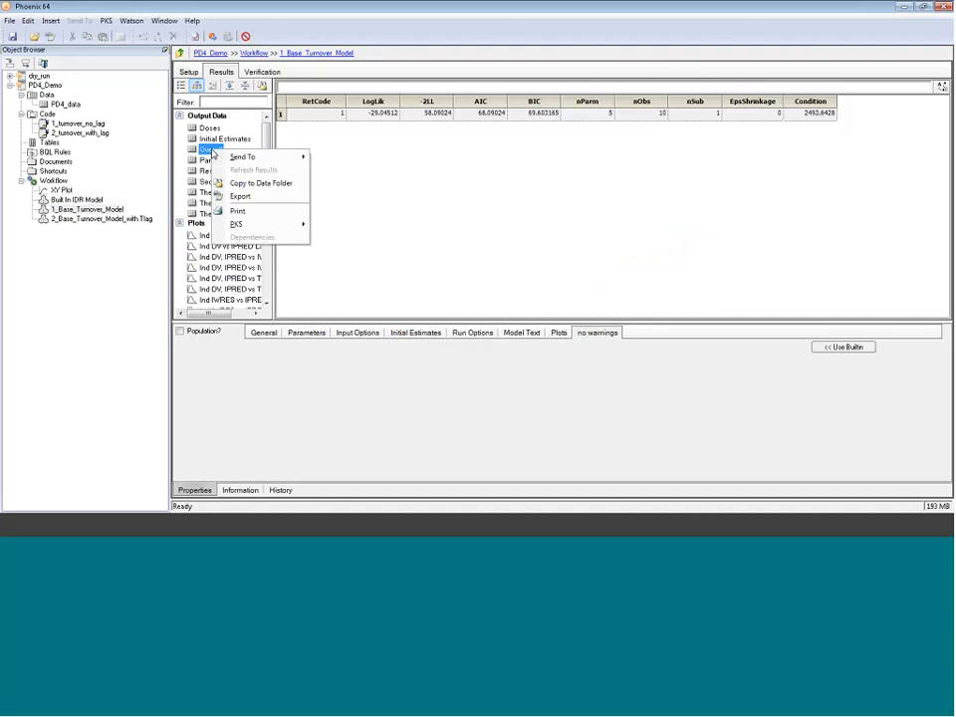
mouse_move(243, 158)
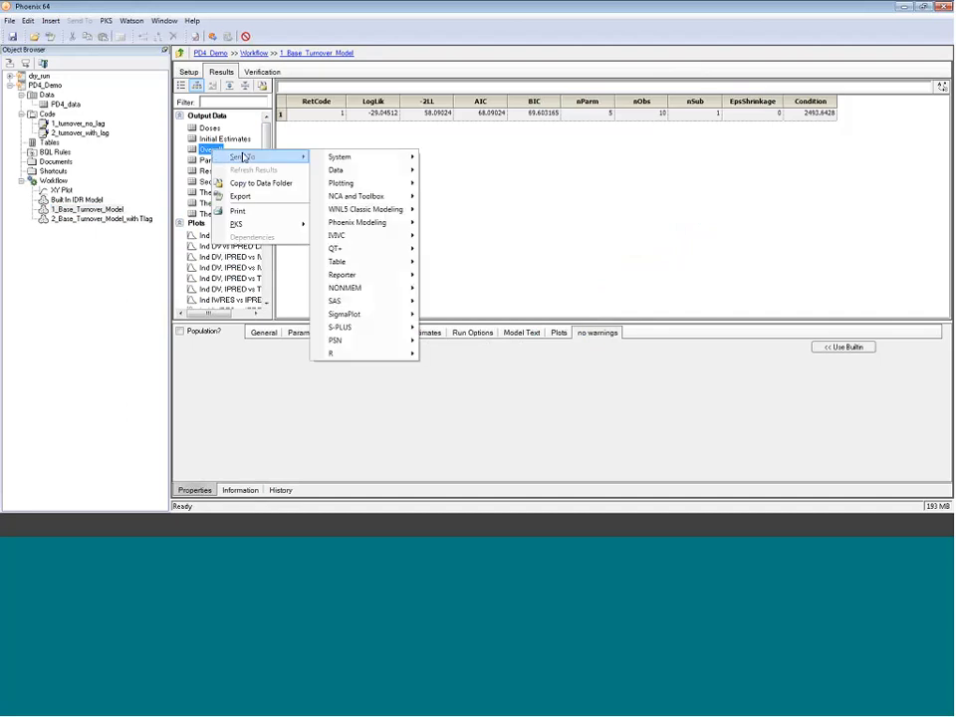
mouse_move(359, 176)
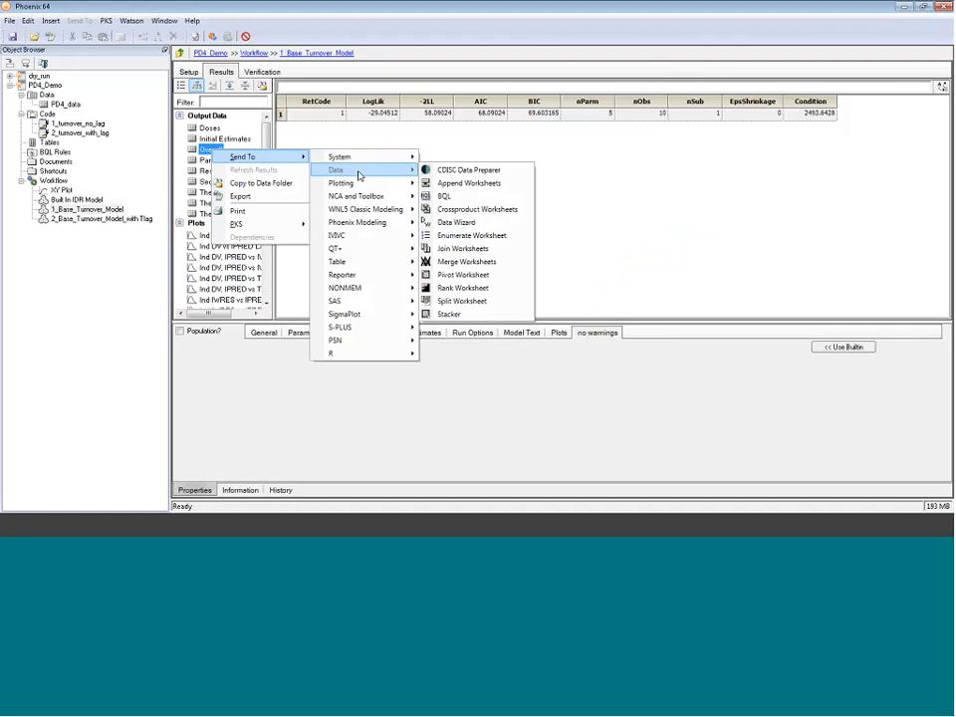
left_click(468, 185)
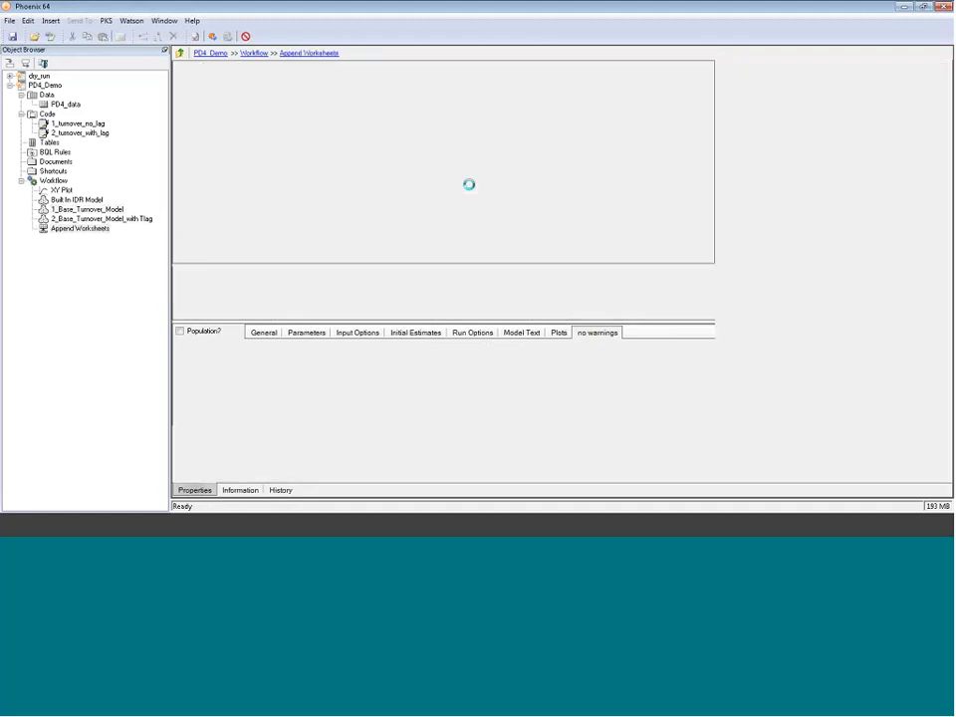
Rename the Append Worksheets object as Append Overall.
left_click(108, 229)
left_click_drag(112, 229, 76, 229)
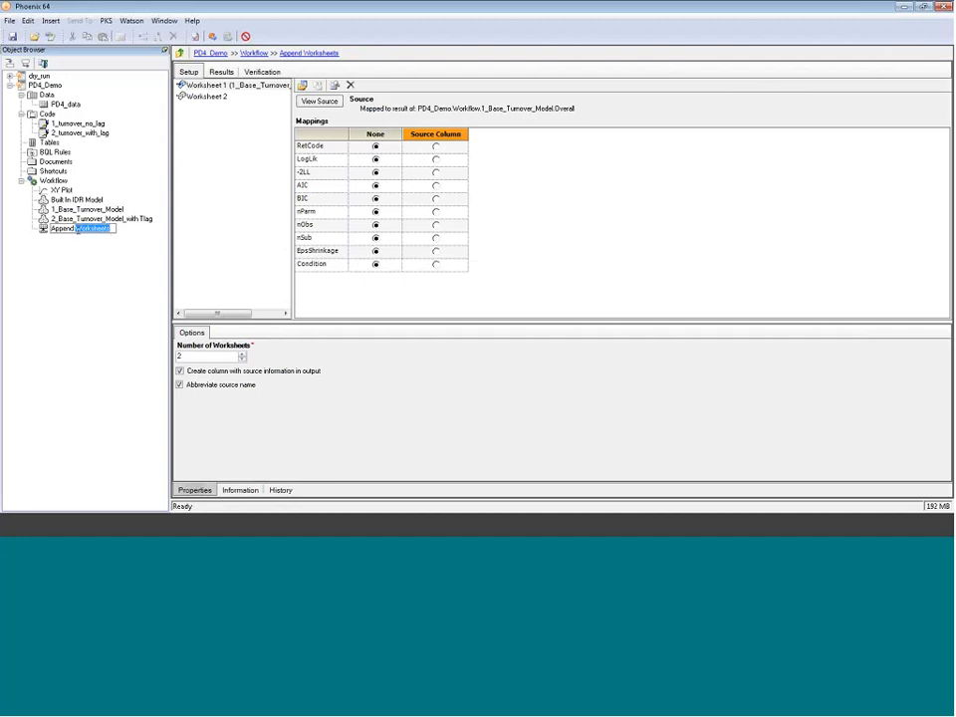
type("Overall")
key("Return")
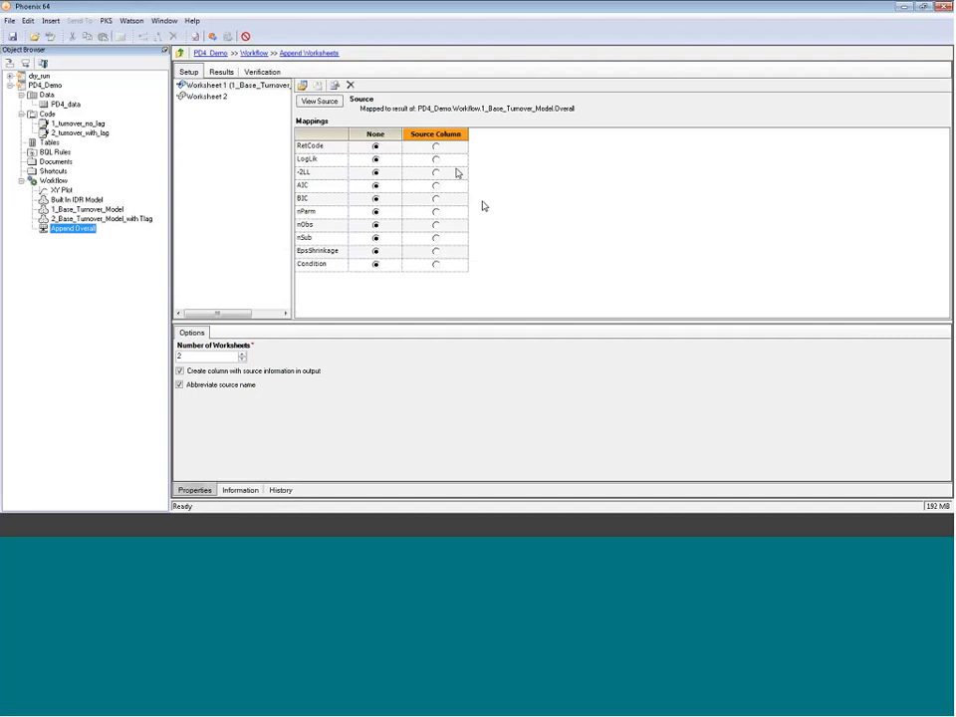
Map RetCode, -2LL, AIC, BIC and nParm of Worksheet 1 as source columns in Append Overall.
left_click(435, 146)
left_click(435, 147)
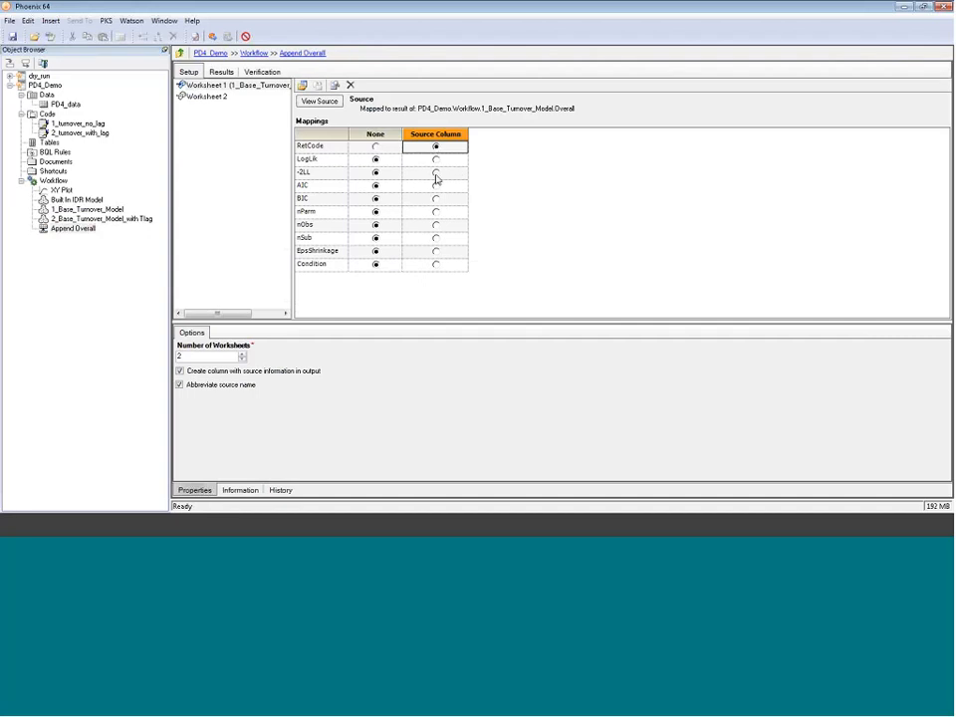
left_click(435, 171)
left_click(435, 186)
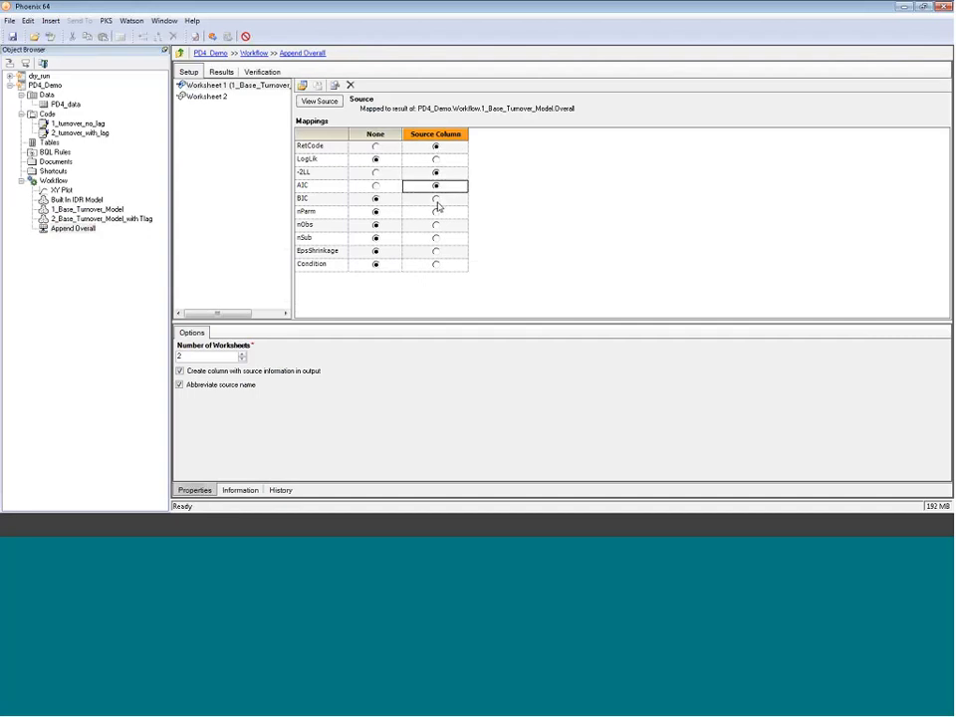
left_click(435, 199)
left_click(435, 212)
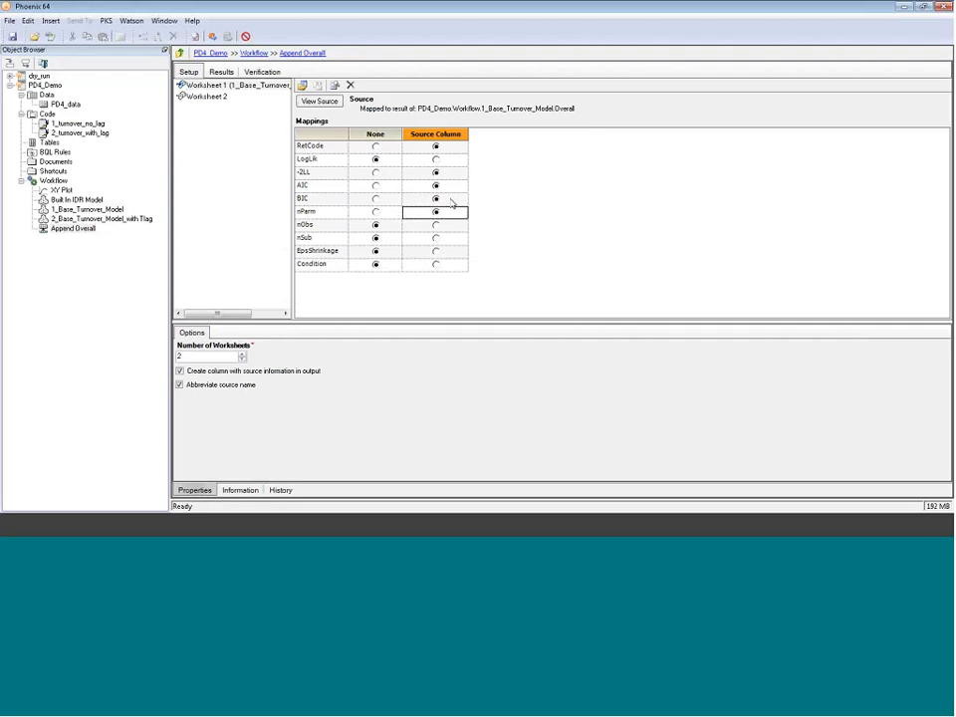
Assign the Overall results of 2_Base_Turnover_Model_with Tlag as the source of Worksheet 2 in Append Overall.
left_click(216, 96)
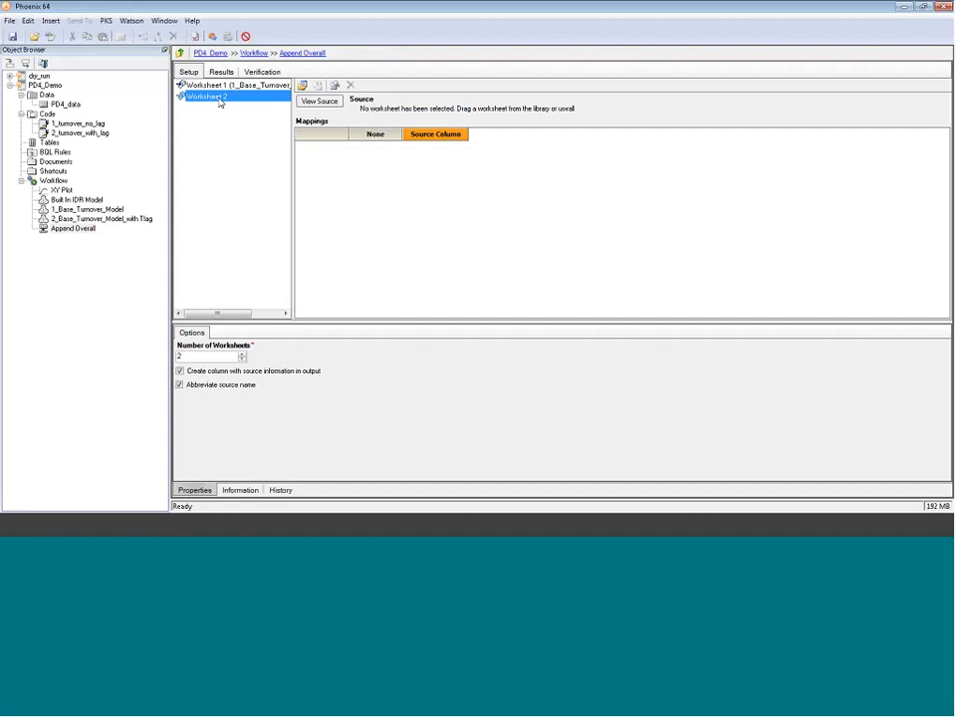
left_click(303, 86)
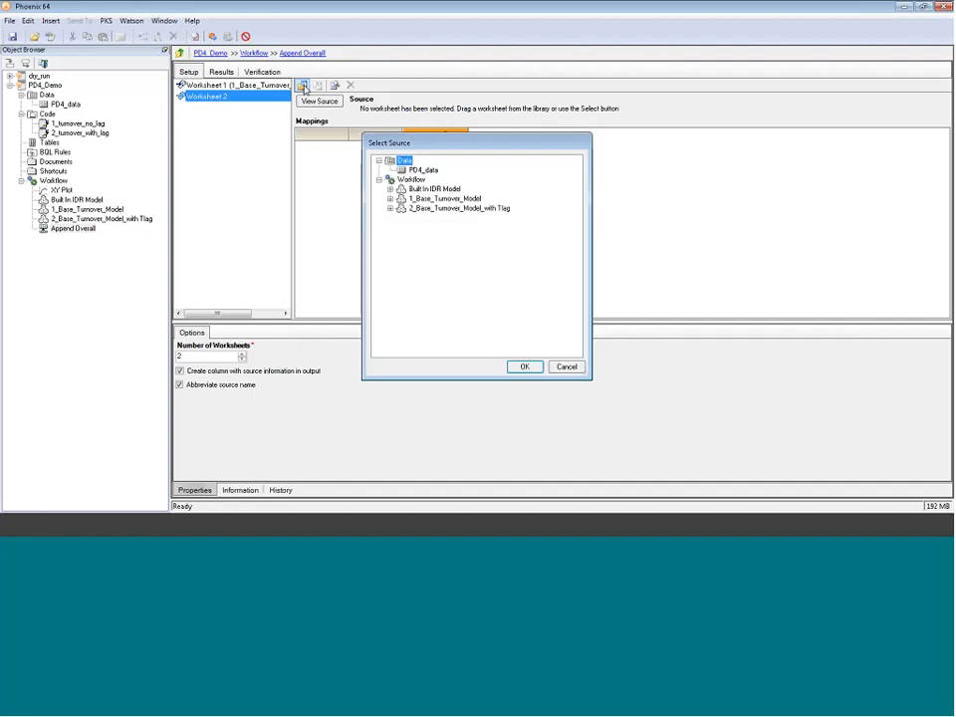
left_click(389, 209)
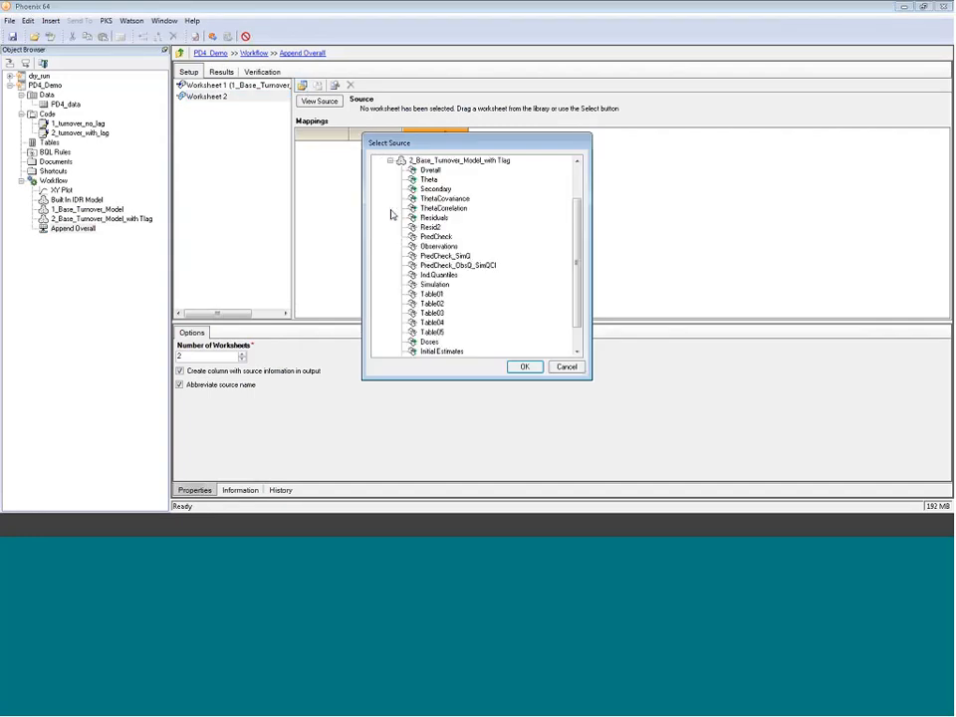
left_click(430, 169)
left_click(524, 366)
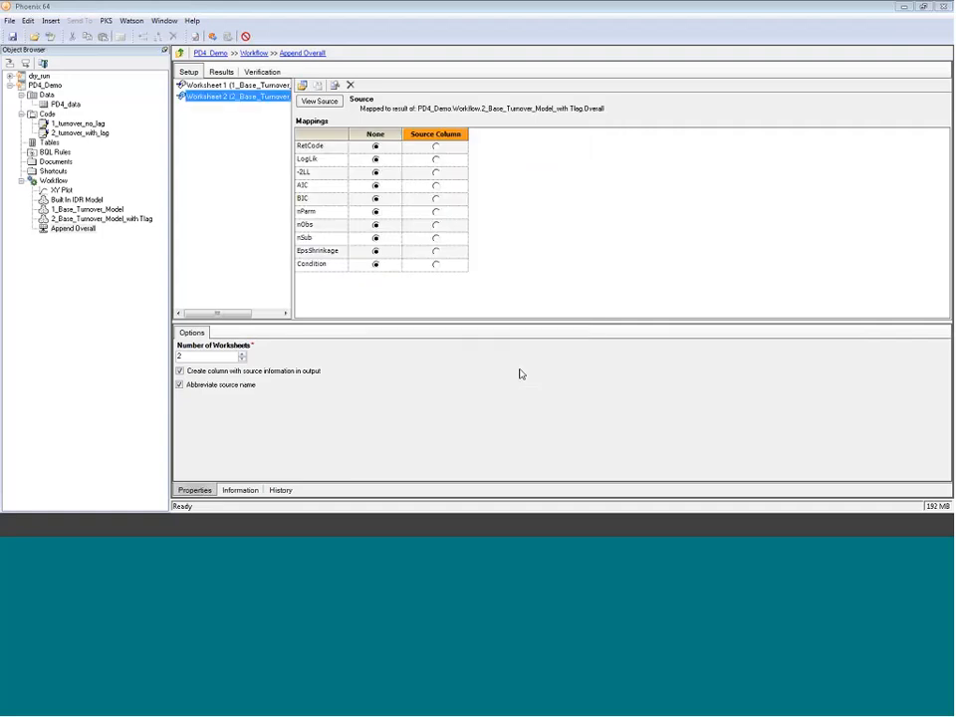
Map RetCode, -2LL, AIC, BIC and nParm of Worksheet 2 as source columns and execute Append Overall.
left_click(435, 145)
left_click(435, 172)
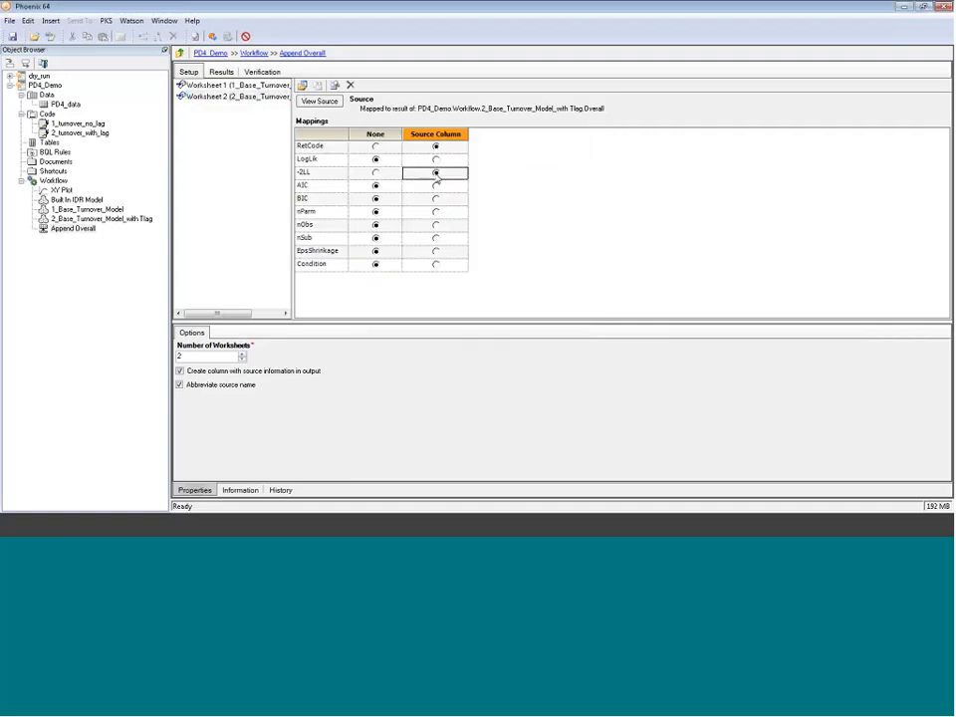
left_click(435, 185)
left_click(435, 198)
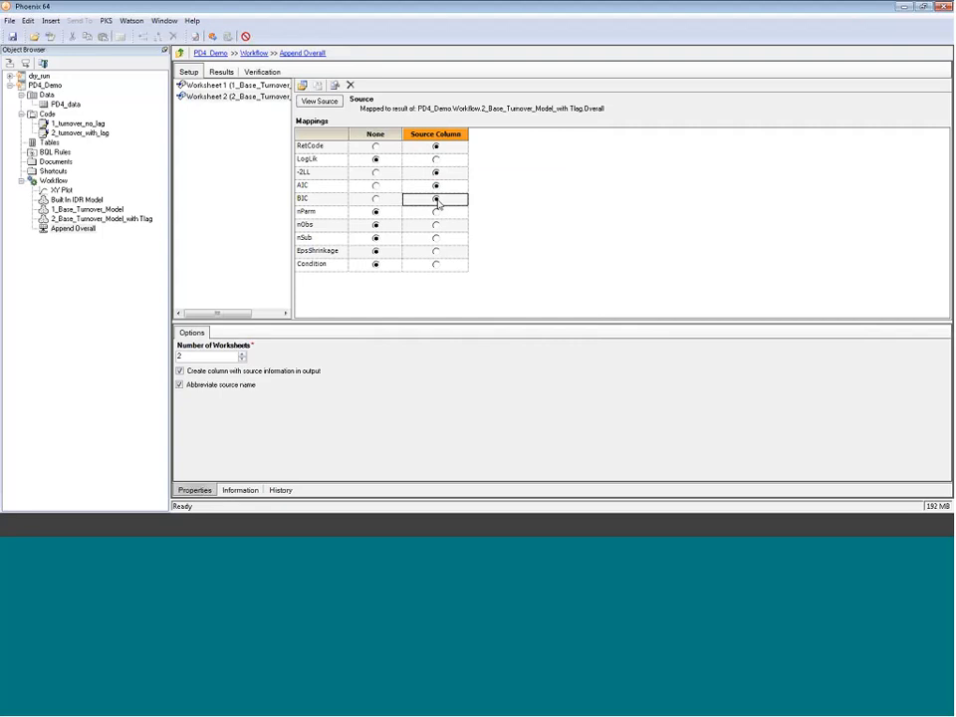
left_click(435, 211)
left_click(212, 37)
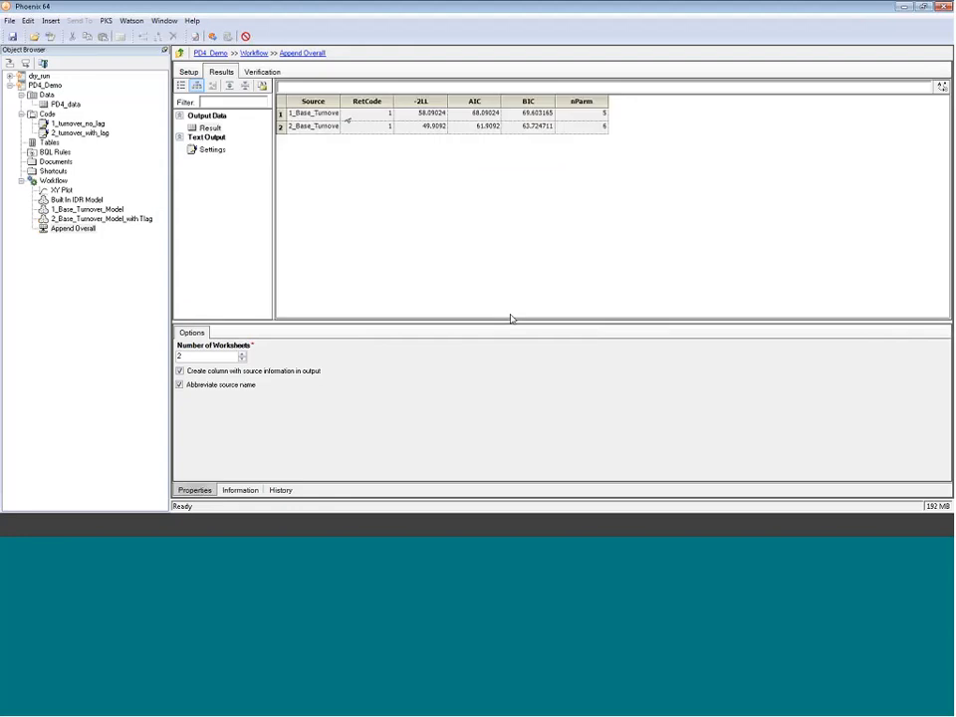
Widen the Source column of the appended result and compare -2LL, AIC and BIC between the two turnover models.
left_click_drag(340, 100, 407, 102)
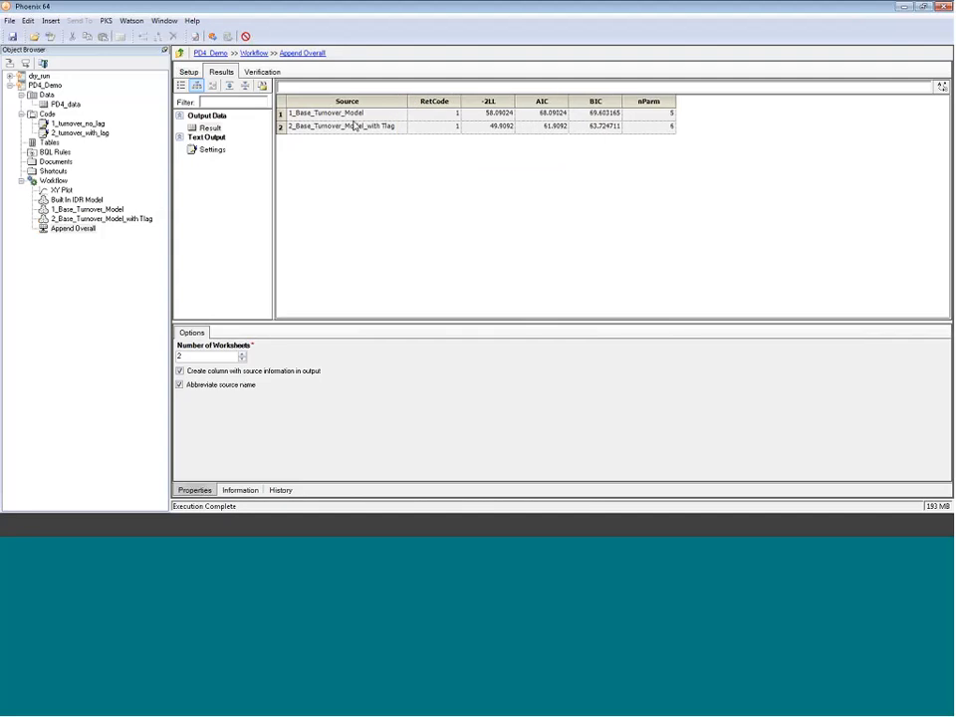
left_click(284, 116)
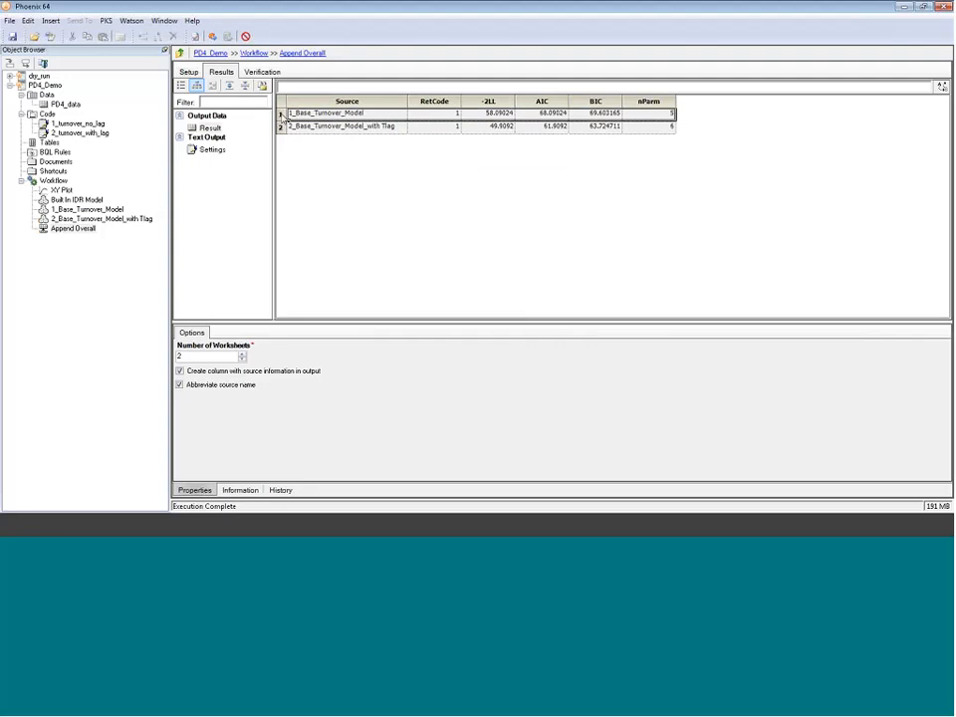
left_click(283, 117)
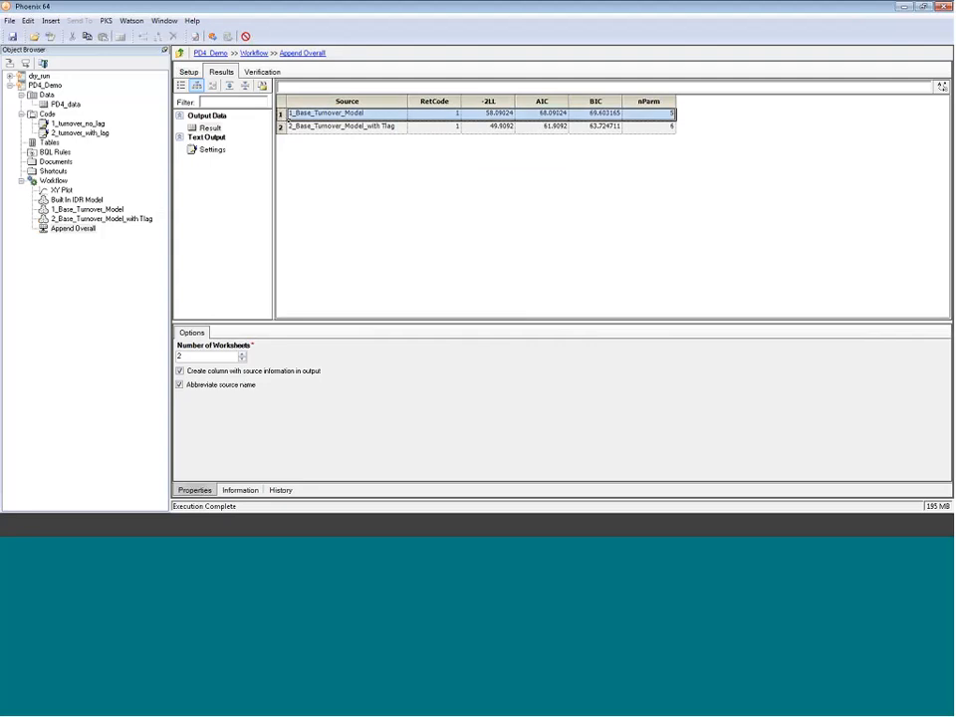
left_click(496, 116)
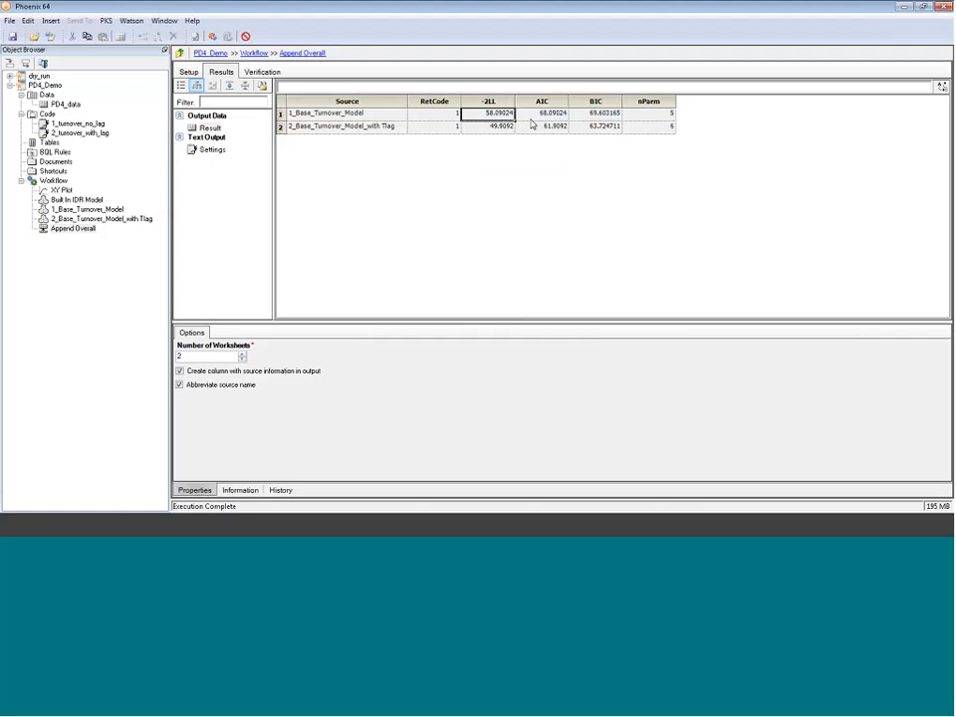
left_click(495, 129)
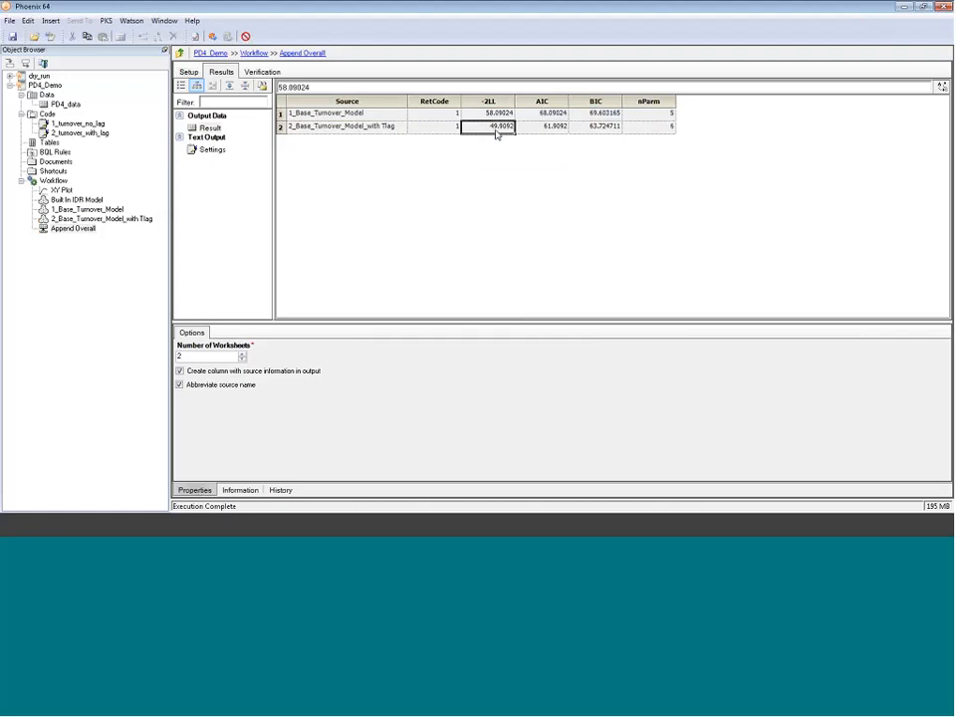
left_click(557, 116)
left_click(544, 128)
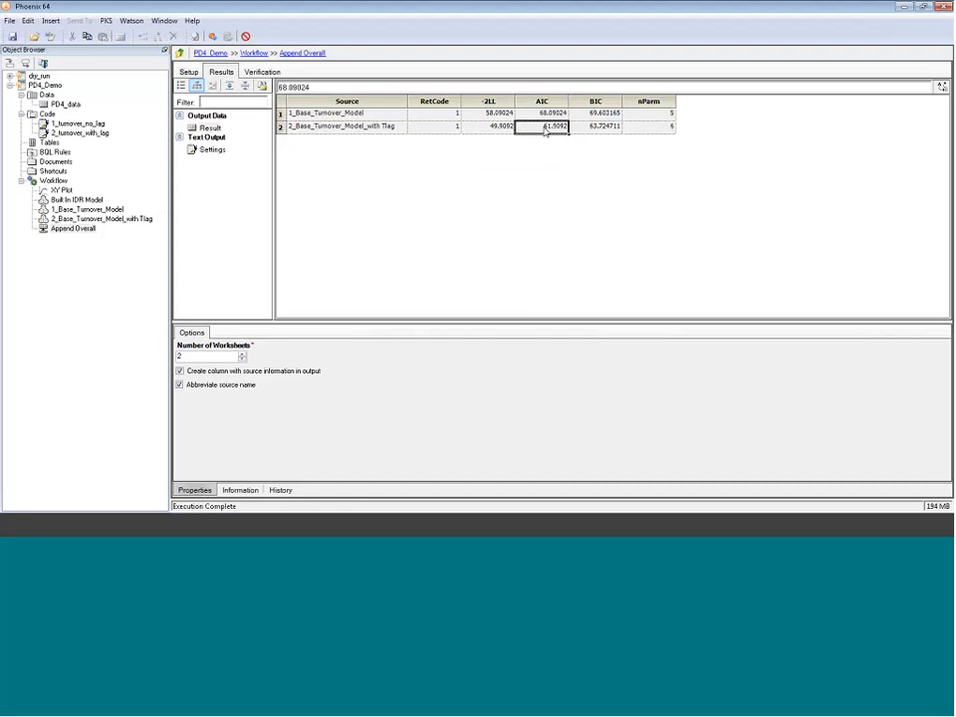
left_click(610, 116)
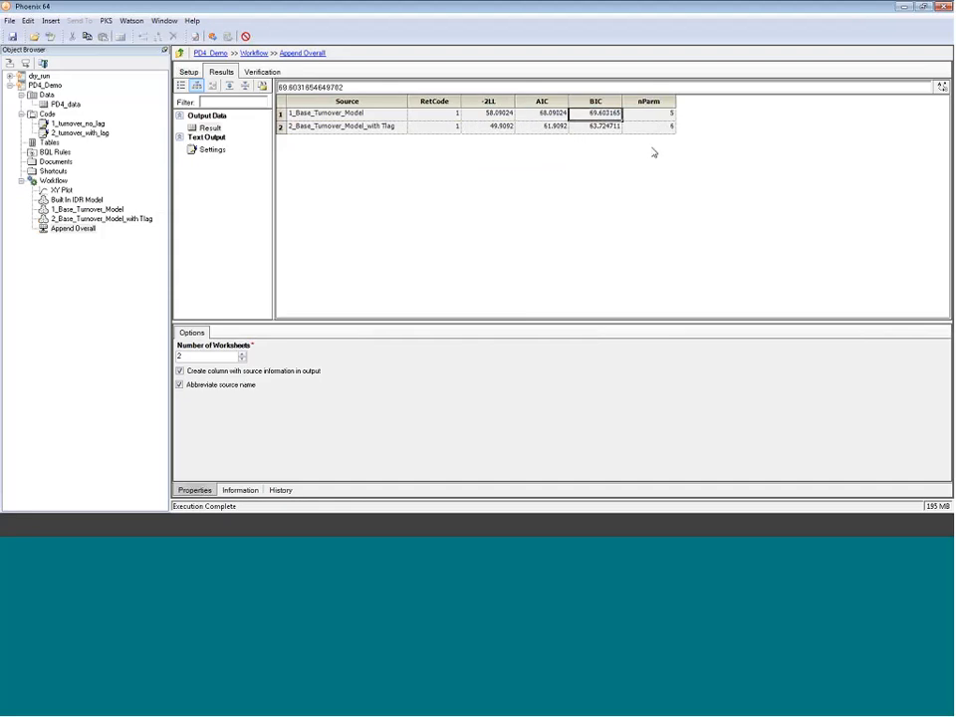
left_click(599, 128)
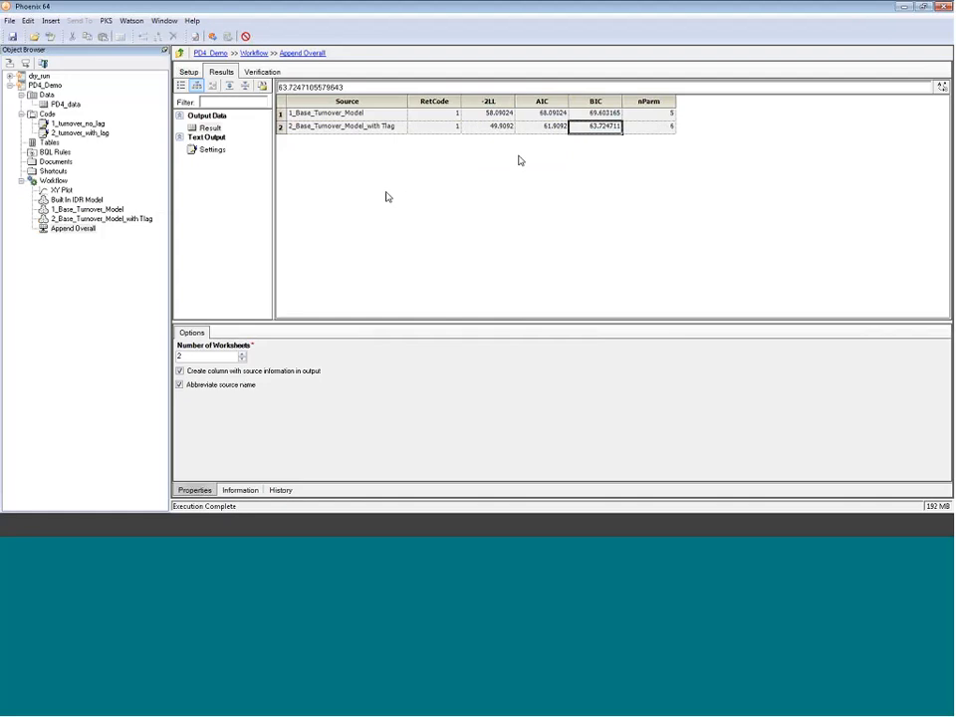
Send the Theta results of 1_Base_Turnover_Model to a new Append Worksheets object.
left_click(95, 210)
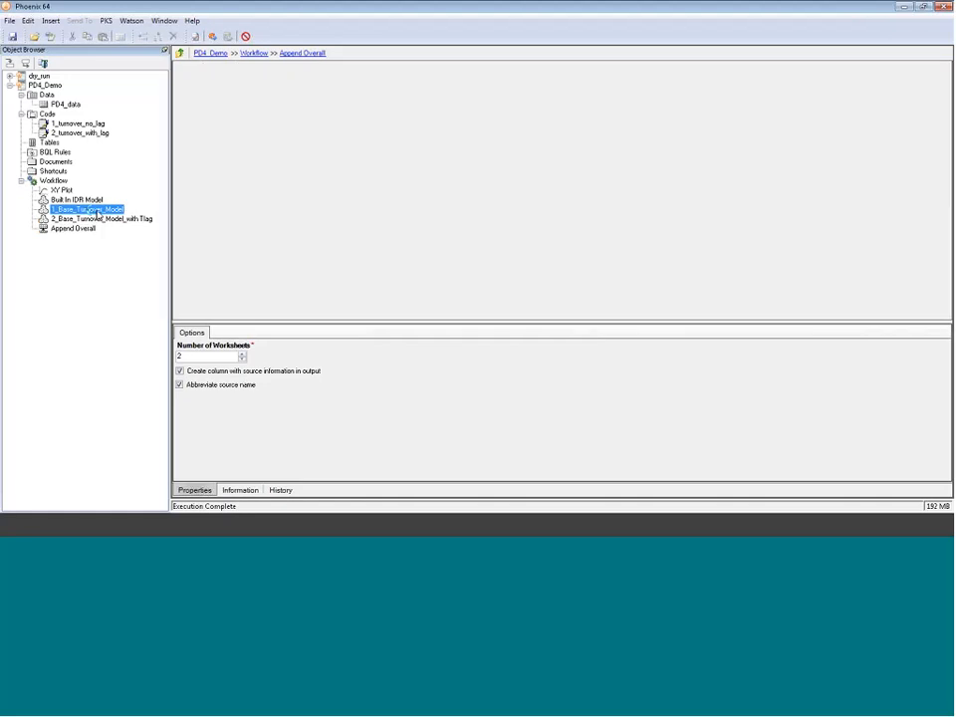
left_click(202, 192)
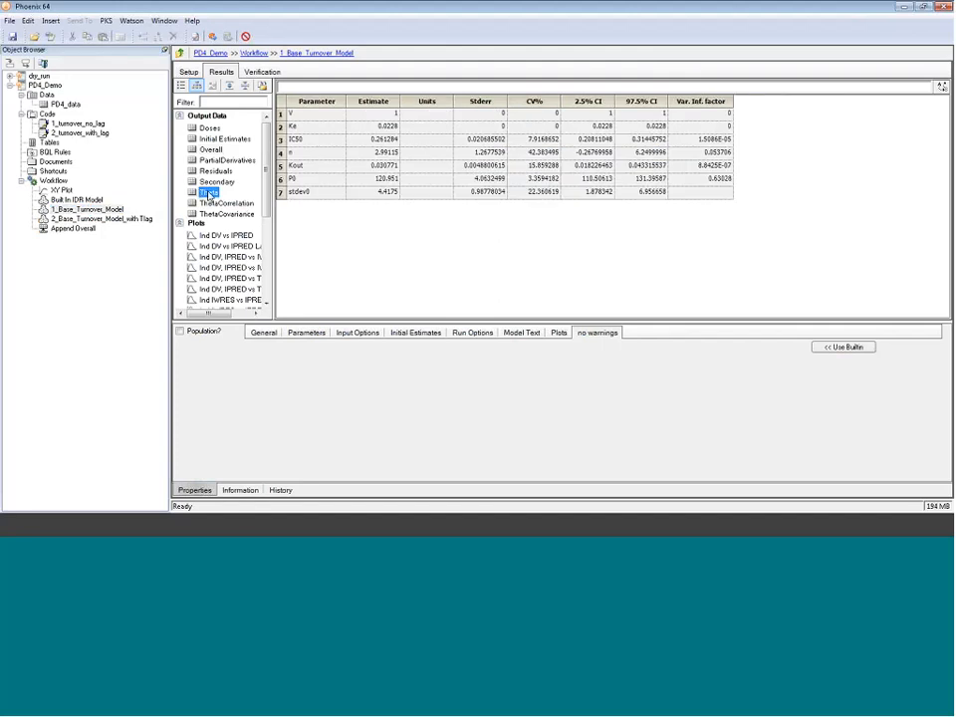
right_click(208, 194)
mouse_move(243, 198)
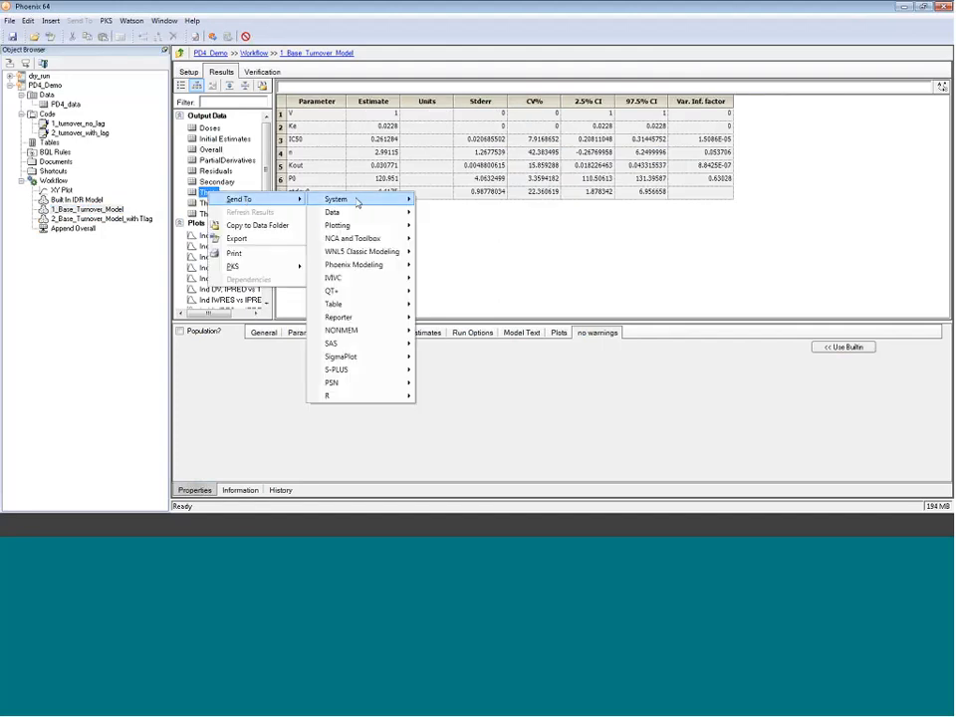
mouse_move(362, 215)
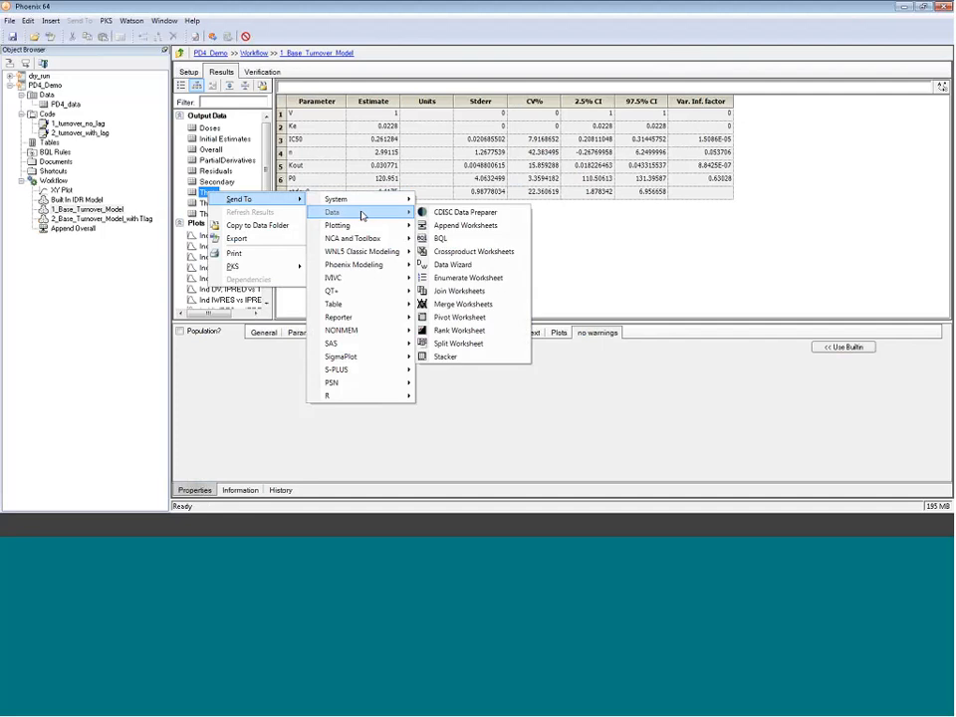
left_click(458, 226)
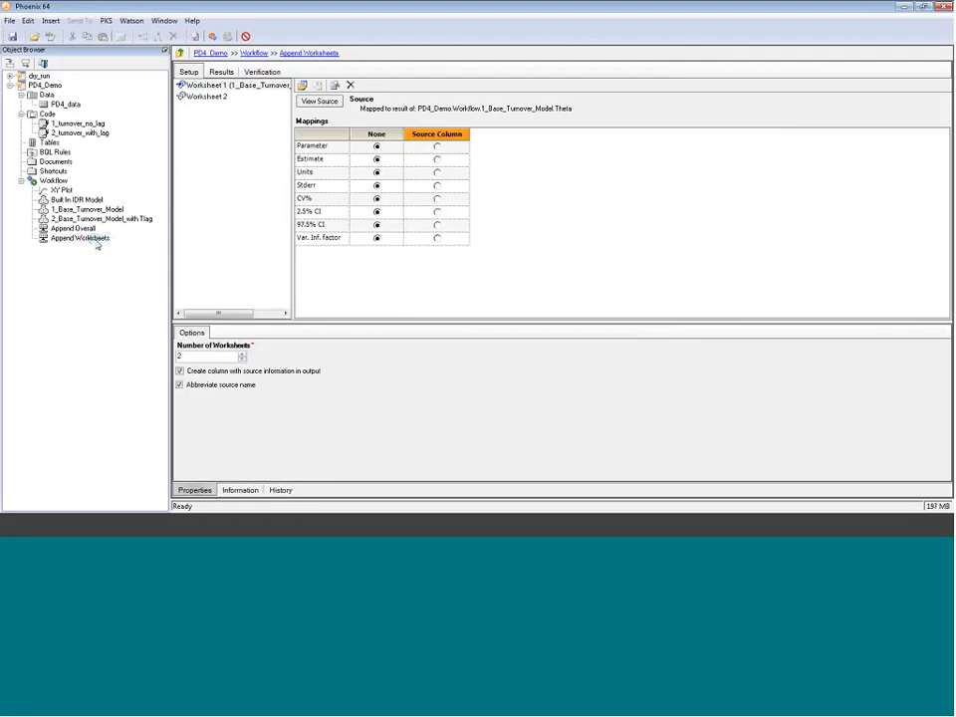
Rename the new Append Worksheets object as Append Theta.
left_click(97, 239)
left_click_drag(112, 238, 80, 238)
type("Theta")
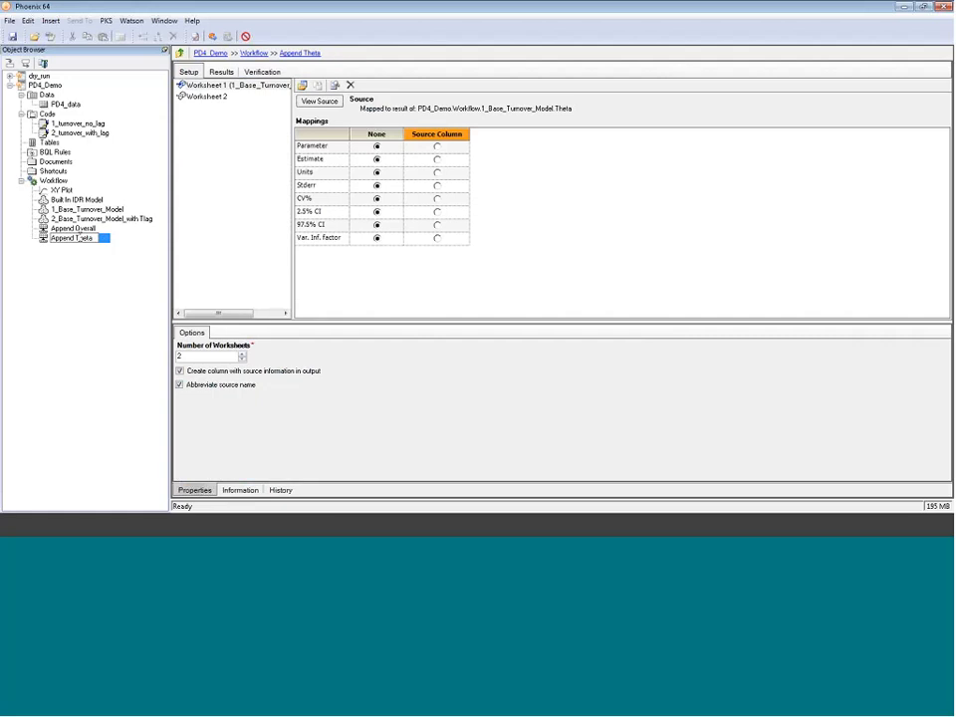
Map Parameter, Estimate, CV%, 2.5% CI and 97.5% CI of Worksheet 1 as source columns in Append Theta.
left_click(436, 146)
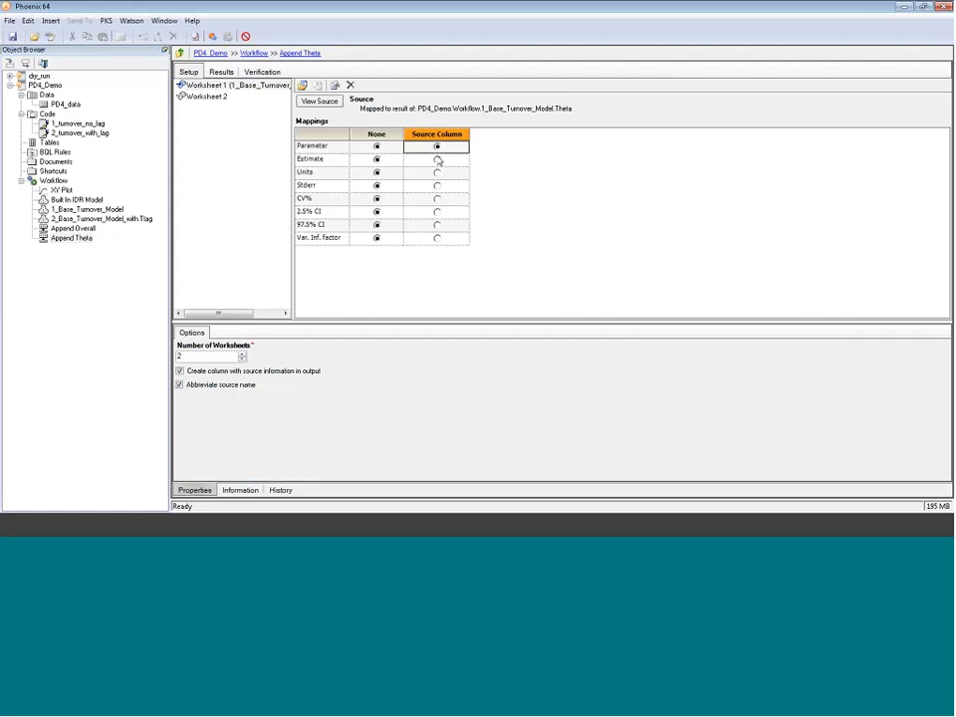
left_click(437, 160)
left_click(437, 198)
left_click(437, 211)
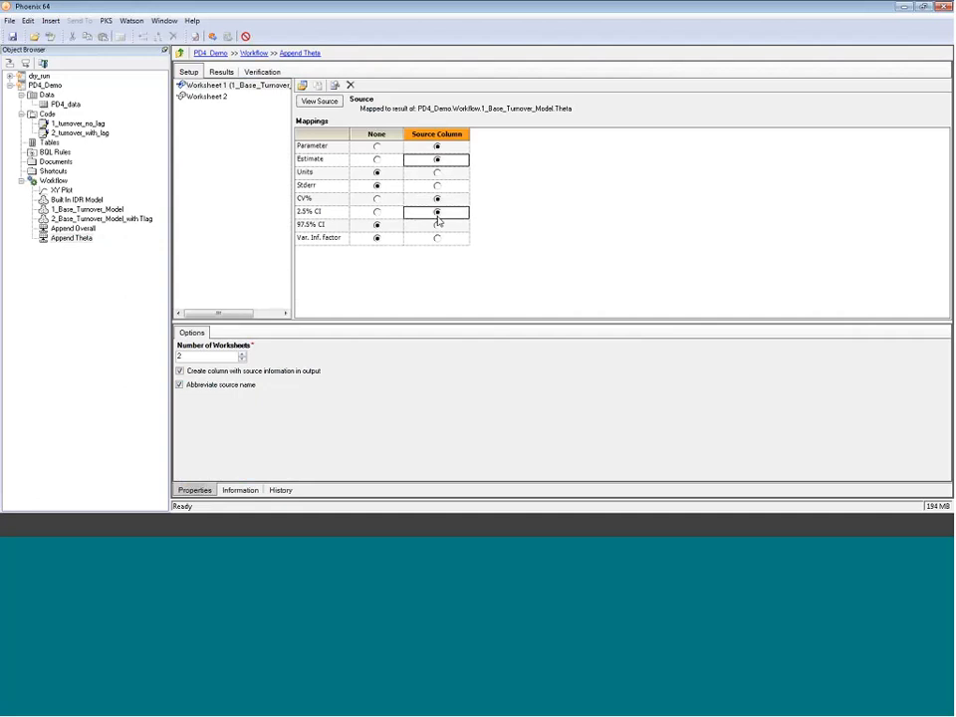
left_click(437, 224)
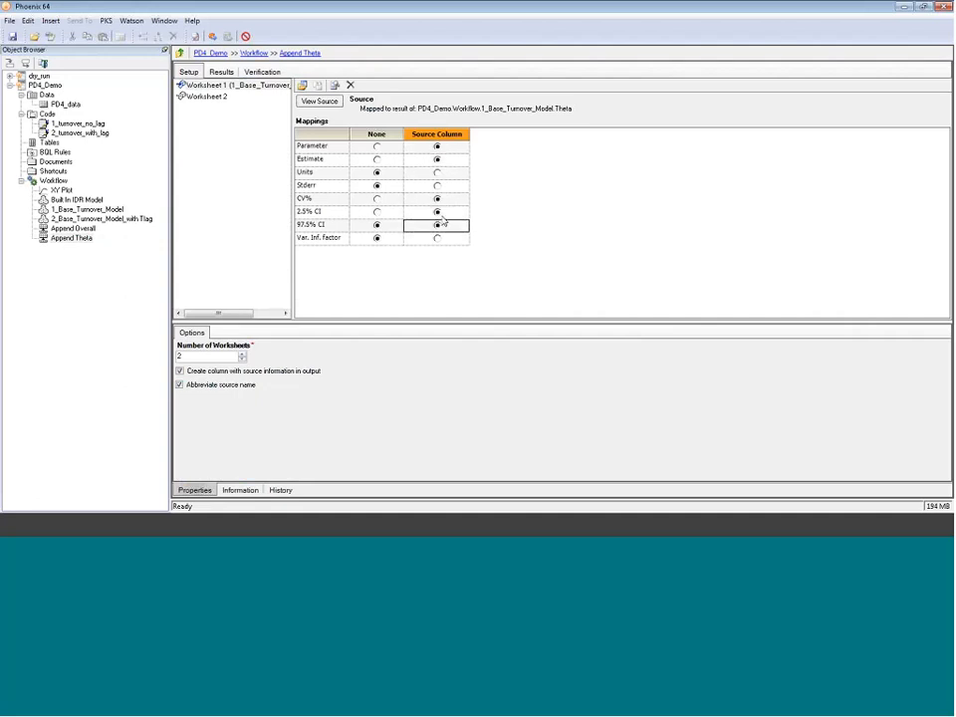
Assign the Theta results of 2_Base_Turnover_Model_with Tlag as the source of Worksheet 2 in Append Theta.
left_click(209, 97)
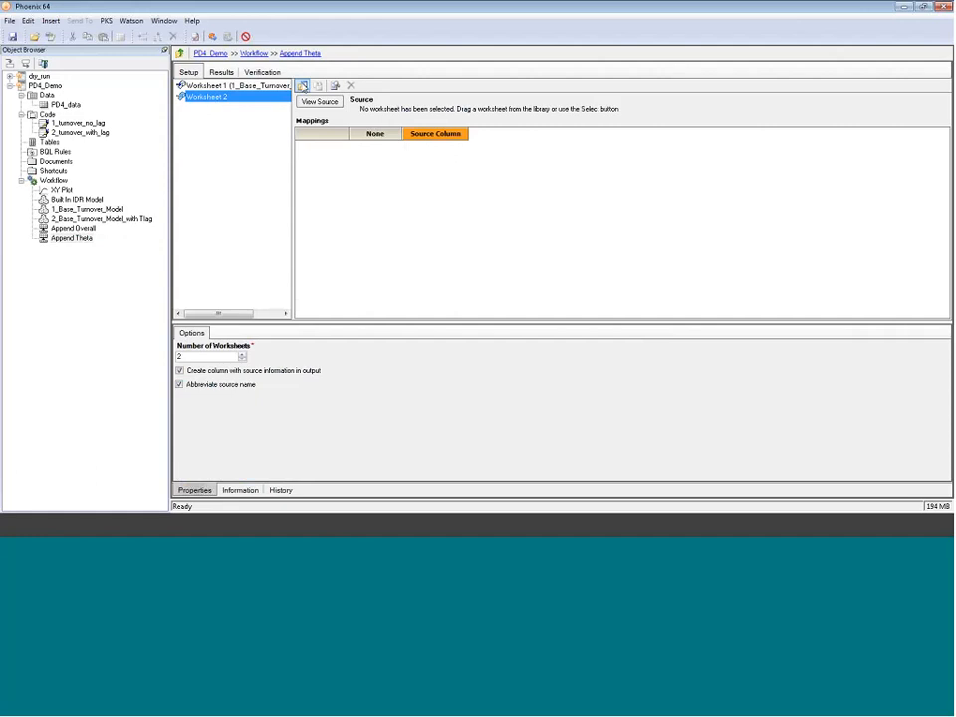
left_click(301, 86)
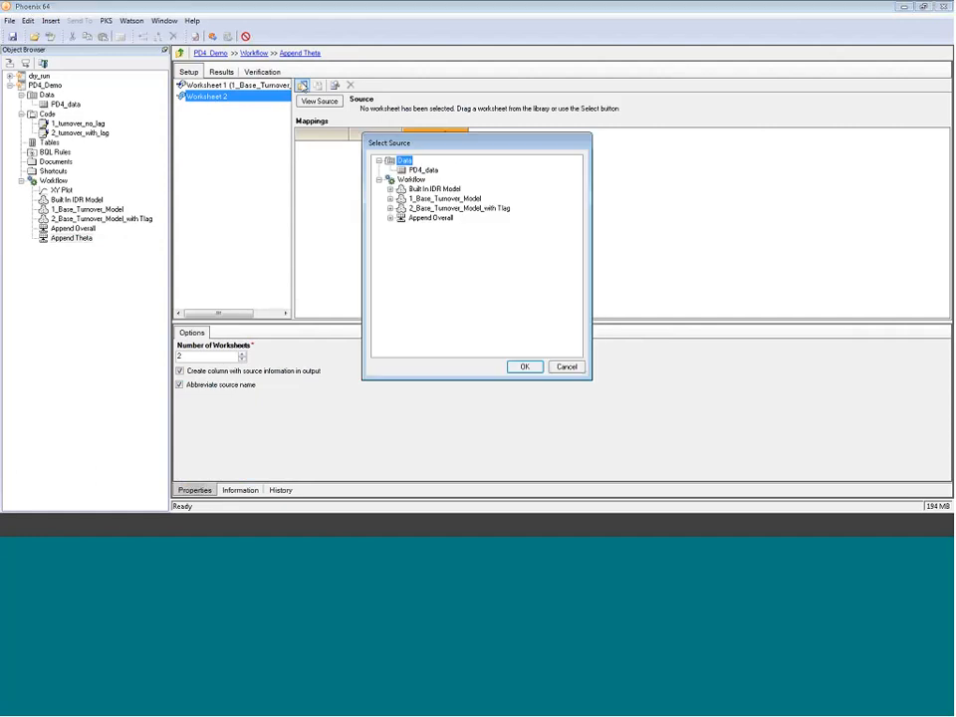
left_click(391, 208)
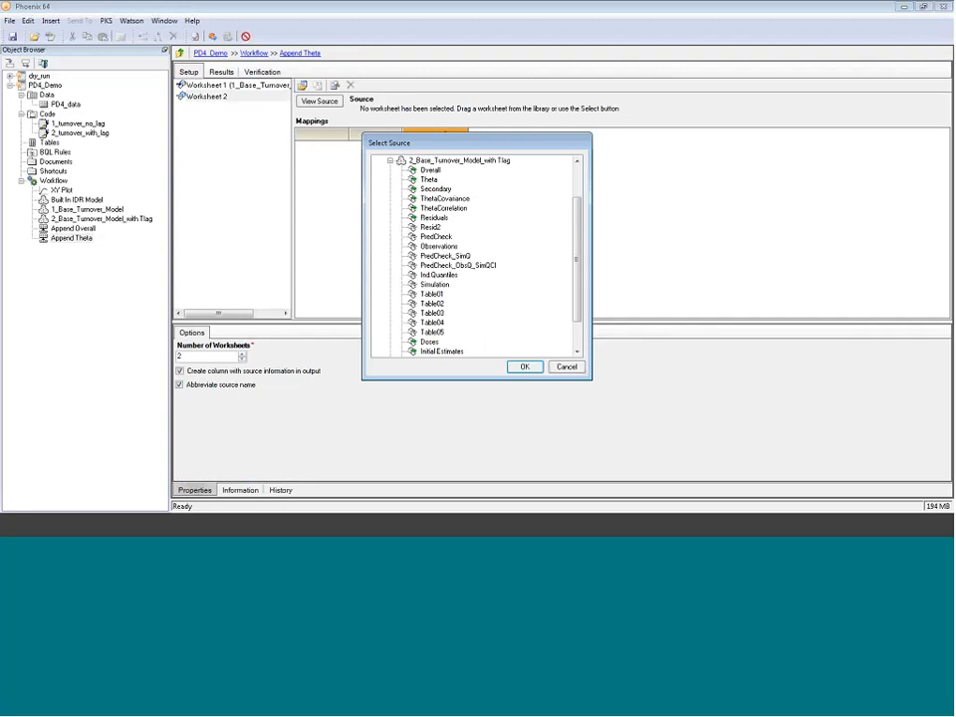
left_click(429, 179)
left_click(523, 367)
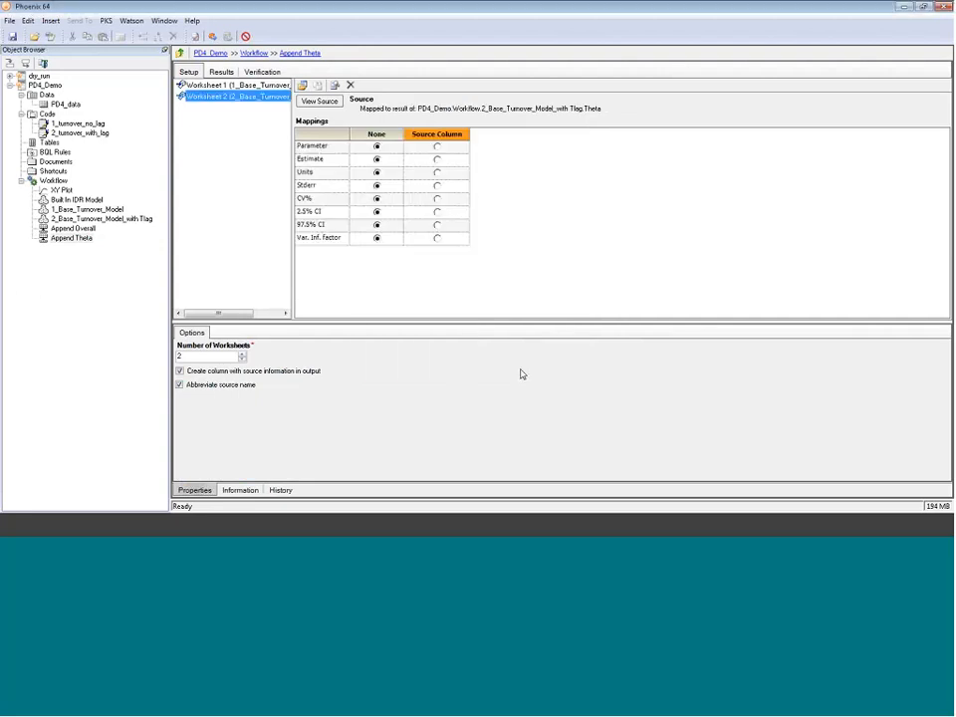
Map Parameter, Estimate, CV%, 2.5% CI and 97.5% CI of Worksheet 2 as source columns and execute Append Theta.
left_click(437, 145)
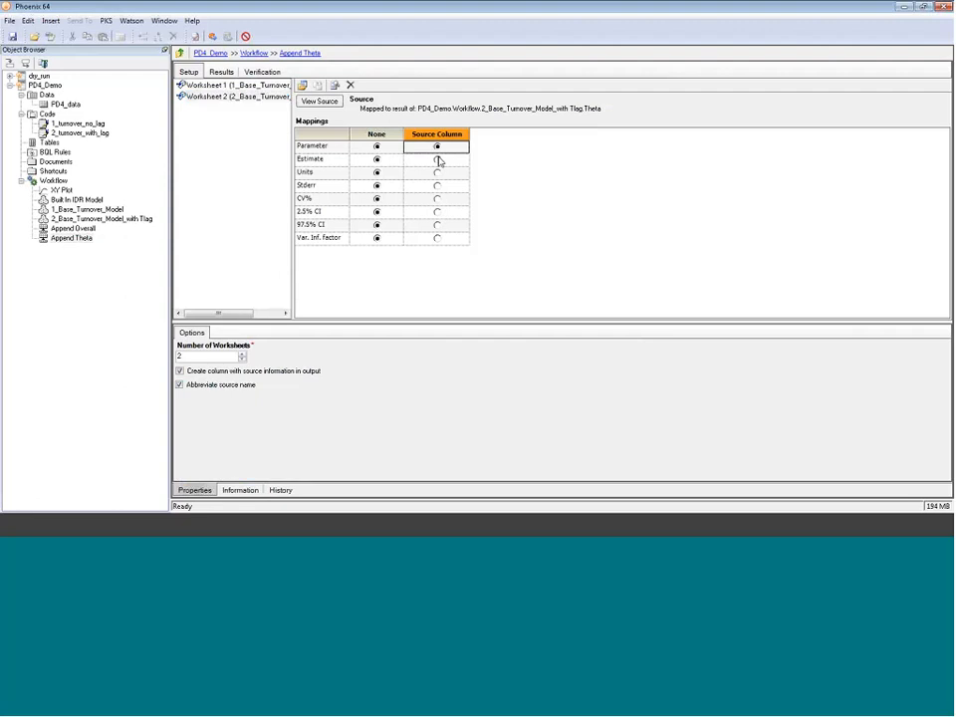
left_click(437, 159)
left_click(437, 198)
left_click(437, 211)
left_click(437, 225)
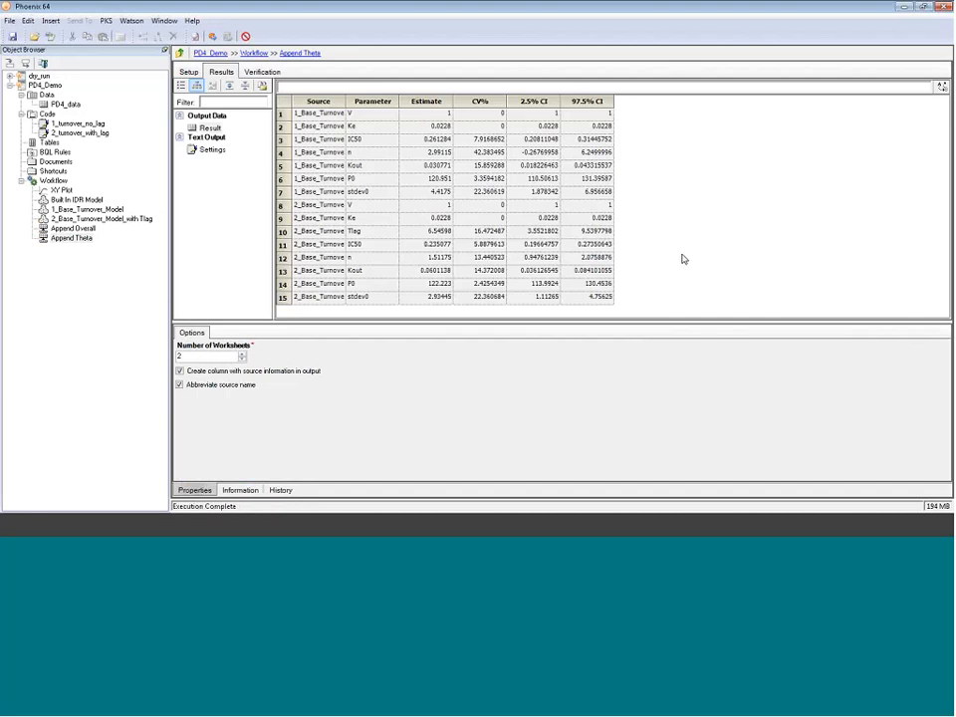
Widen the Source column of the appended Theta result and sort the worksheet by Parameter in ascending order.
left_click_drag(344, 100, 418, 101)
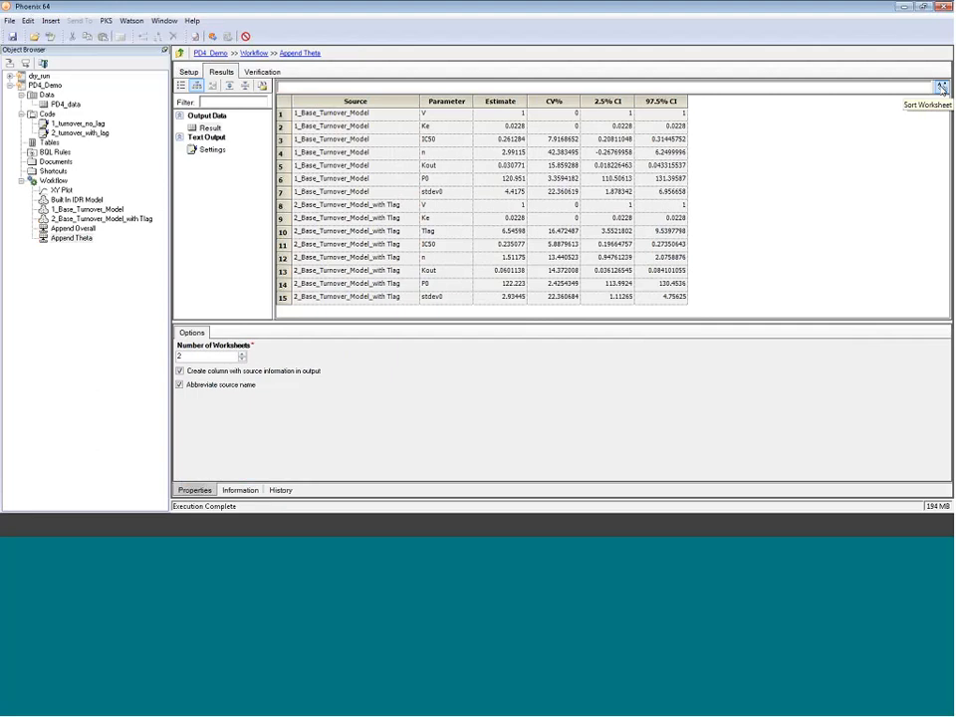
left_click(942, 90)
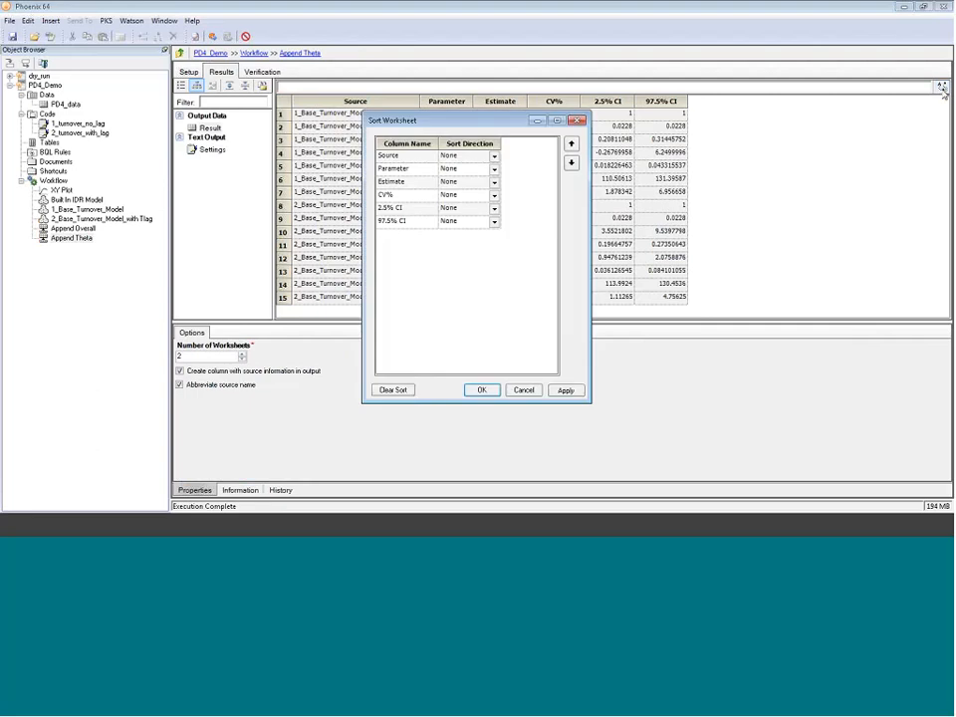
left_click(493, 168)
left_click(466, 181)
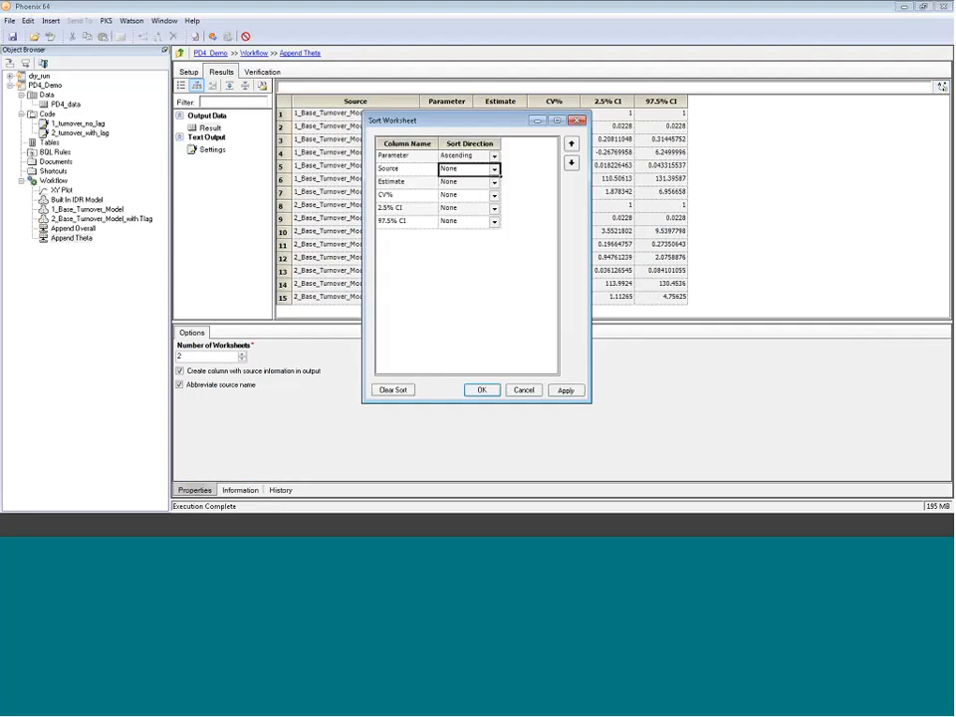
left_click(482, 389)
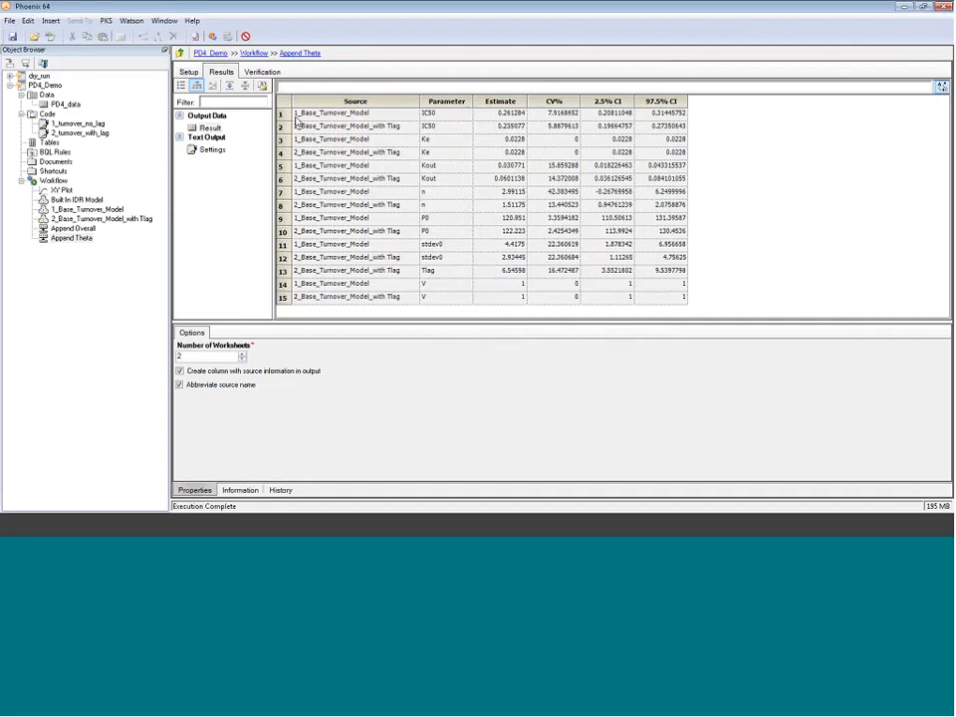
Compare the IC50 and Ke estimates and CV% of the two turnover models in the appended Theta result.
left_click(438, 114)
left_click(505, 114)
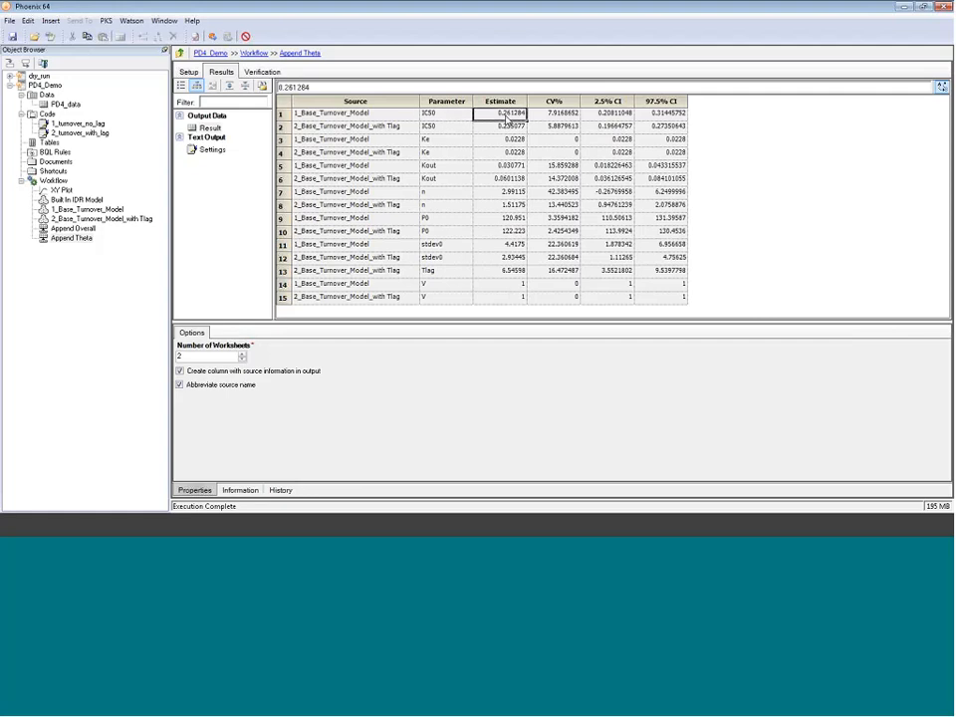
left_click(517, 130)
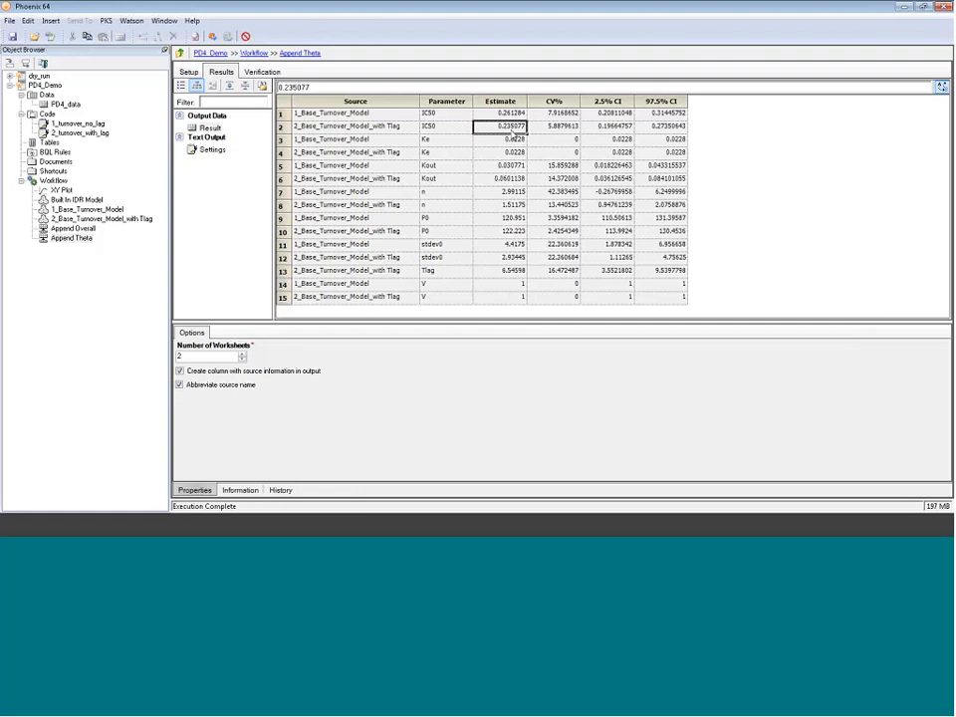
left_click(569, 113)
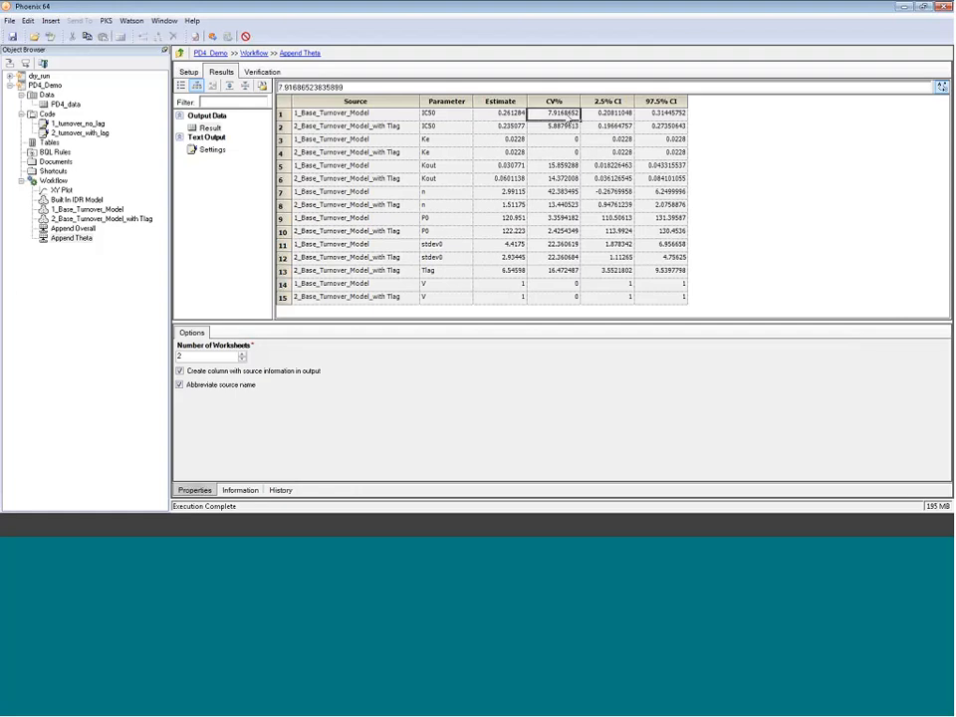
left_click(282, 127)
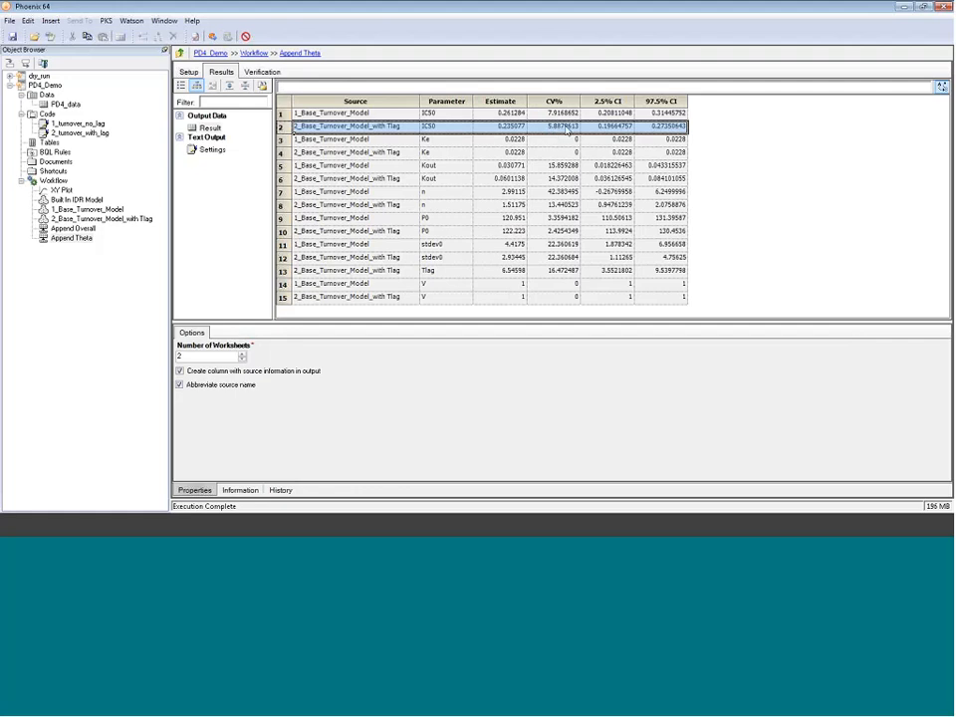
left_click(438, 142)
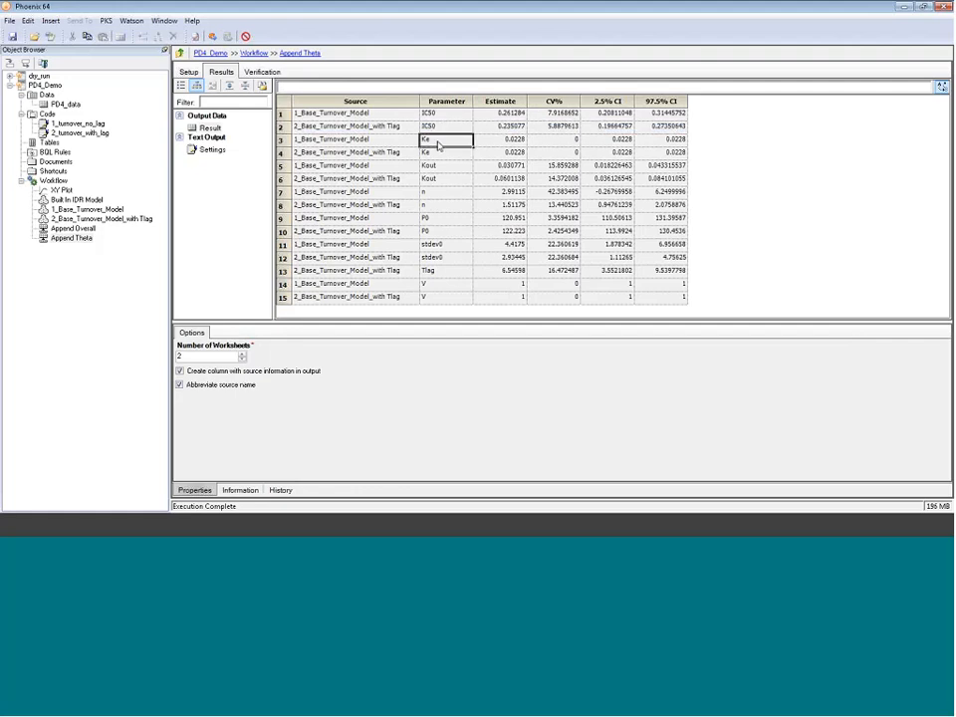
left_click(505, 142)
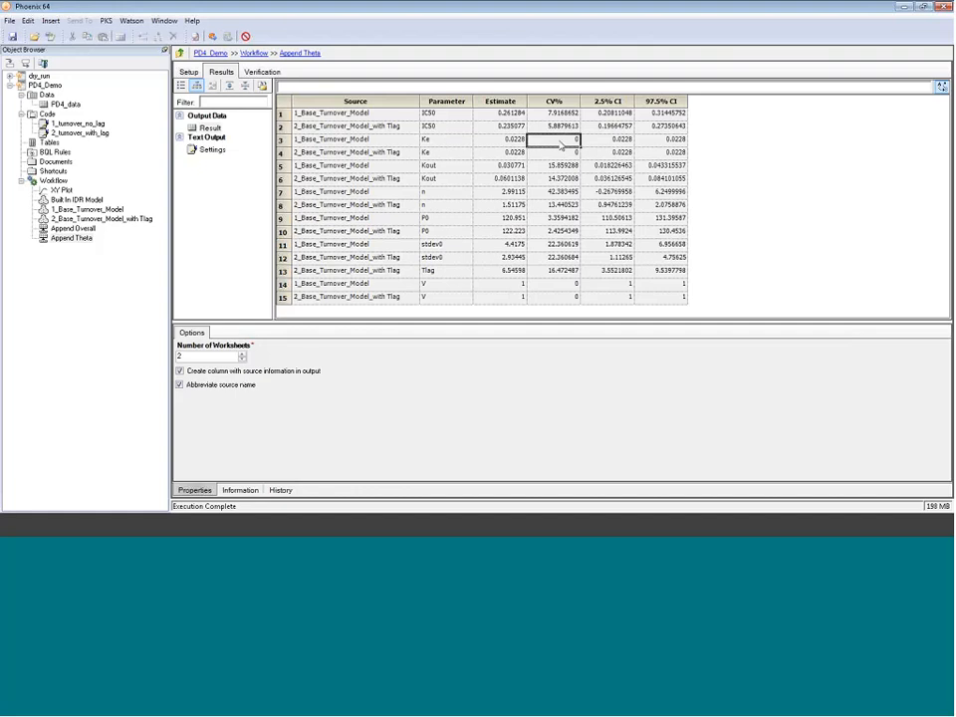
left_click(508, 152)
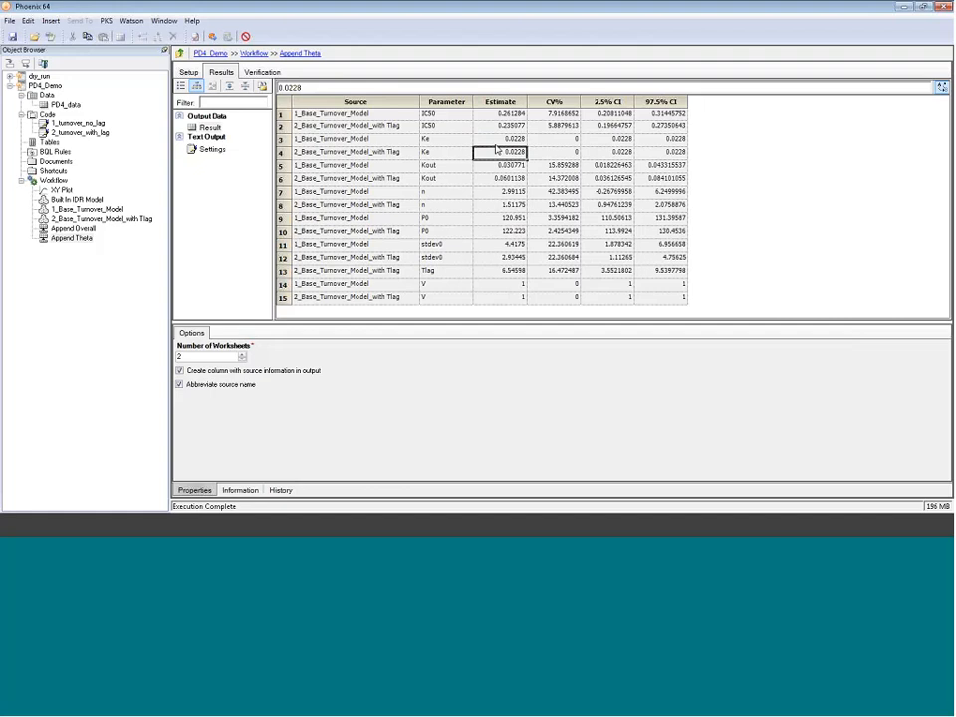
Compare the Kout and n estimates and CV% between the turnover models without and with Tlag.
left_click(475, 167)
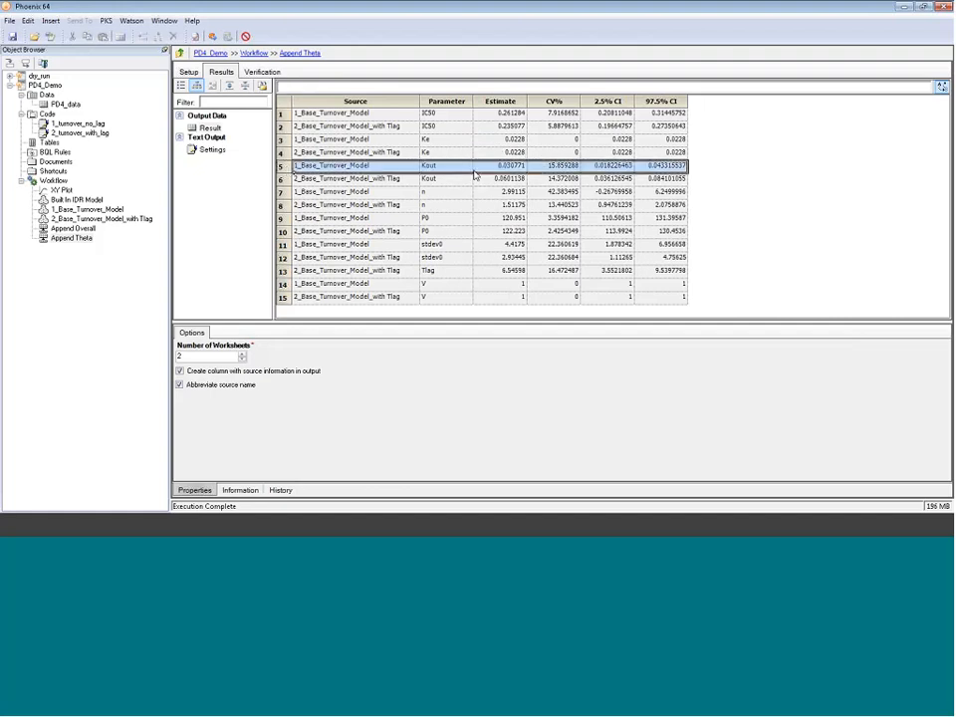
left_click(511, 167)
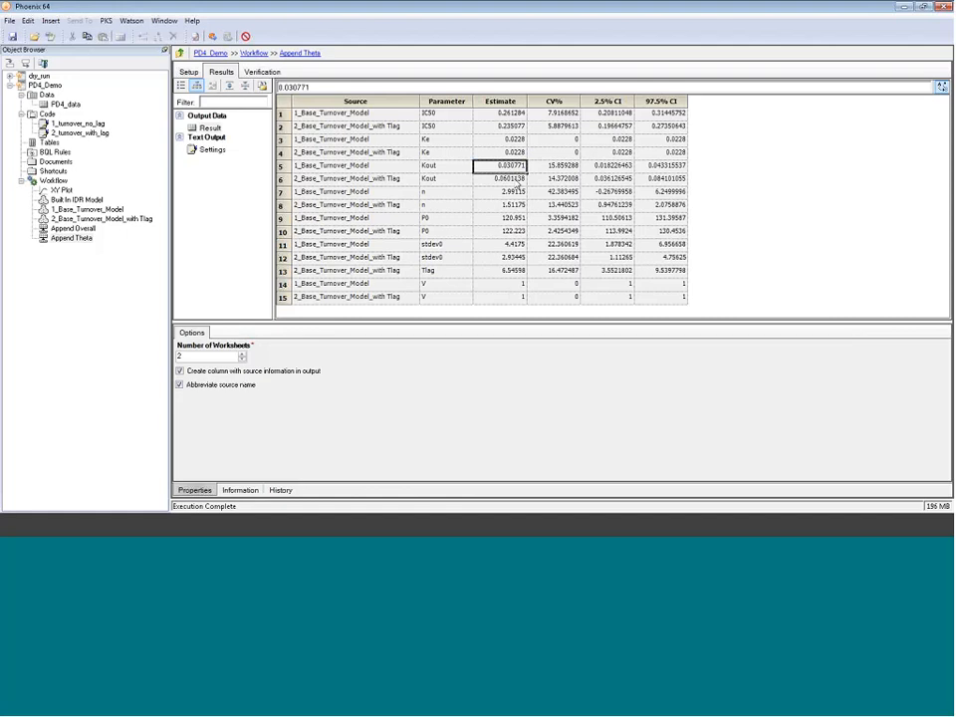
left_click(516, 180)
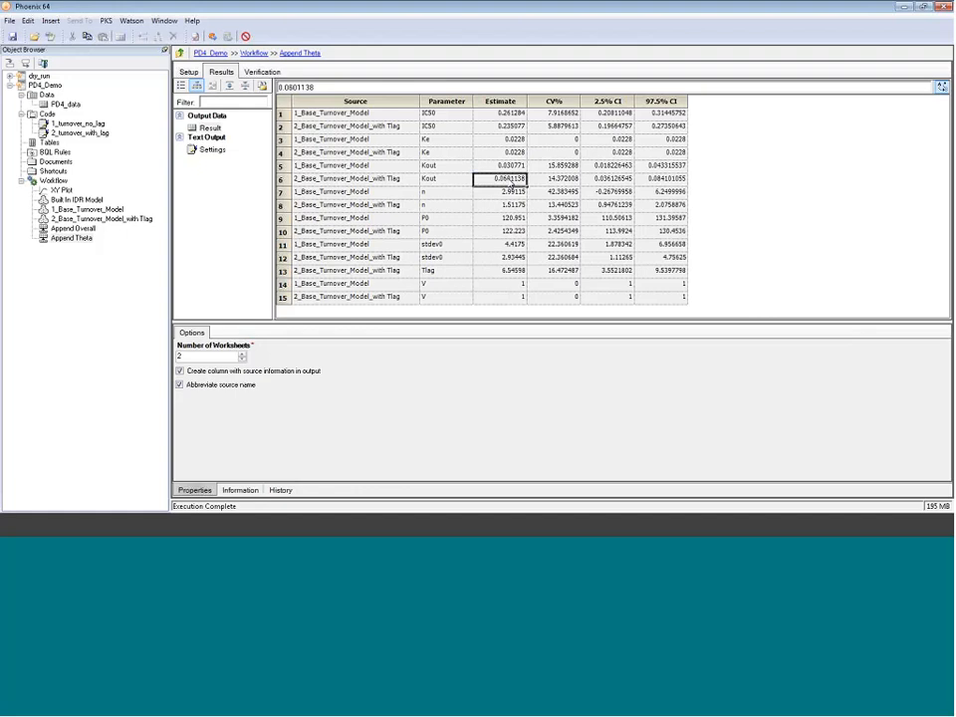
left_click(563, 166)
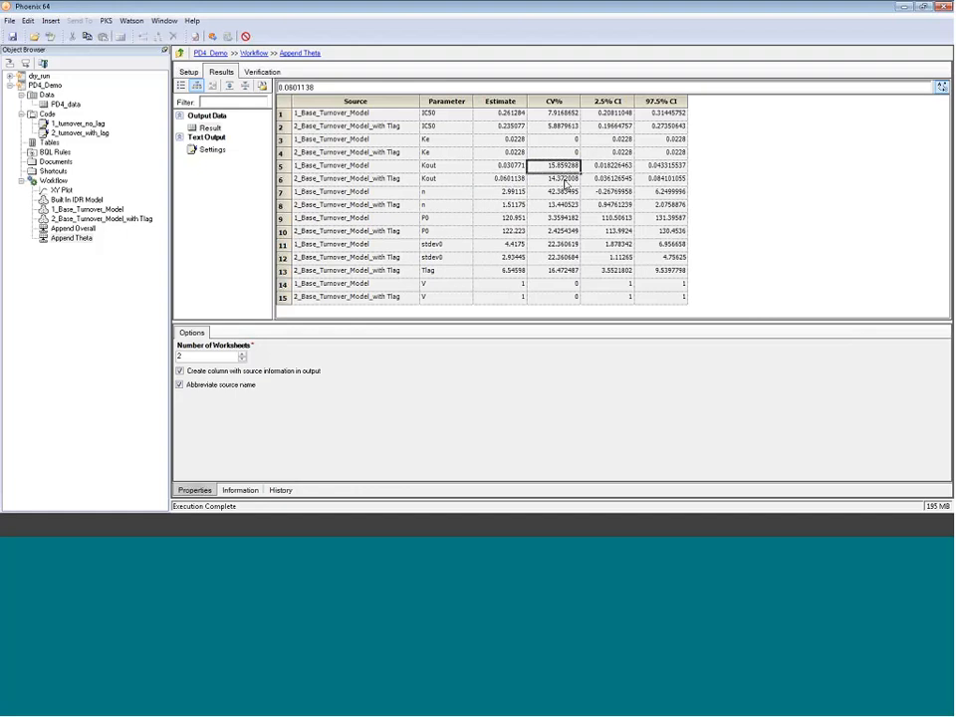
left_click(559, 179)
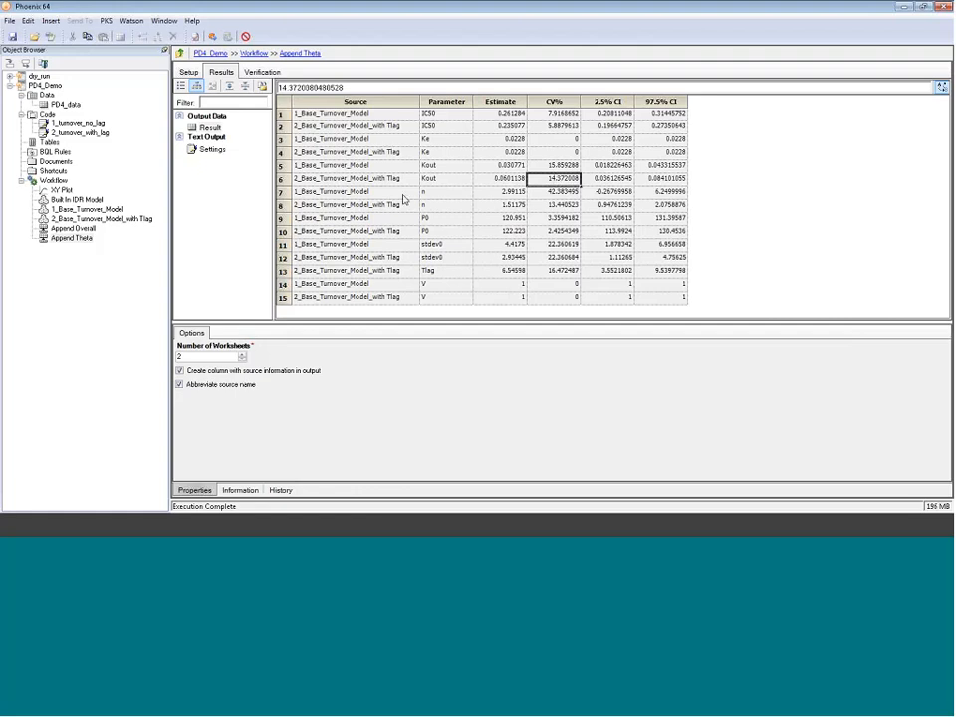
left_click(284, 194)
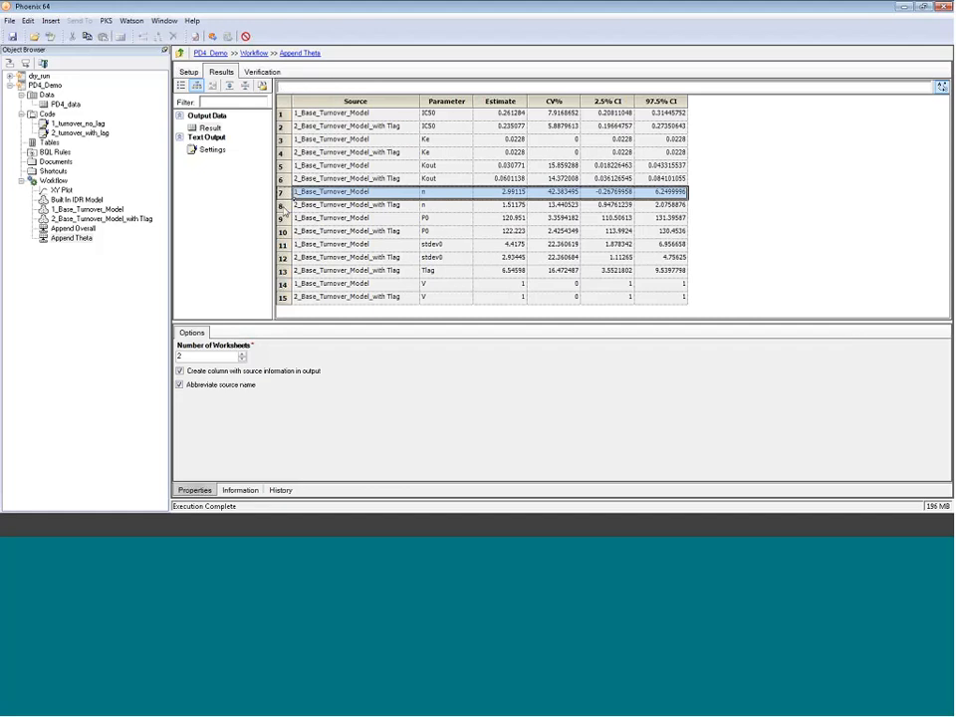
left_click(386, 208)
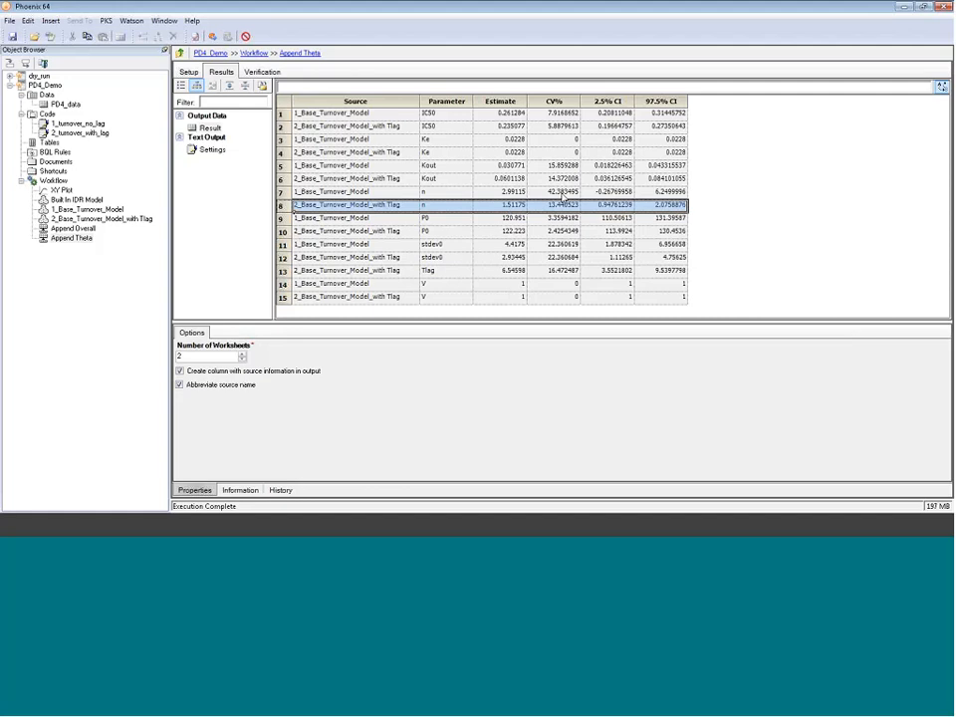
left_click(563, 205)
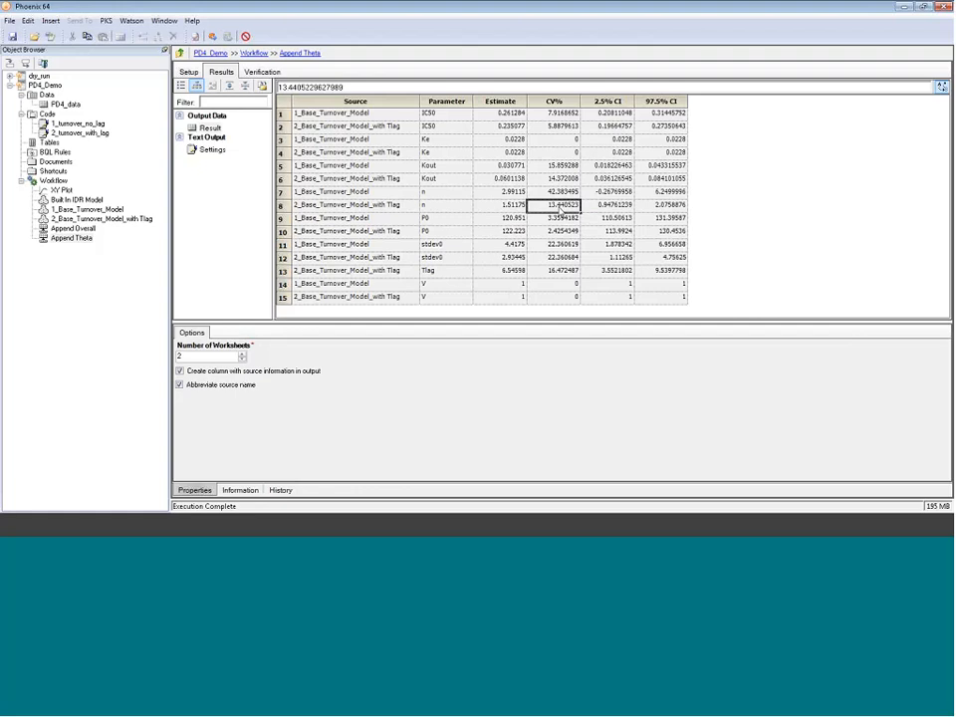
Examine the P0, Tlag and V rows of the appended Theta result for both turnover models.
left_click(283, 219)
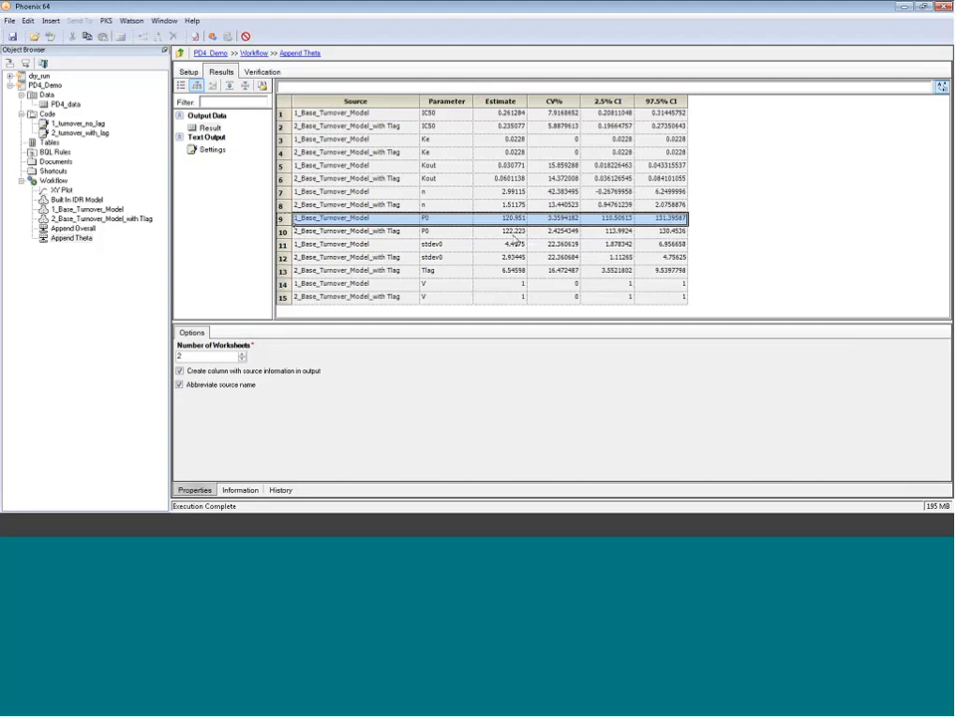
left_click(502, 232)
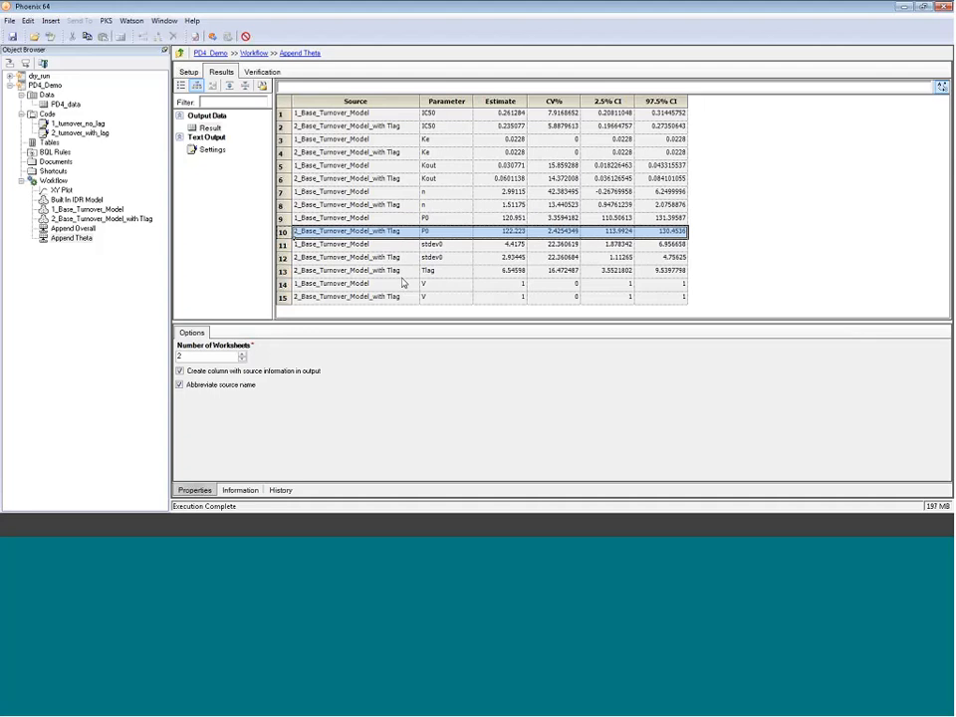
left_click(284, 275)
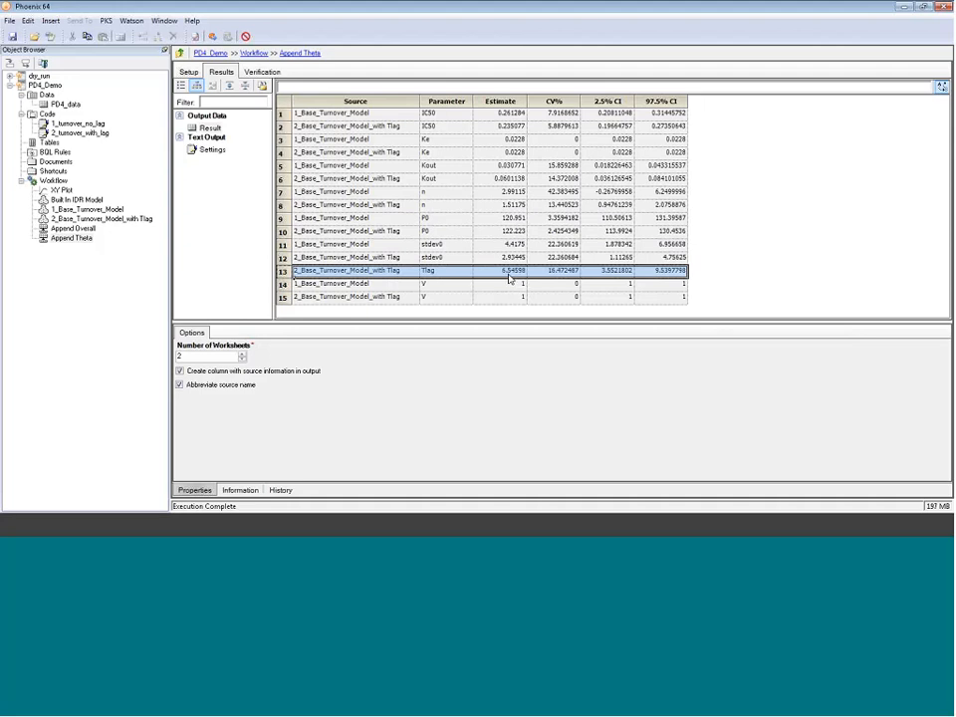
left_click(286, 285)
left_click(286, 297)
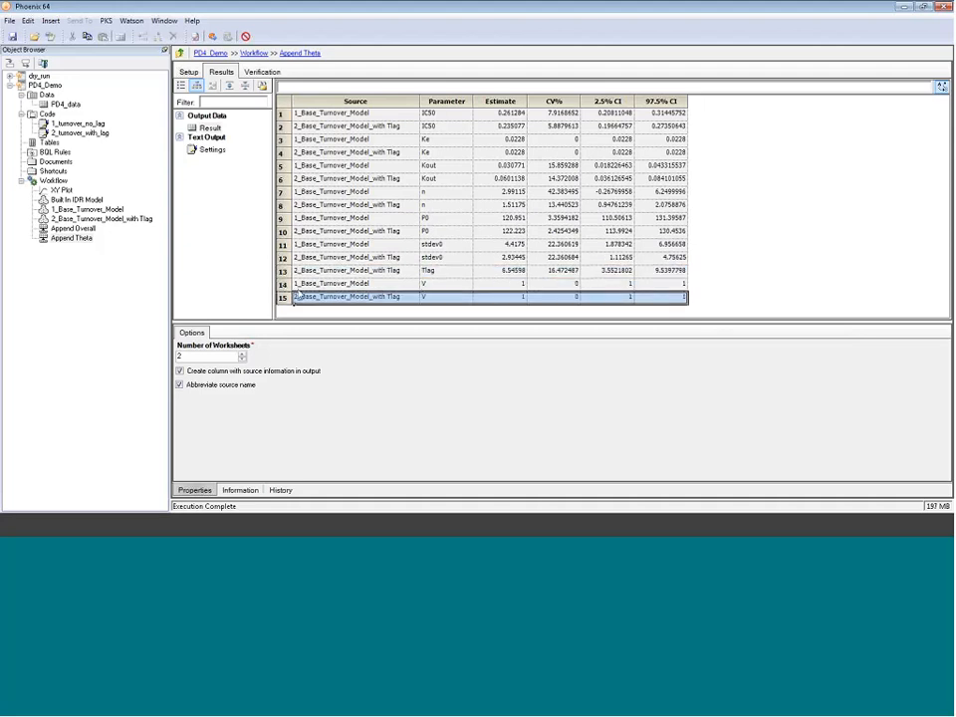
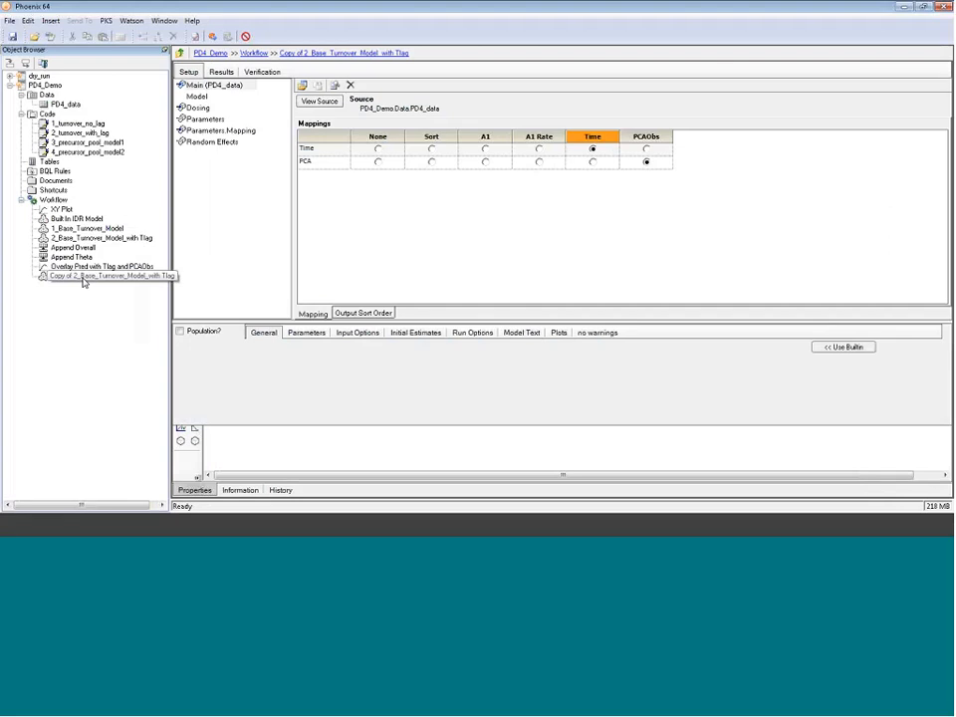
Rename the copy of 2_Base_Turnover_Model_with Tlag as 3_Precursor_Pool_Model_with_k1_transit.
left_click(83, 276)
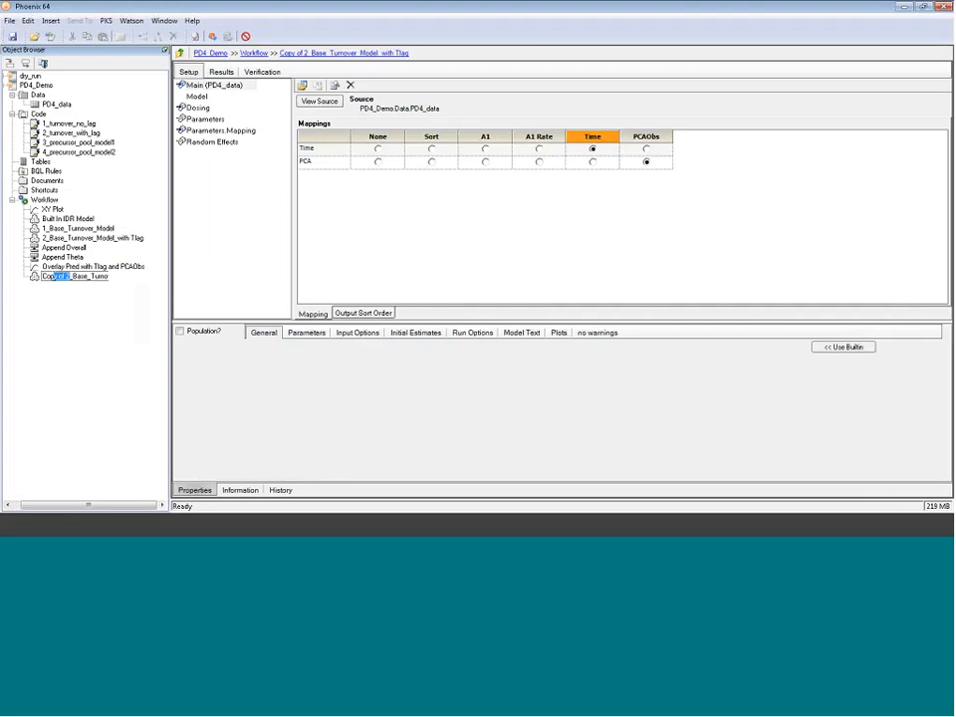
left_click_drag(118, 277, 33, 277)
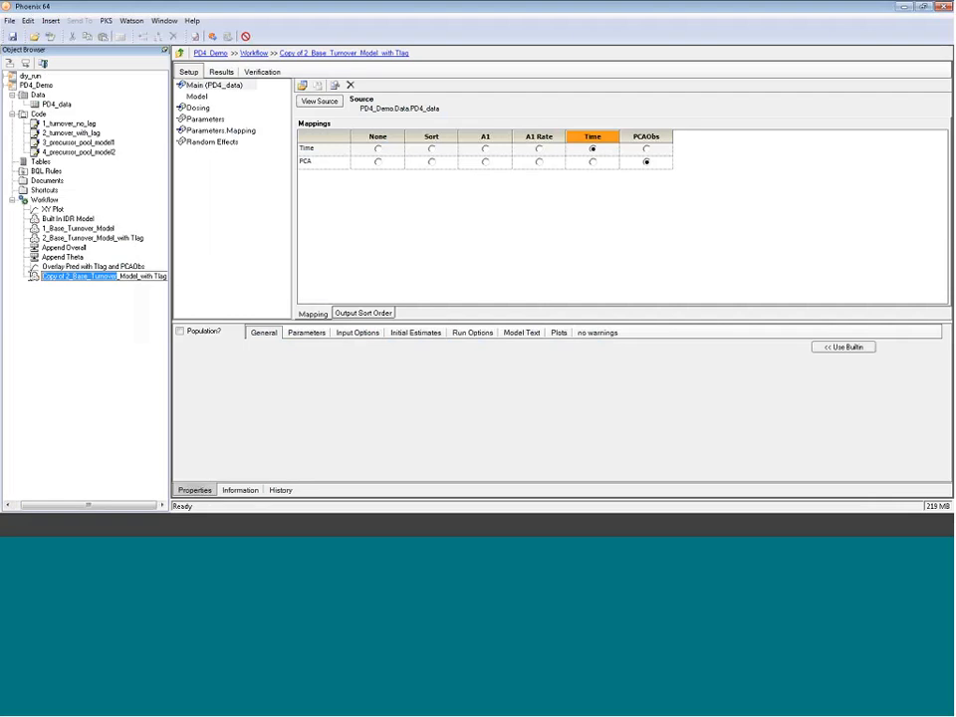
type("3_")
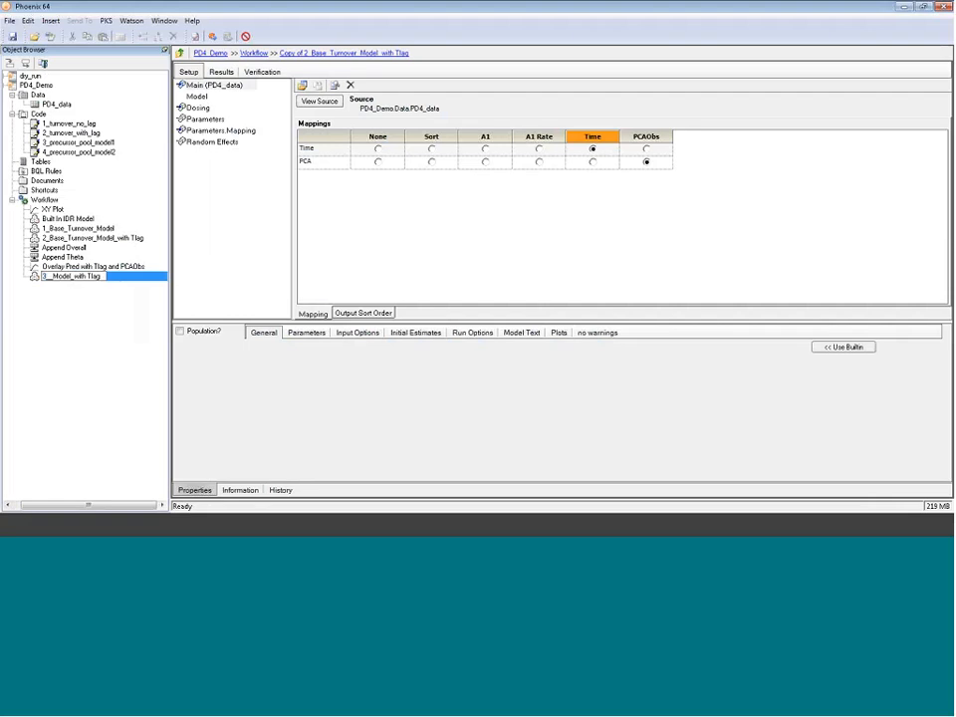
type("Precursor_Pool")
key("BackSpace")
key("BackSpace")
key("BackSpace")
key("BackSpace")
key("BackSpace")
type("_k1_transit")
key("Return")
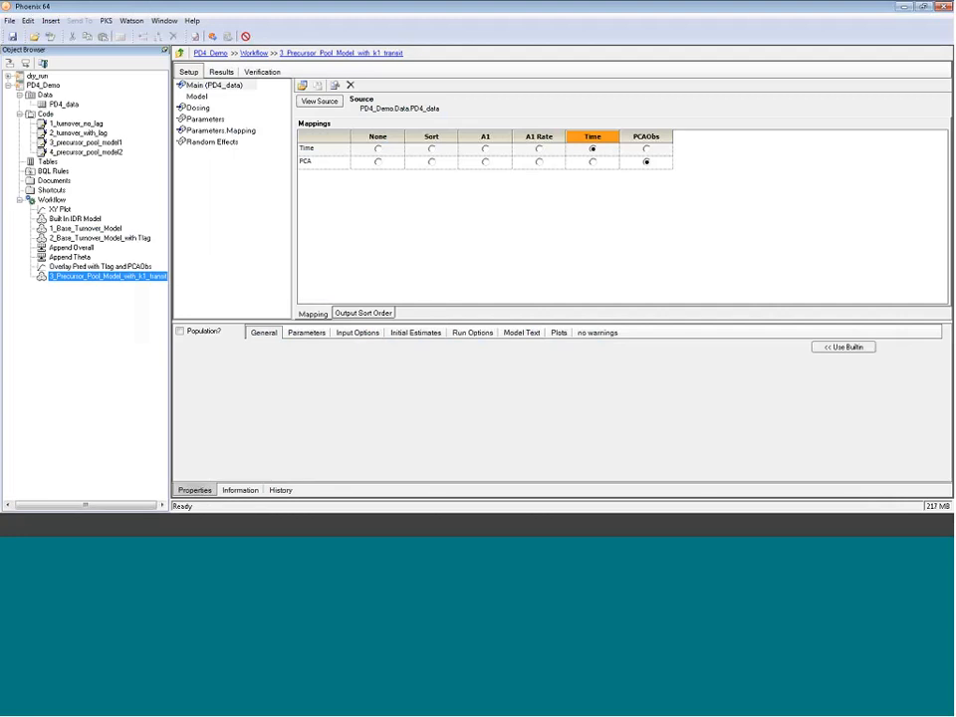
Replace the model code of 3_Precursor_Pool_Model_with_k1_transit with all the code from 3_precursor_pool_model1, check its dosing and execute the model.
left_click(86, 142)
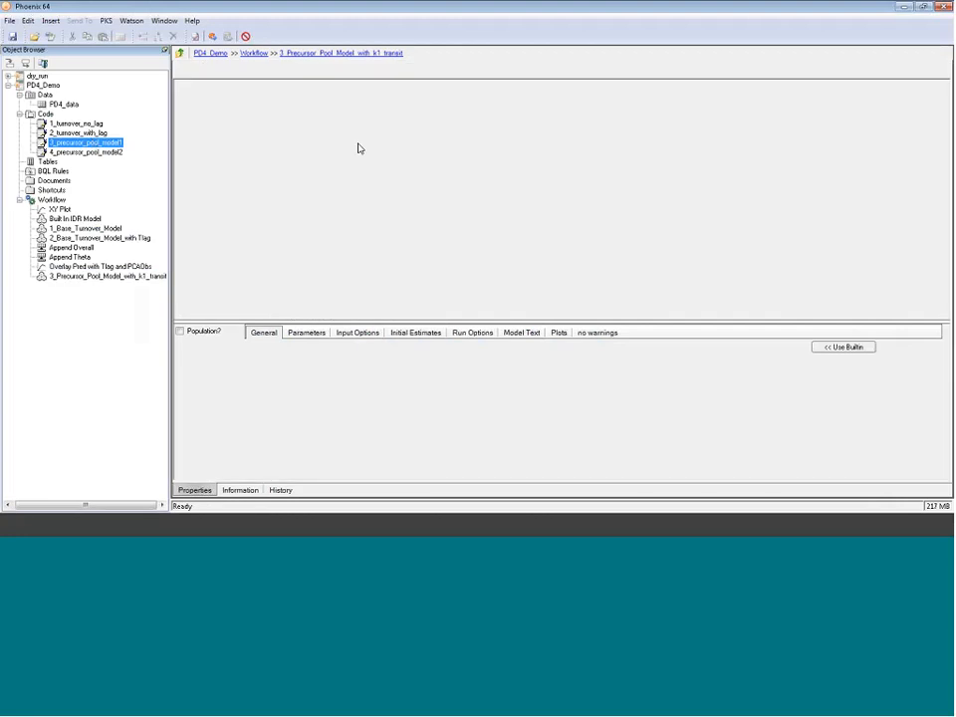
key("ctrl+a")
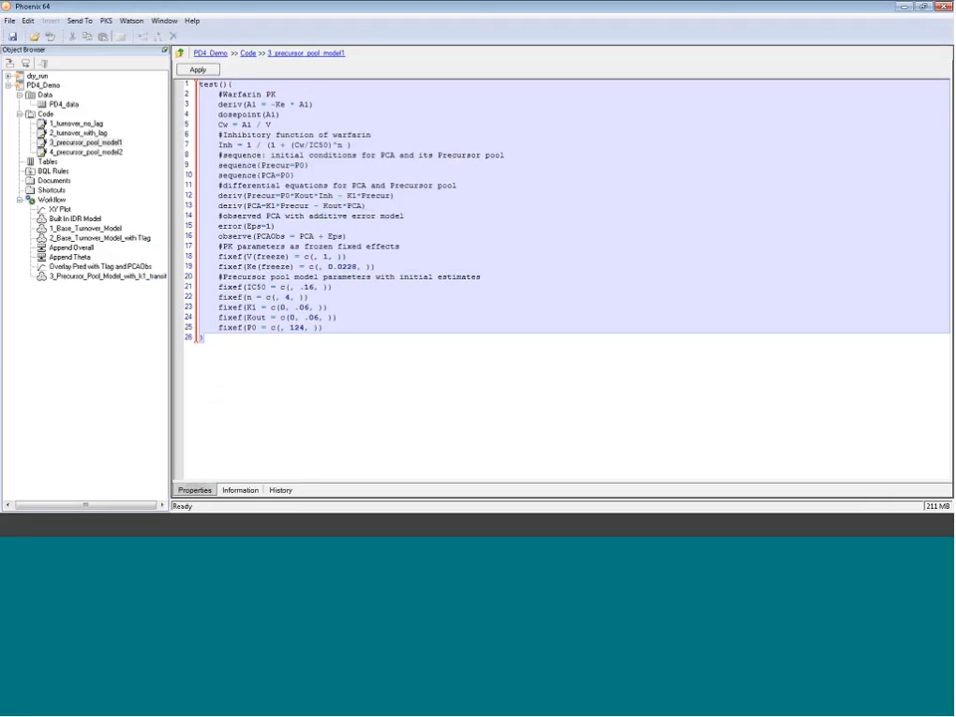
left_click(108, 275)
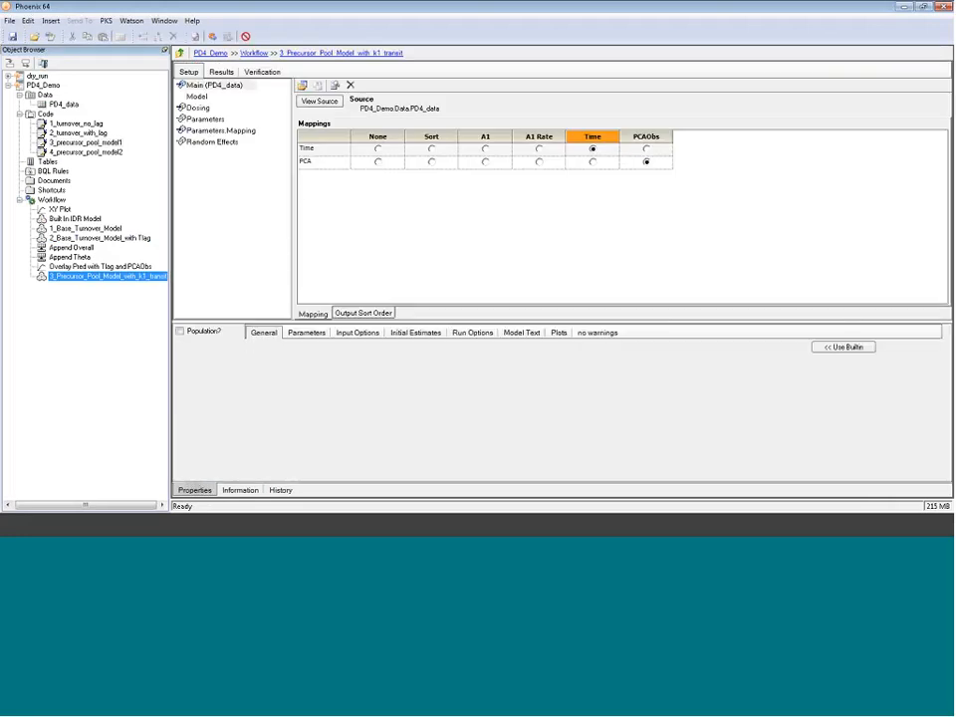
left_click(197, 96)
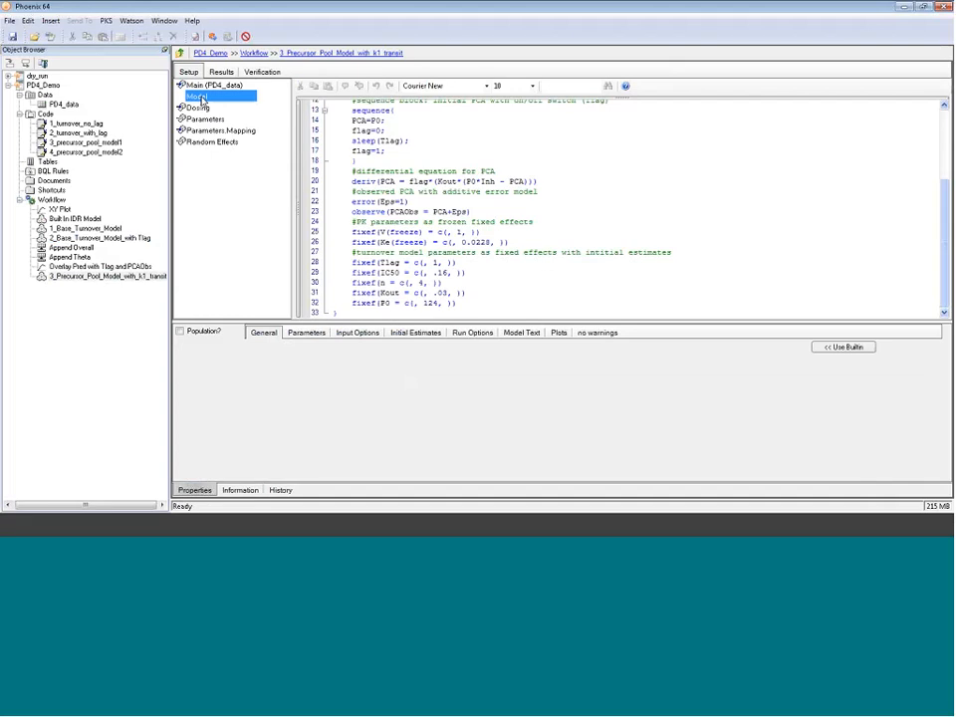
left_click_drag(339, 313, 293, 146)
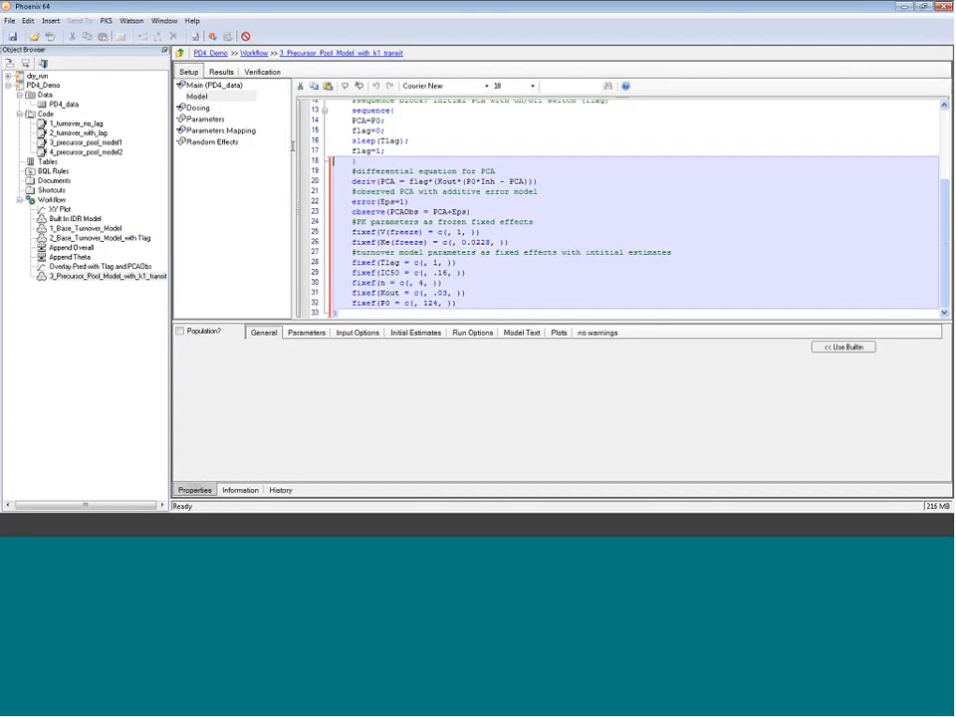
left_click_drag(292, 146, 288, 99)
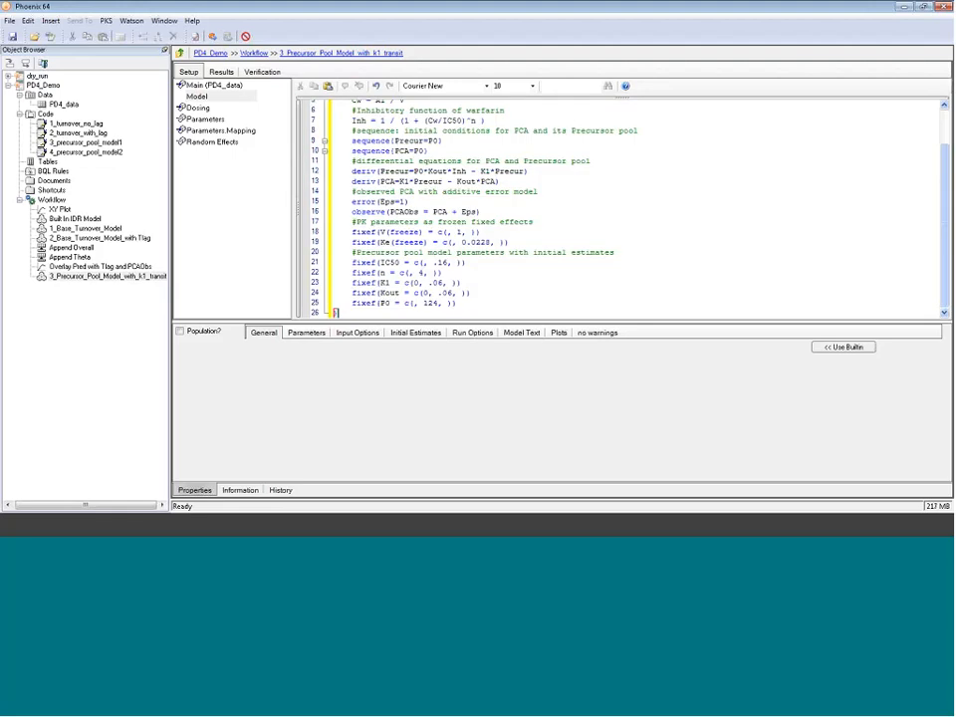
left_click(200, 108)
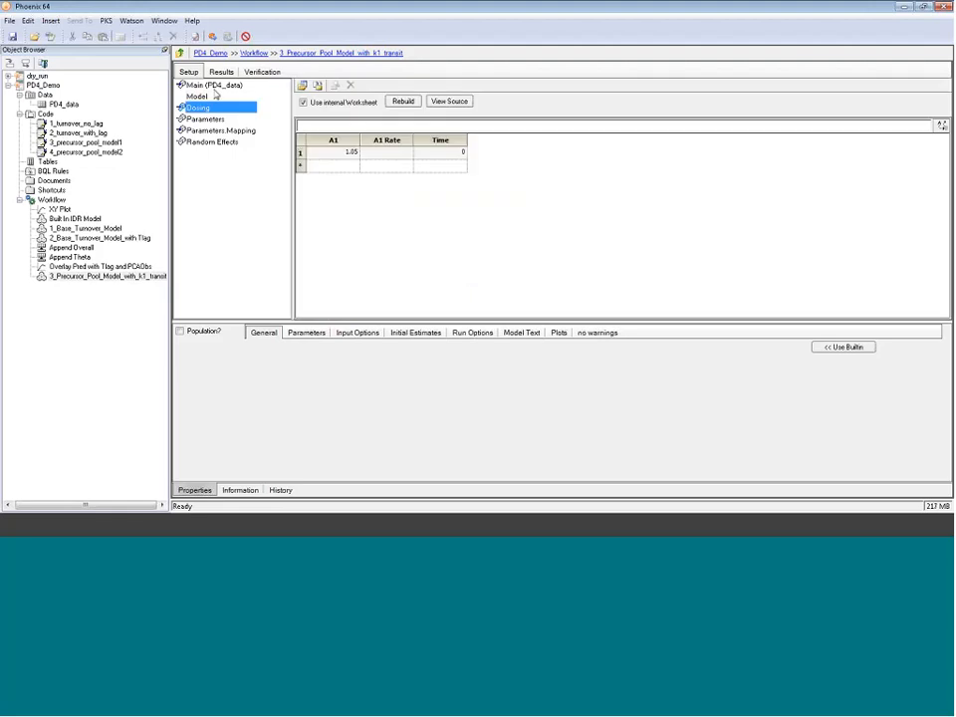
left_click(180, 53)
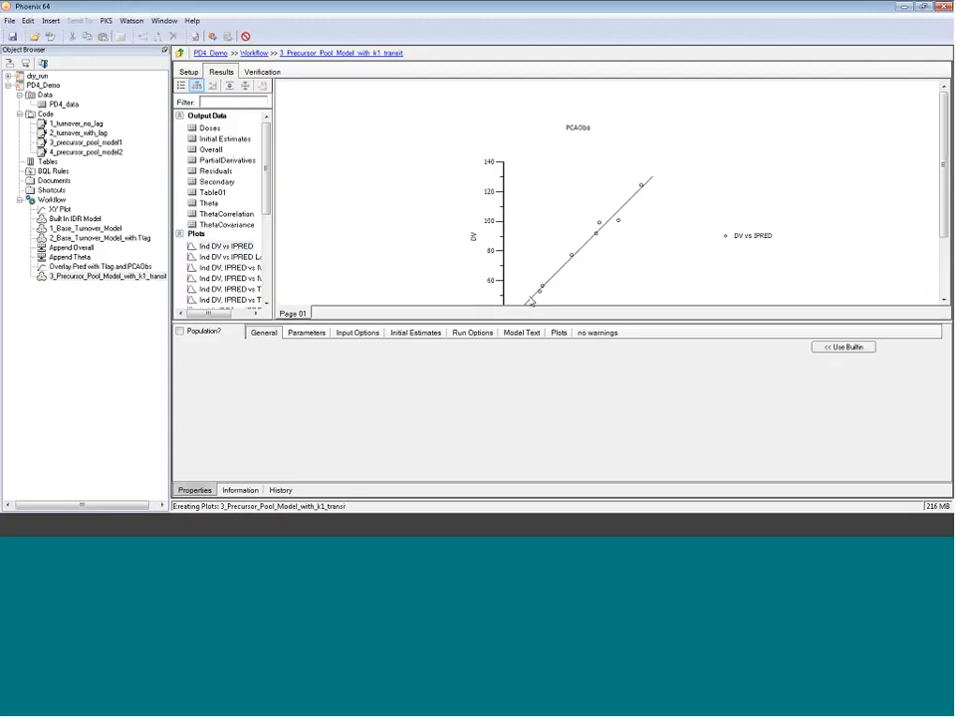
Review the Theta estimates and the Ind DV, IPRED vs IVAR plot of the precursor pool model.
left_click_drag(272, 219, 317, 221)
left_click(209, 171)
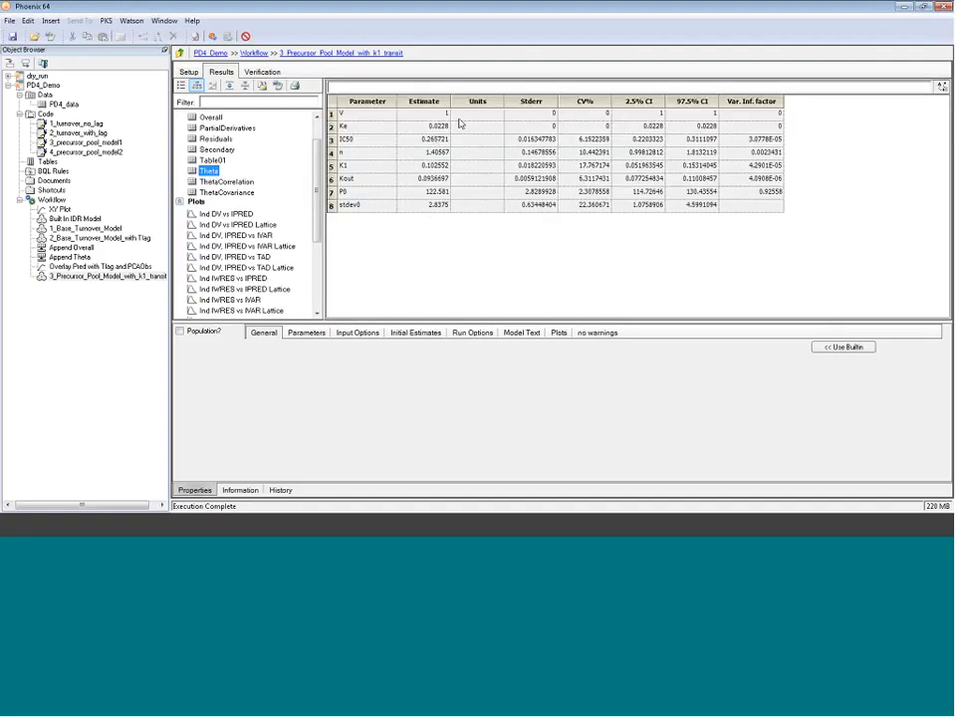
left_click(251, 236)
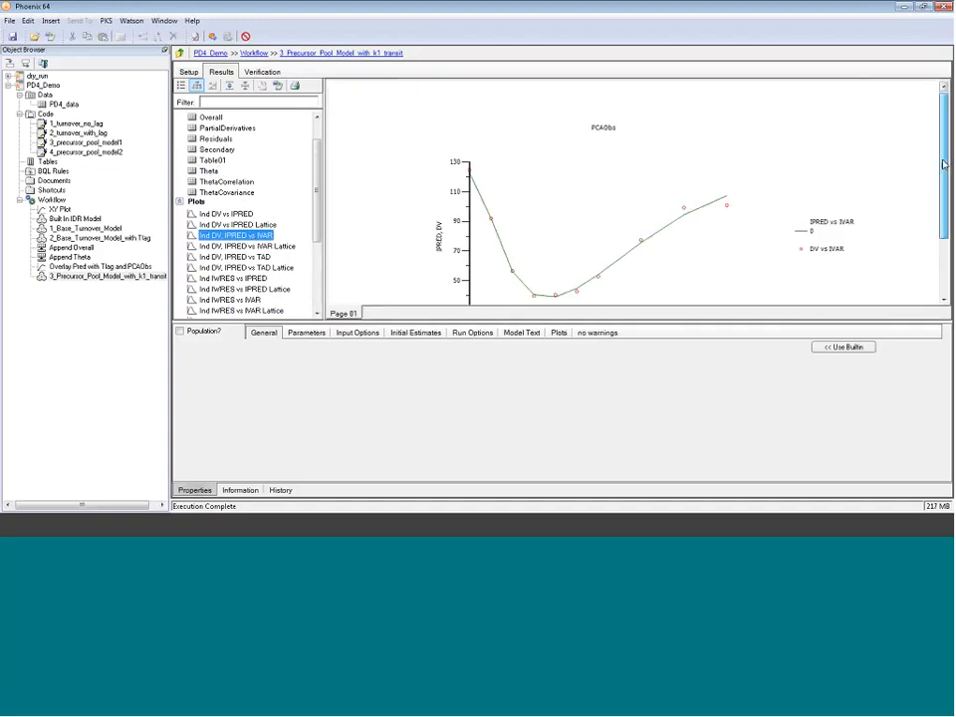
mouse_move(943, 163)
left_mouse_down()
mouse_move(944, 200)
mouse_move(944, 183)
left_mouse_up()
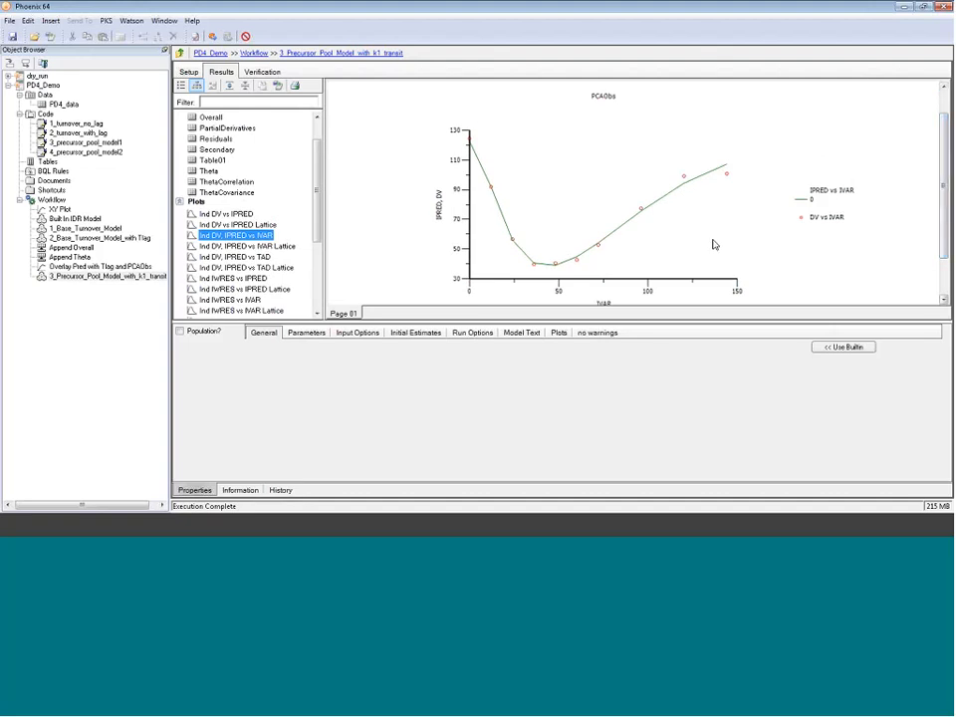
Duplicate the 3_Precursor_Pool_Model_with_k1_transit model within the PD4_Demo workflow.
right_click(73, 277)
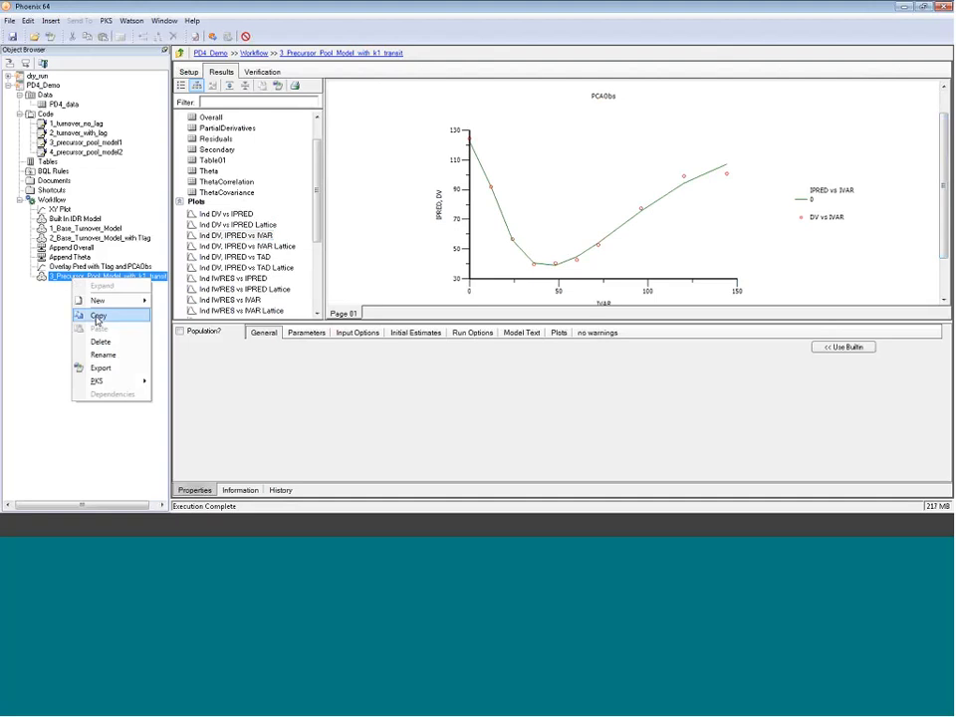
left_click(98, 316)
left_click(54, 201)
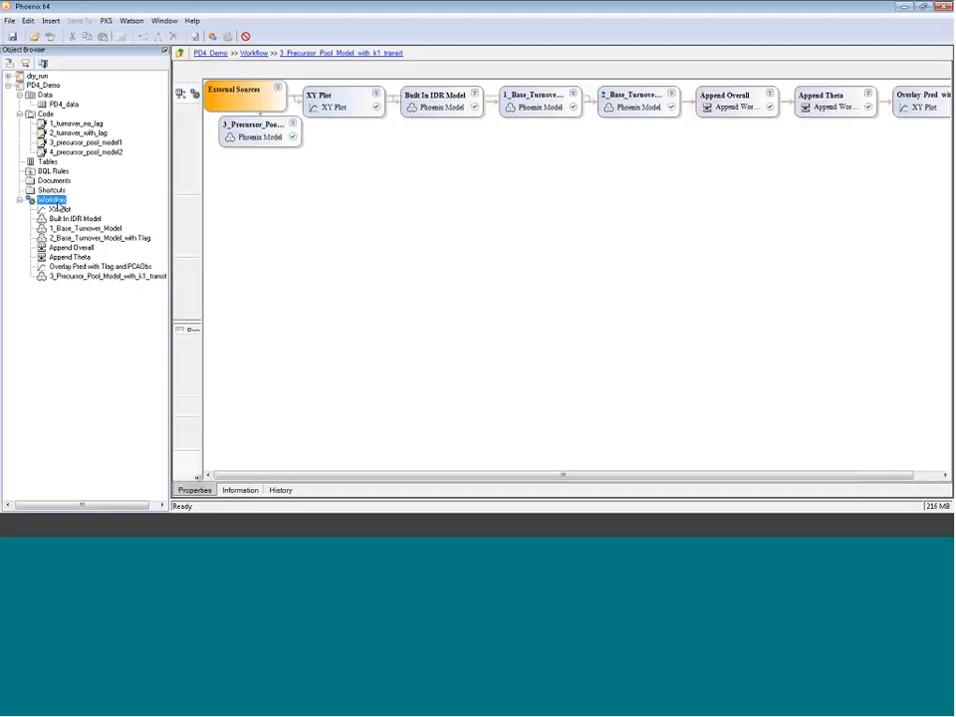
right_click(56, 205)
left_click(84, 257)
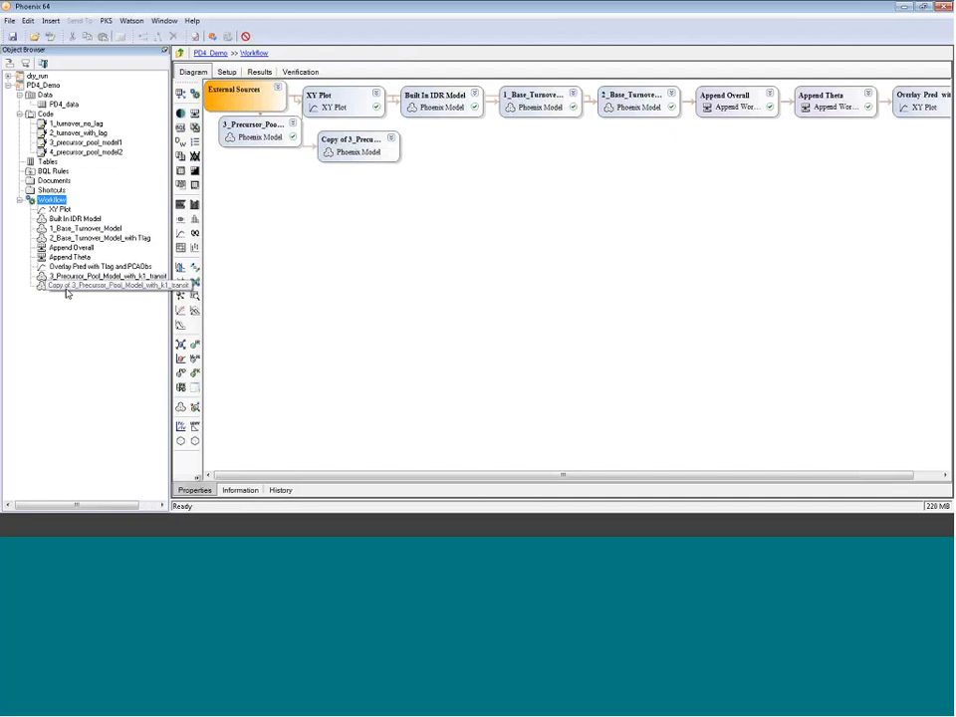
Rename the copy of 3_Precursor_Pool_Model_with_k1_transit as 4_Precursor_Pool_Model_Kloss_eq_Kout.
left_click(66, 289)
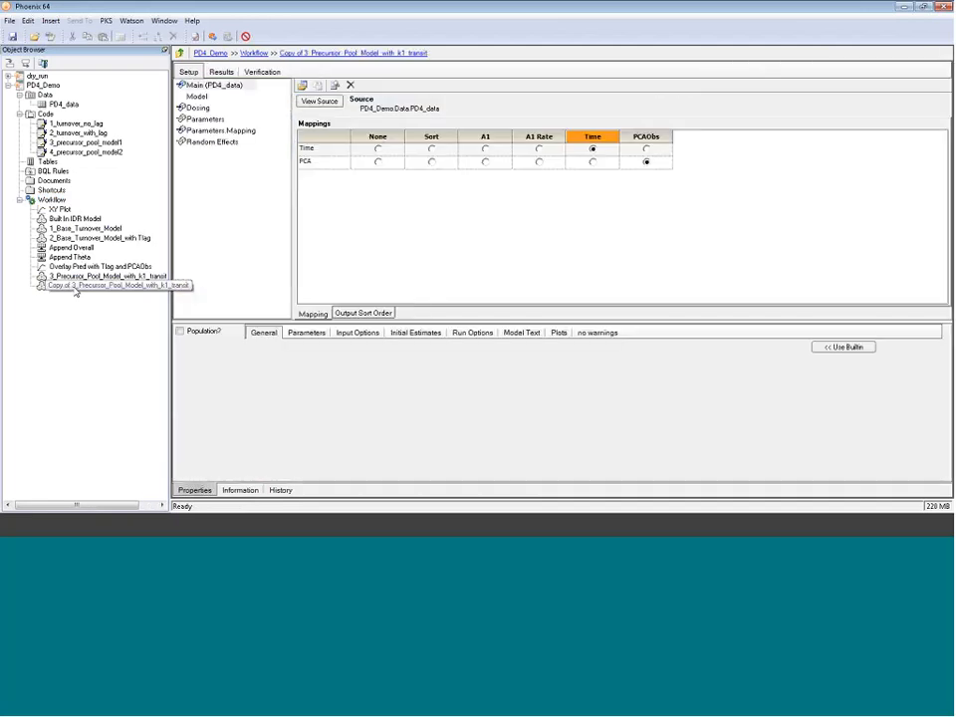
left_click_drag(53, 287, 12, 291)
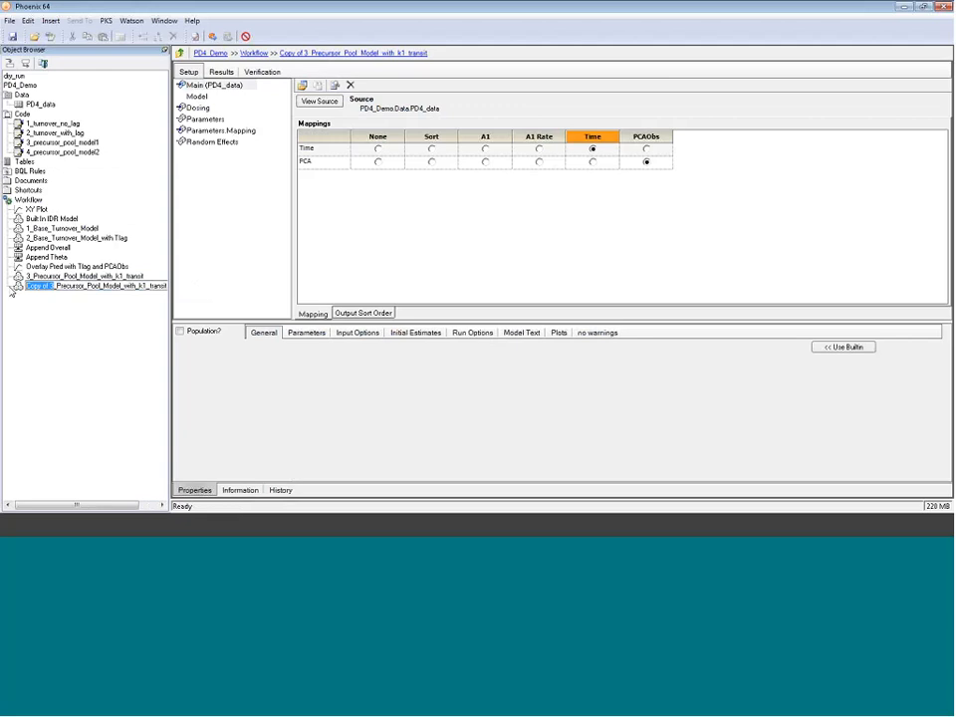
type("4")
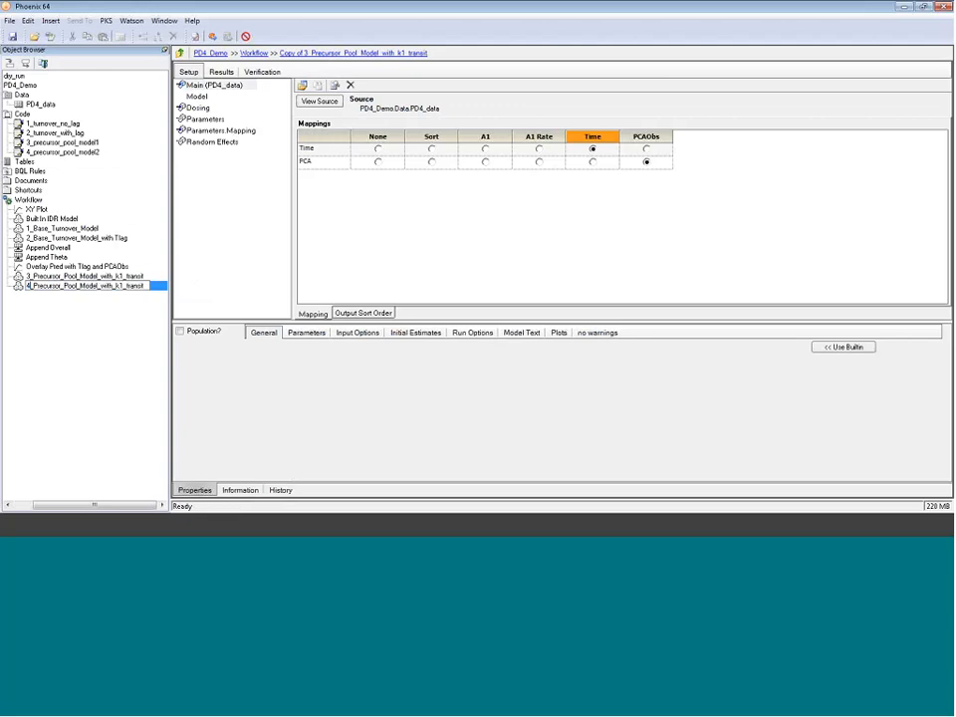
left_click_drag(146, 286, 101, 286)
type("Kloss_eq_Kout")
key("Return")
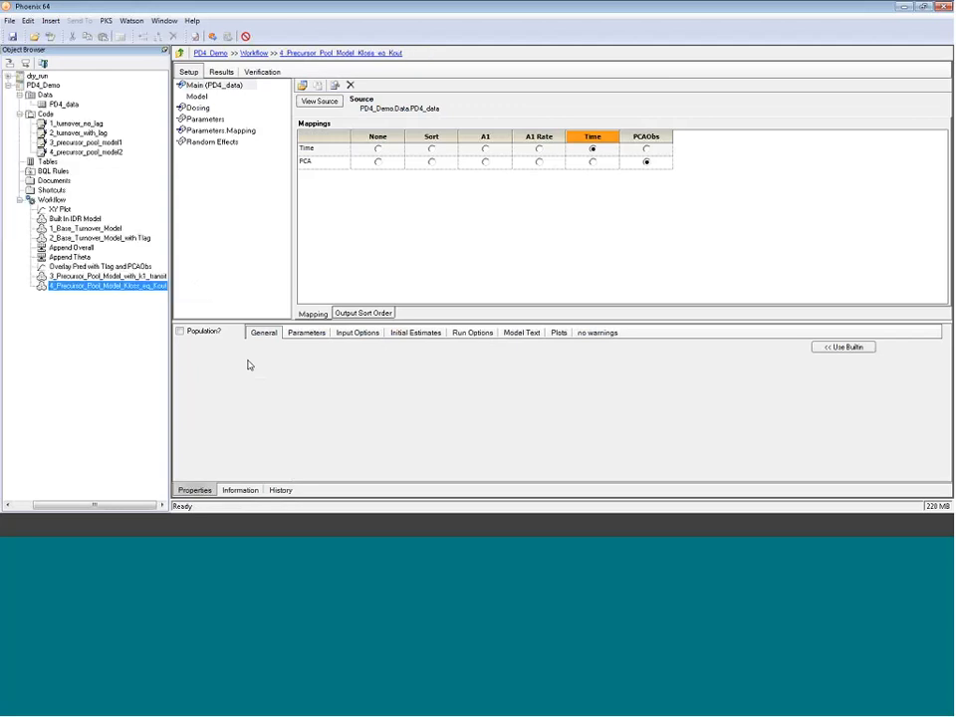
Replace the model code of 4_Precursor_Pool_Model_Kloss_eq_Kout with all the code from 4_precursor_pool_model2, check its dosing and execute the model.
left_click(198, 97)
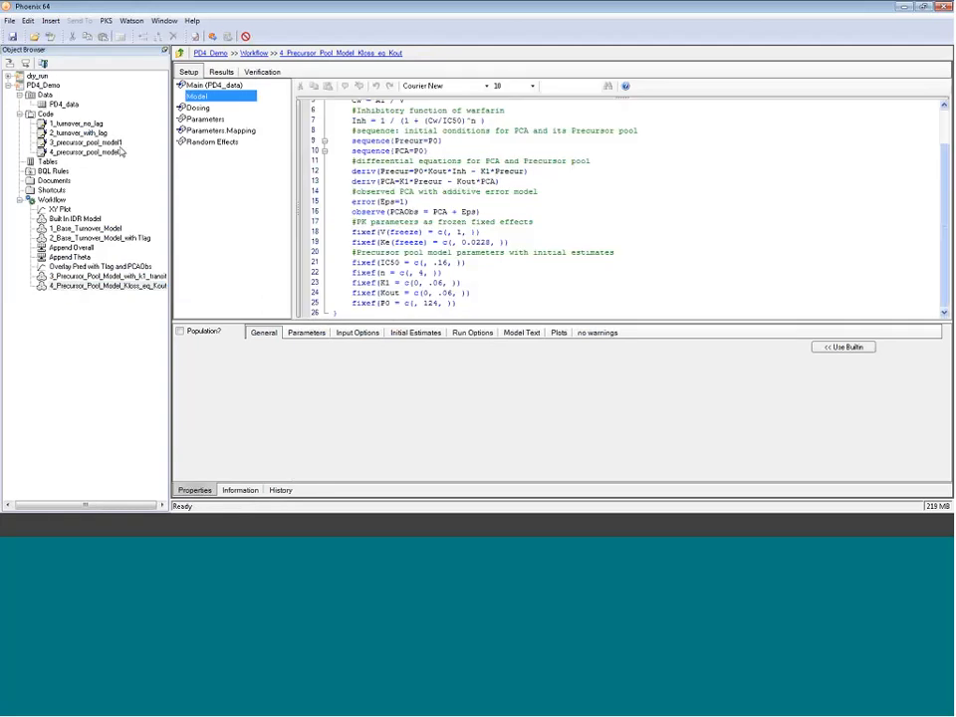
left_click(120, 151)
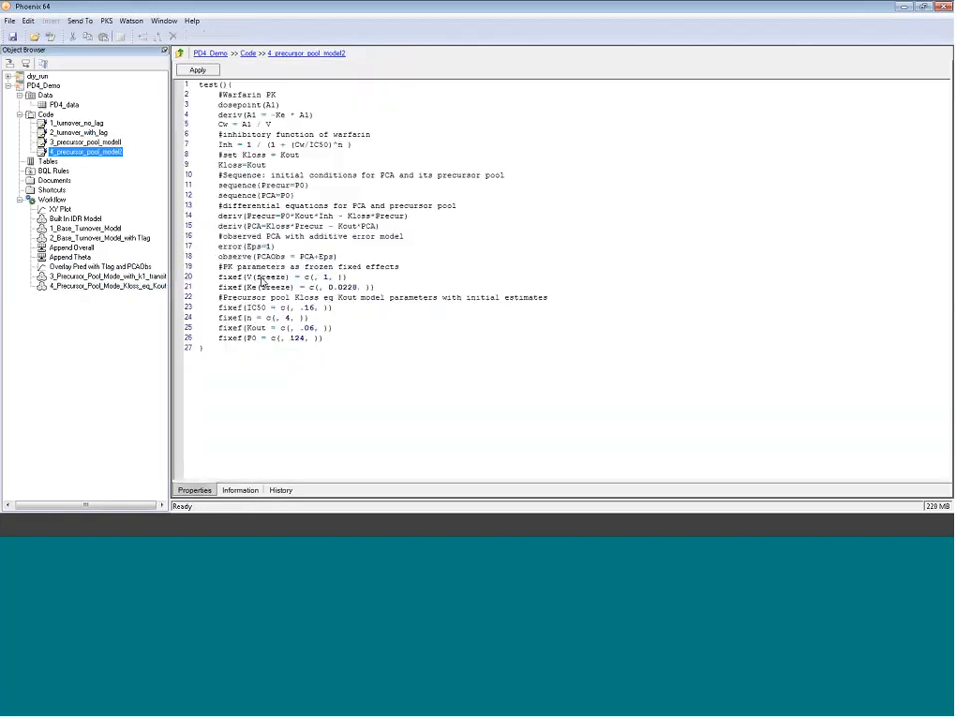
left_click(700, 380)
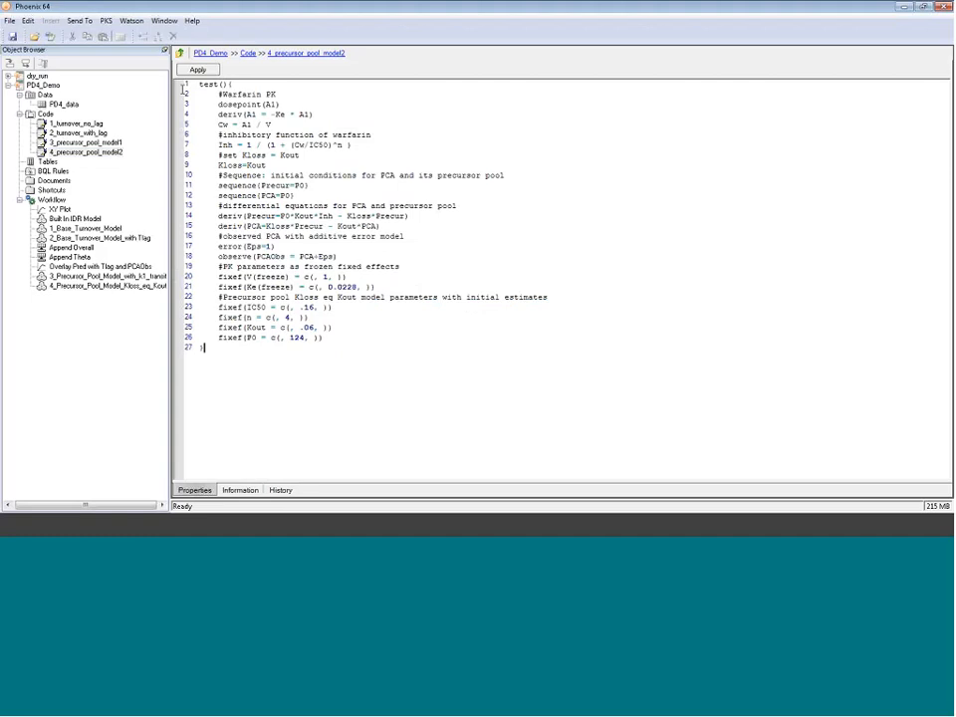
key("ctrl+a")
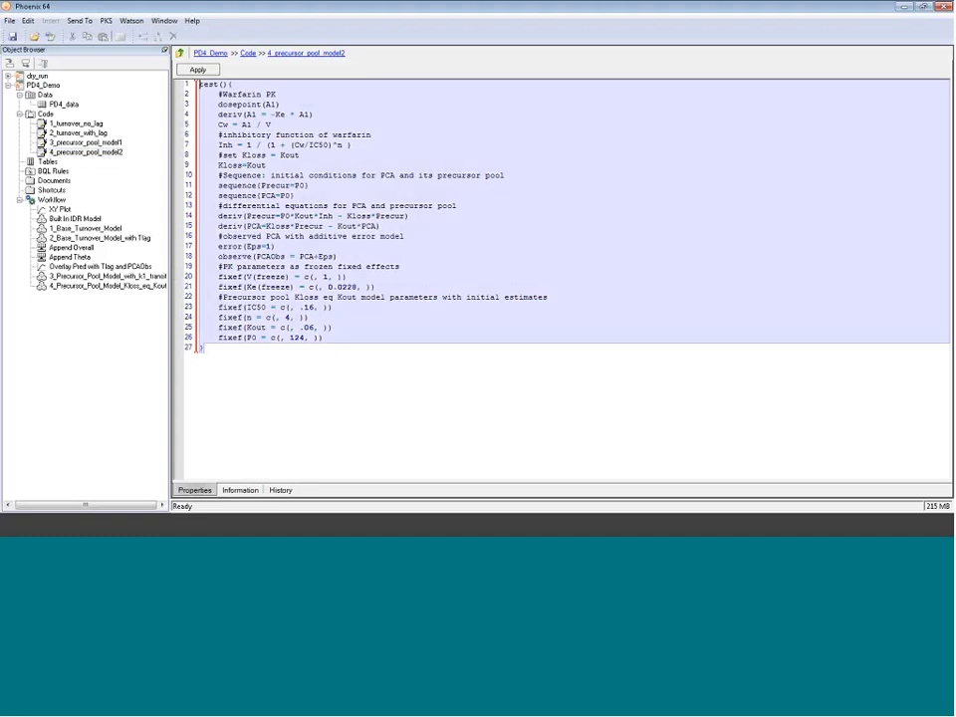
left_click(75, 285)
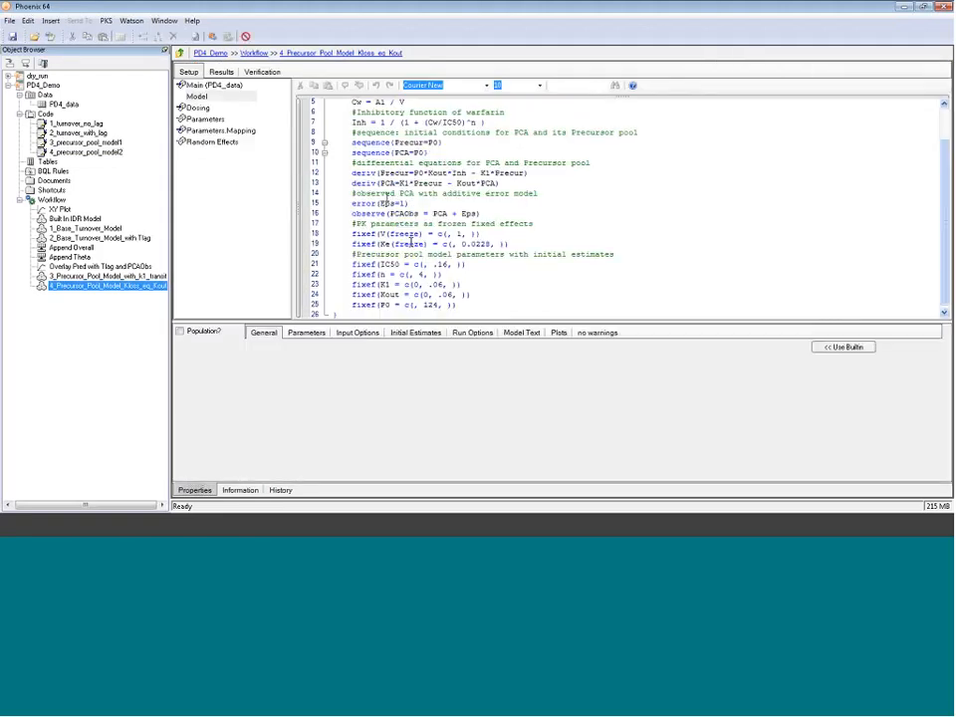
left_click_drag(339, 315, 302, 76)
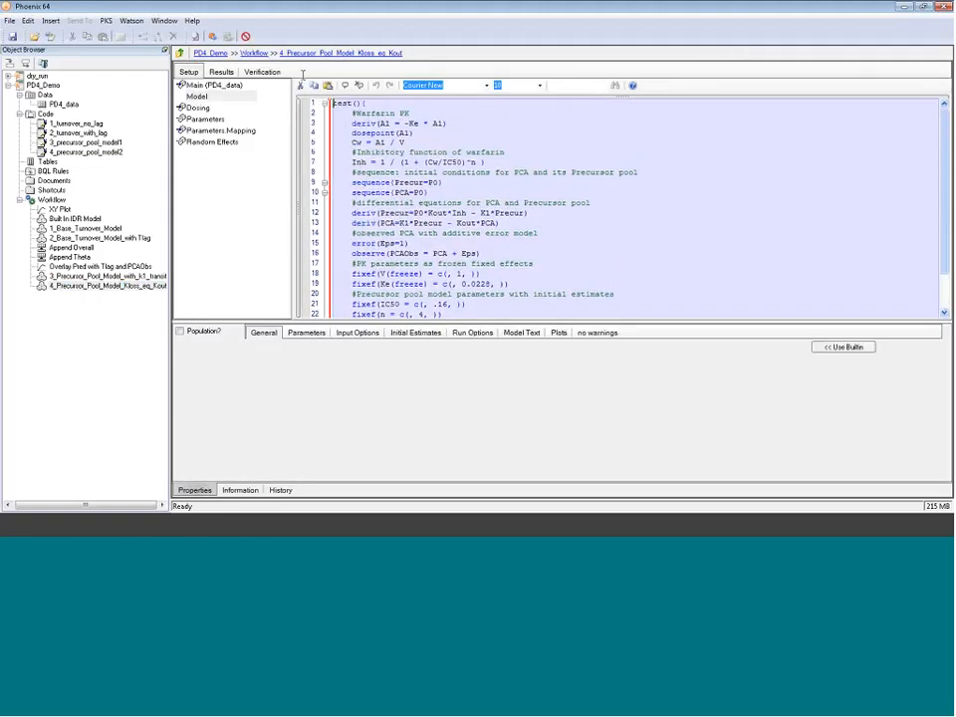
key("ctrl+v")
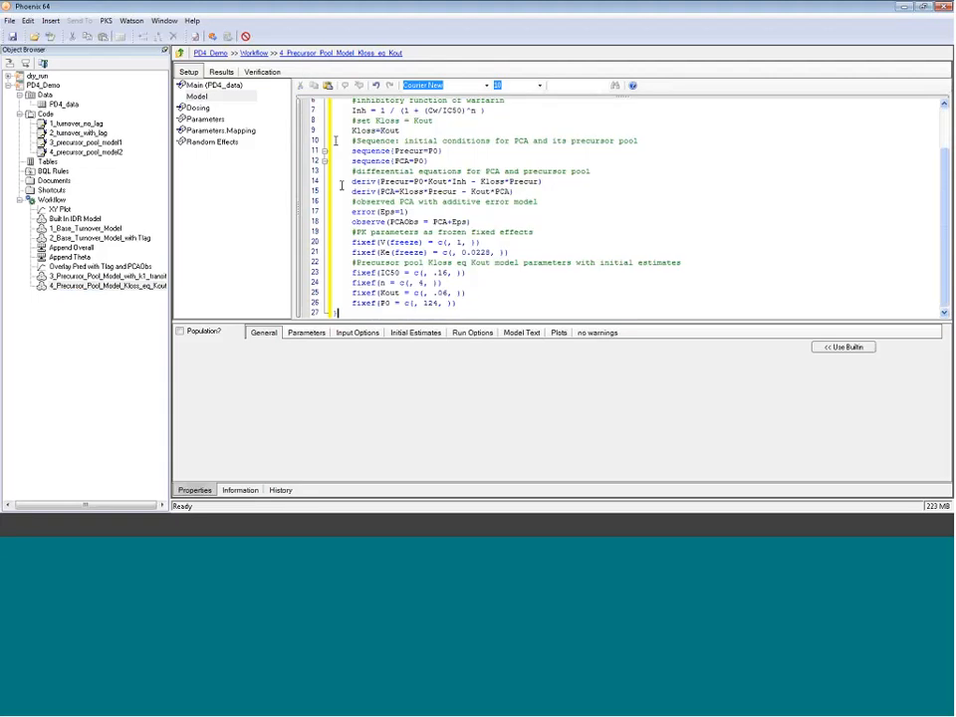
left_click(200, 108)
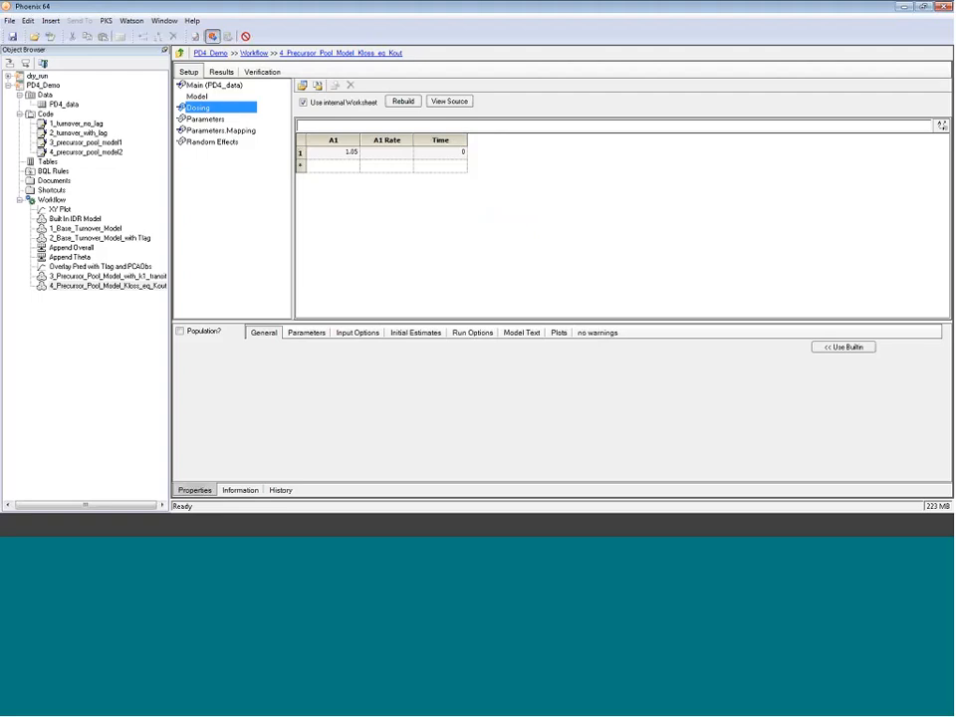
left_click(212, 36)
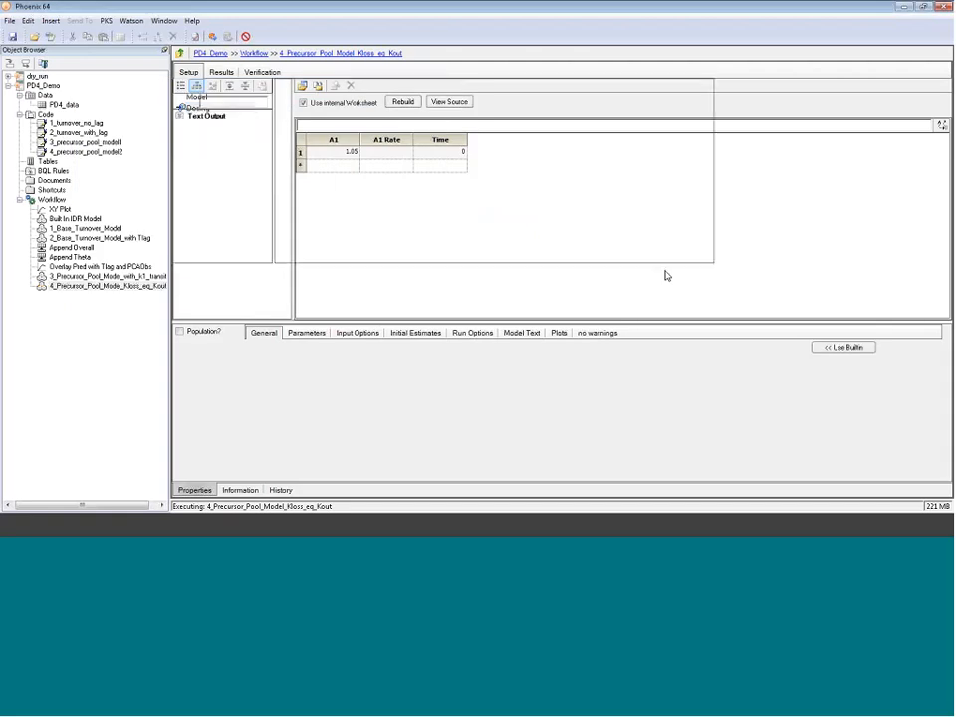
Review the Theta estimates and the Ind DV, IPRED vs IVAR plot of 4_Precursor_Pool_Model_Kloss_eq_Kout, enlarging the results area.
left_click(208, 204)
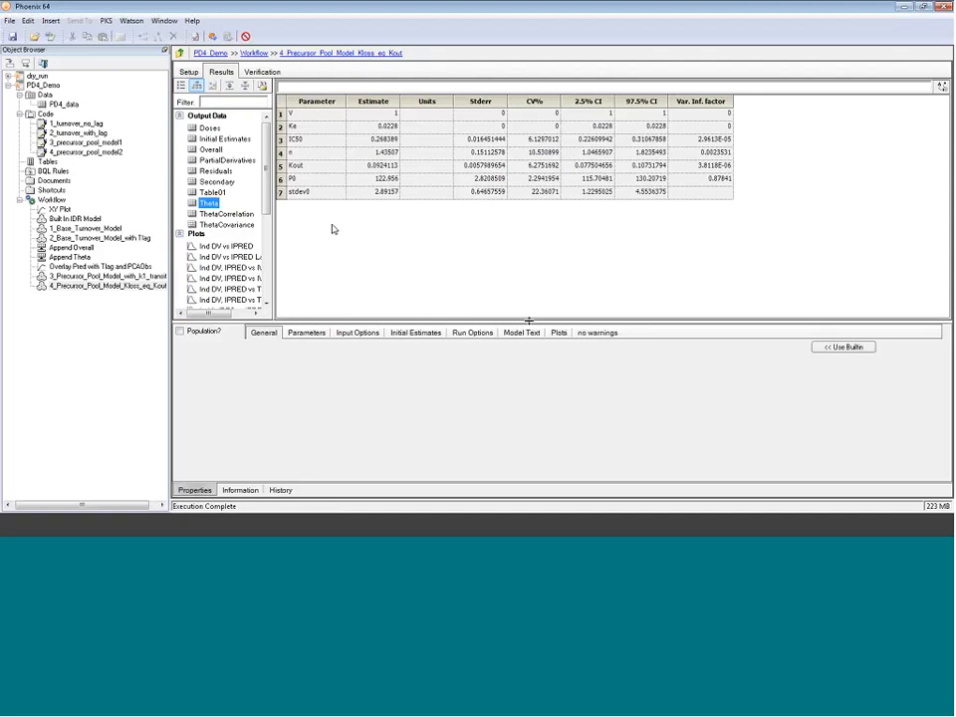
left_click_drag(529, 321, 529, 366)
left_click_drag(276, 230, 384, 232)
left_click(235, 266)
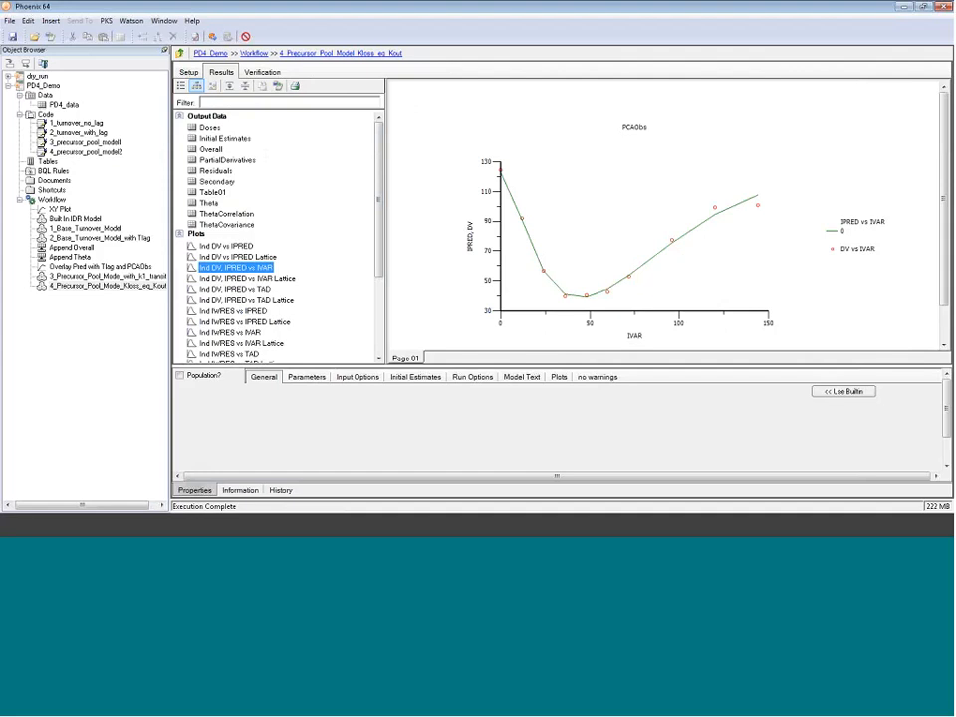
Set the number of worksheets in the Append Overall setup to 4.
left_click(111, 247)
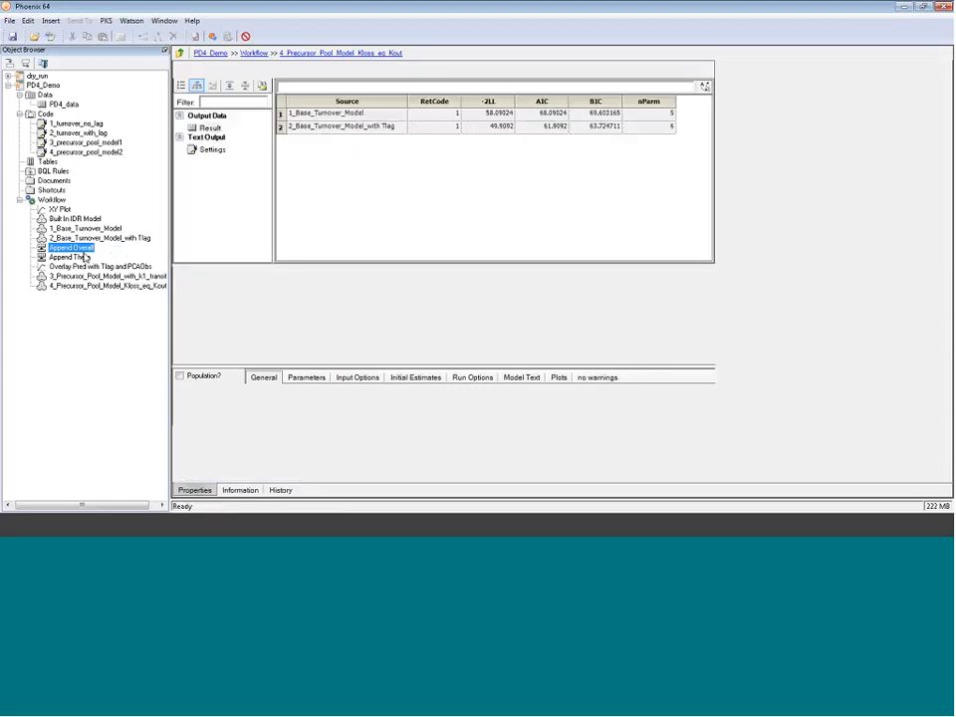
left_click(189, 72)
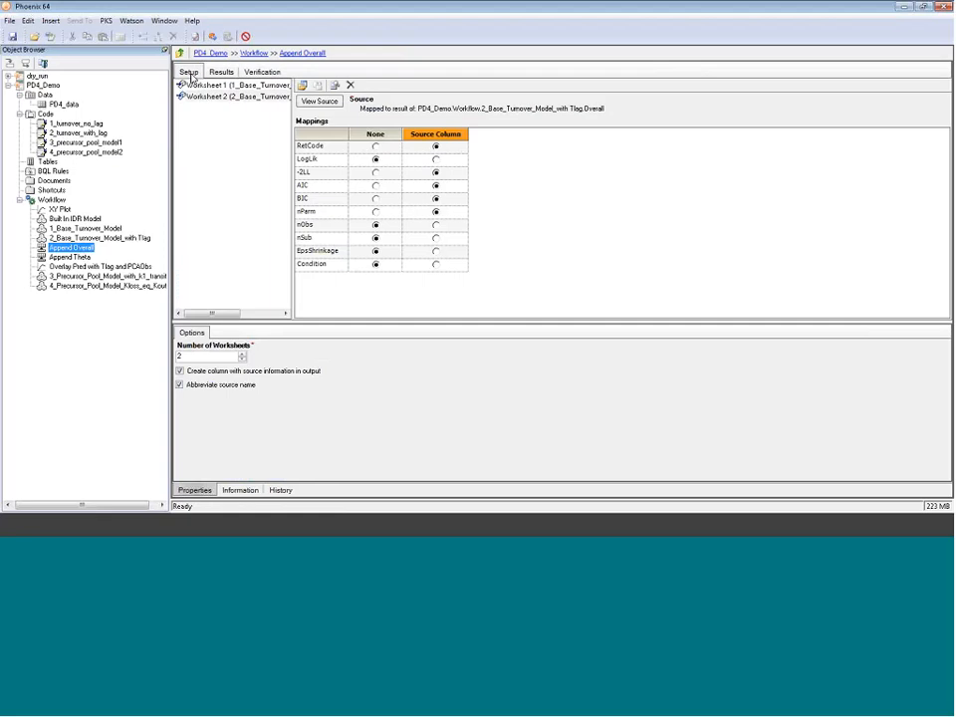
left_click(242, 354)
left_click(242, 354)
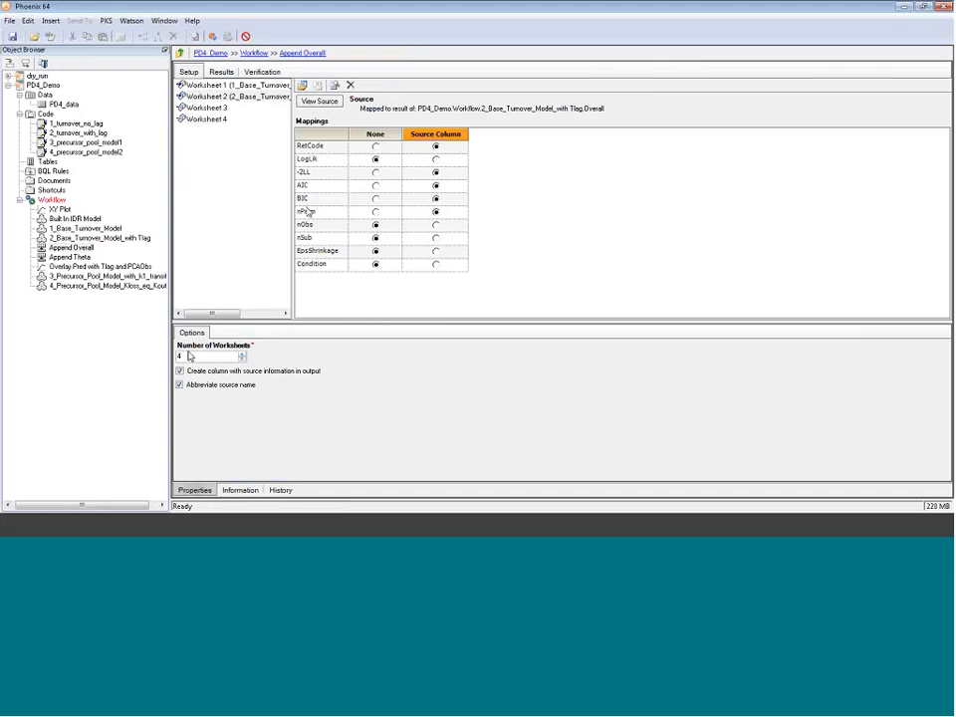
Assign the Overall result of 3_Precursor_Pool_Model_with_k1_transit to Worksheet 3 and map RetCode, -2LL, AIC, BIC and nParm as source columns.
left_click(206, 107)
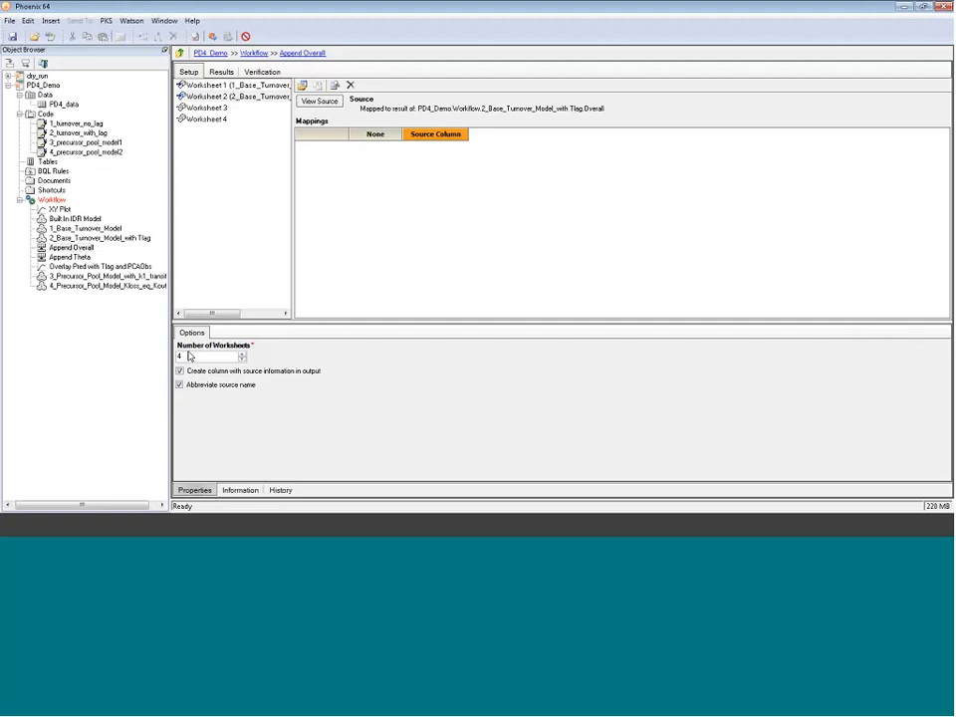
left_click(306, 103)
left_click(389, 226)
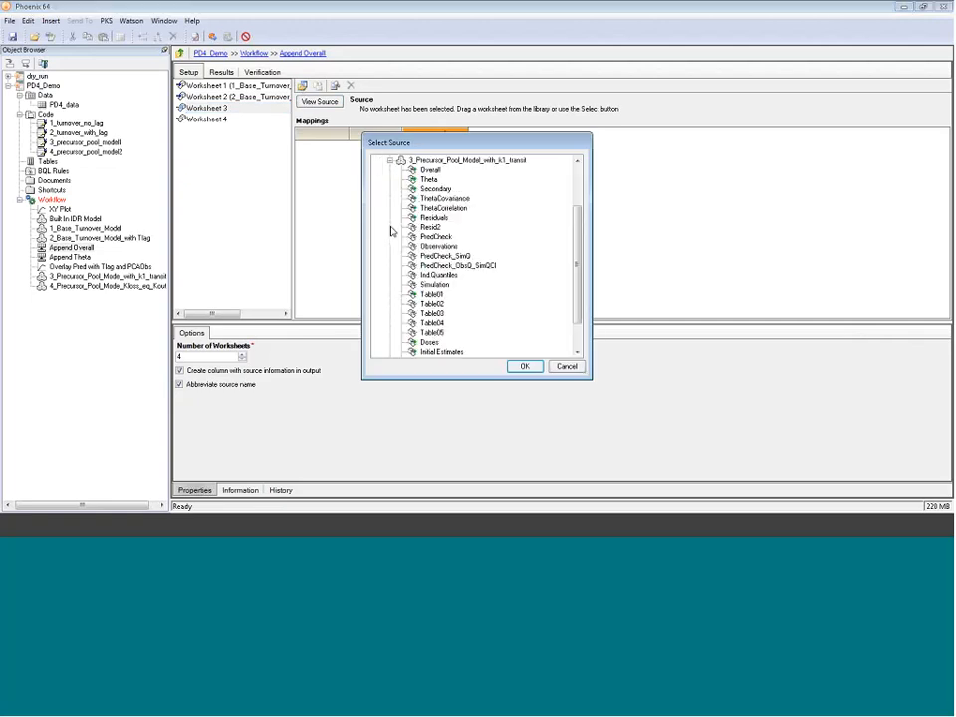
left_click(524, 367)
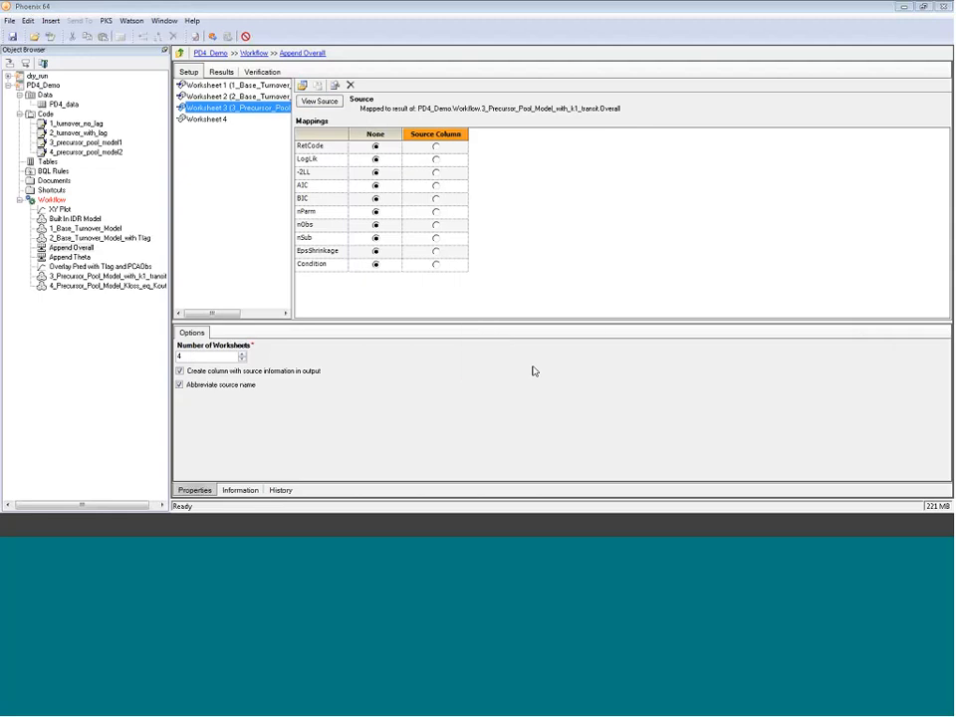
left_click(435, 145)
left_click(435, 171)
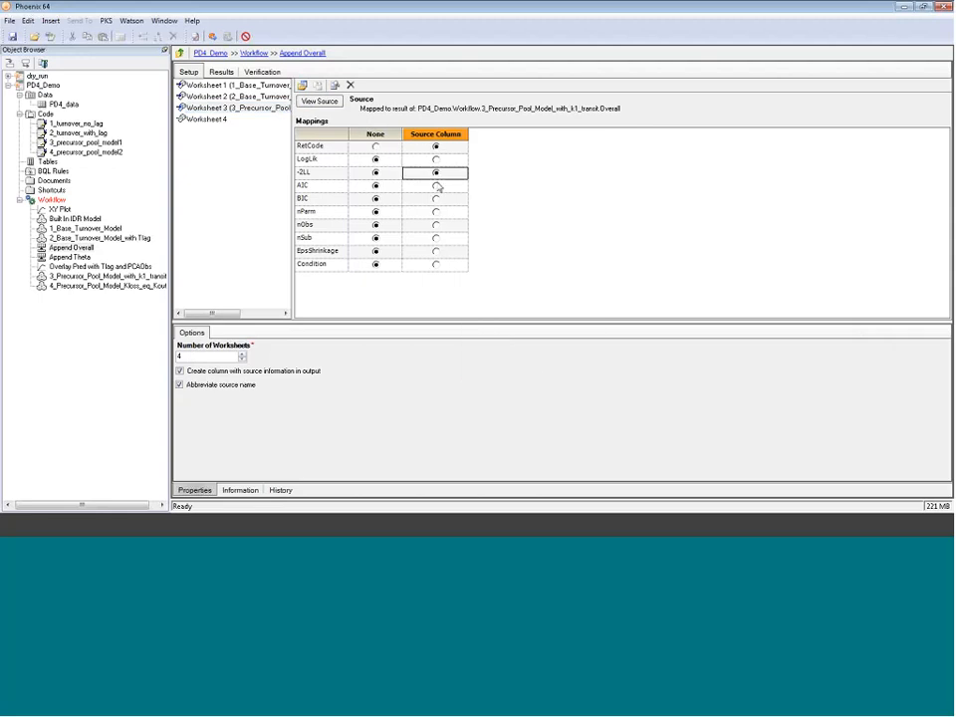
left_click(435, 185)
left_click(435, 198)
left_click(435, 211)
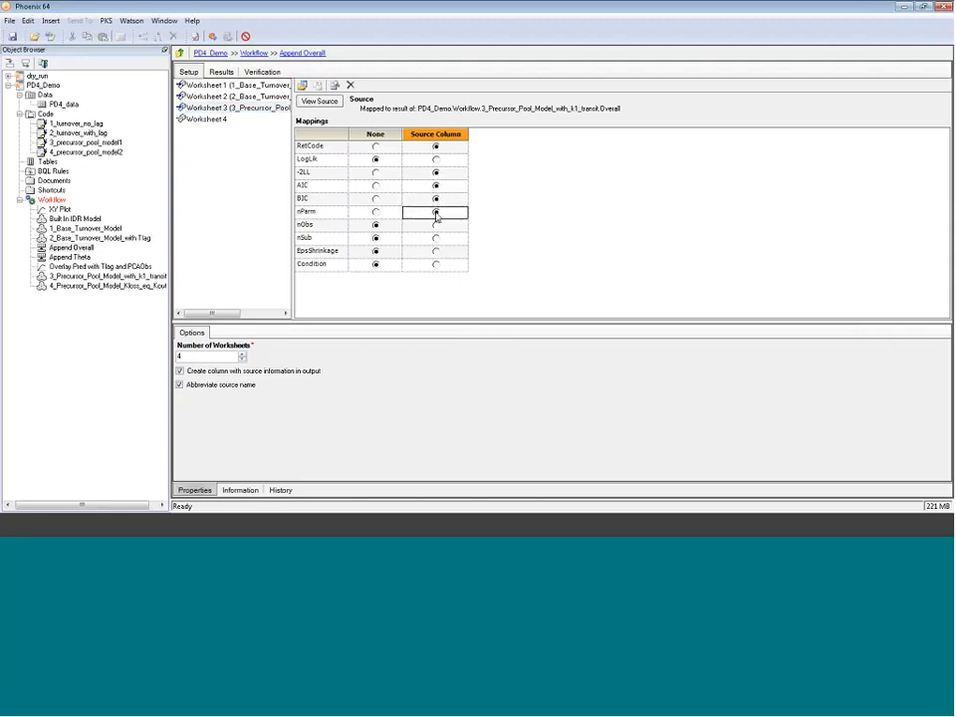
Assign the Overall result of 4_Precursor_Pool_Model_Kloss_eq_Kout to Worksheet 4, map RetCode, -2LL, AIC, BIC and nParm as source columns, and execute Append Overall.
left_click(206, 118)
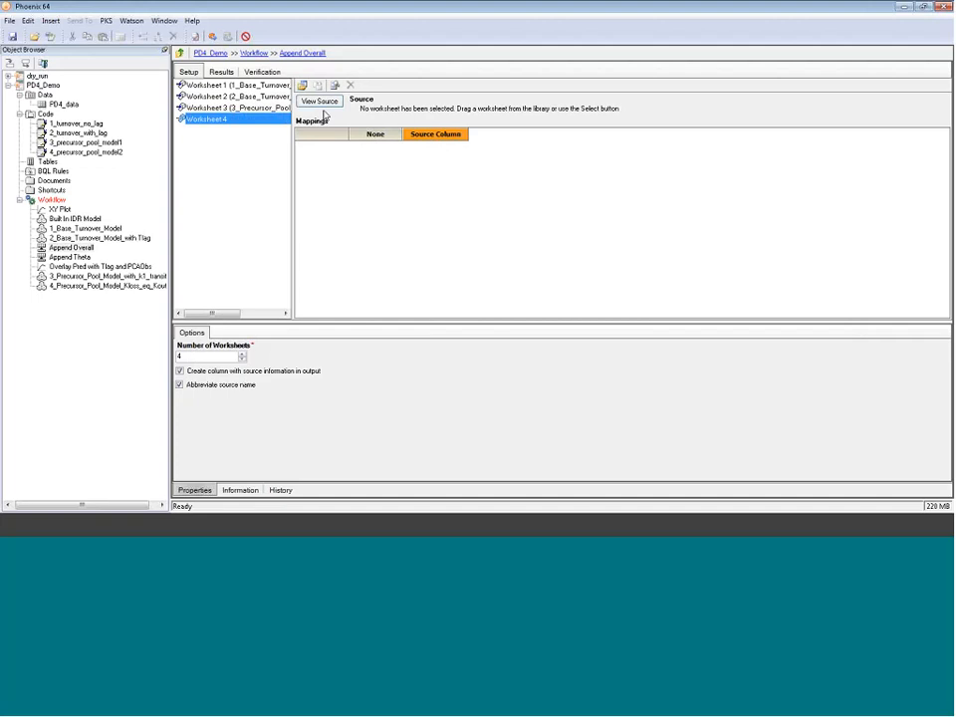
left_click(303, 85)
left_click(390, 237)
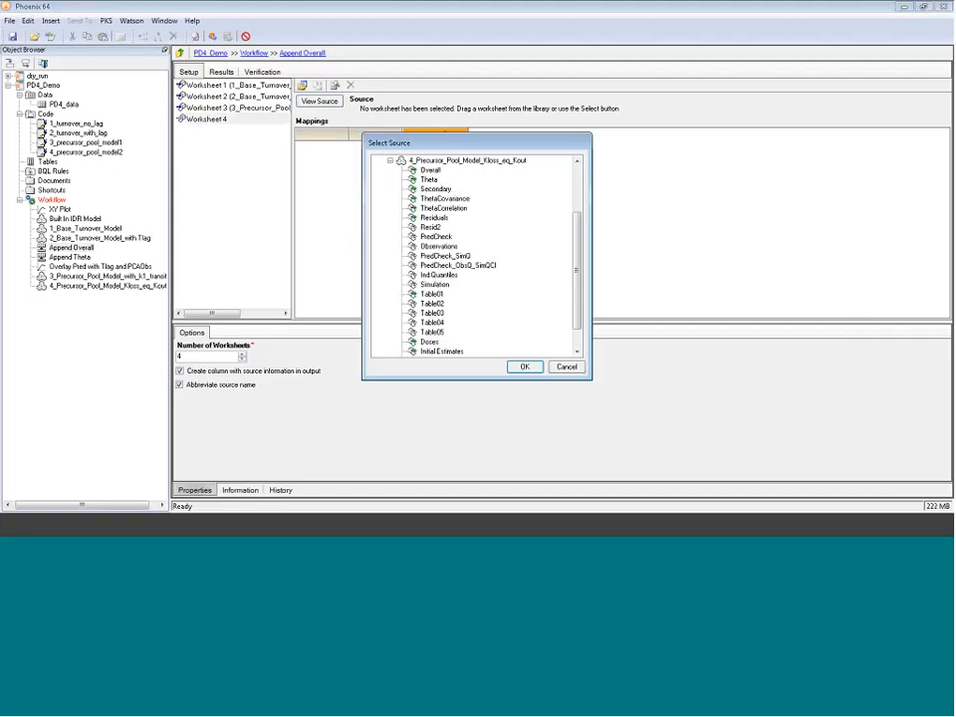
left_click(525, 367)
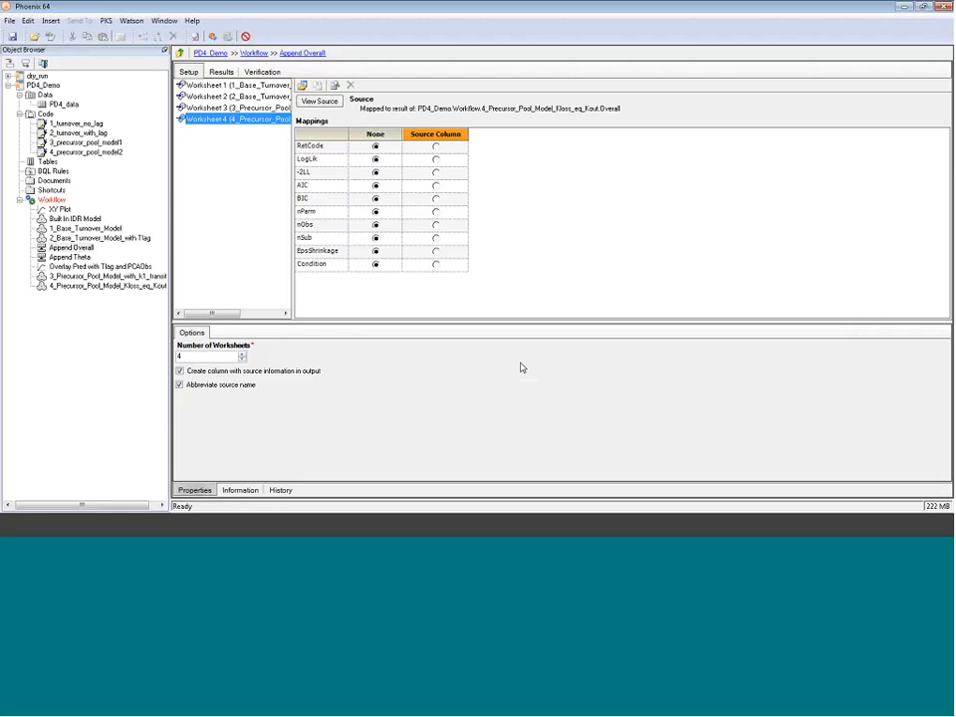
left_click(435, 172)
left_click(435, 186)
left_click(435, 198)
left_click(435, 211)
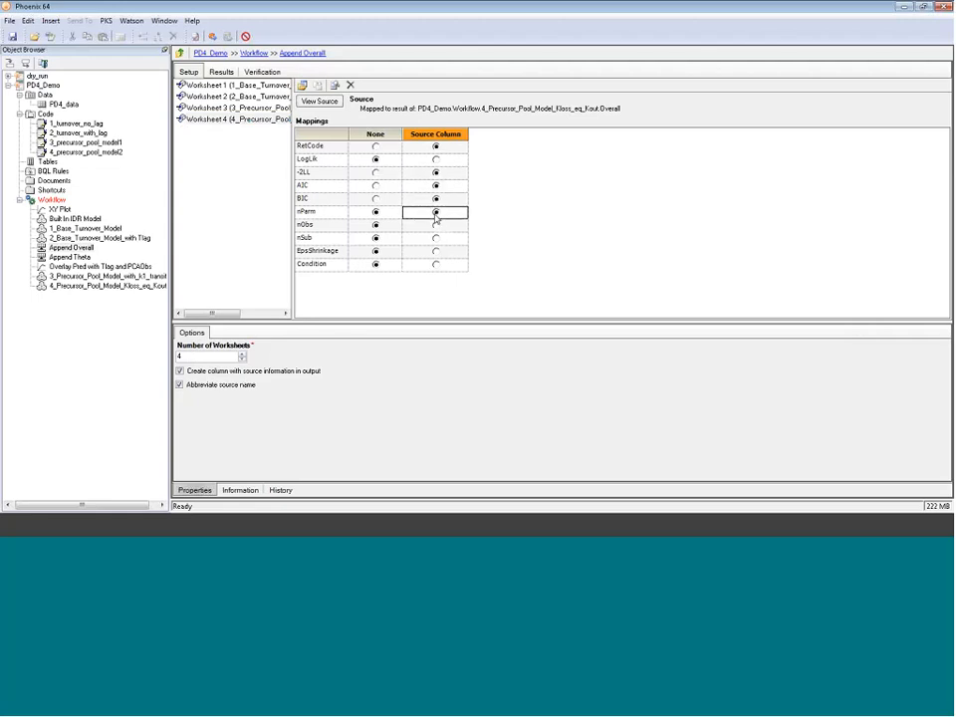
left_click(211, 37)
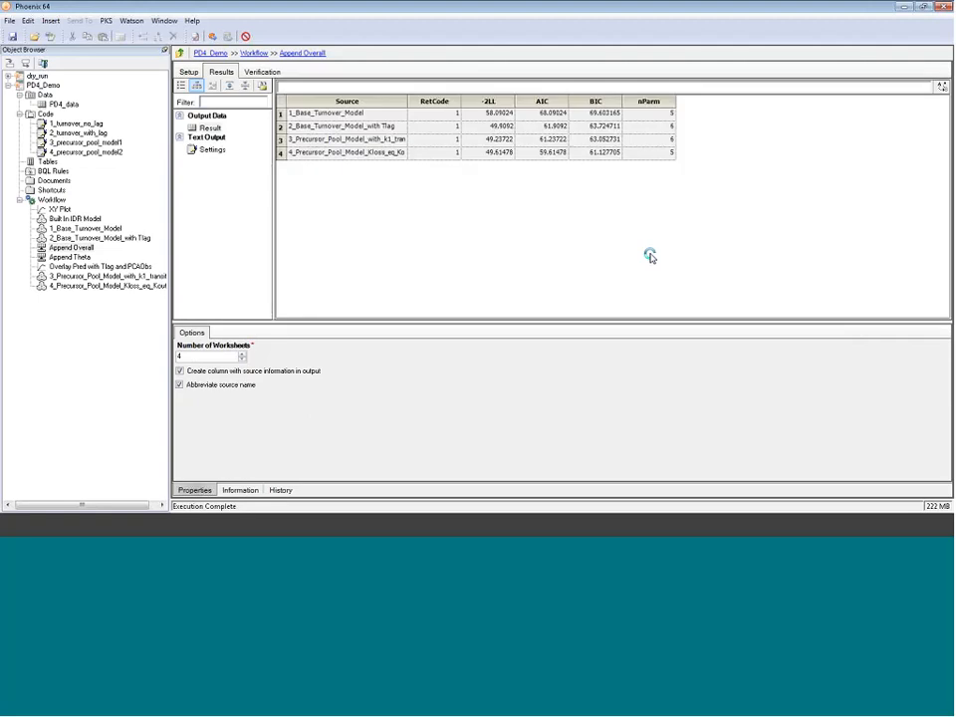
Widen the Source column of the appended result and compare the two precursor pool model rows and the AIC values of all models.
left_click_drag(407, 101, 424, 101)
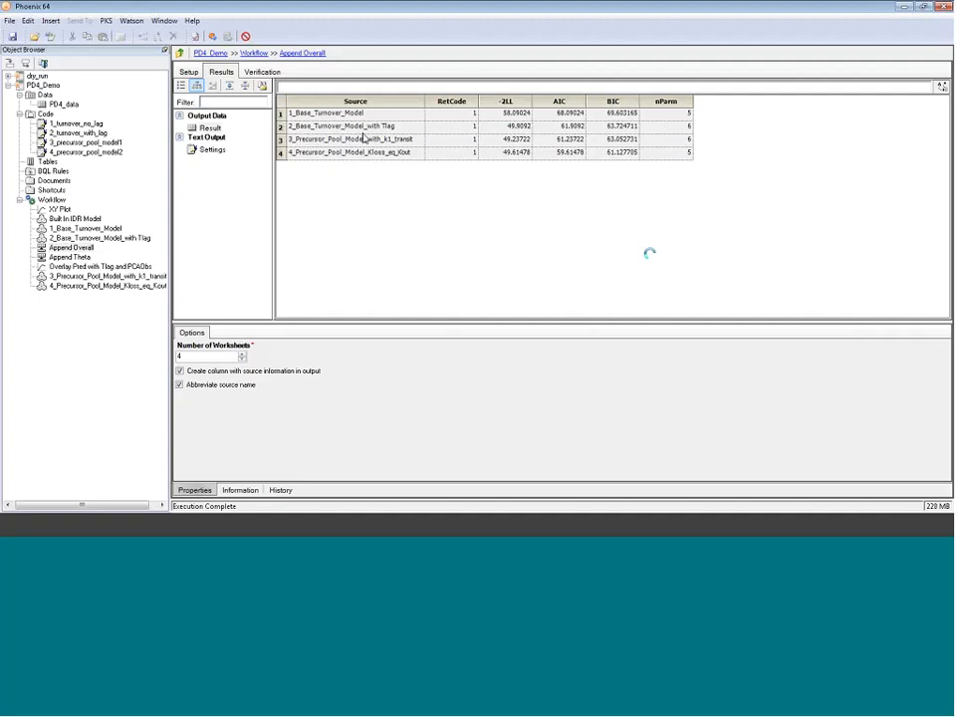
left_click(282, 143)
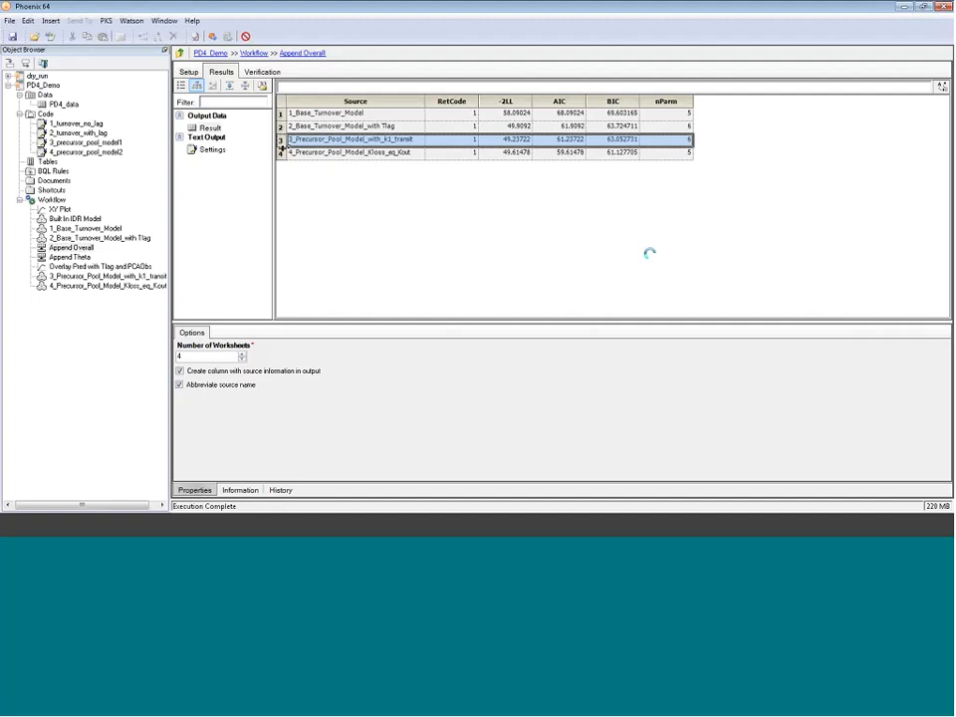
left_click(283, 151)
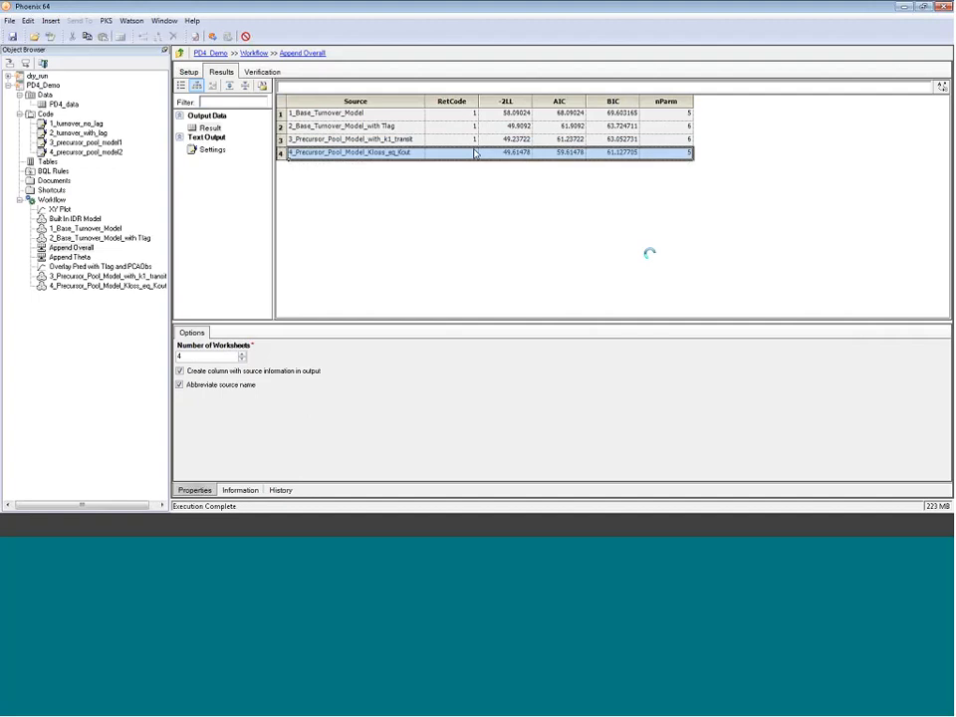
left_click(564, 102)
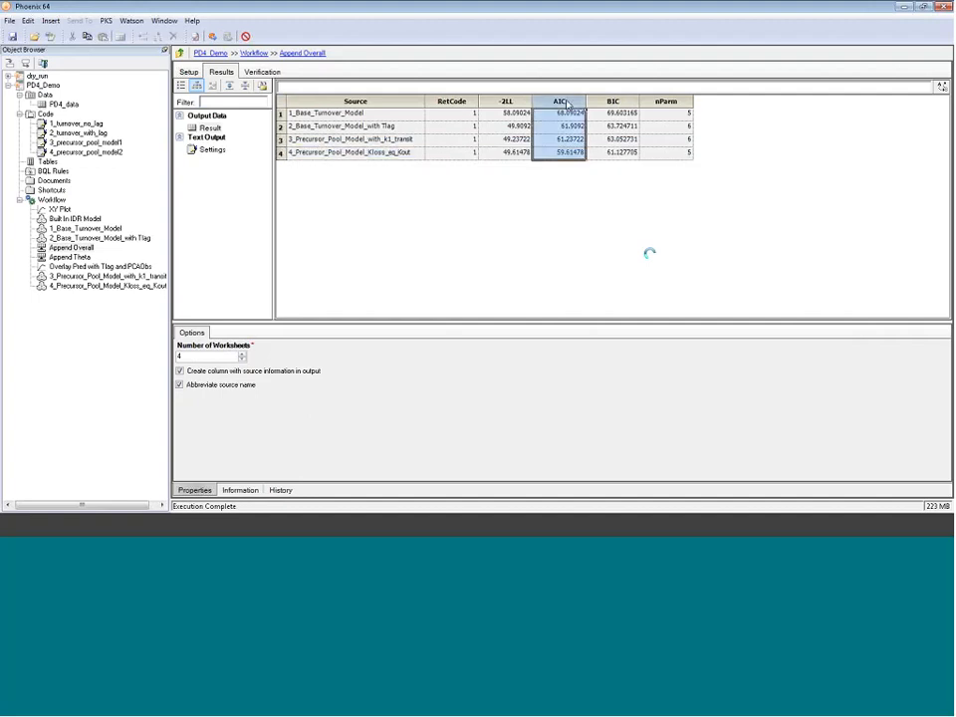
Check the BIC column of the Append Overall result and set the number of worksheets in the Append Theta setup to 4.
left_click(609, 101)
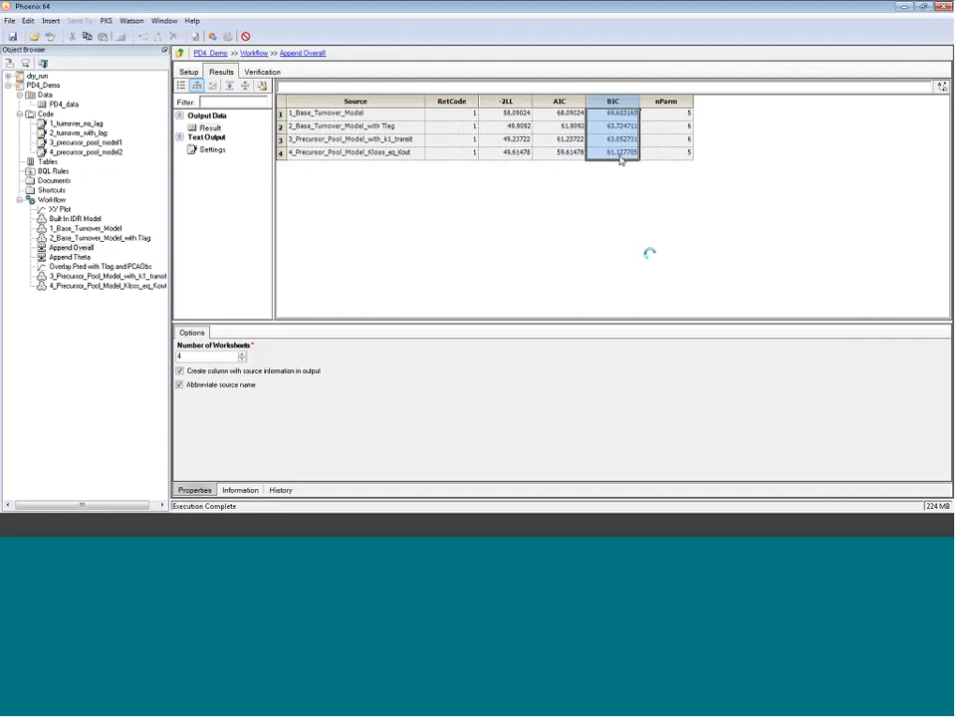
left_click(71, 257)
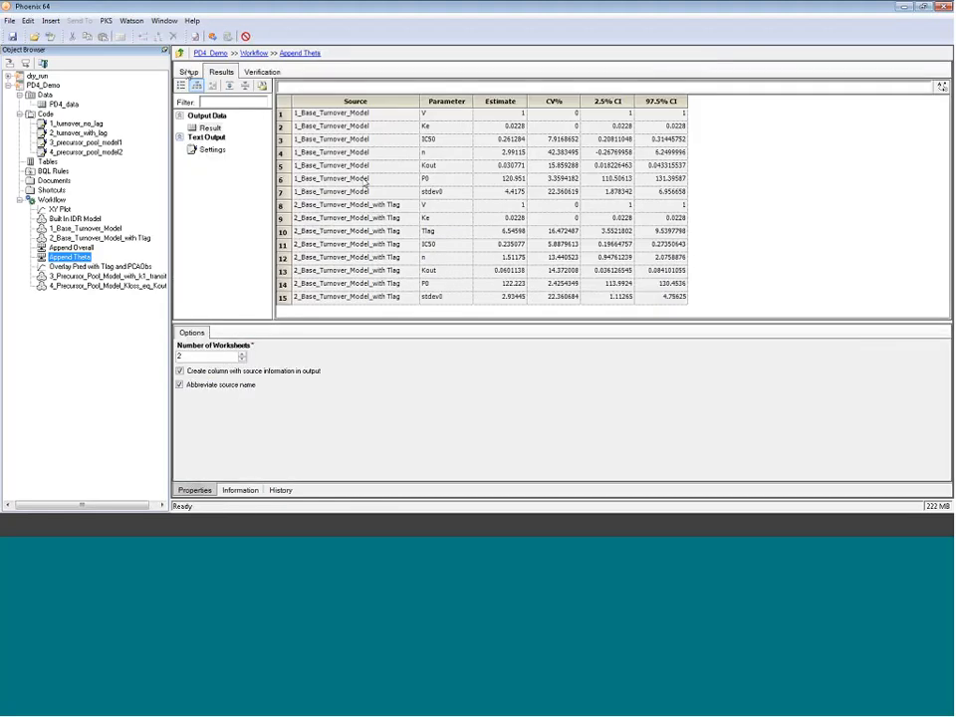
left_click(188, 72)
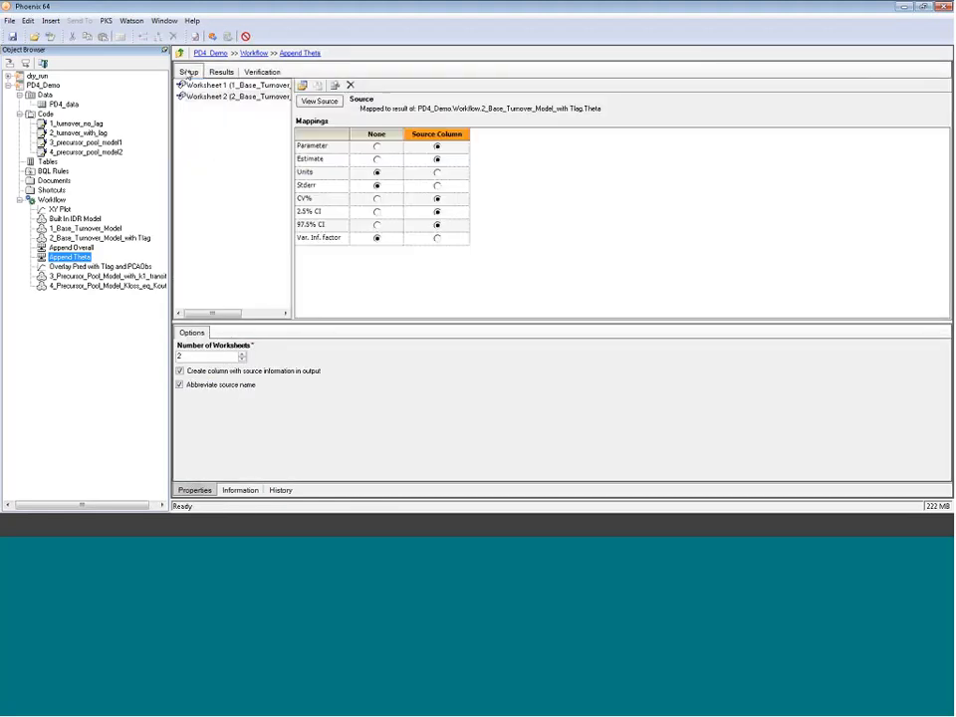
double_click(208, 354)
type("4")
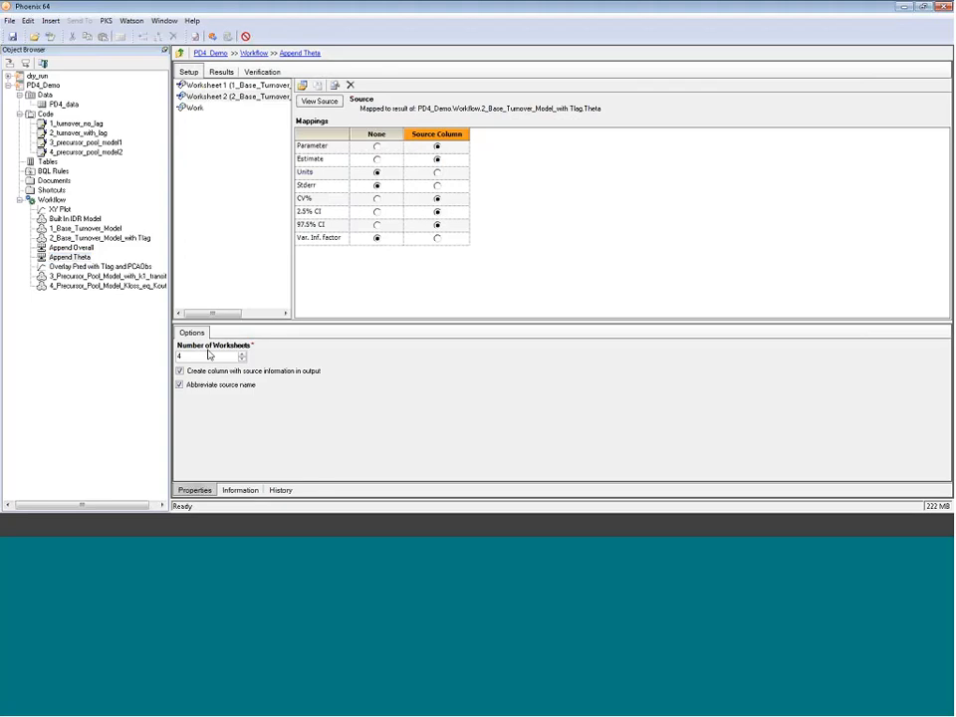
Assign the Theta result of 3_Precursor_Pool_Model_with_k1_transit to Worksheet 3 and map Parameter, Estimate, CV%, 2.5% CI and 97.5% CI as source columns.
left_click(207, 108)
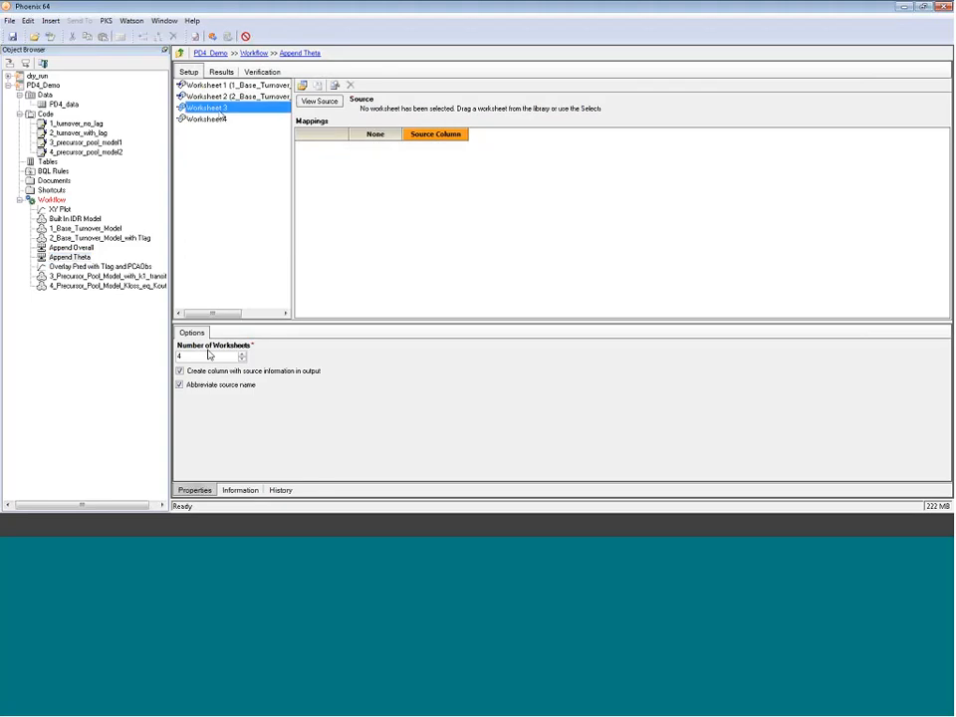
left_click(320, 103)
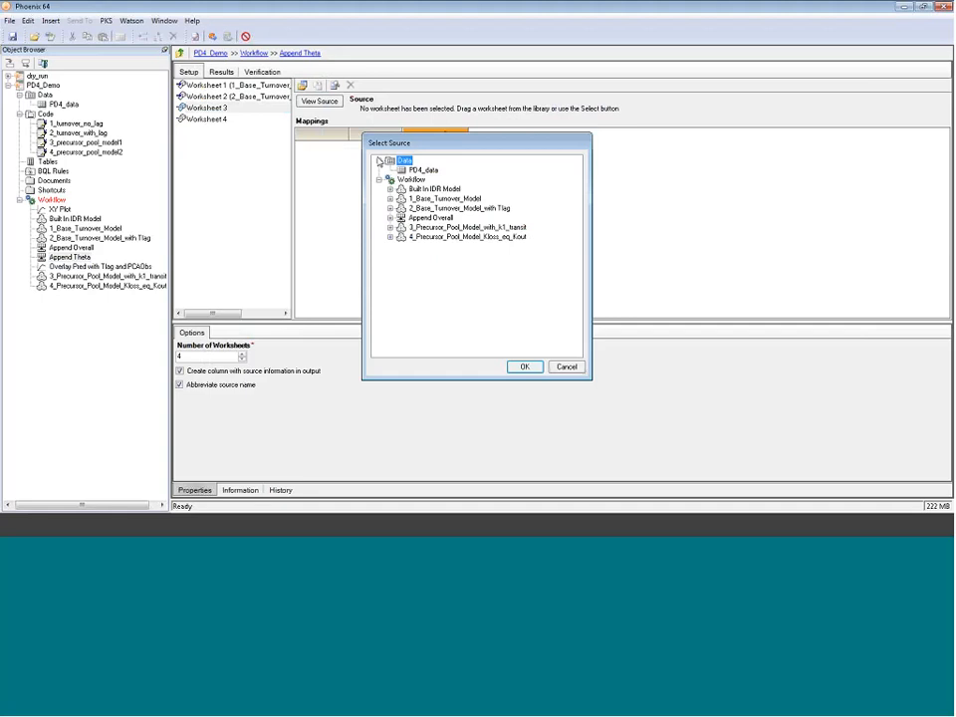
left_click(390, 249)
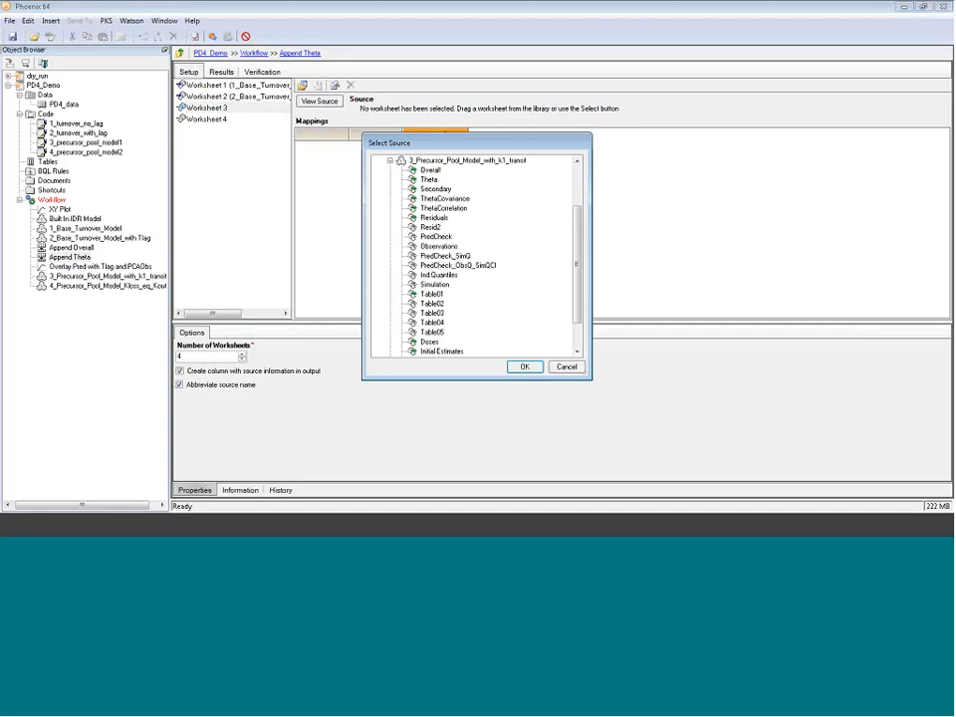
left_click(525, 367)
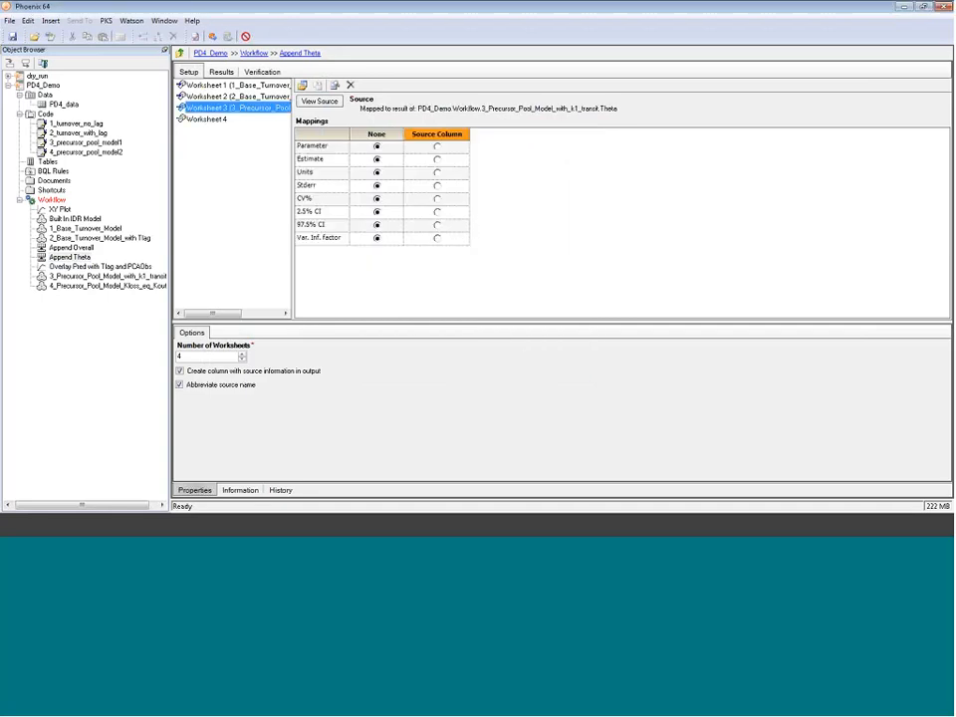
left_click(437, 160)
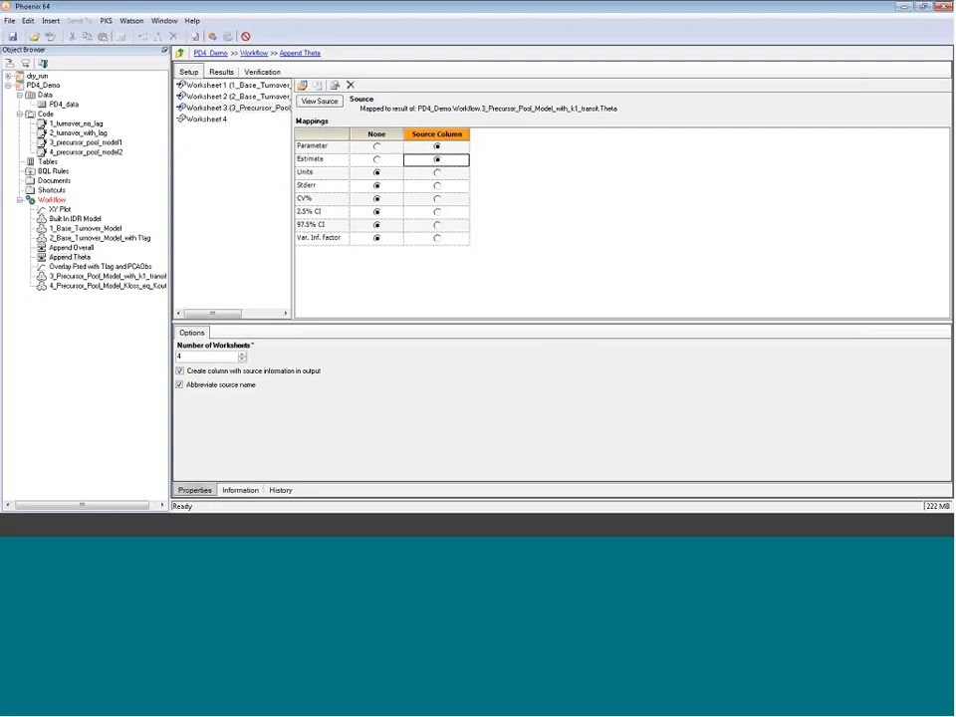
Assign the Theta result of 4_Precursor_Pool_Model_Kloss_eq_Kout to Worksheet 4, map Parameter, Estimate, CV%, 2.5% CI and 97.5% CI, and execute Append Theta.
left_click(205, 119)
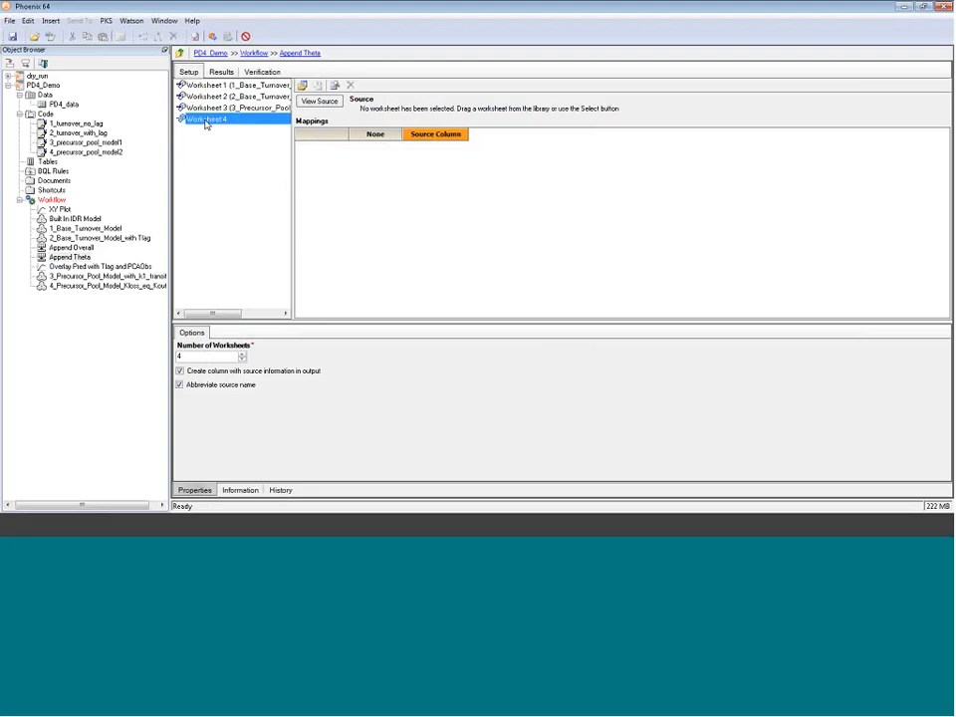
left_click(301, 85)
left_click(391, 237)
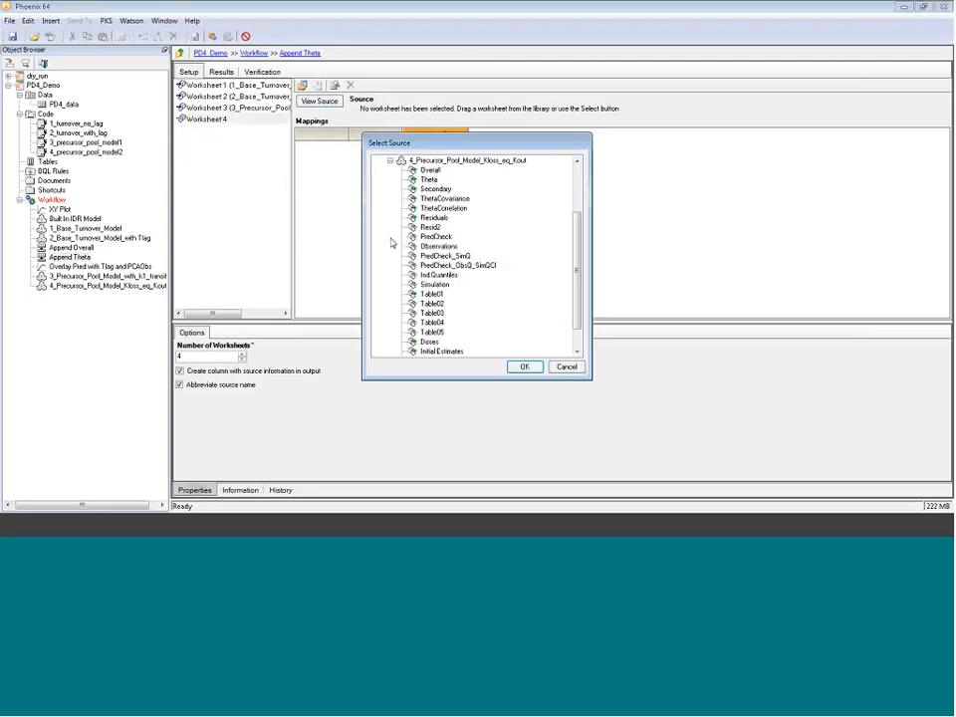
left_click(430, 181)
left_click(524, 367)
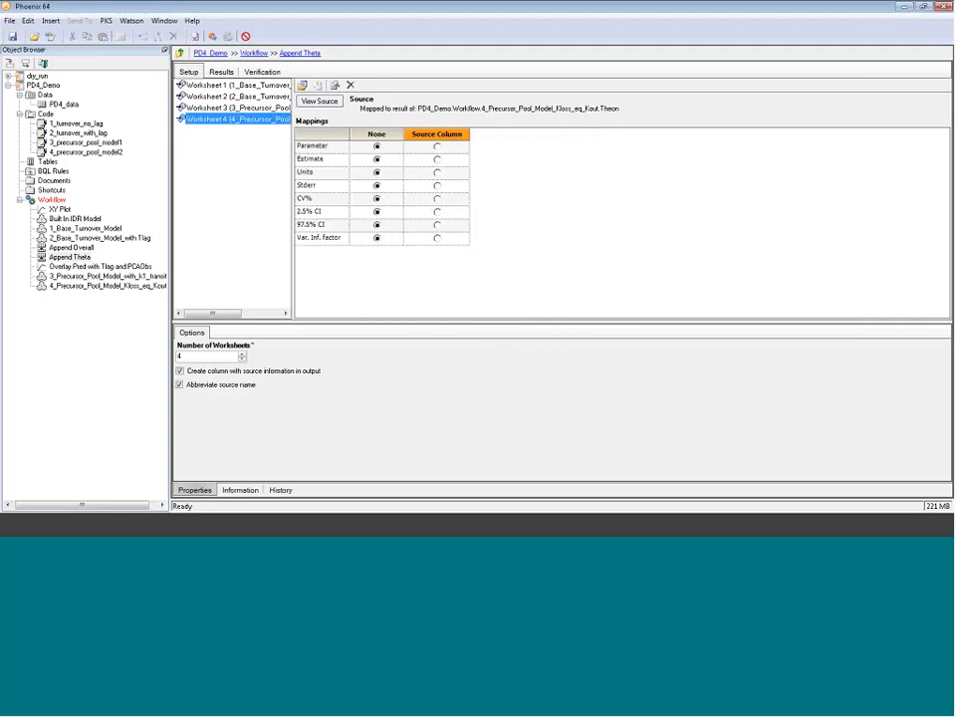
left_click(437, 146)
left_click(437, 159)
left_click(437, 199)
left_click(437, 212)
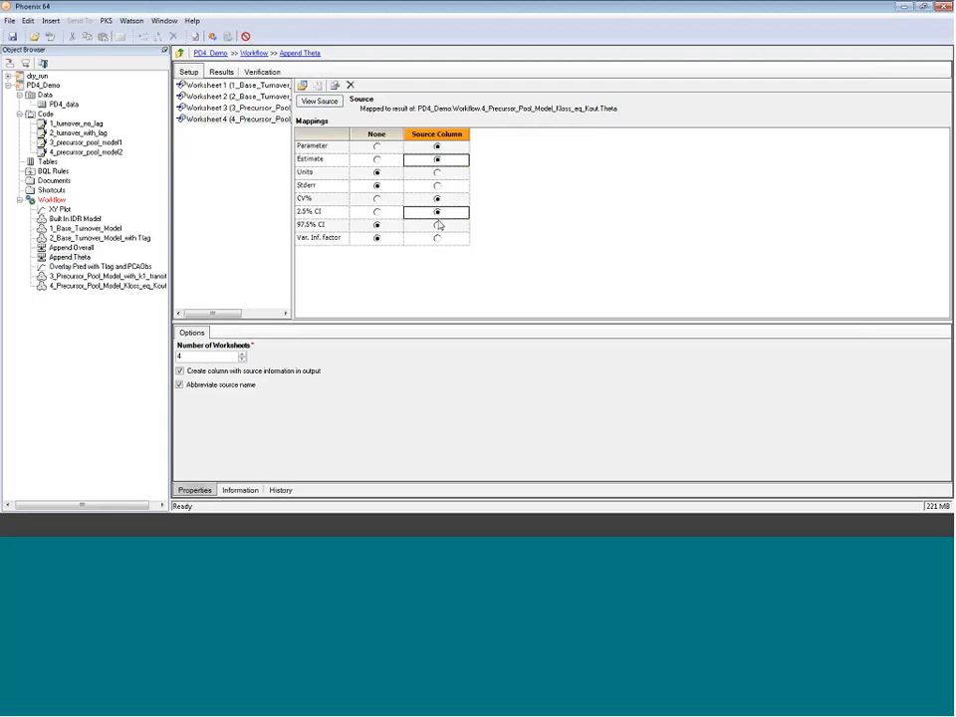
left_click(437, 225)
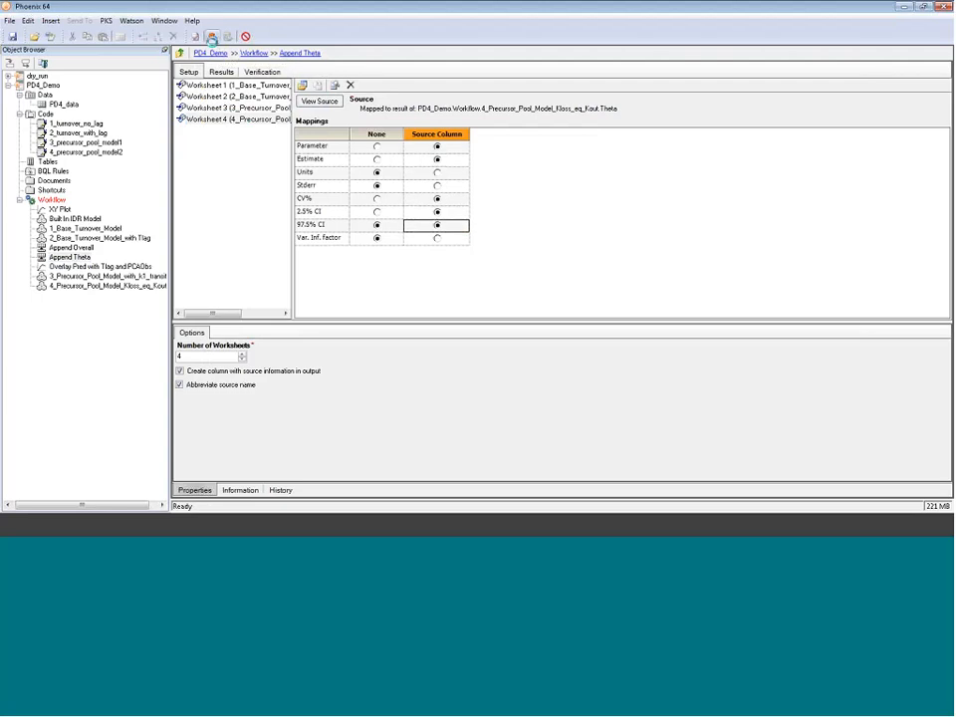
key("F5")
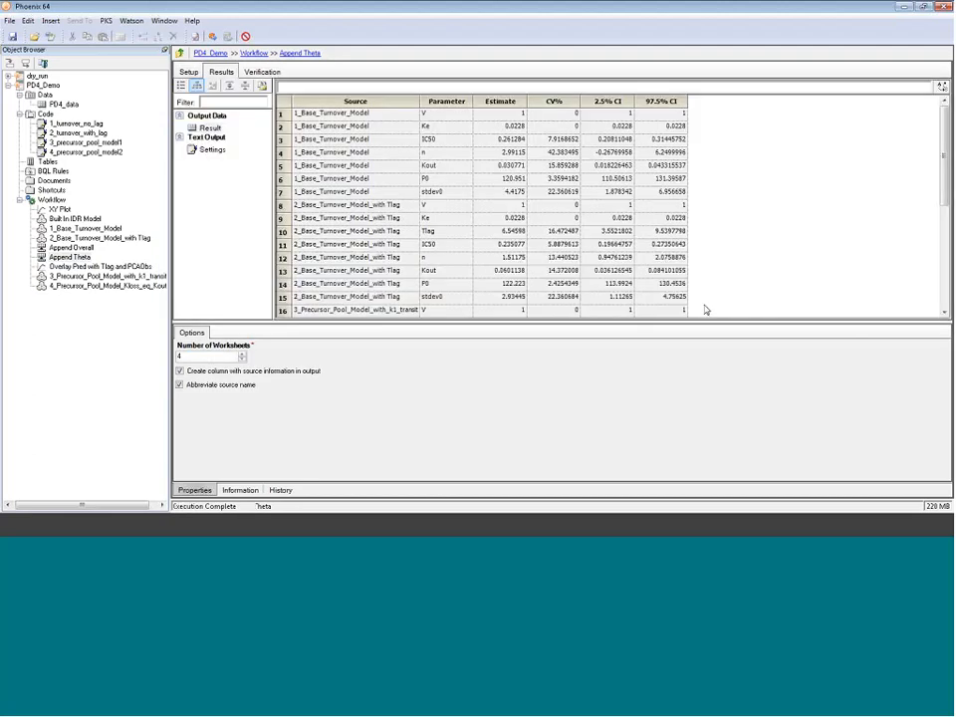
Enlarge the Append Theta result area, sort the worksheet by Parameter in ascending order, and widen the Source column.
left_click_drag(706, 318, 630, 412)
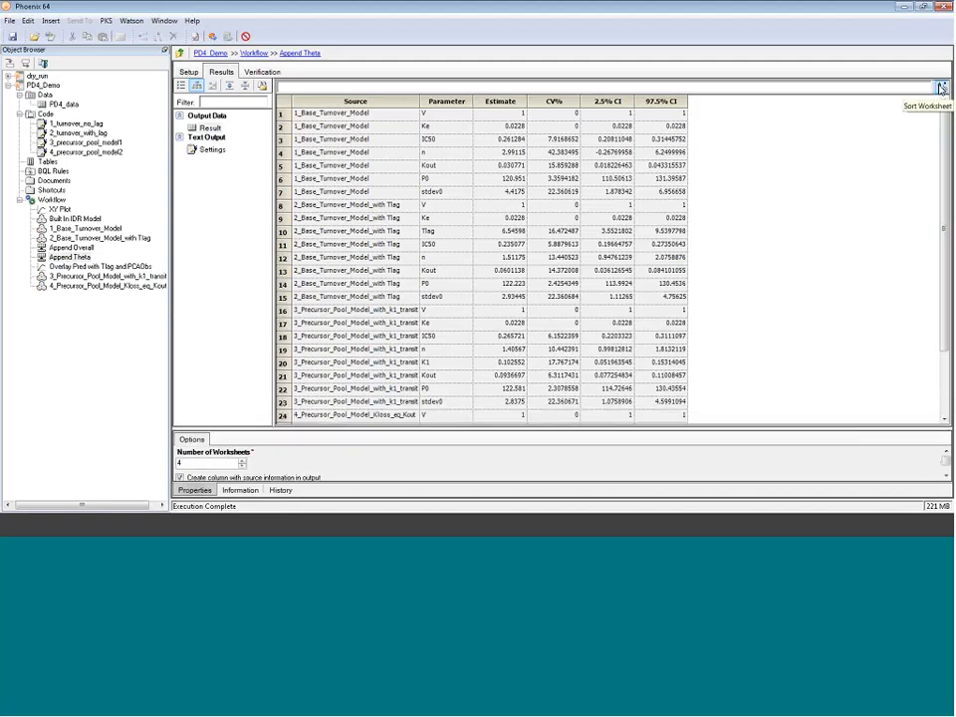
left_click(941, 87)
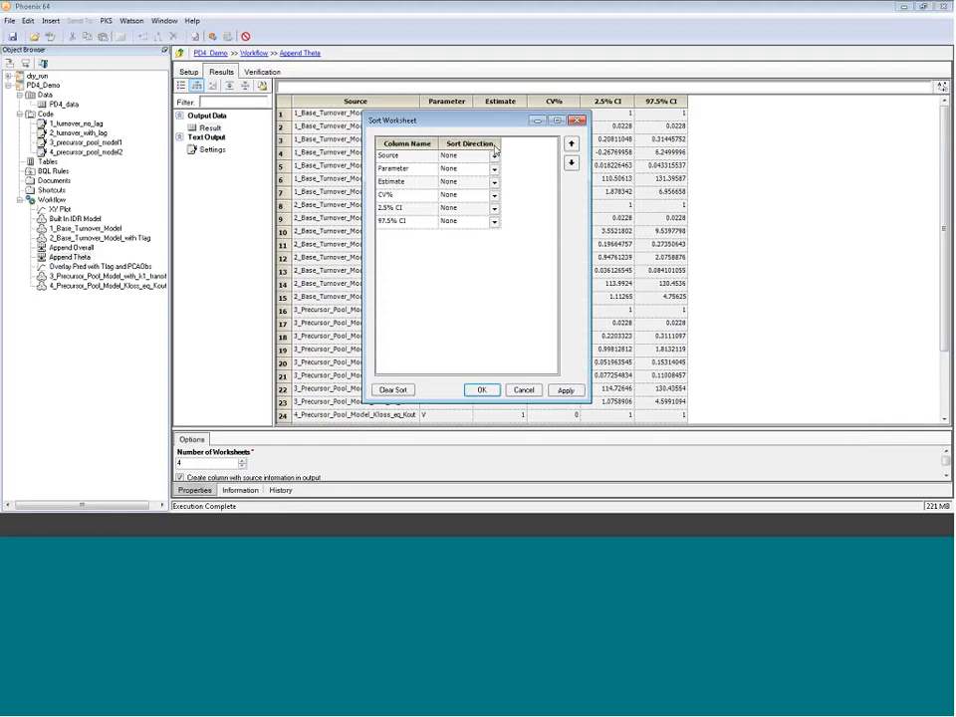
left_click(494, 169)
left_click(485, 180)
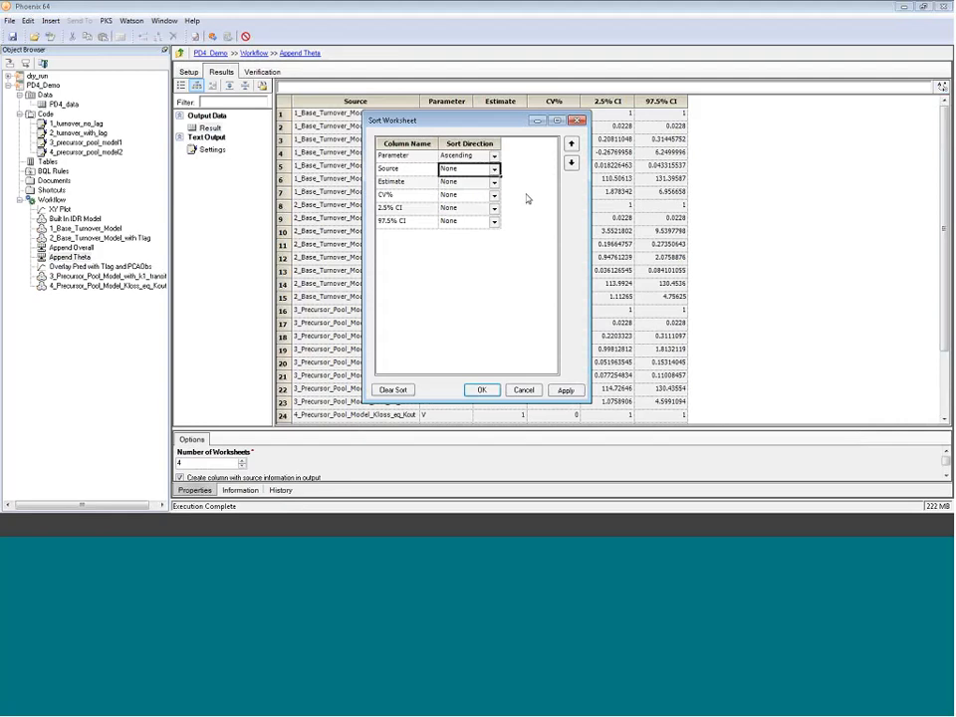
left_click(566, 389)
left_click(481, 389)
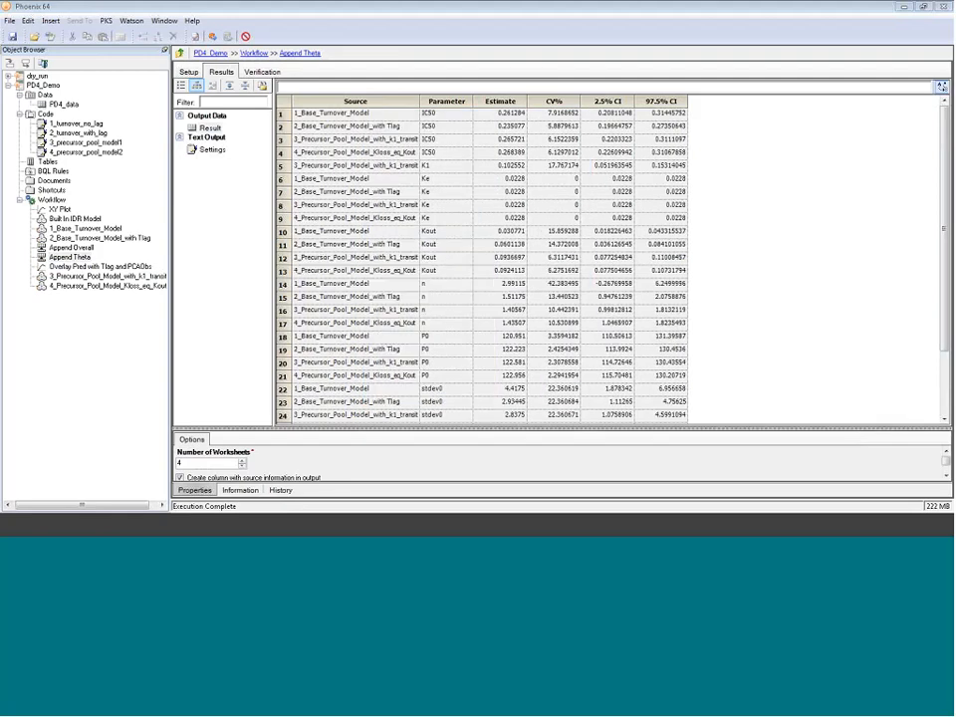
left_click_drag(419, 100, 452, 101)
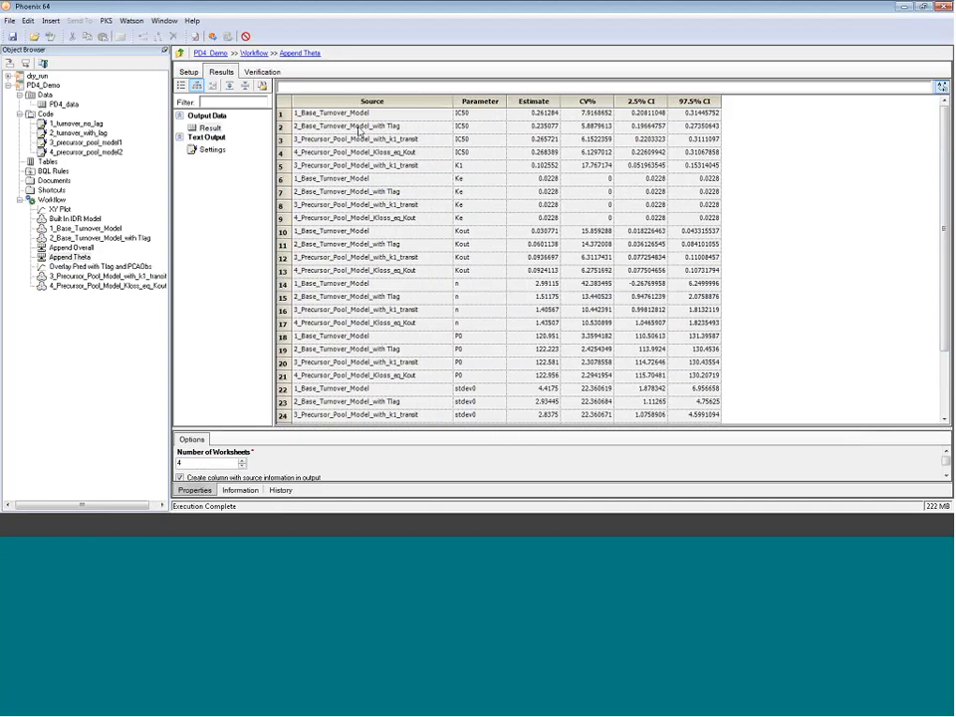
Compare the IC50, K1 and Ke rows across the models, examining their estimates and the CV% of K1.
left_click(546, 103)
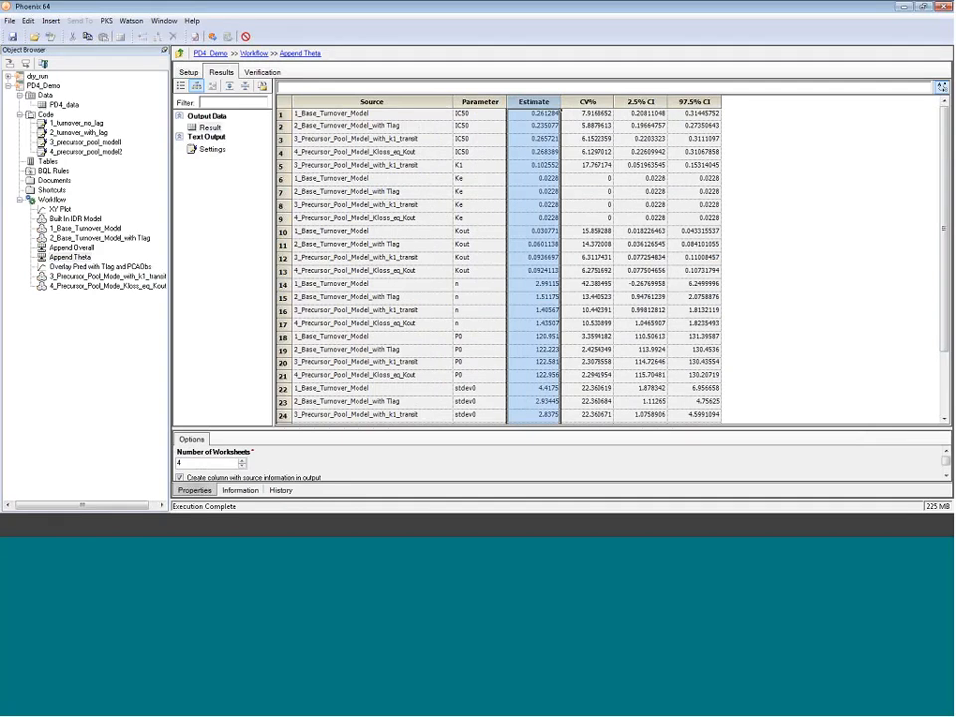
left_click(354, 126)
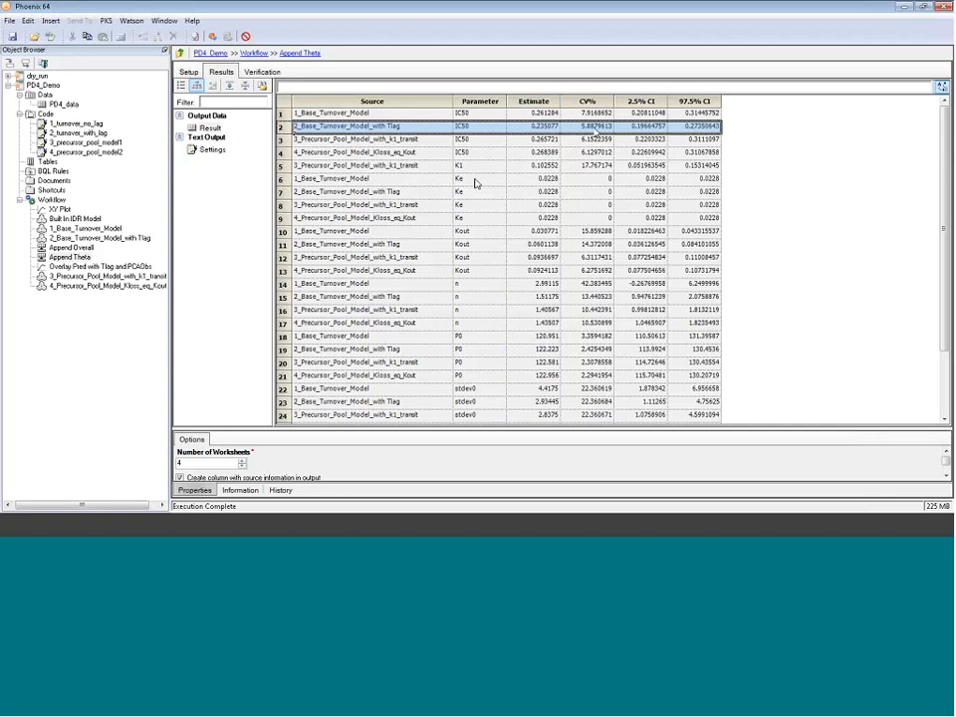
left_click(284, 167)
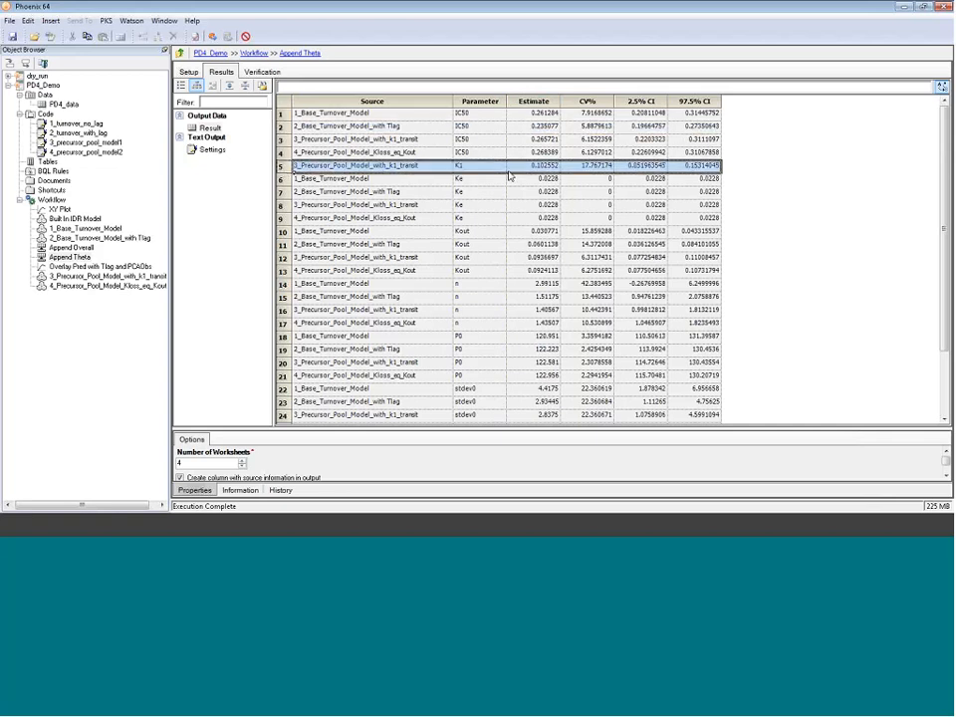
left_click(589, 169)
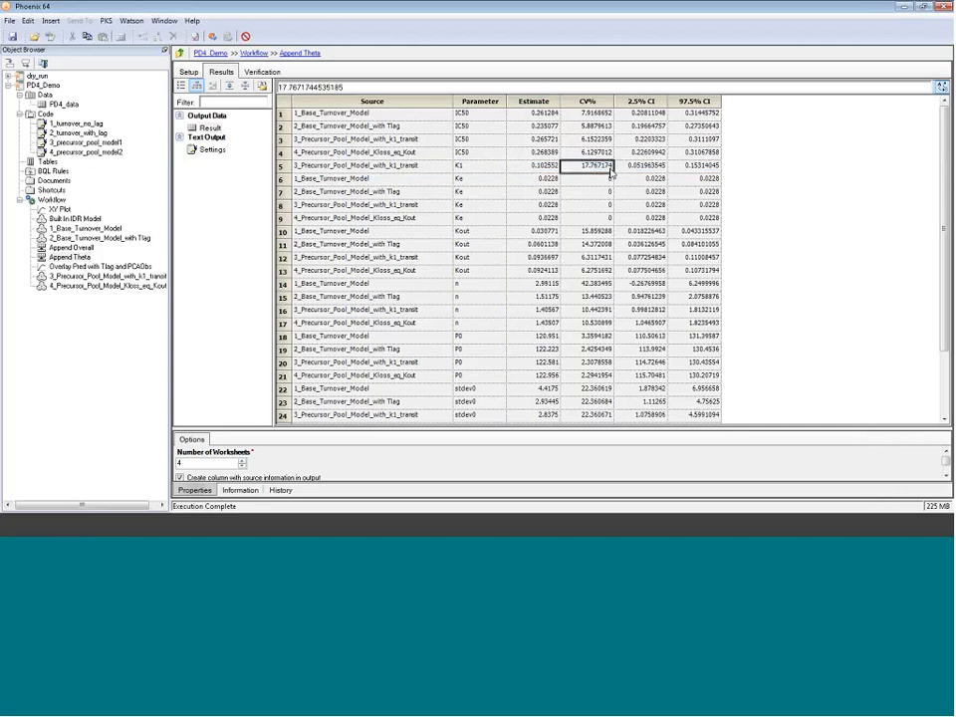
left_click(475, 181)
left_click(474, 192)
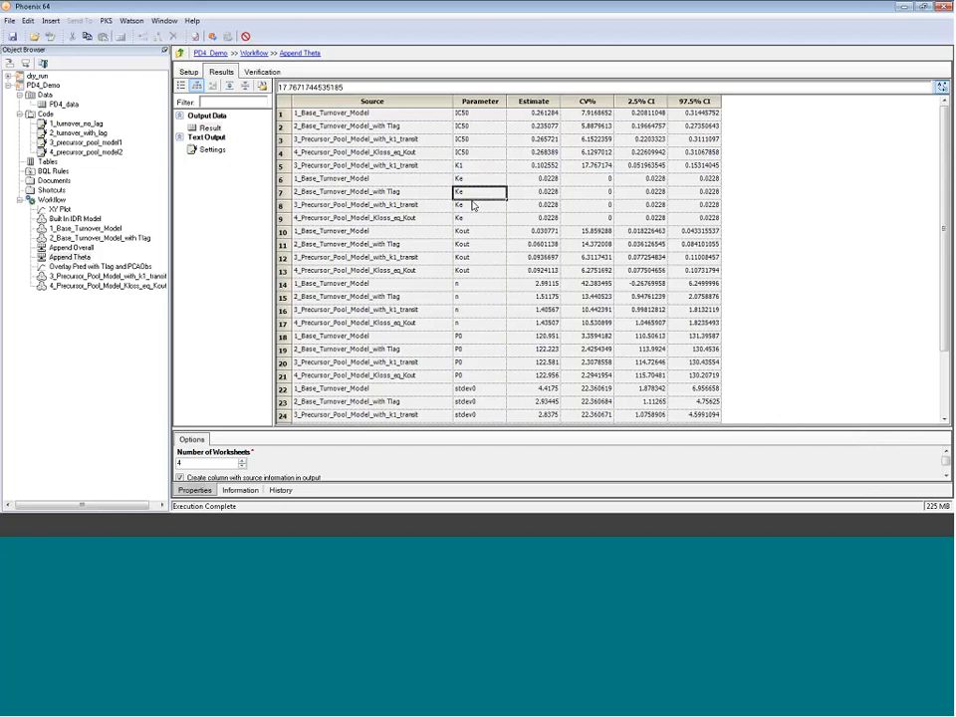
left_click(480, 218)
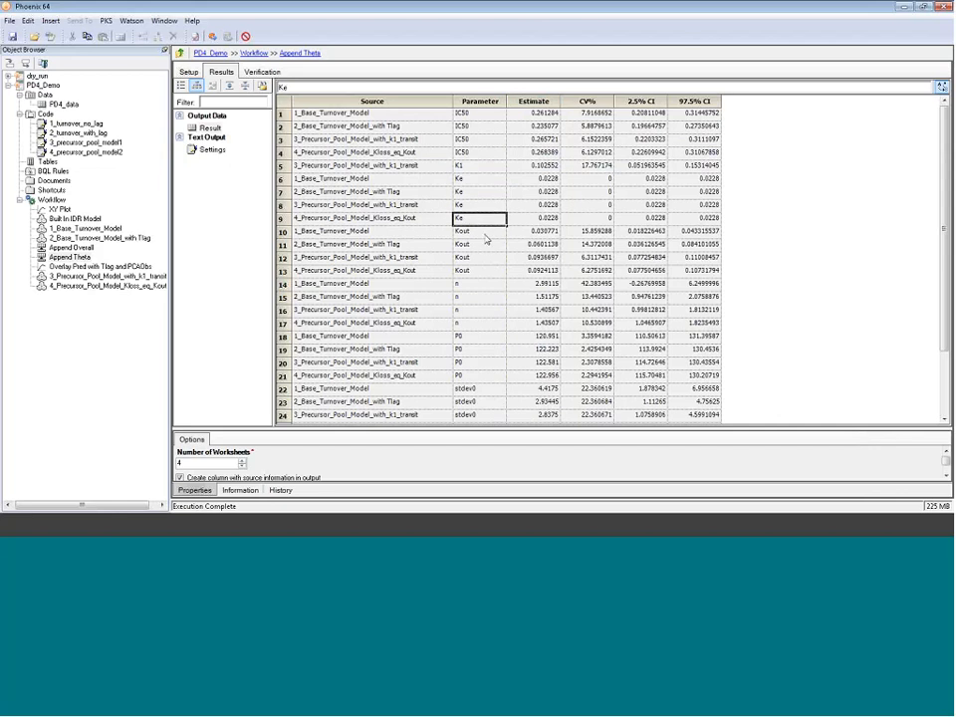
Compare the Kout estimates of the two turnover models with those of the two precursor pool models, including their CV%.
left_click(541, 231)
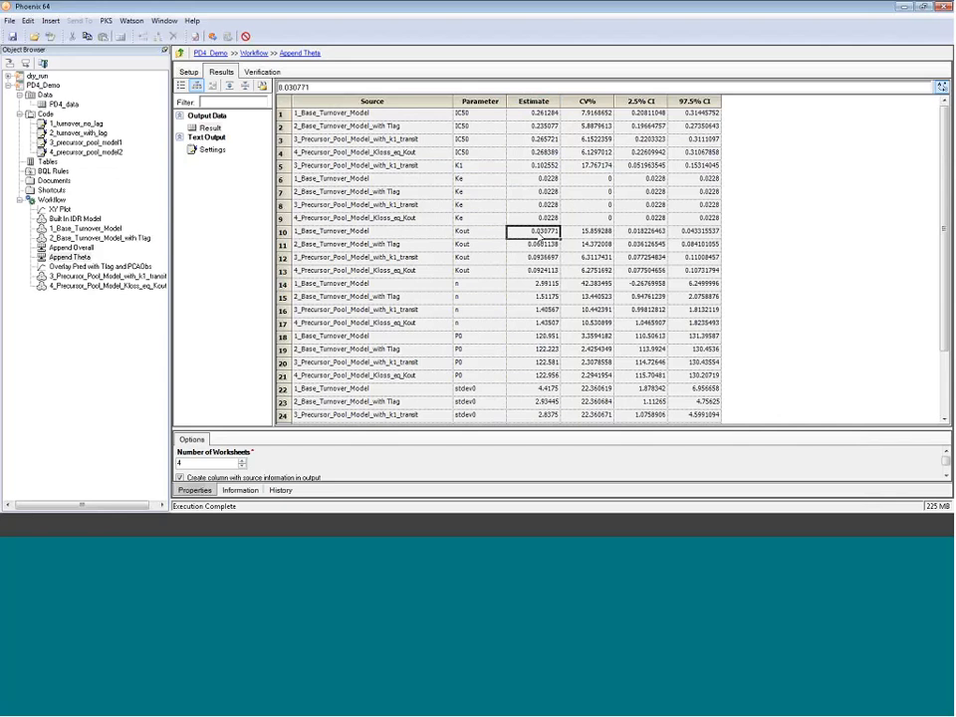
left_click(547, 247)
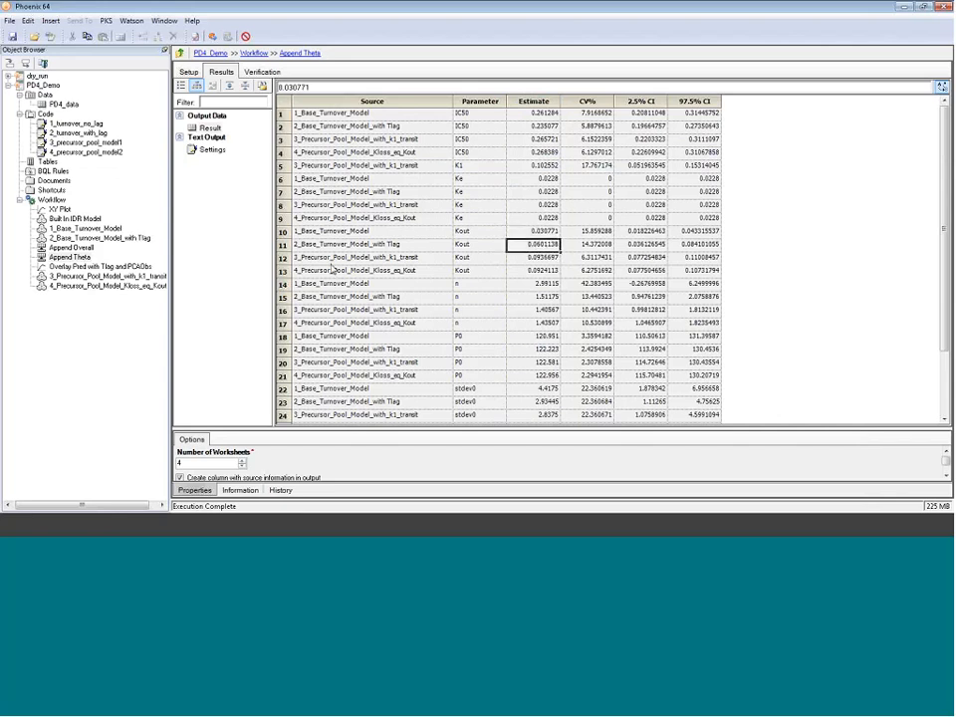
left_click_drag(339, 258, 412, 276)
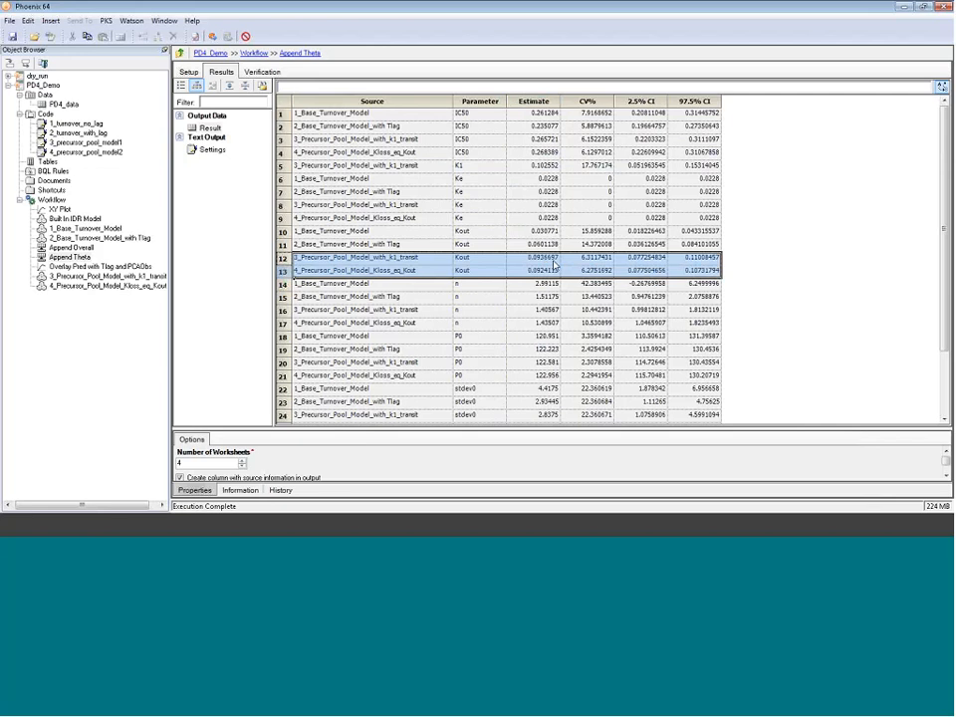
left_click(597, 261)
left_click(595, 273)
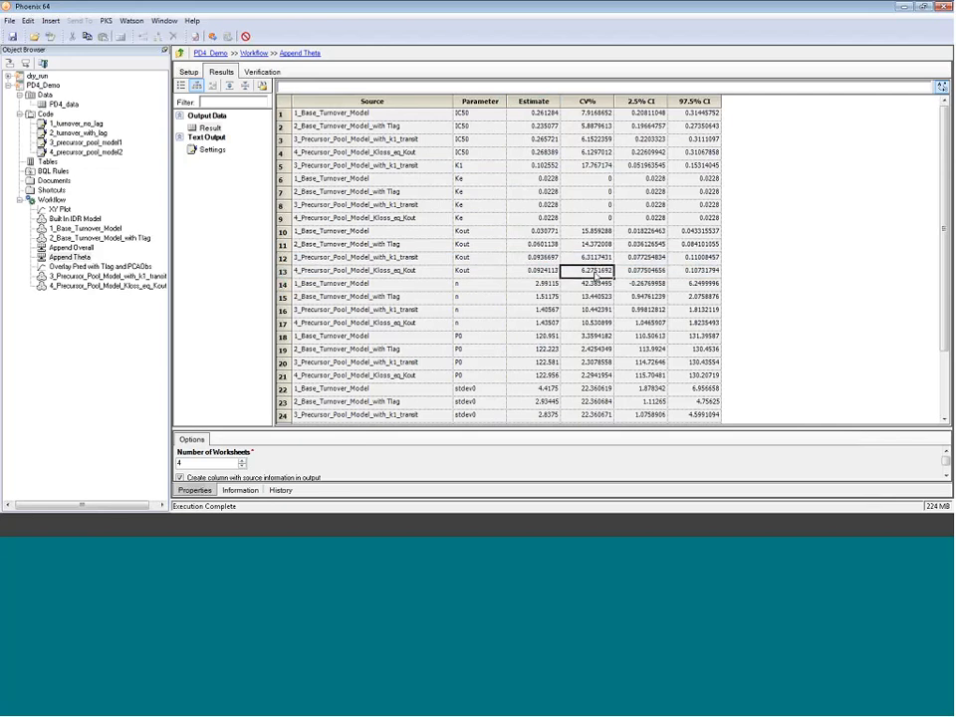
left_click(594, 271)
Compare the estimates, CV% and confidence limits of parameter n across the turnover and precursor pool models.
left_click(346, 288)
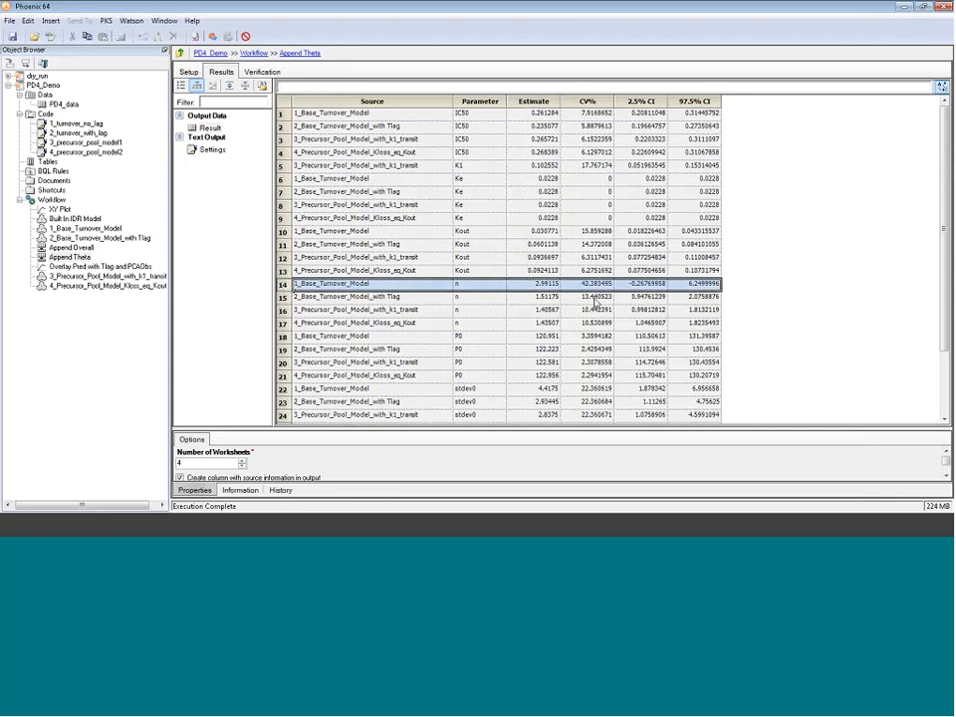
left_click(342, 299)
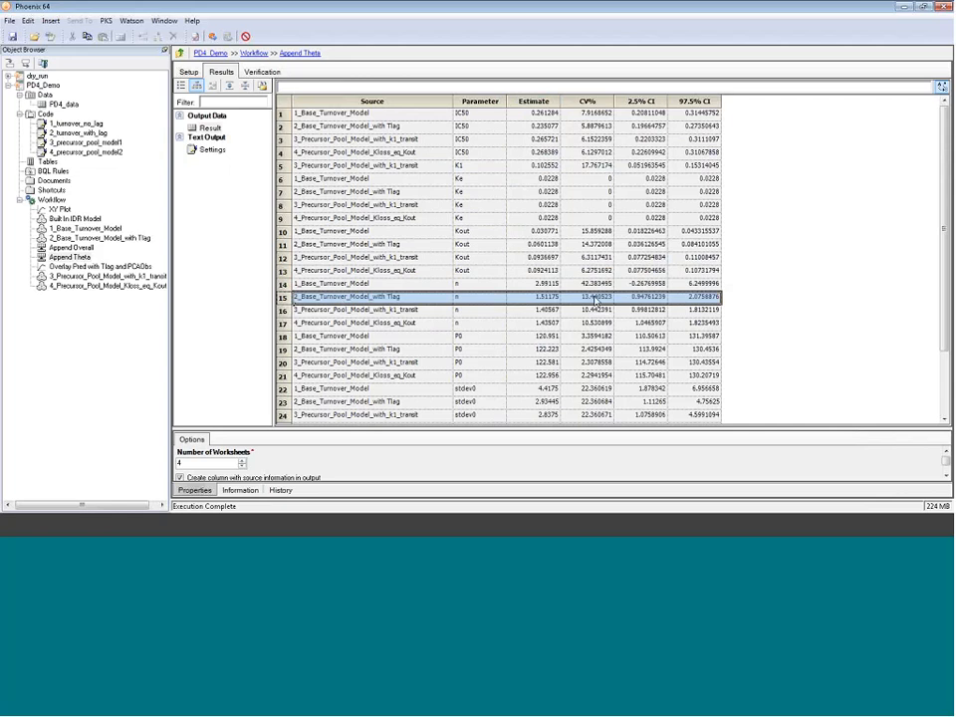
left_click(287, 311)
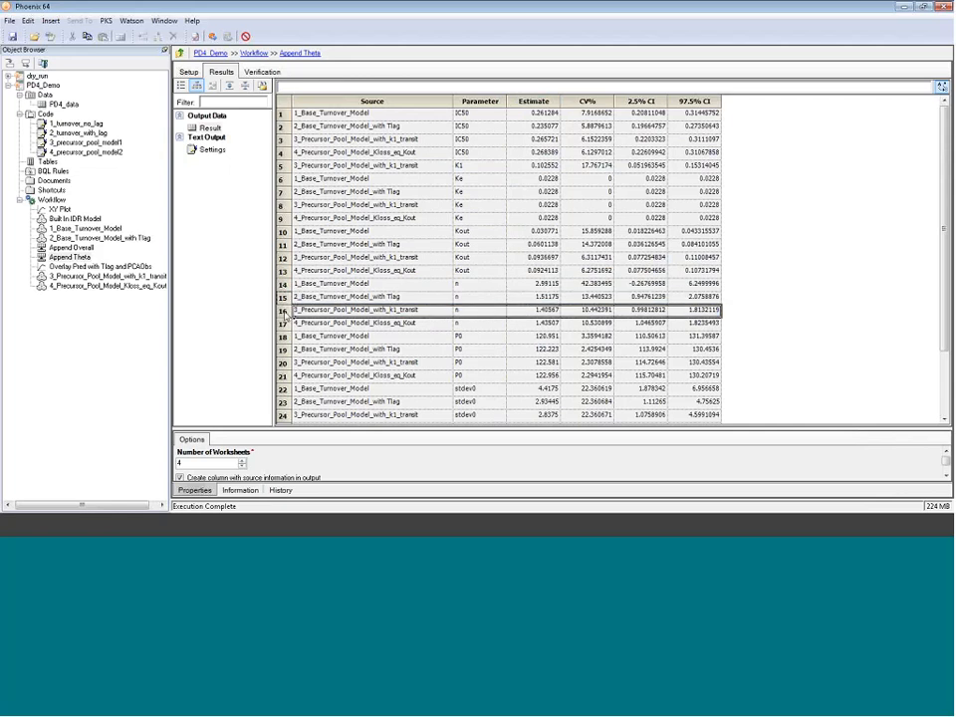
left_click_drag(287, 311, 647, 325)
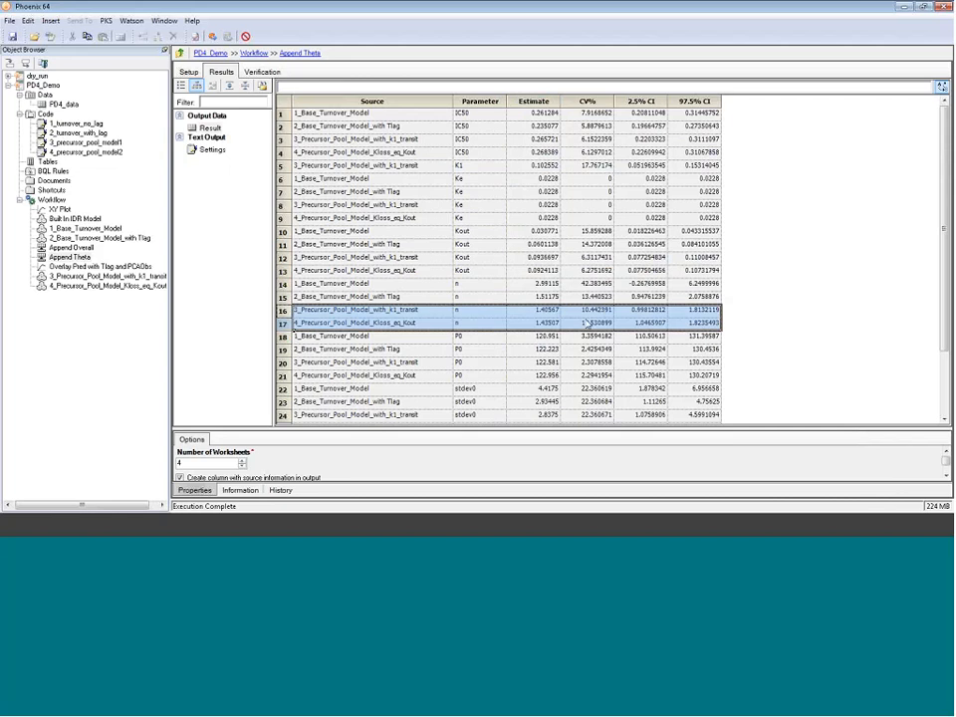
scroll(600, 327, "down", 2)
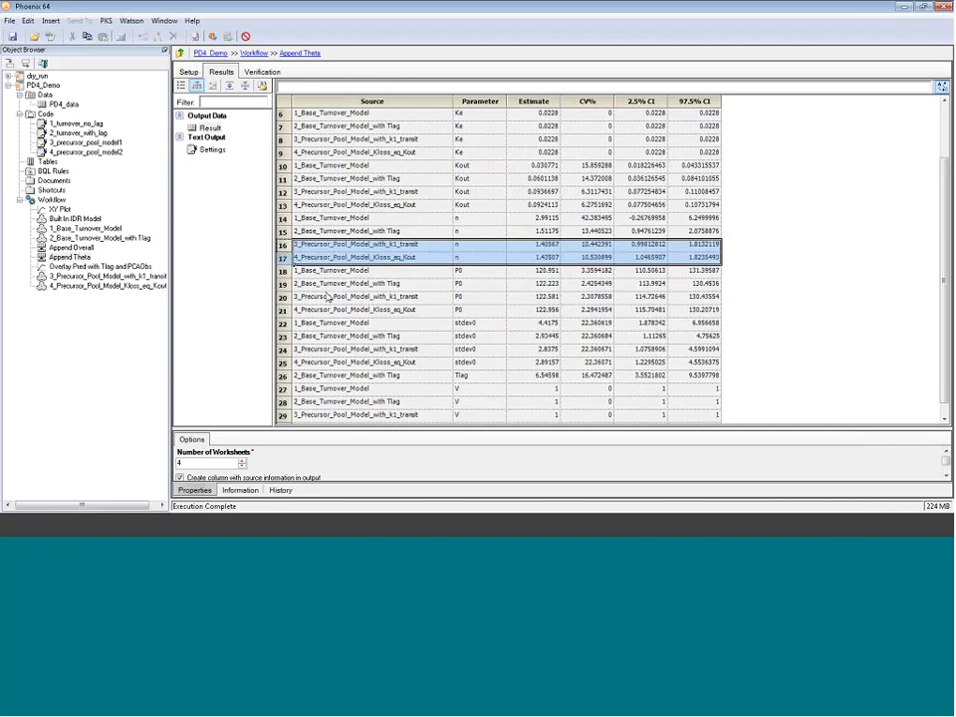
Compare the P0 estimates and CV% across the two turnover models and the two precursor pool models.
left_click_drag(282, 271, 287, 303)
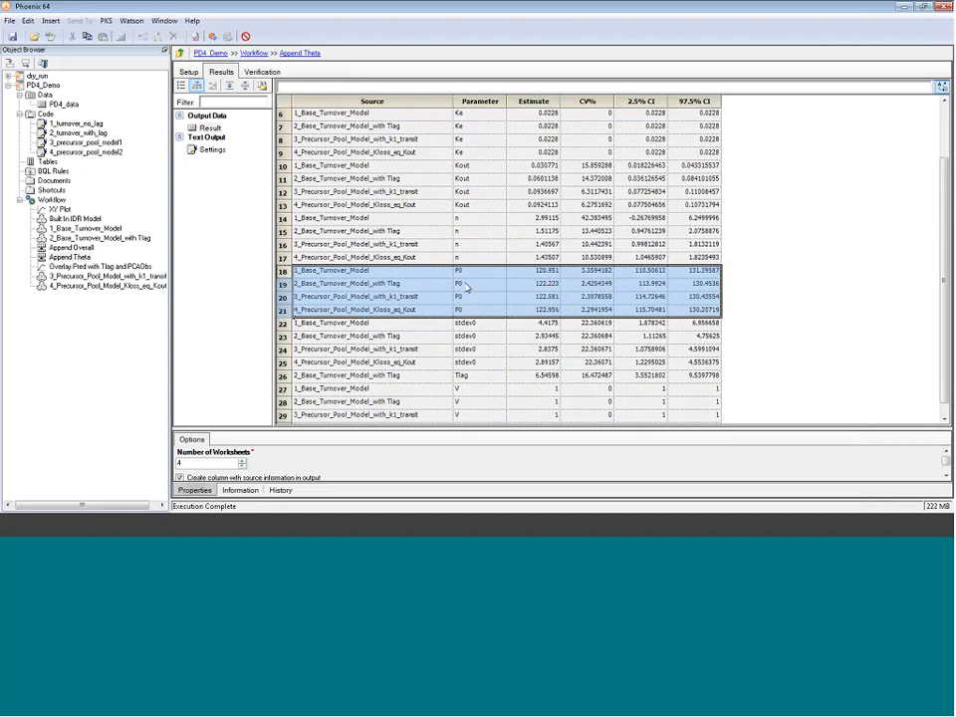
left_click(597, 271)
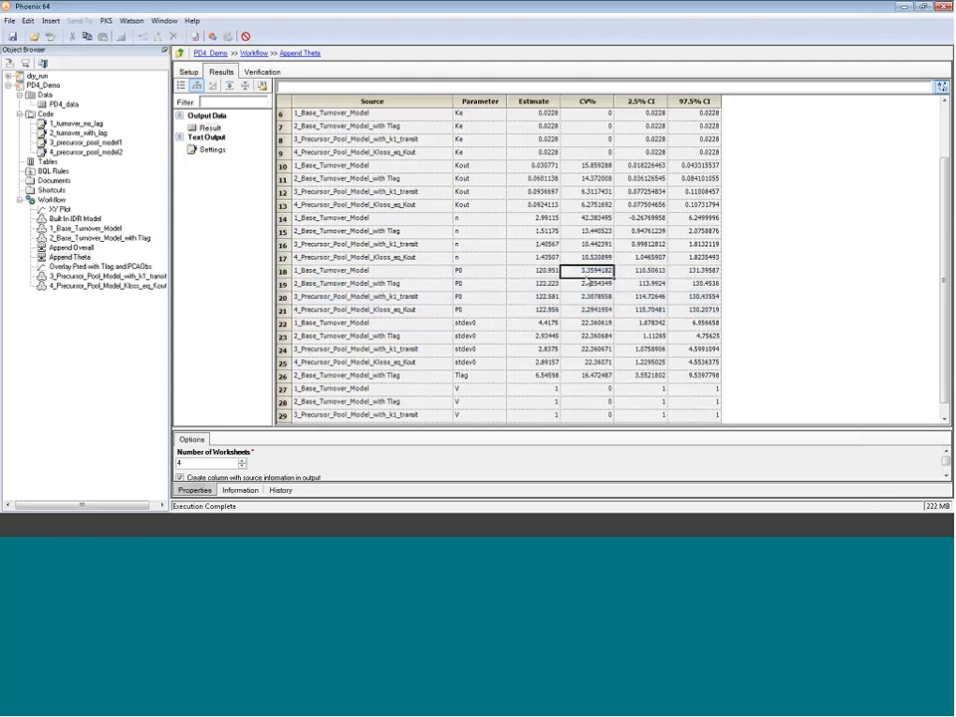
left_click(599, 297)
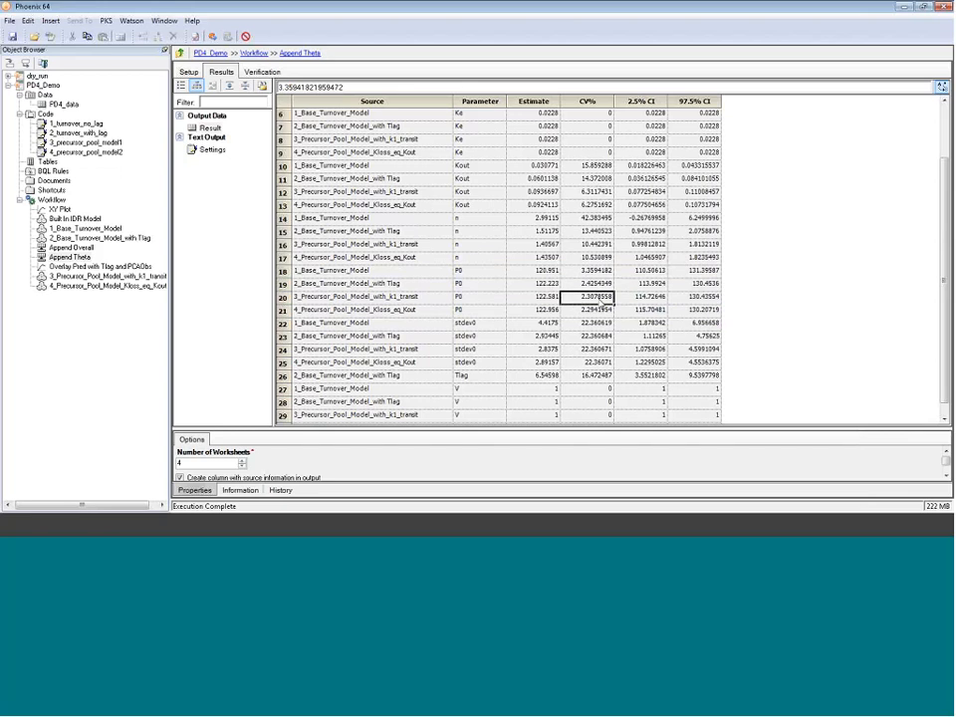
left_click(598, 309)
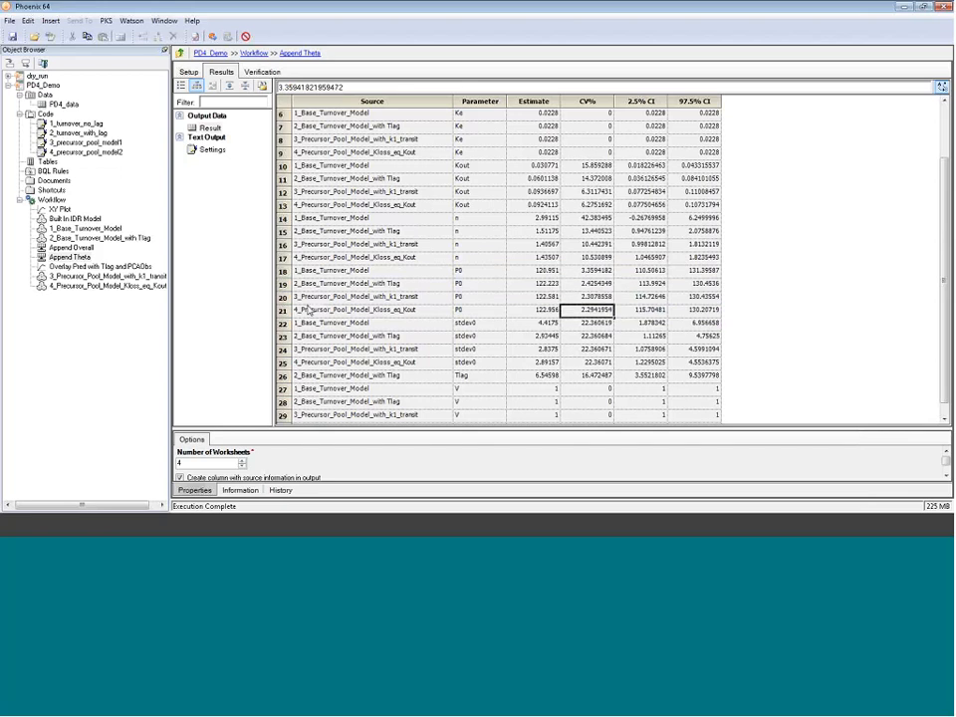
scroll(413, 309, "down", 1)
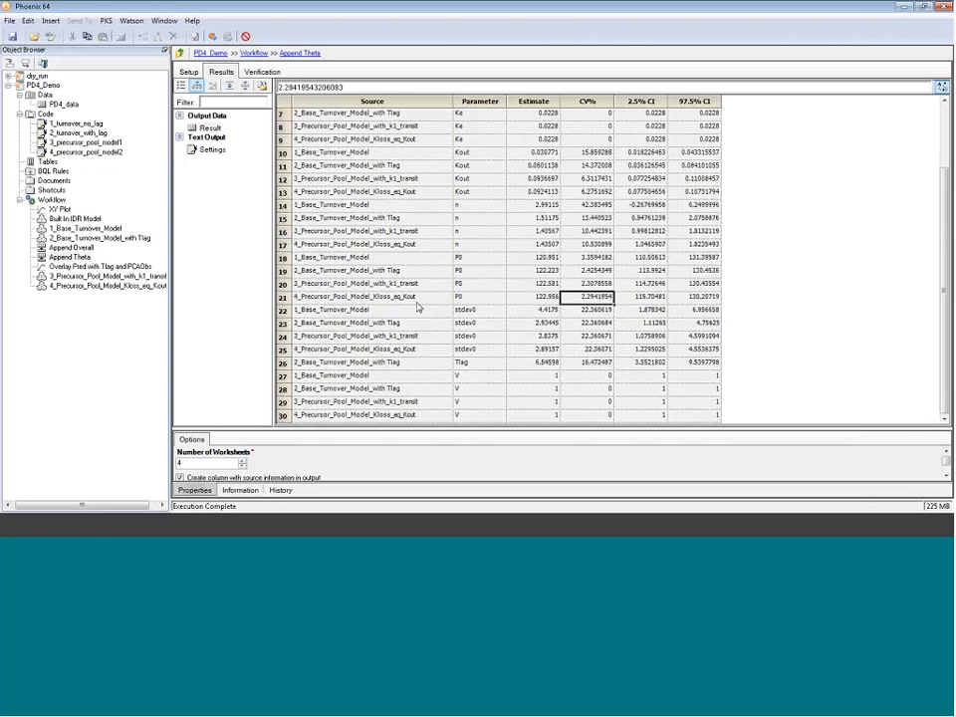
scroll(418, 308, "up", 2)
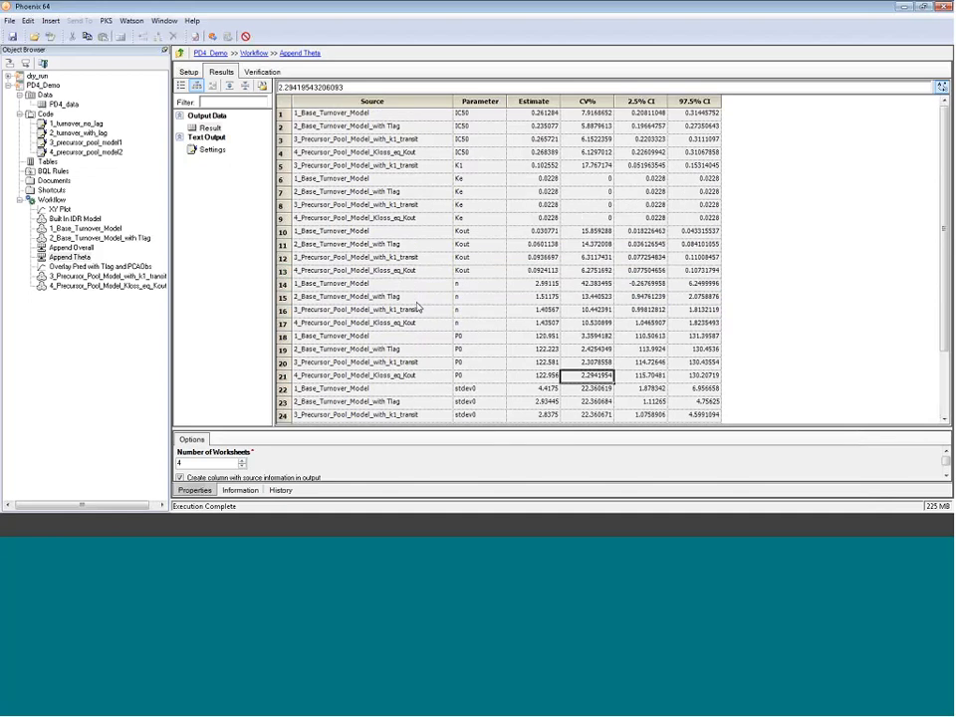
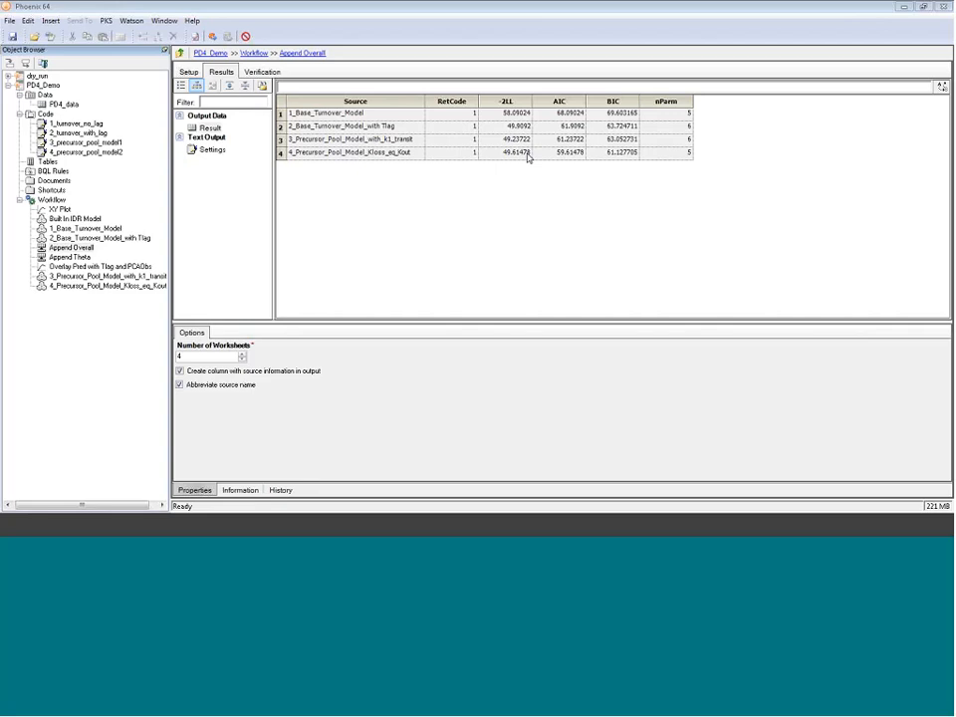
Add a fifth worksheet to Append Overall and set its source to the Overall result of the Built In IDR Model.
left_click(64, 103)
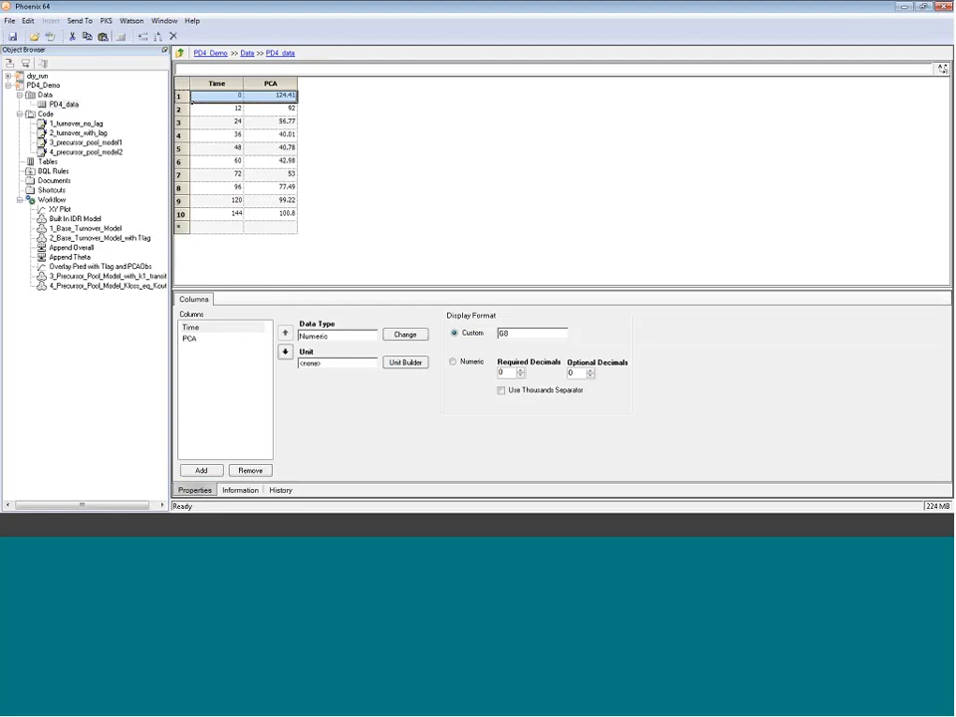
left_click(72, 247)
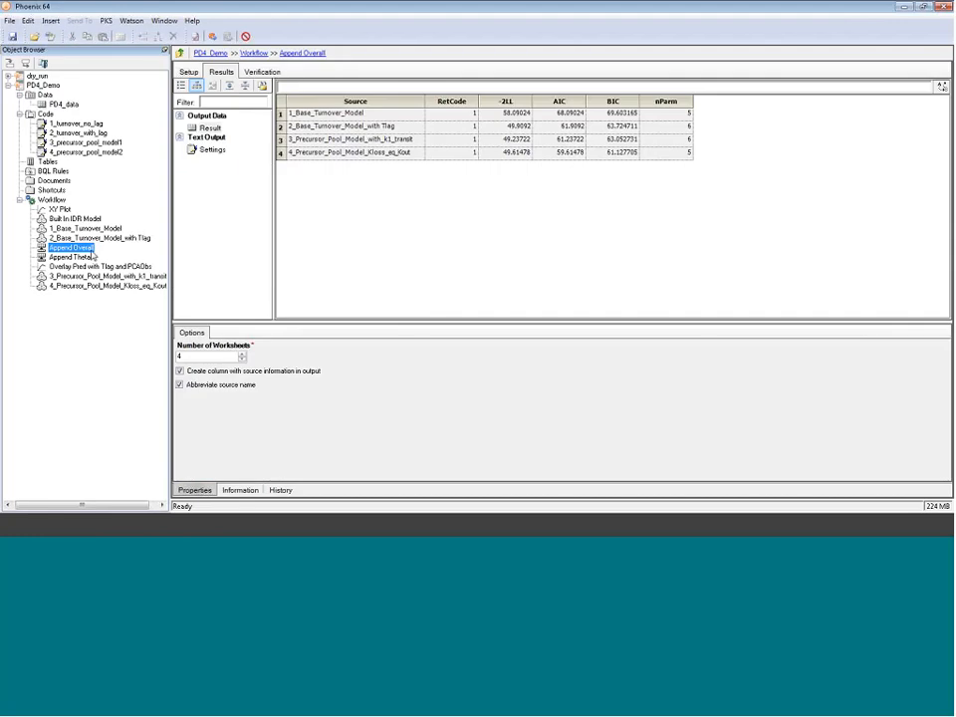
left_click(188, 73)
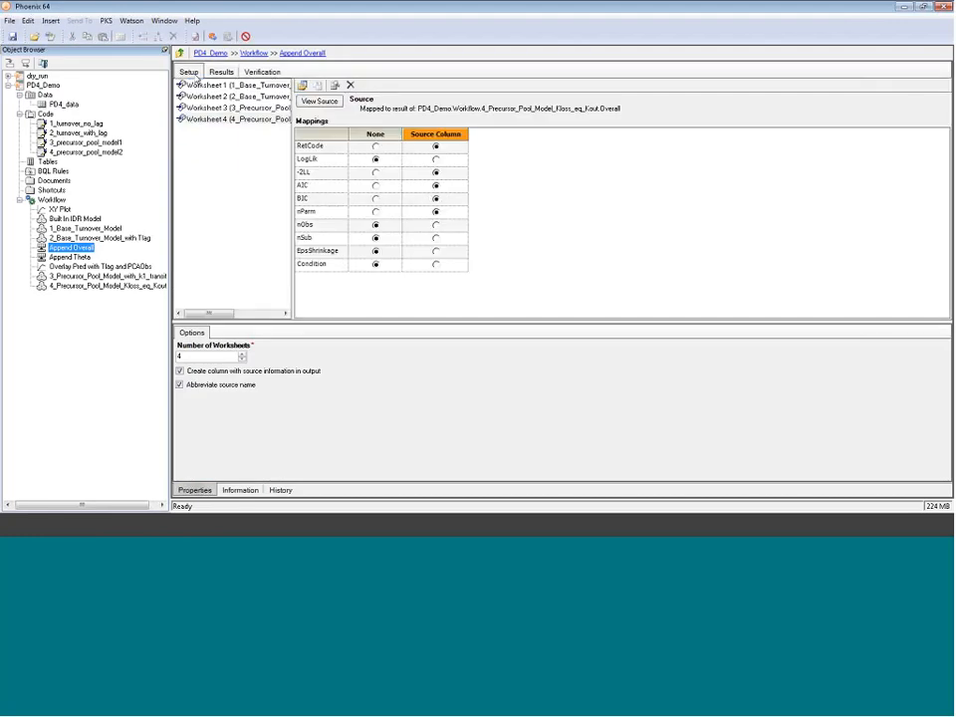
left_click(241, 355)
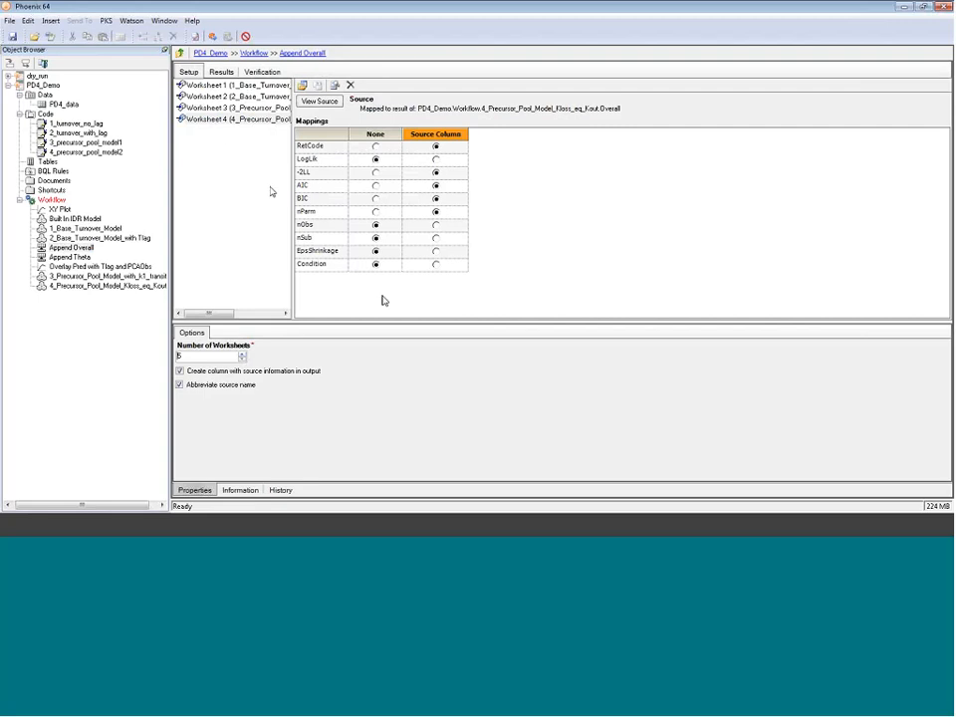
left_click(209, 130)
left_click(301, 86)
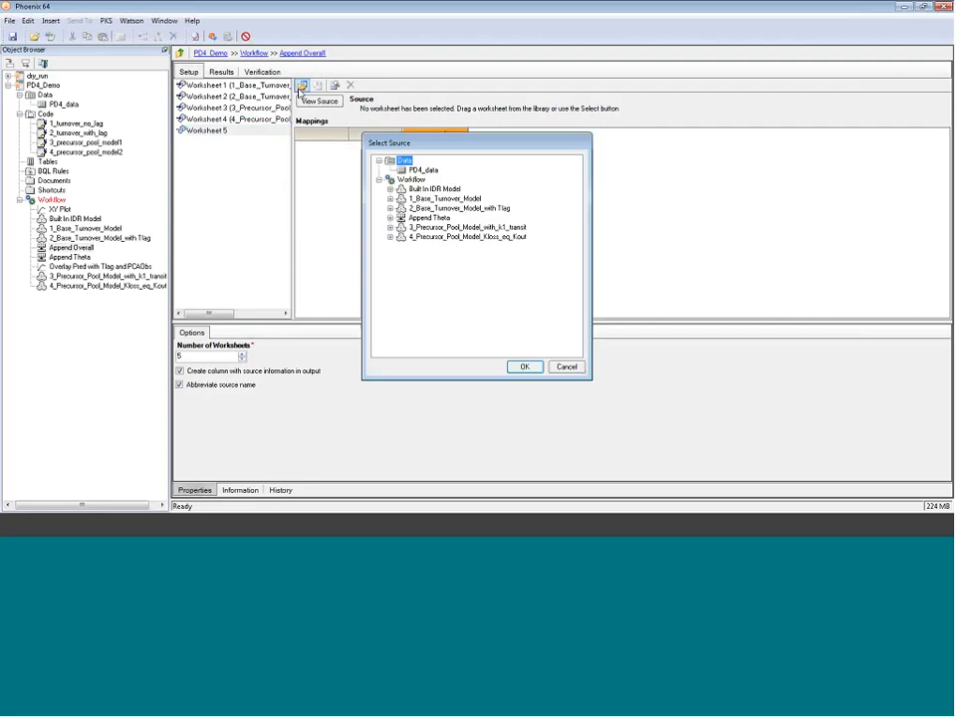
double_click(422, 188)
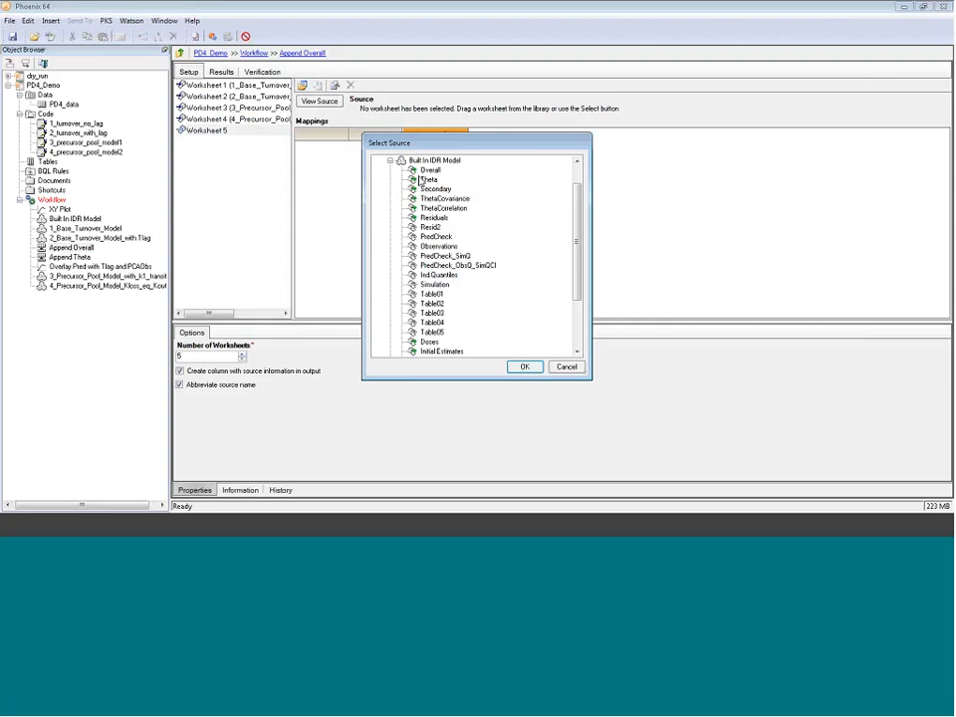
left_click(525, 366)
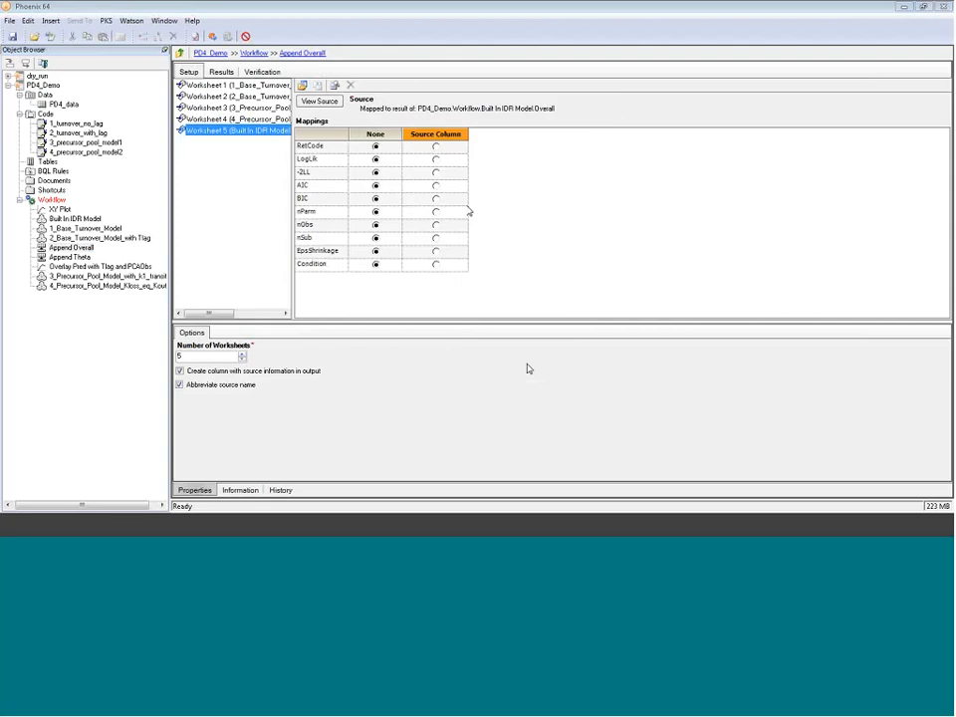
Map RetCode, -2LL, AIC, BIC and nParm of Worksheet 5 as source columns and execute Append Overall.
left_click(435, 147)
left_click(435, 173)
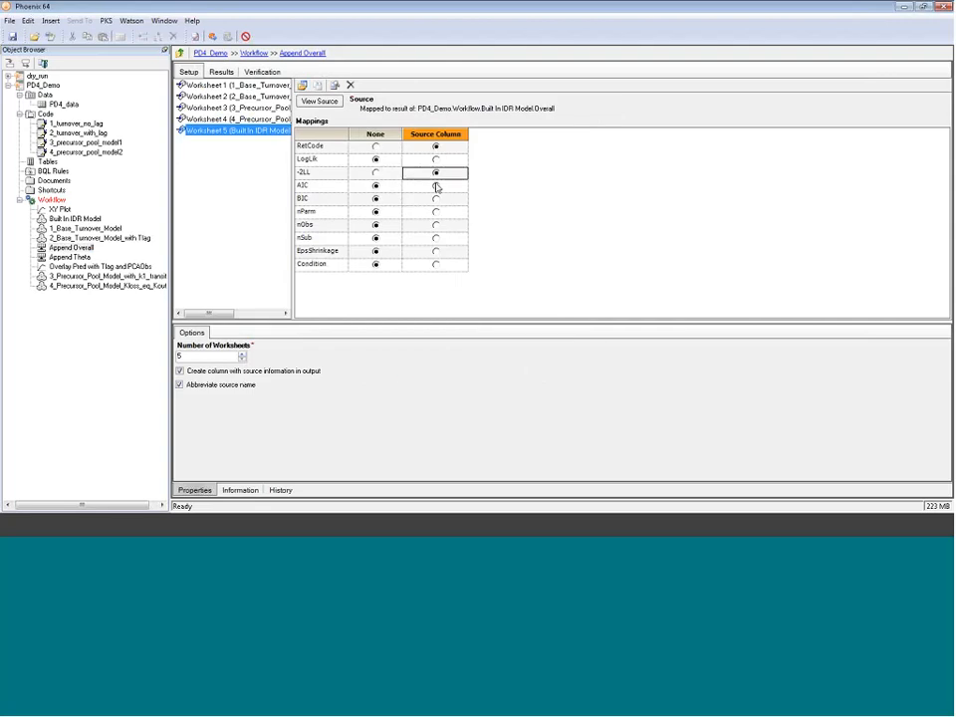
left_click(435, 185)
left_click(435, 198)
left_click(435, 212)
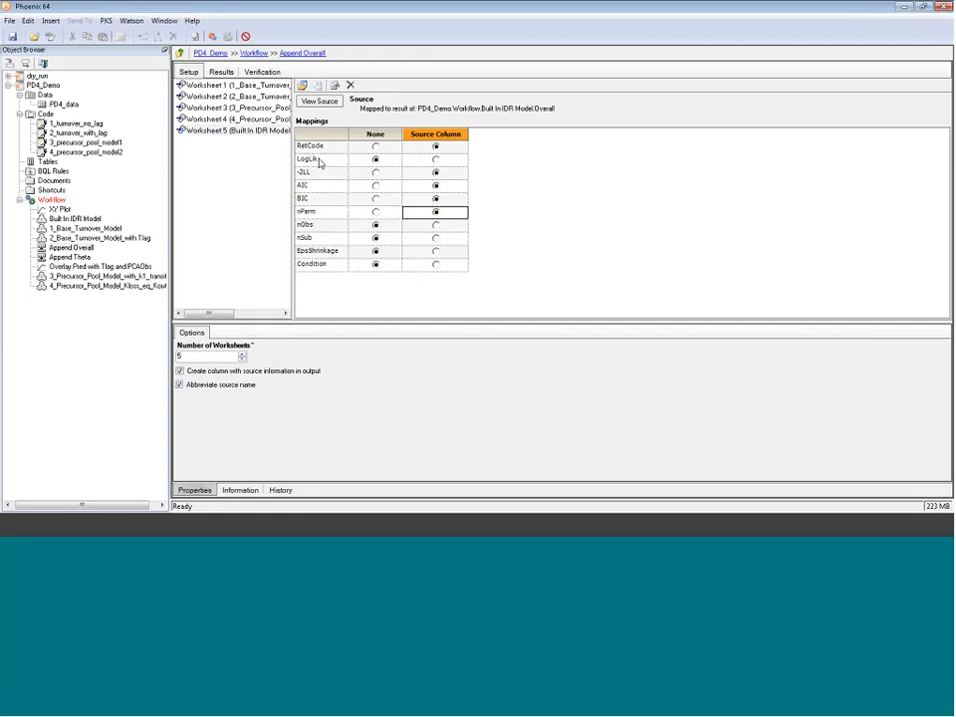
left_click(213, 35)
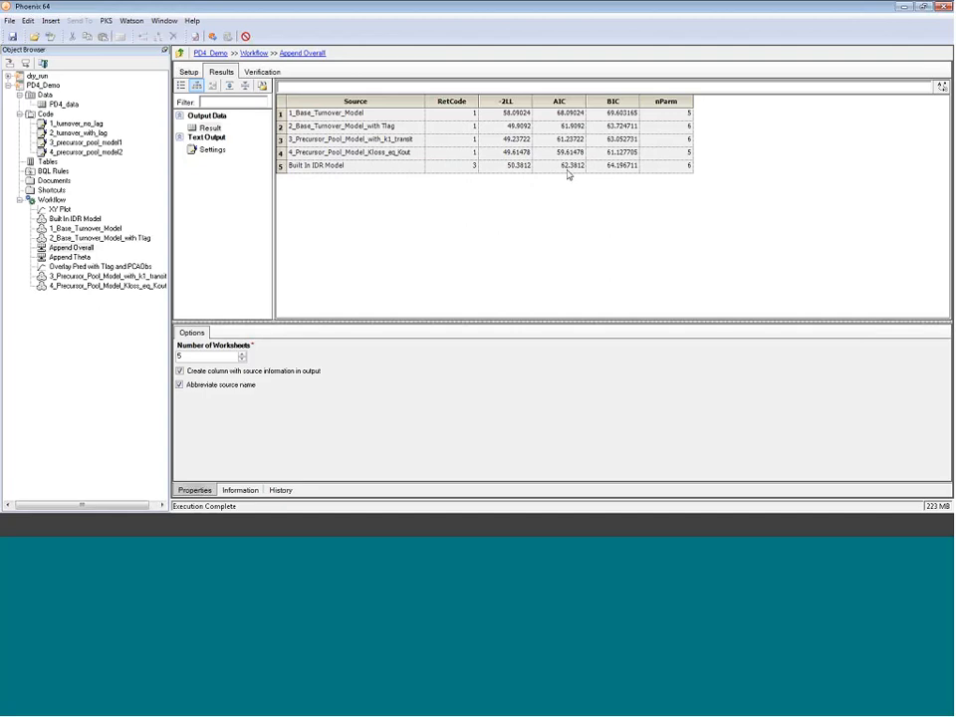
Compare the RetCode, AIC and BIC of the Built In IDR Model with those of the other four models.
left_click(451, 169)
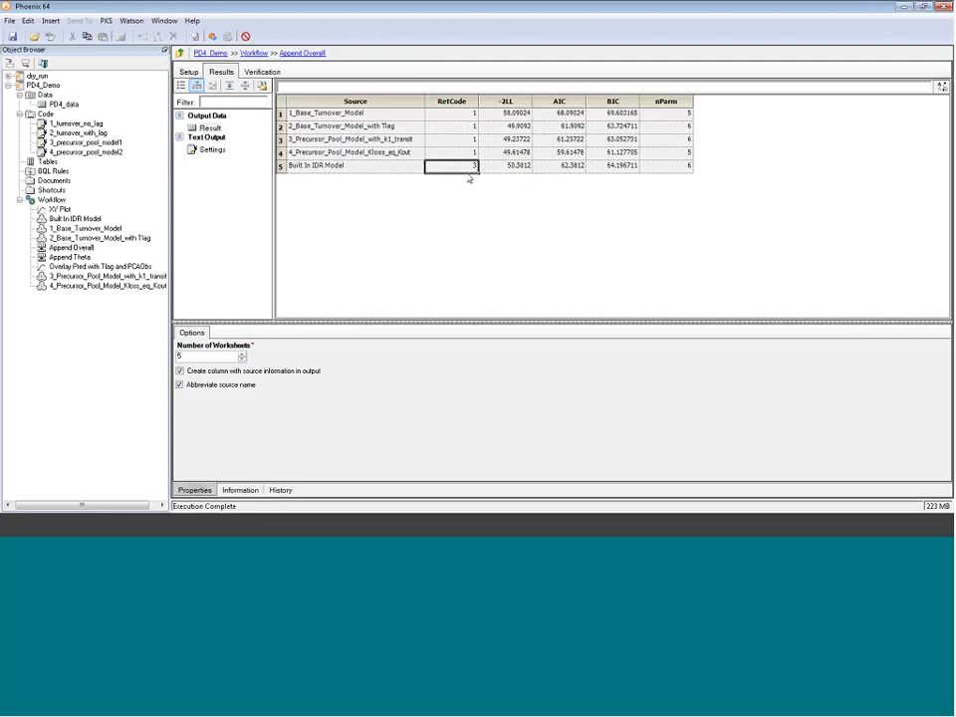
left_click(452, 100)
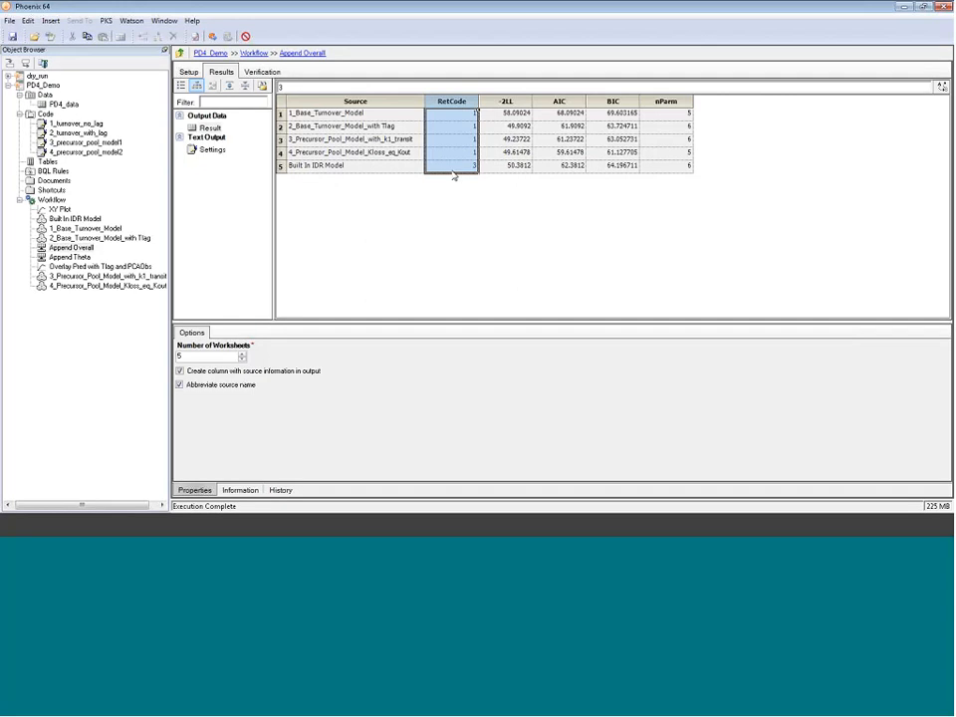
left_click(574, 168)
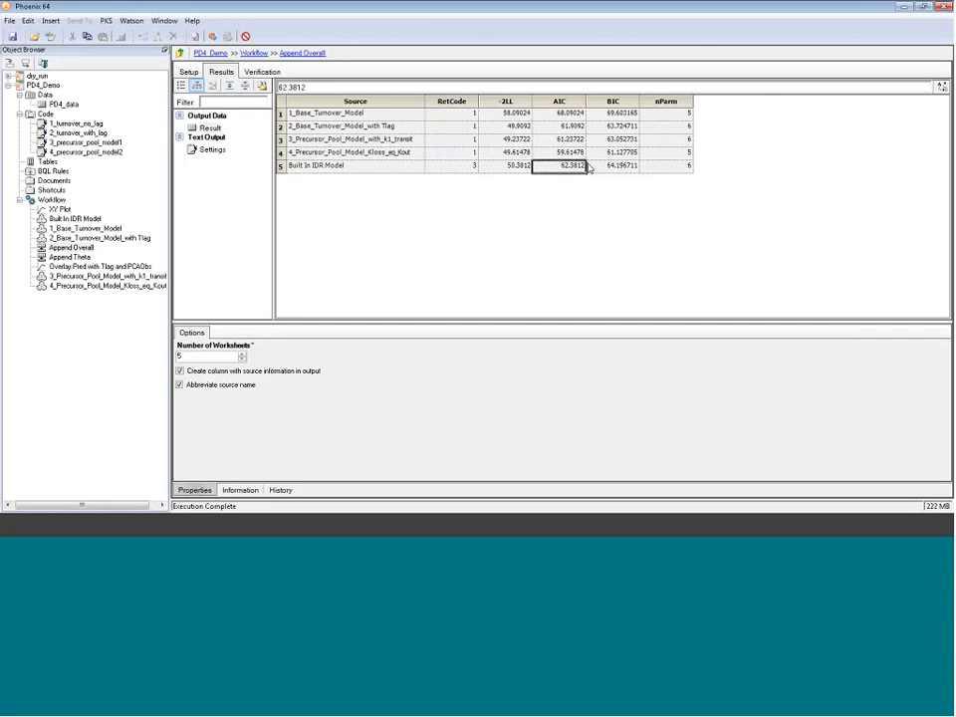
left_click(591, 168)
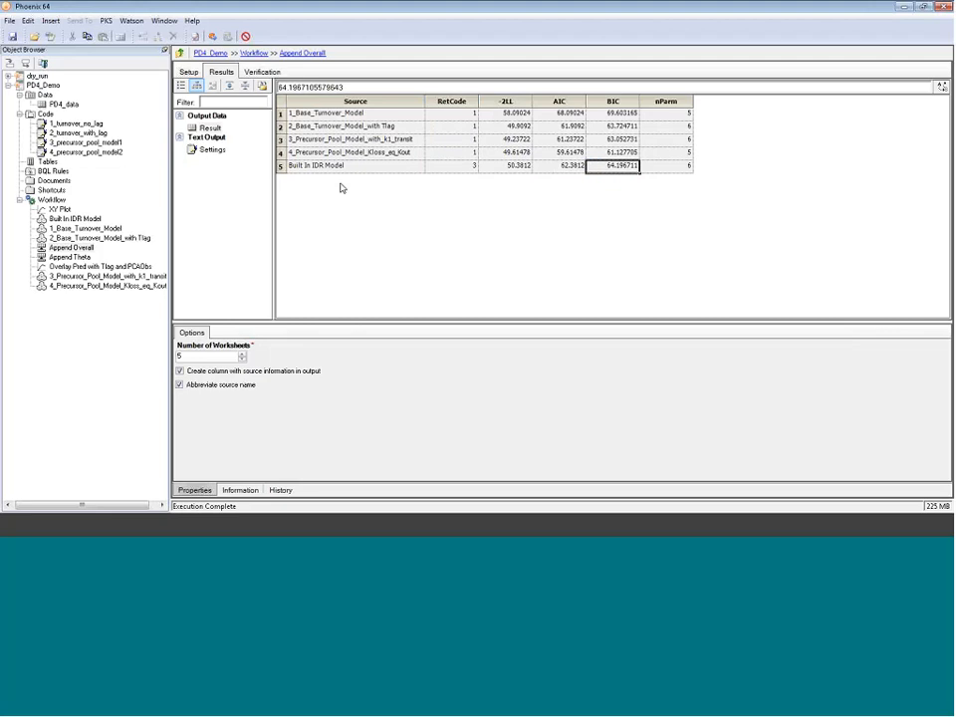
left_click(458, 167)
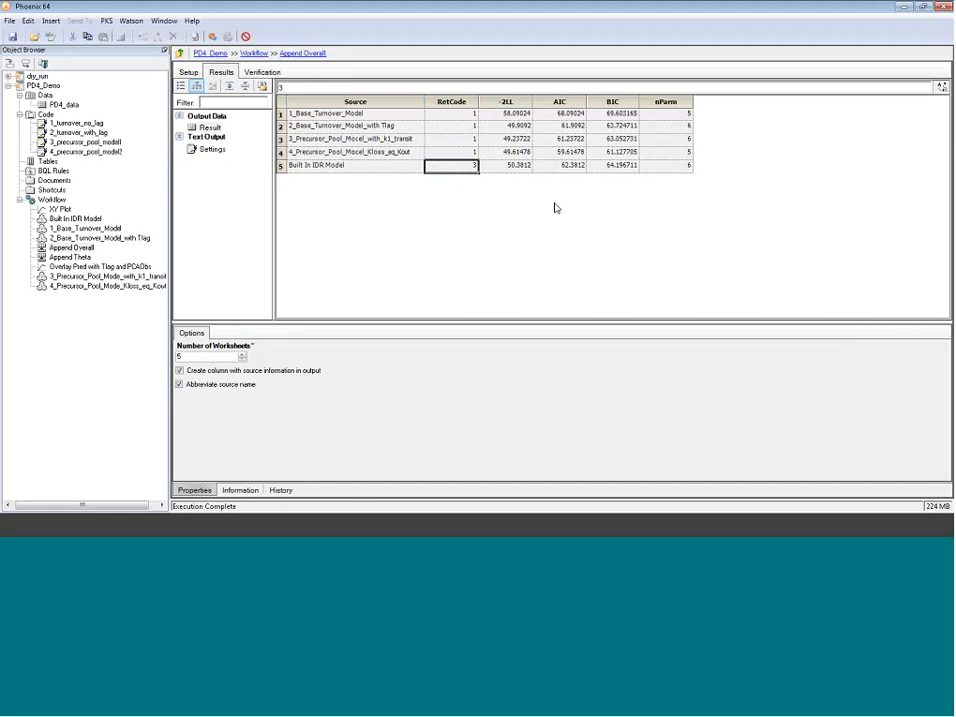
Add a fifth worksheet to Append Theta and set its source to the Theta result of the Built In IDR Model.
left_click(77, 257)
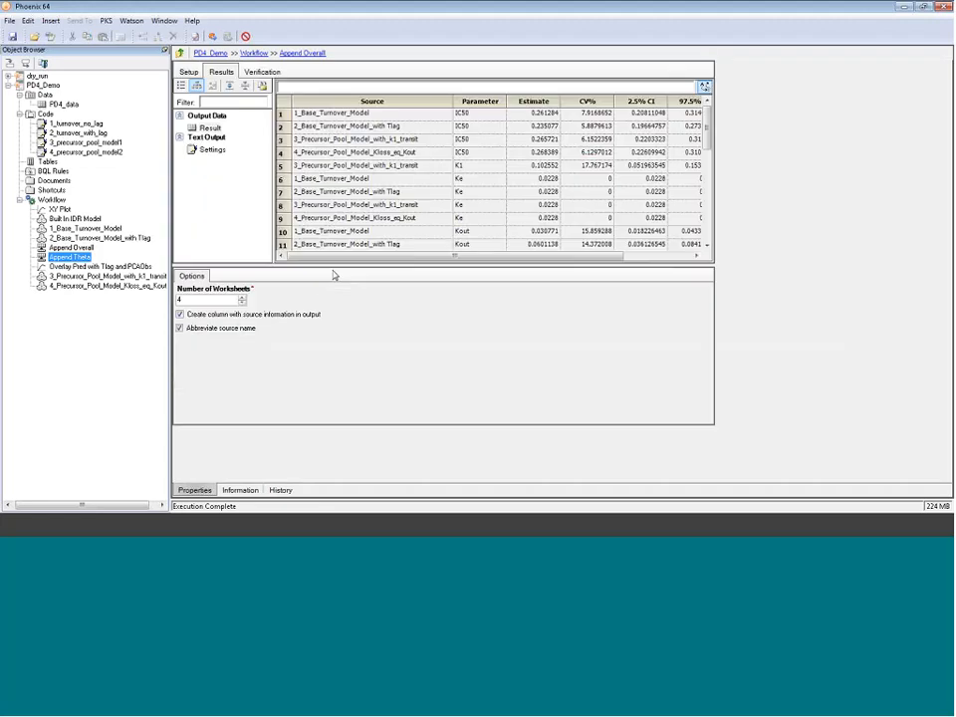
left_click(189, 73)
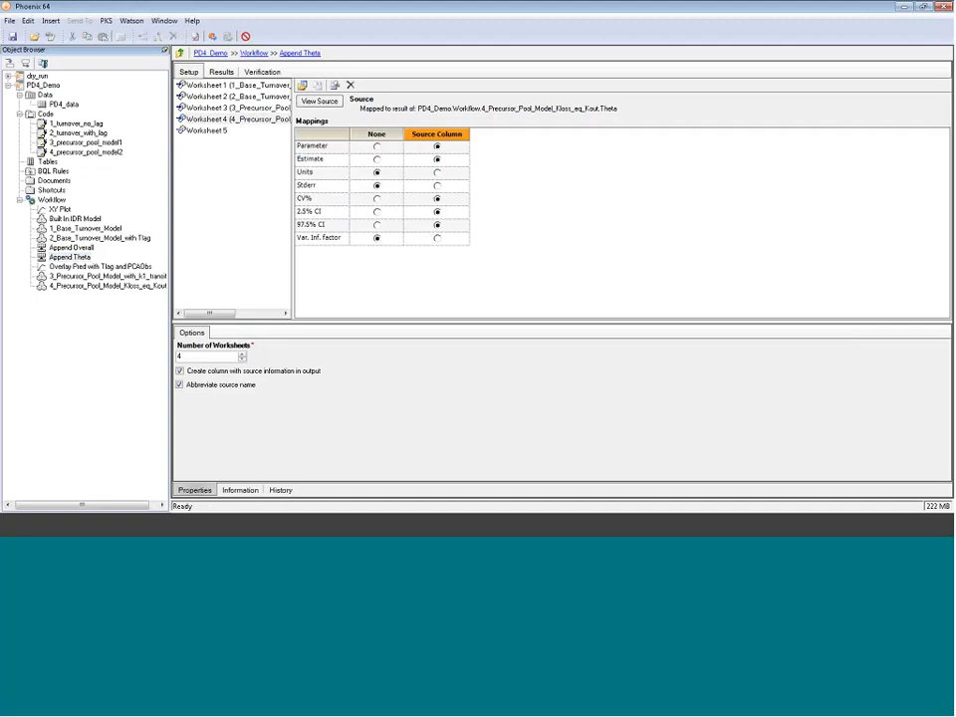
left_click(209, 130)
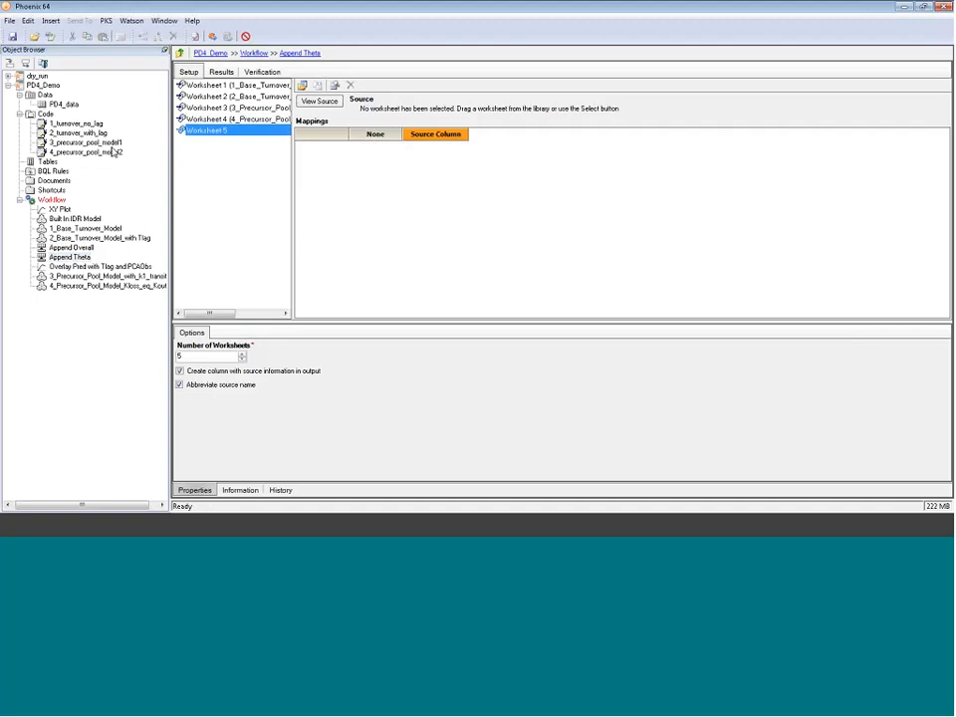
left_click(303, 87)
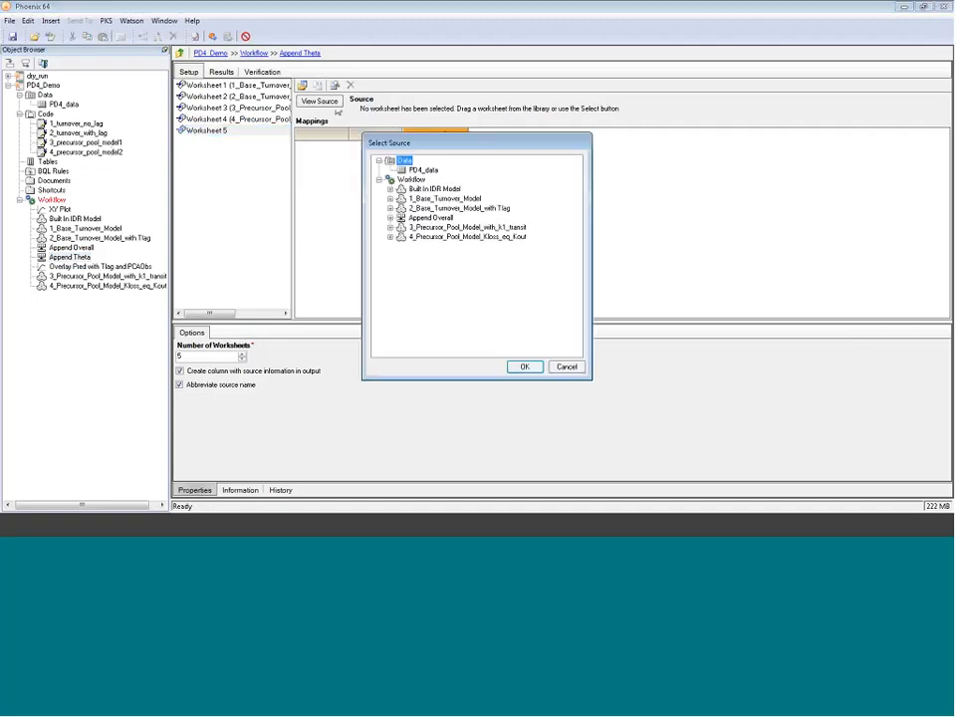
left_click(389, 190)
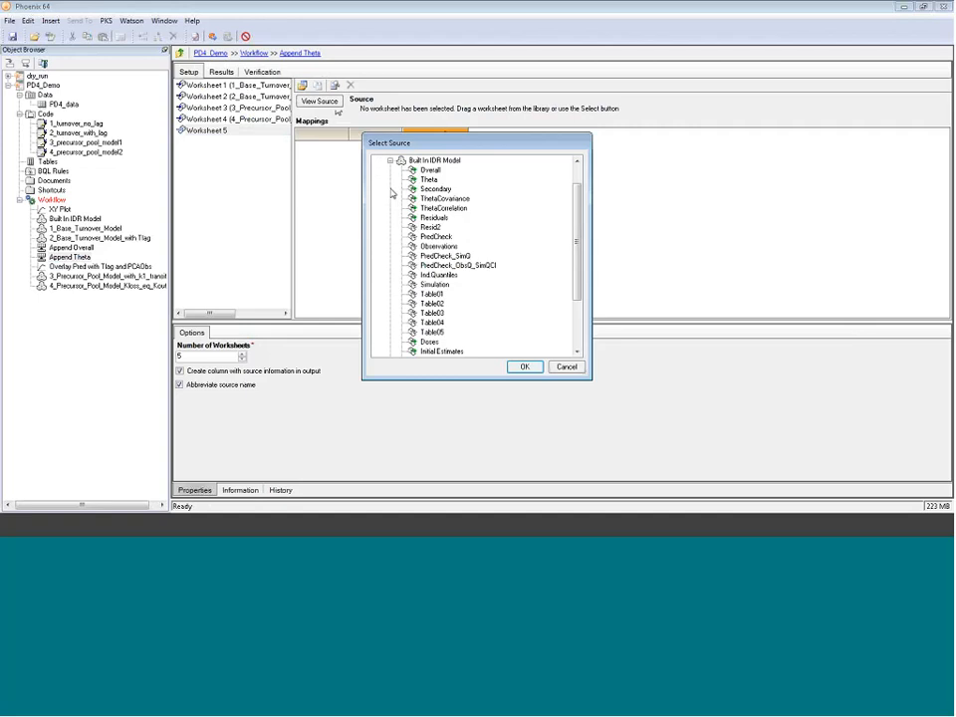
left_click(438, 180)
left_click(525, 366)
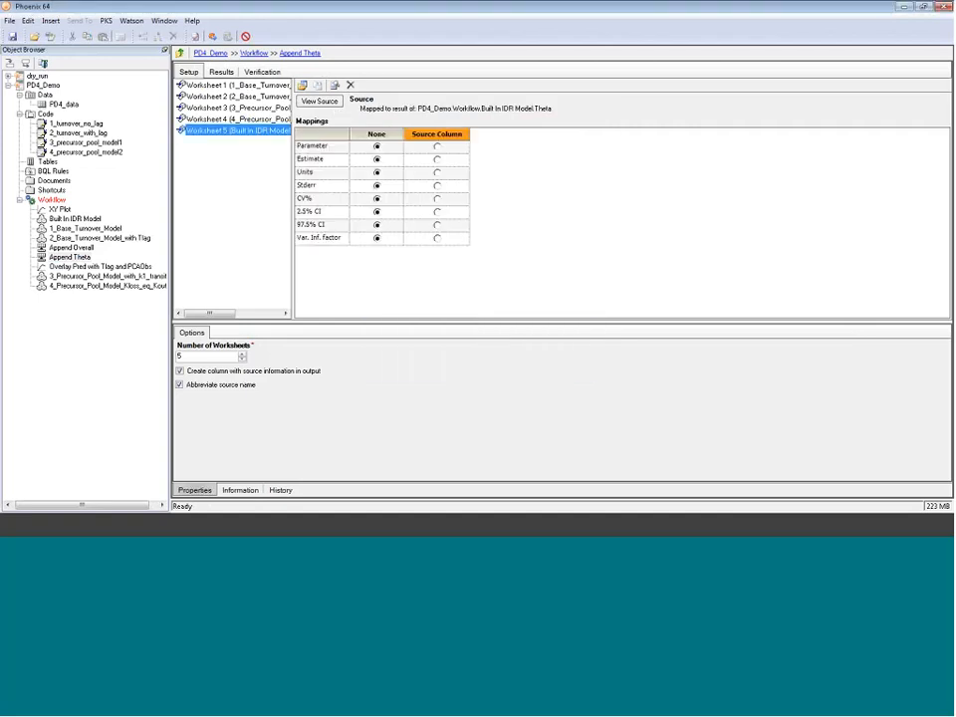
Map Parameter, Estimate, CV%, 2.5% CI and 97.5% CI of Worksheet 5 as source columns and execute Append Theta.
left_click(436, 145)
left_click(436, 158)
left_click(436, 198)
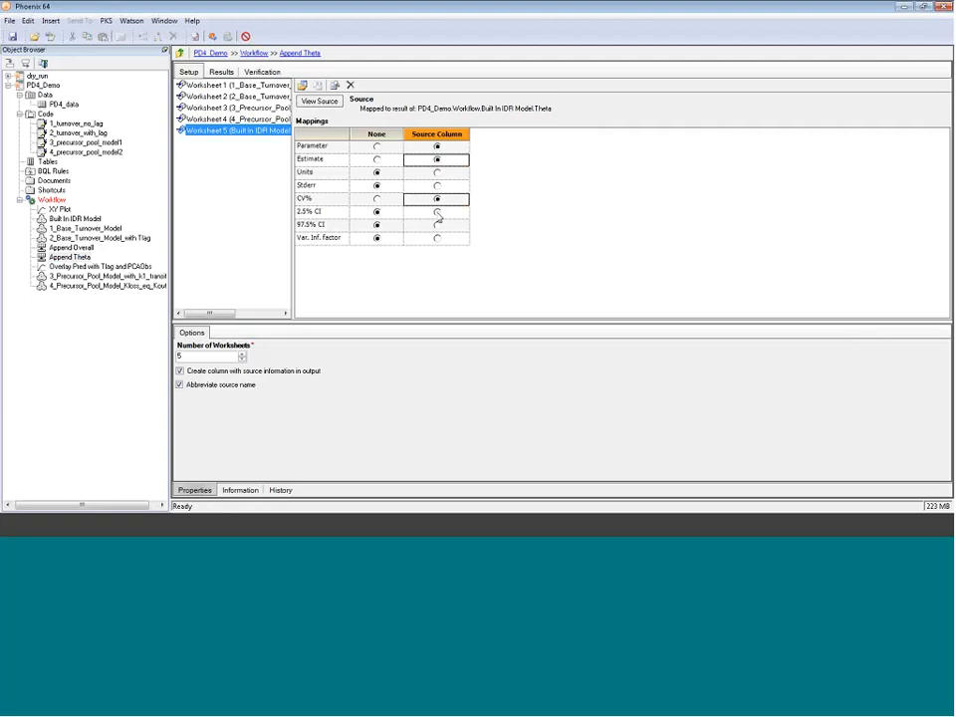
left_click(436, 211)
left_click(436, 224)
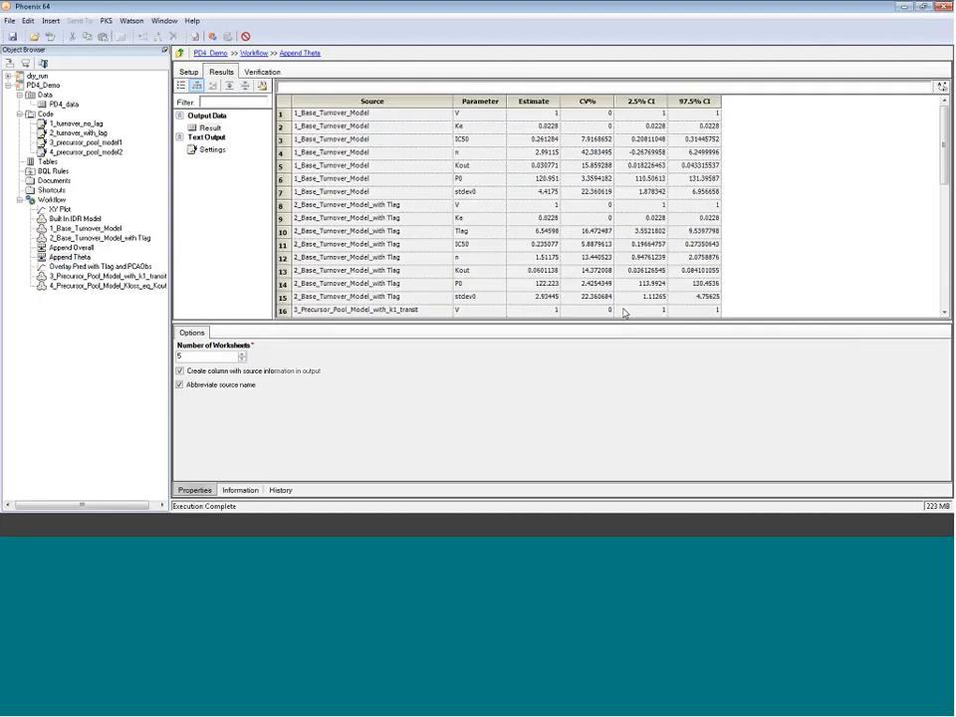
Sort the Append Theta result worksheet by Parameter in ascending order and enlarge the result area.
left_click(942, 87)
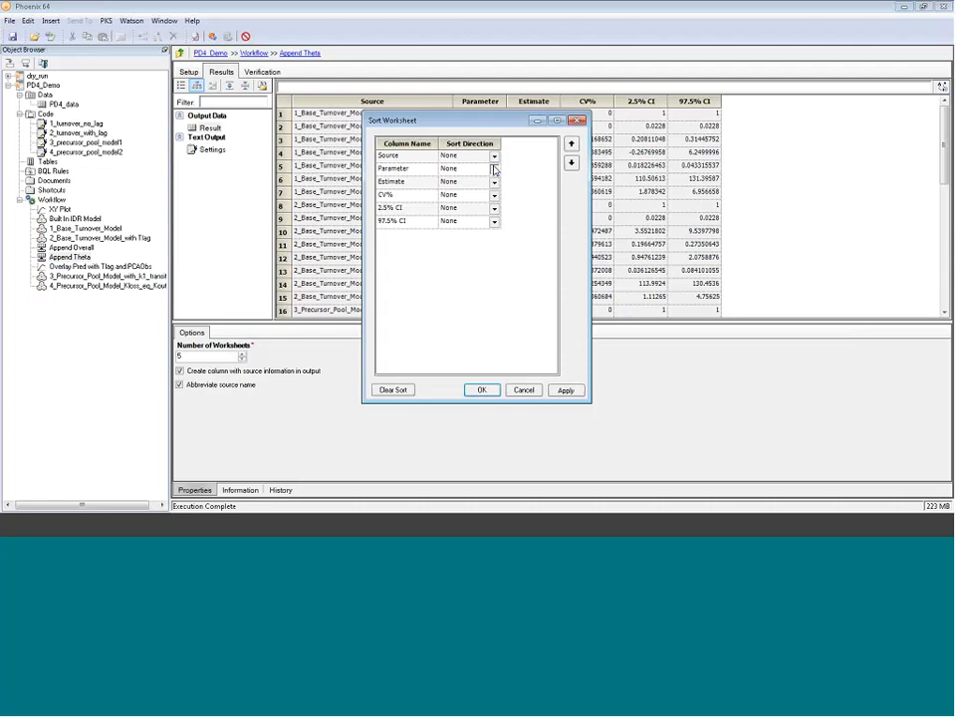
left_click(481, 389)
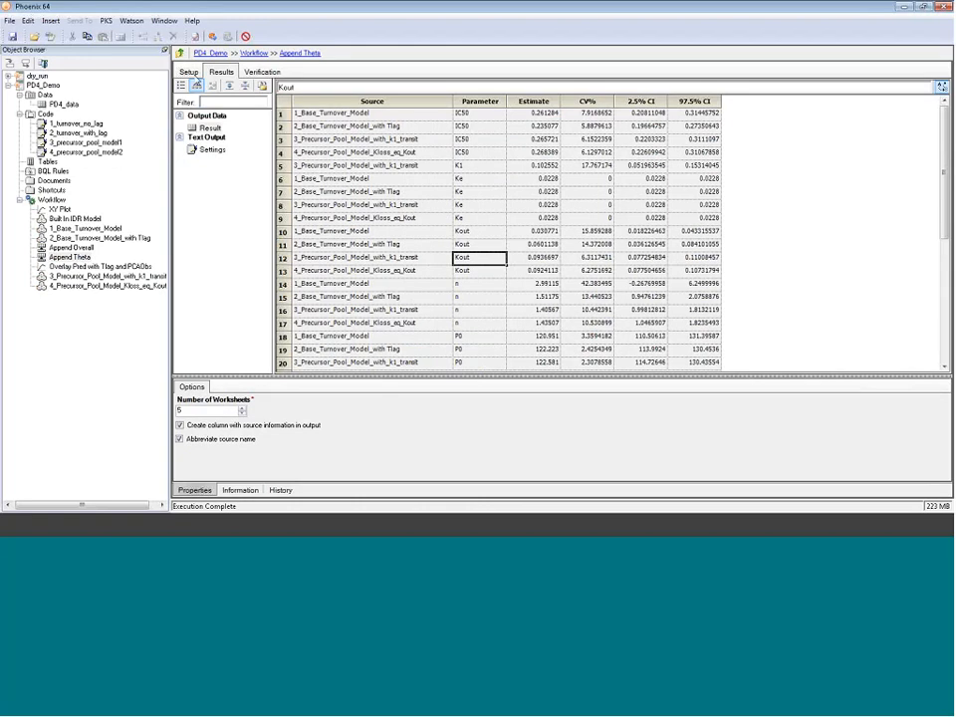
Check the Built In IDR Model mappings of Append Theta and examine the CV% of parameter n in its results.
left_click(188, 73)
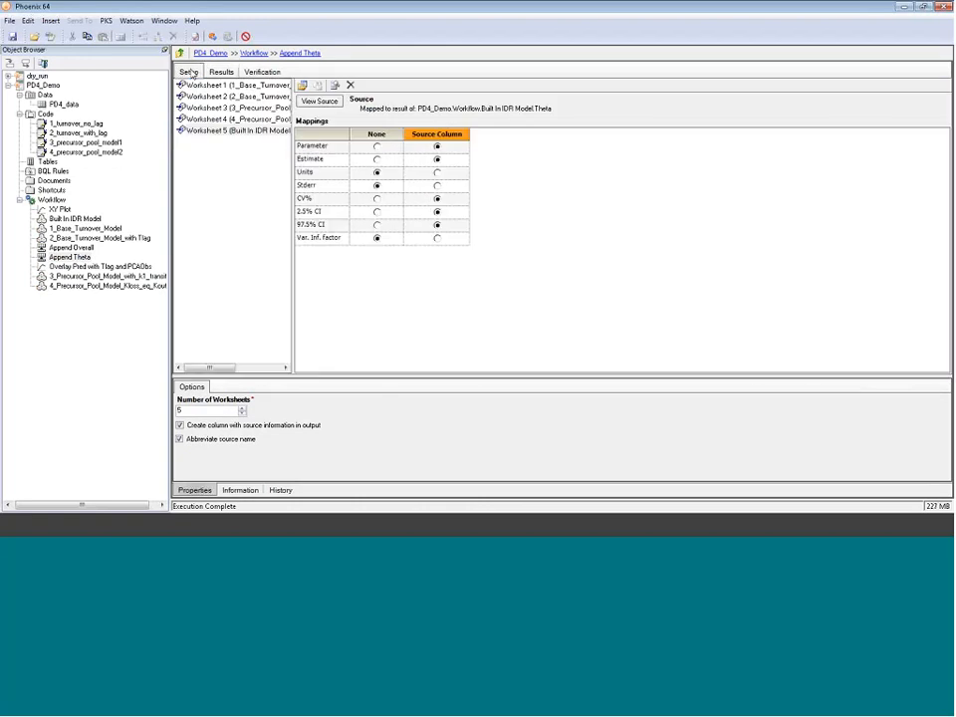
left_click(221, 72)
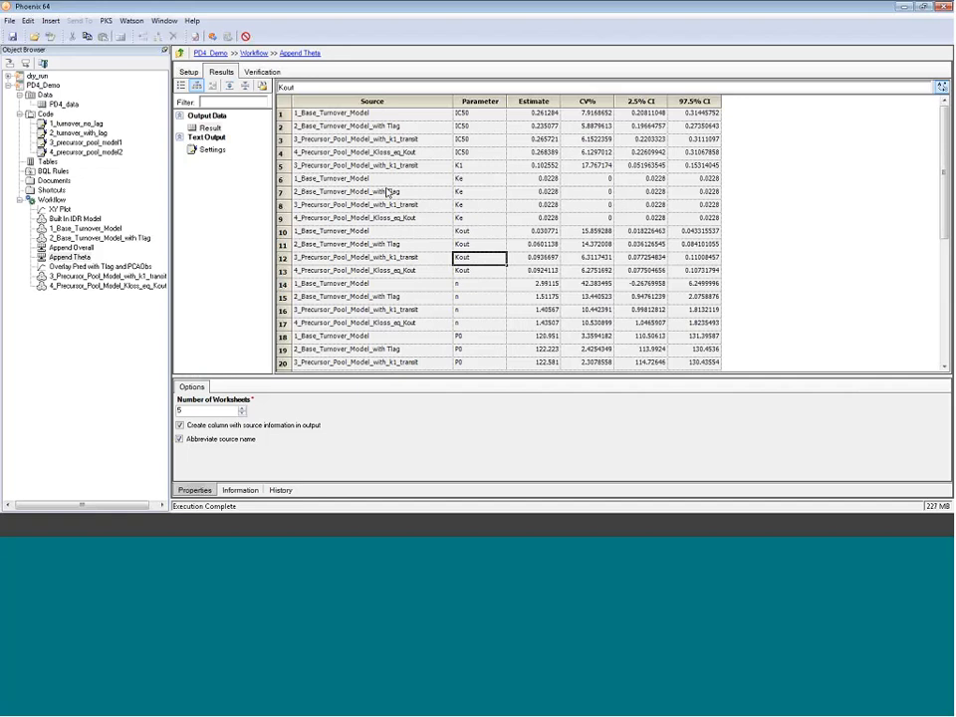
left_click(581, 285)
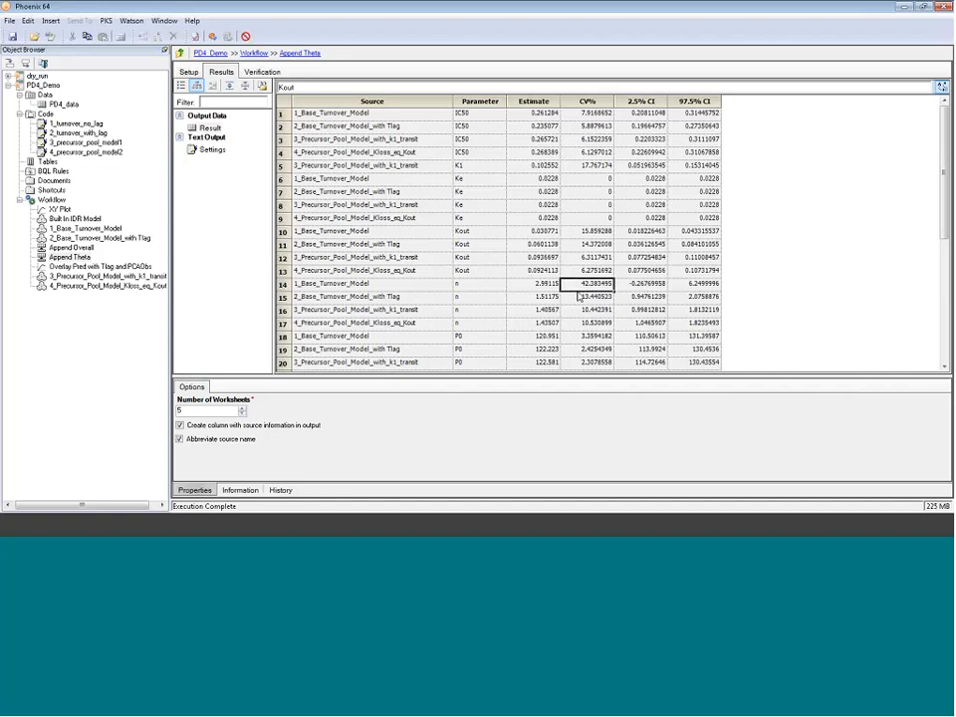
Compare the Built In IDR Model's tvKout estimate and CV% with the Kout rows of the other models in the Append Theta results.
scroll(579, 296, "down", 6)
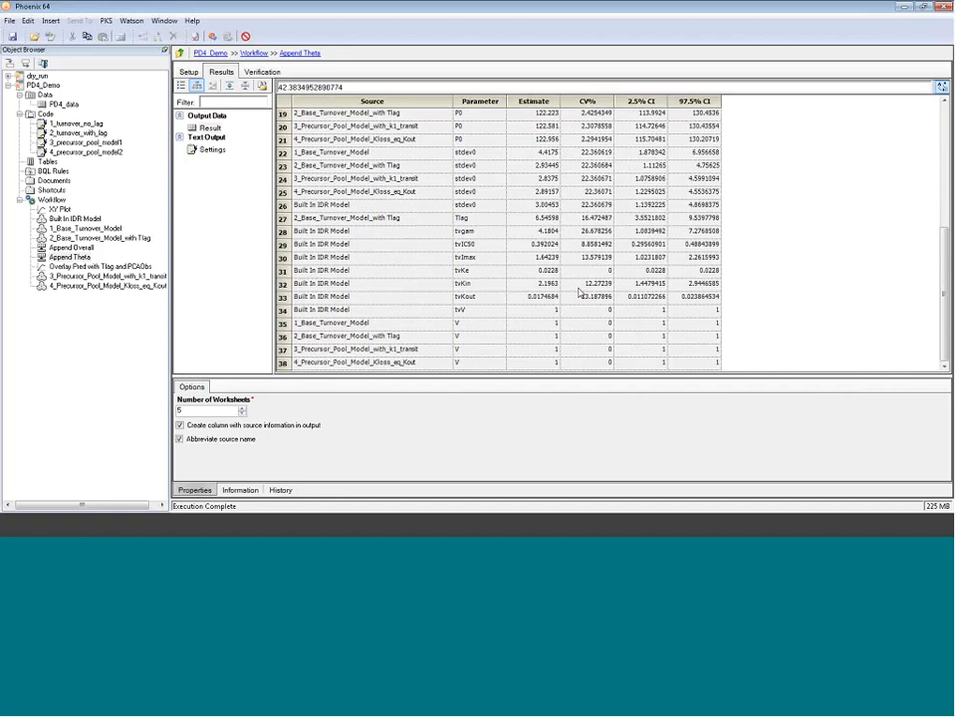
left_click(469, 234)
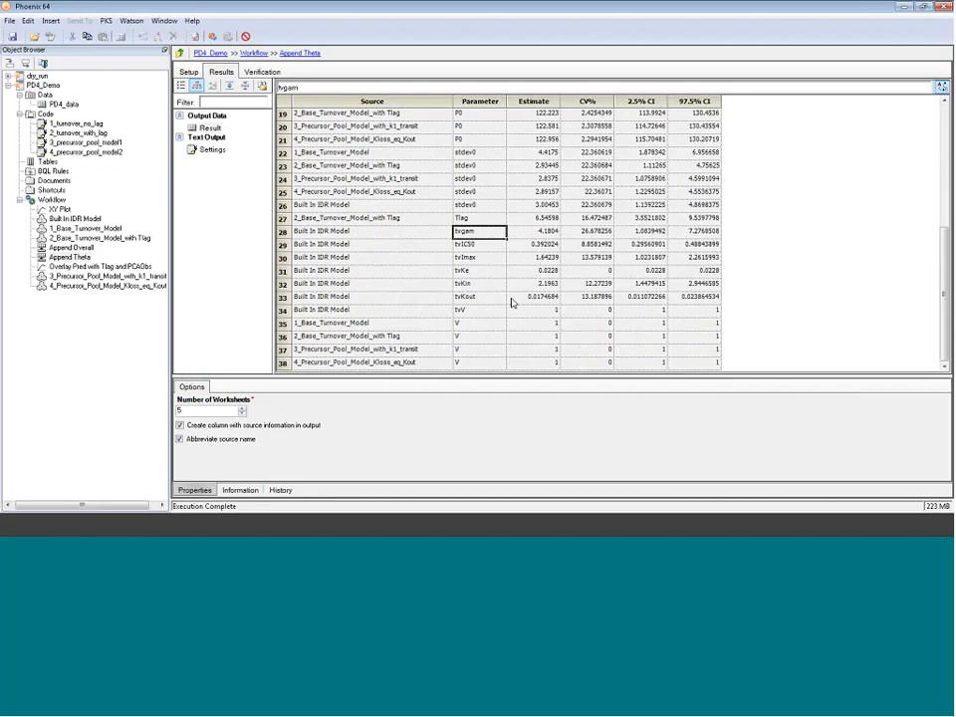
left_click(547, 299)
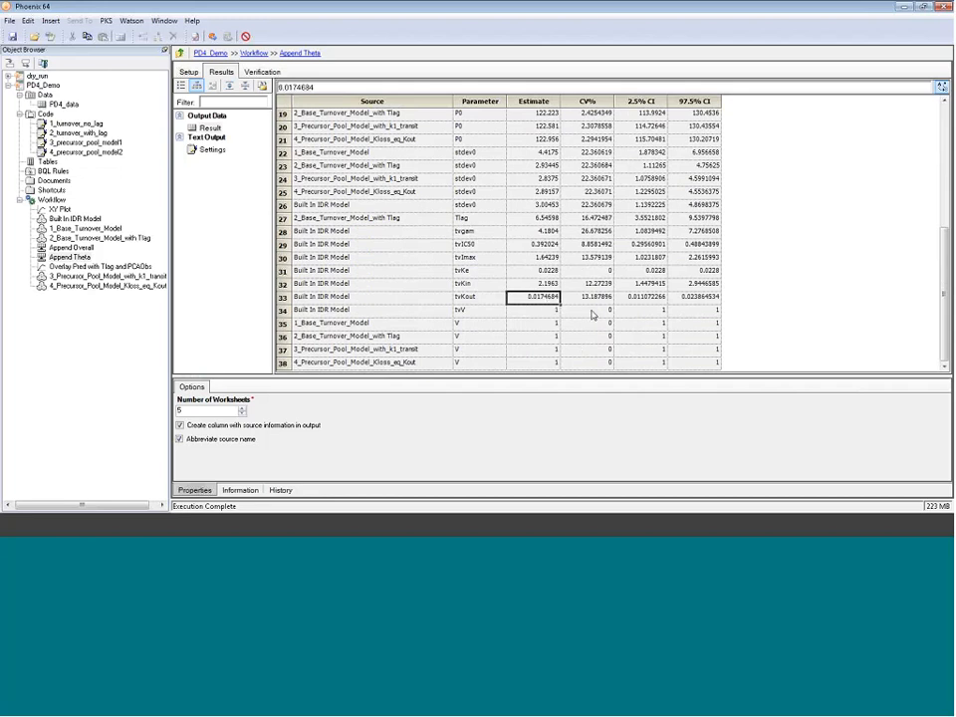
left_click(593, 300)
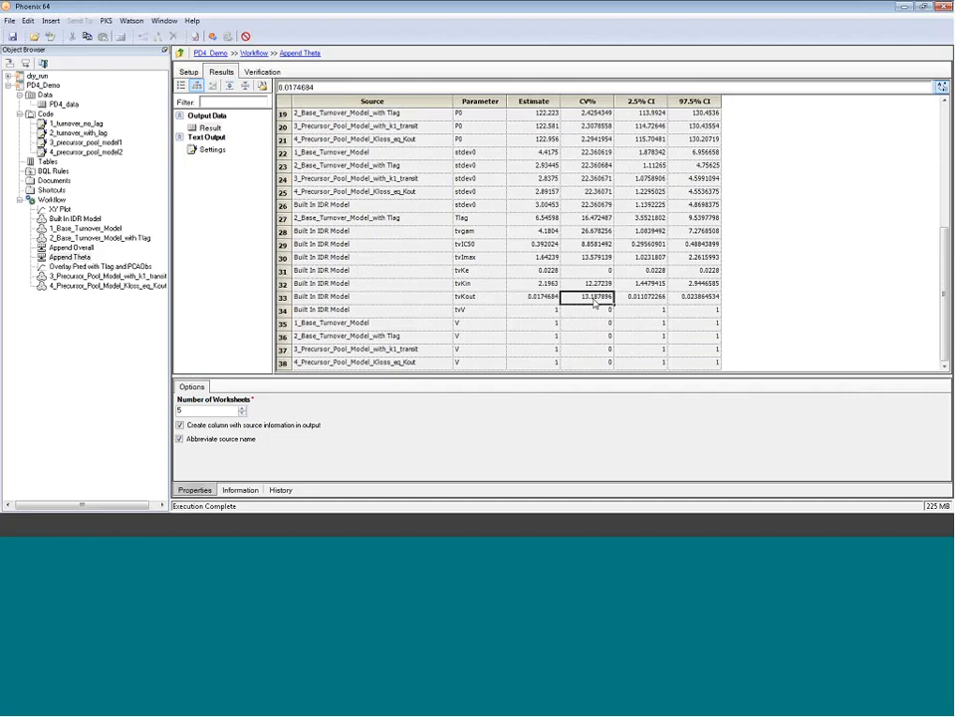
scroll(594, 303, "up", 4)
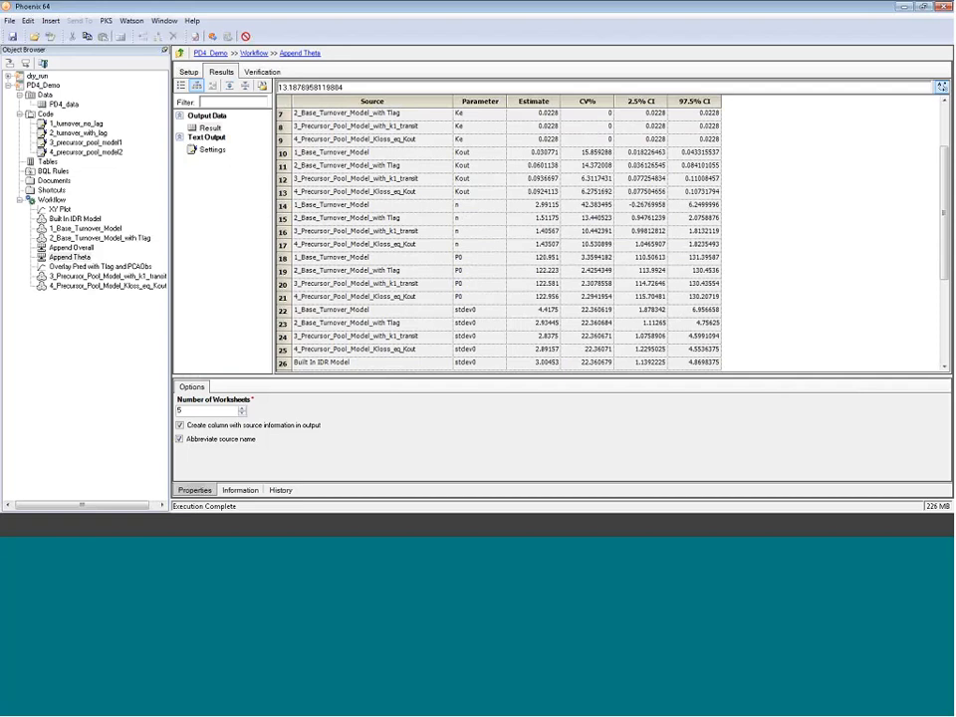
left_click(583, 192)
scroll(596, 191, "down", 4)
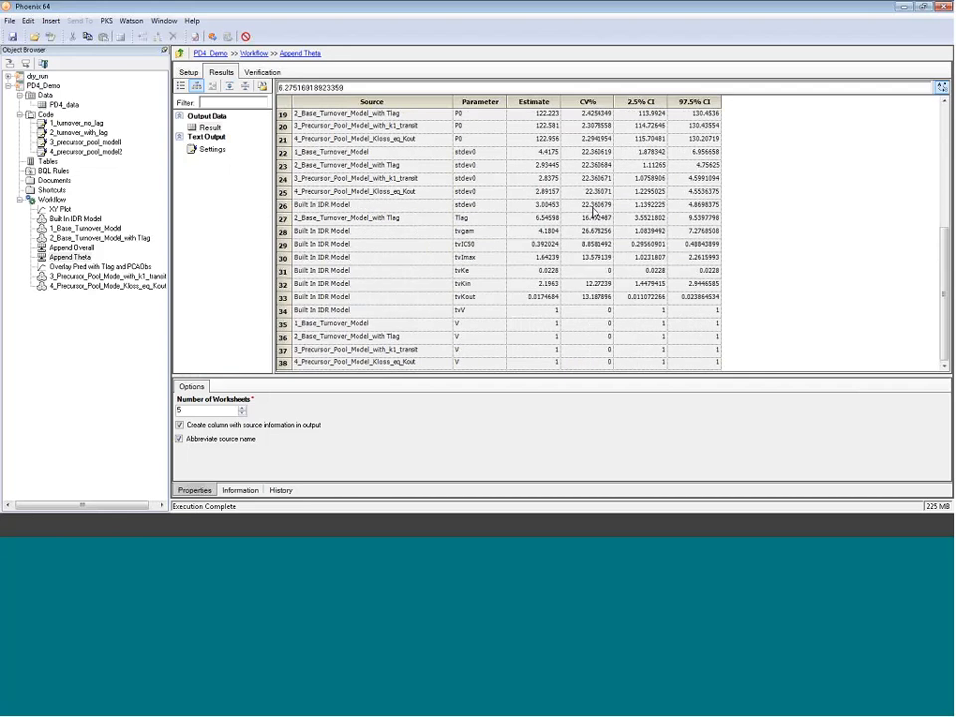
Compare the CV% of the Built In IDR Model's tvIC50 with the IC50 CV% of the turnover and precursor pool models.
left_click(596, 245)
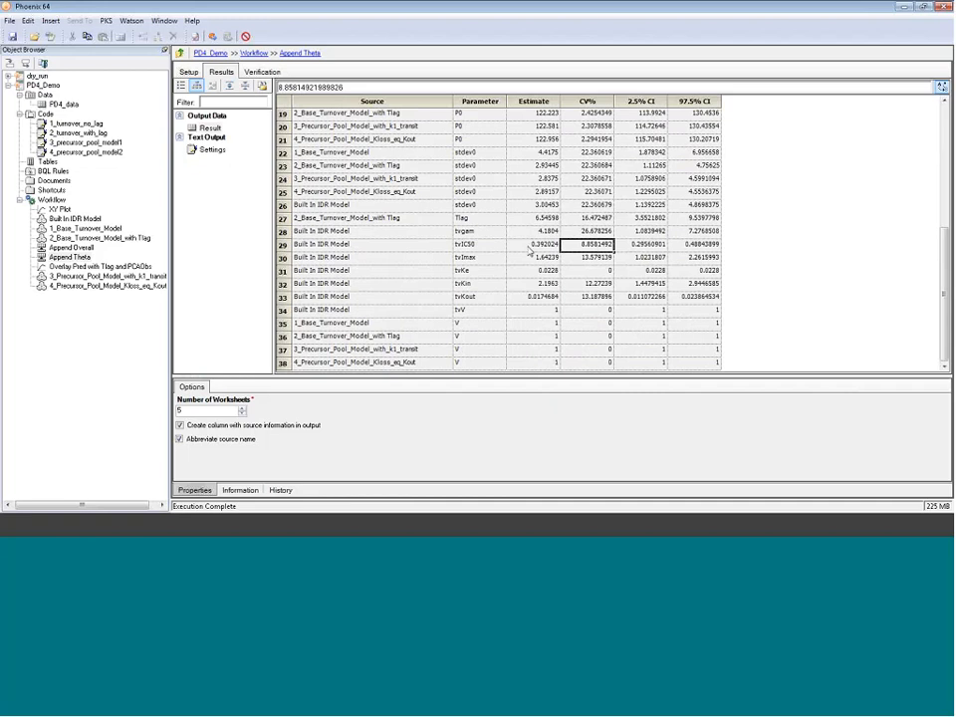
scroll(529, 252, "up", 1)
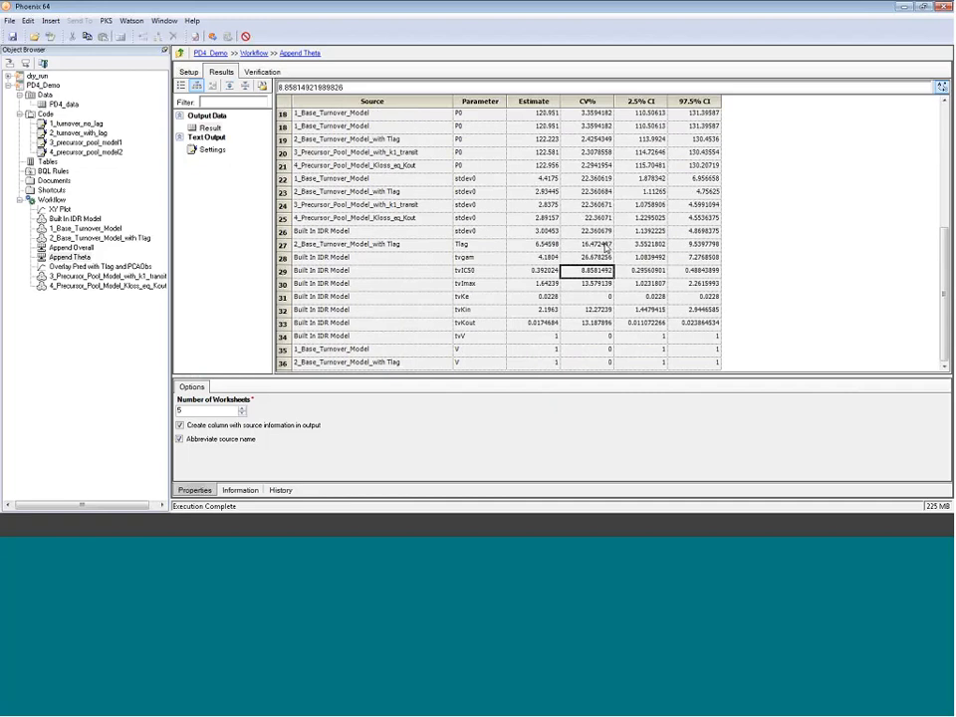
scroll(604, 248, "up", 6)
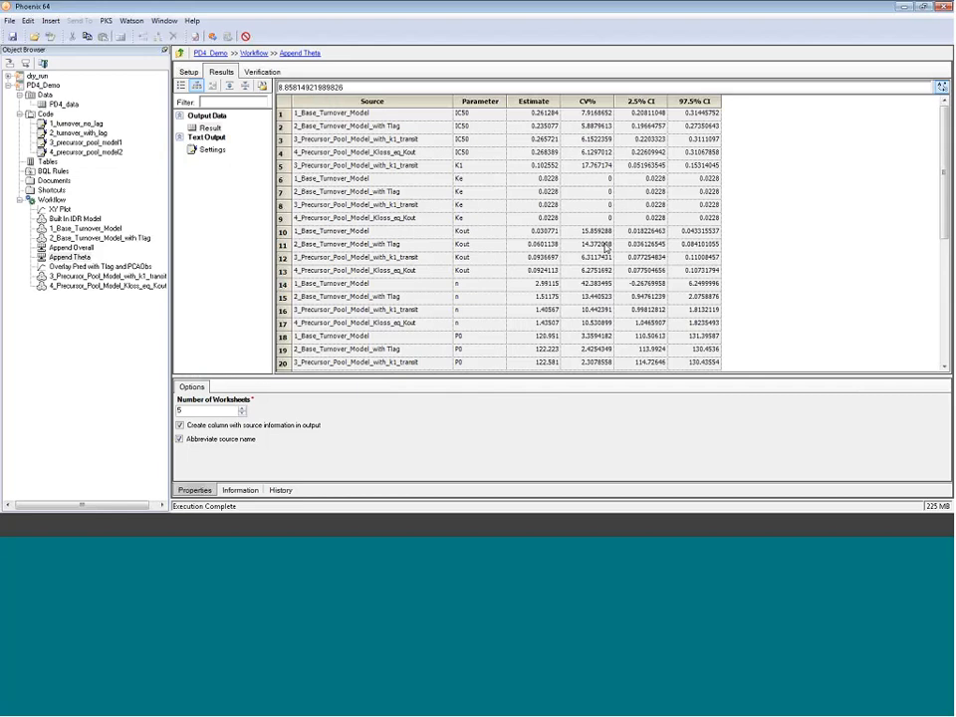
left_click(594, 116)
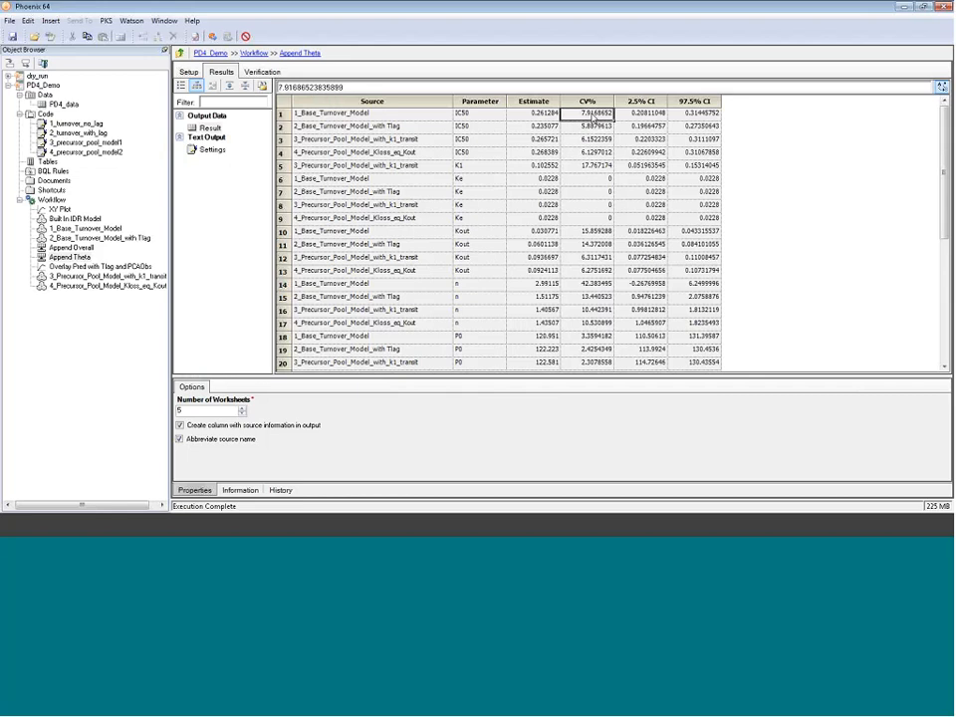
left_click(593, 127)
left_click(589, 154)
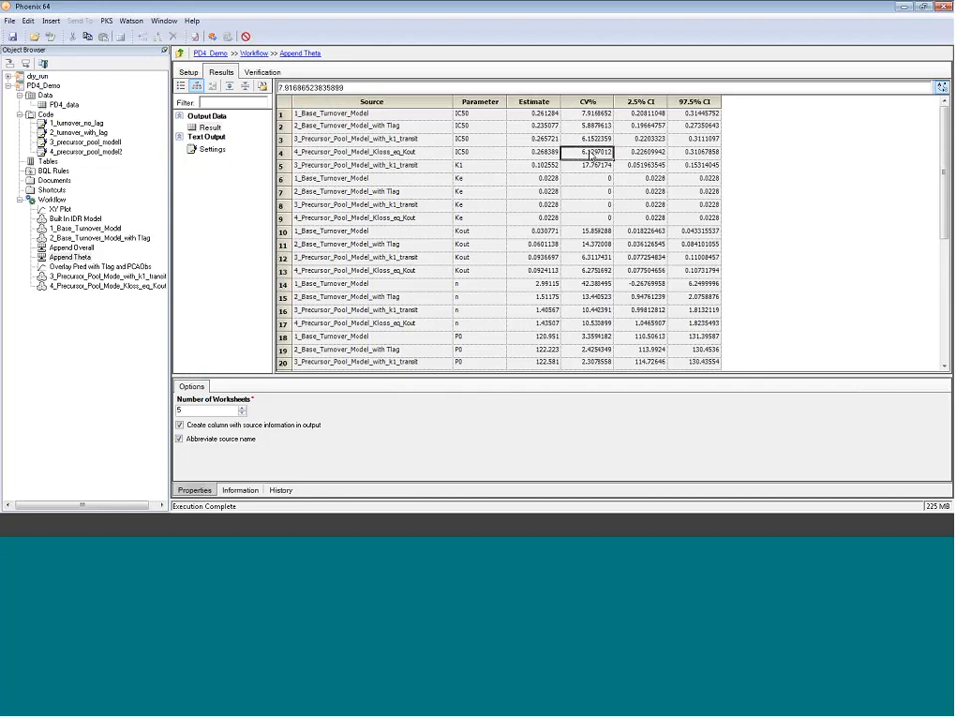
Compare the CV% of the Built In IDR Model's tvgam with the CV% of parameter n in the other models.
scroll(591, 156, "down", 6)
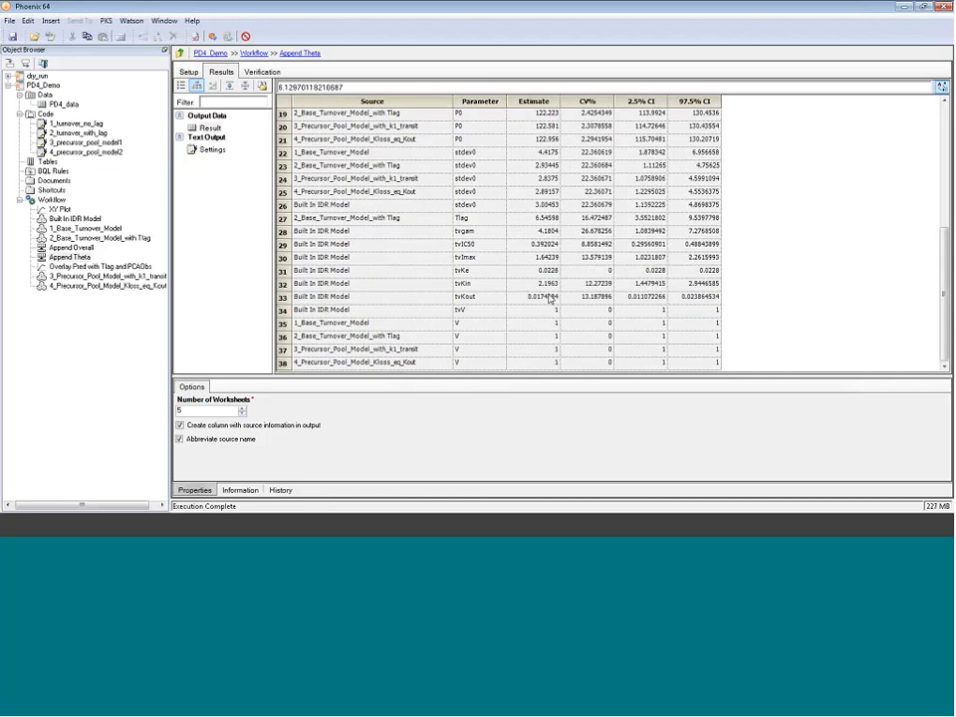
left_click(593, 232)
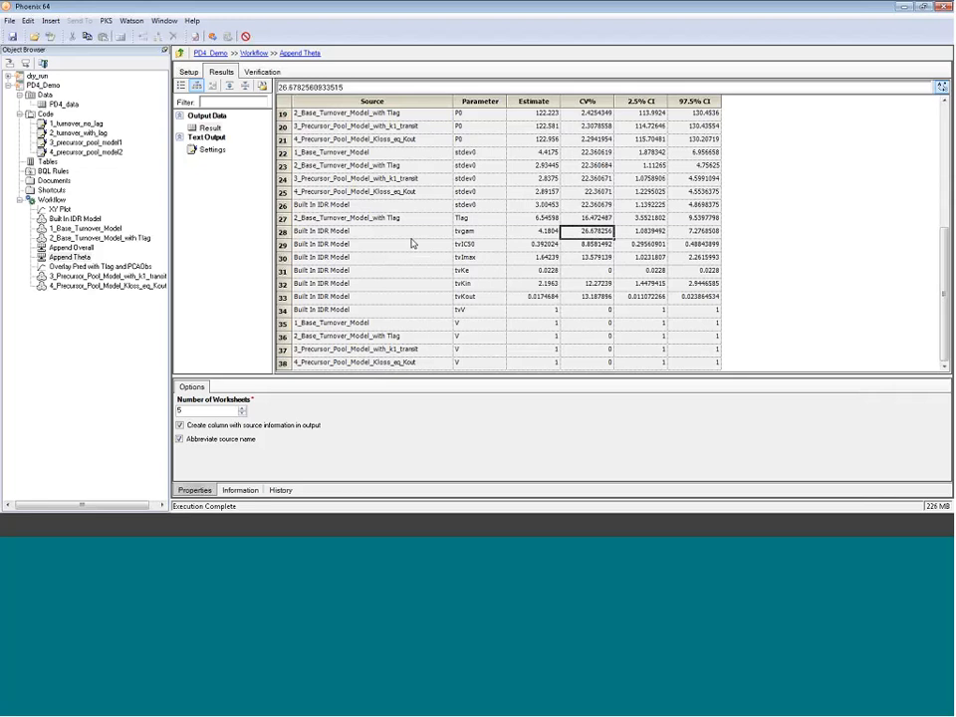
left_click(284, 232)
scroll(563, 236, "up", 6)
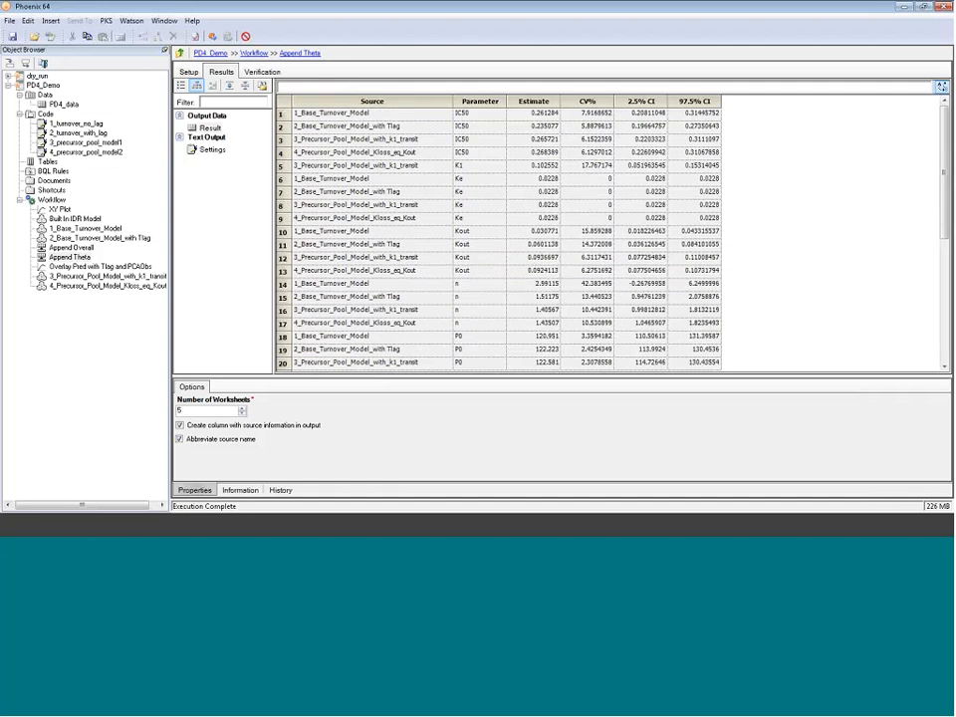
left_click(595, 310)
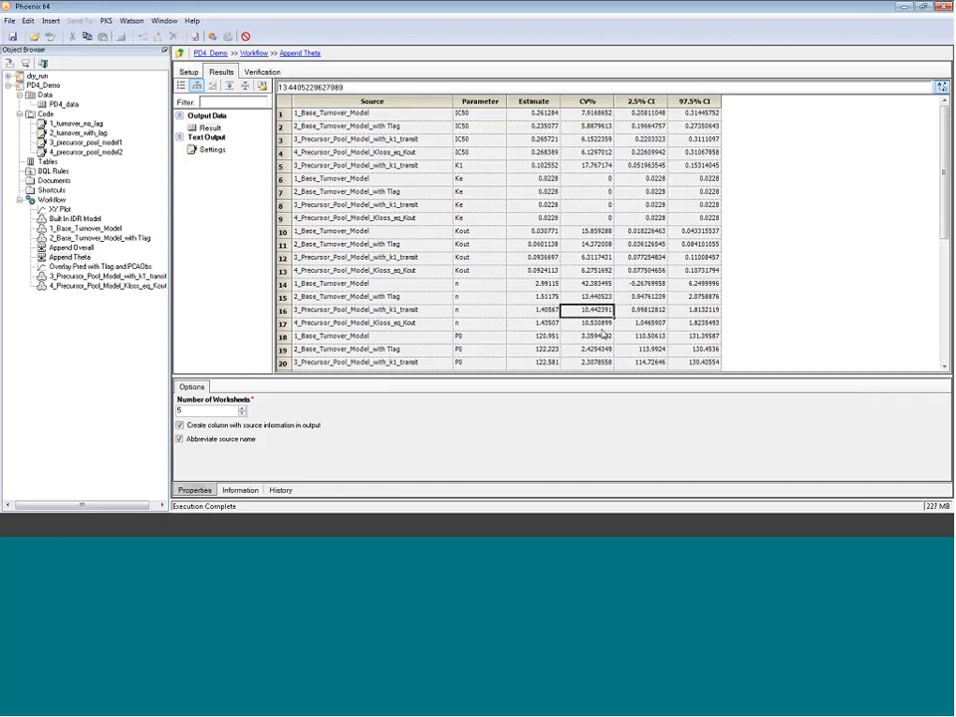
left_click(600, 326)
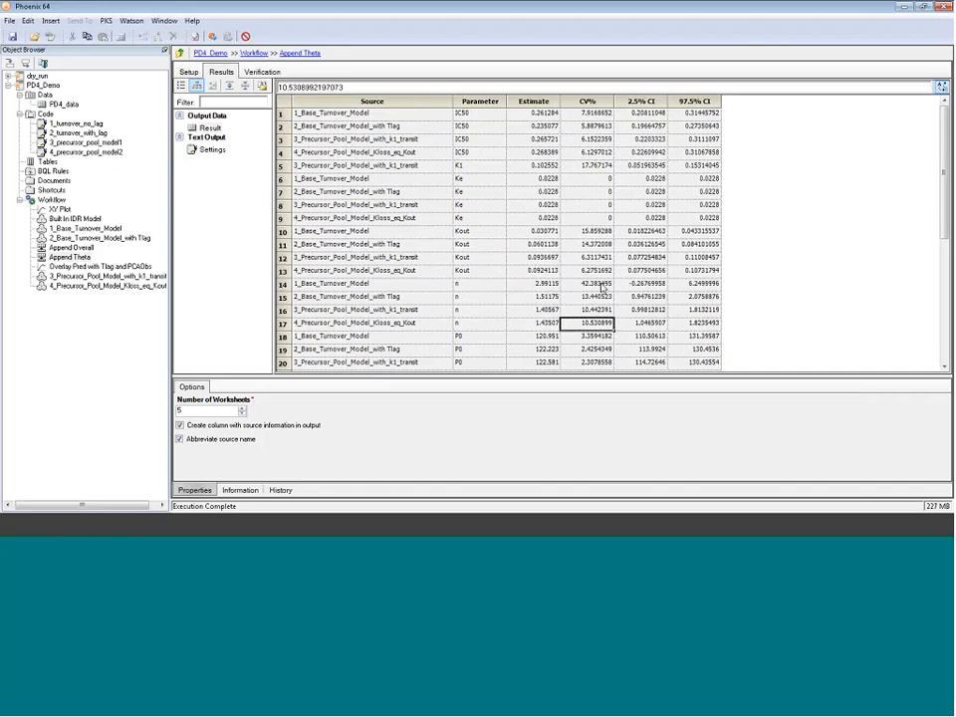
scroll(597, 283, "down", 6)
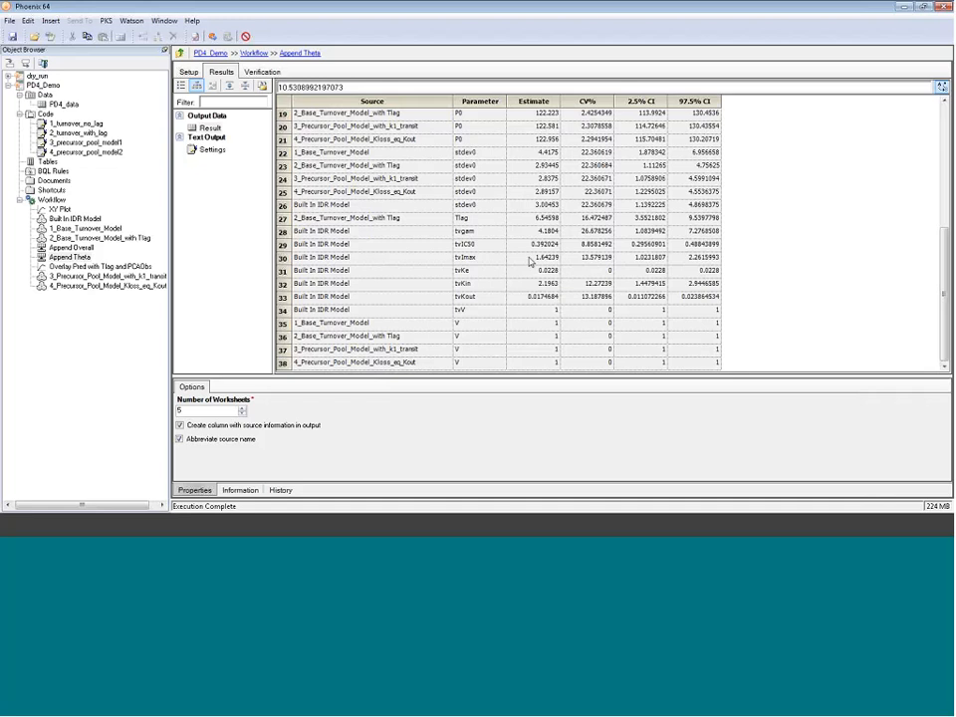
scroll(565, 235, "up", 6)
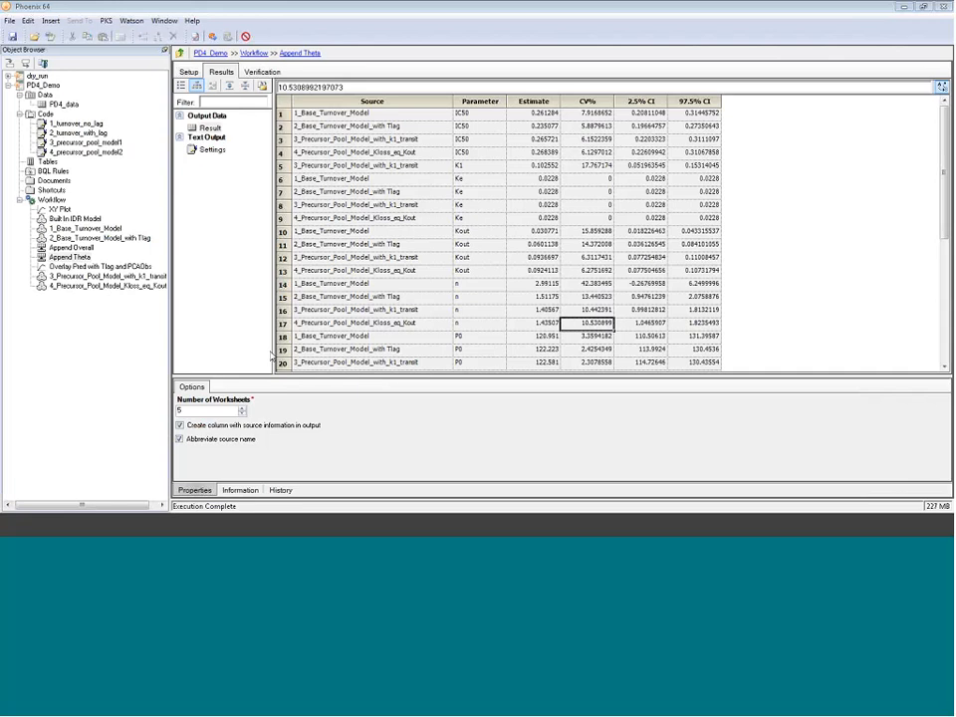
Examine K1 and Kout in the Theta results of 3_Precursor_Pool_Model_with_k1_transit and nParm in its Overall results.
left_click_drag(396, 375, 397, 399)
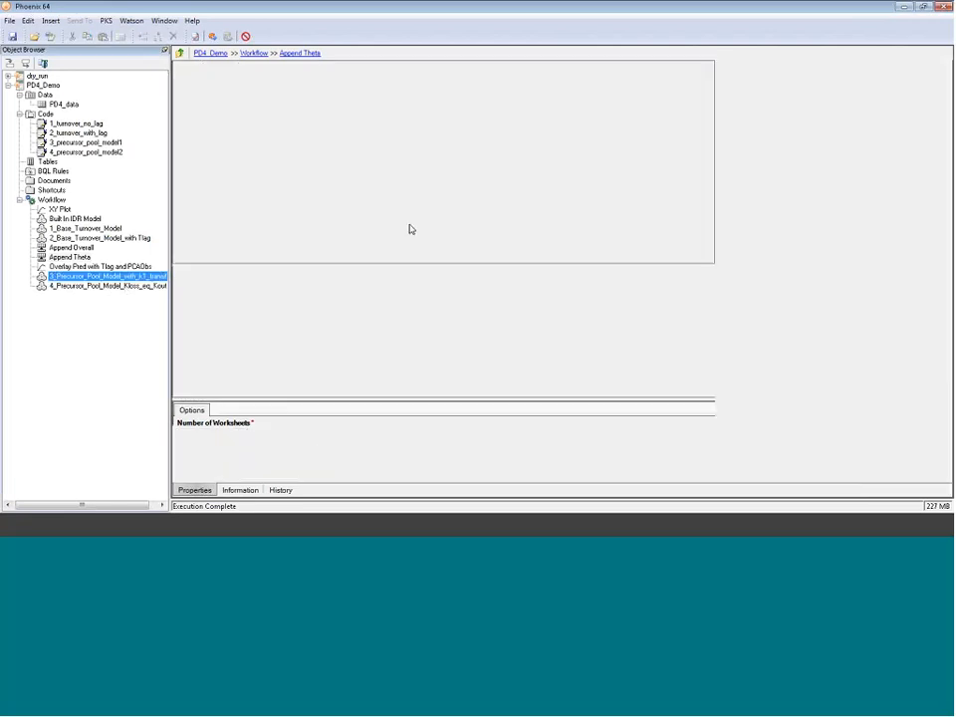
left_click(208, 204)
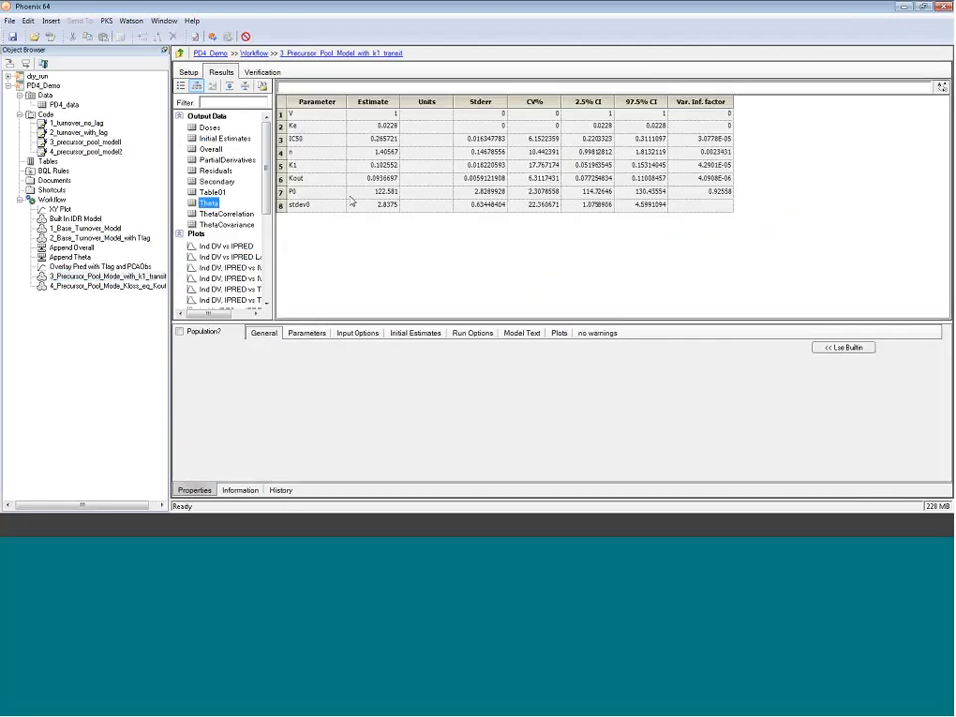
left_click(280, 165)
left_click_drag(281, 167, 282, 179)
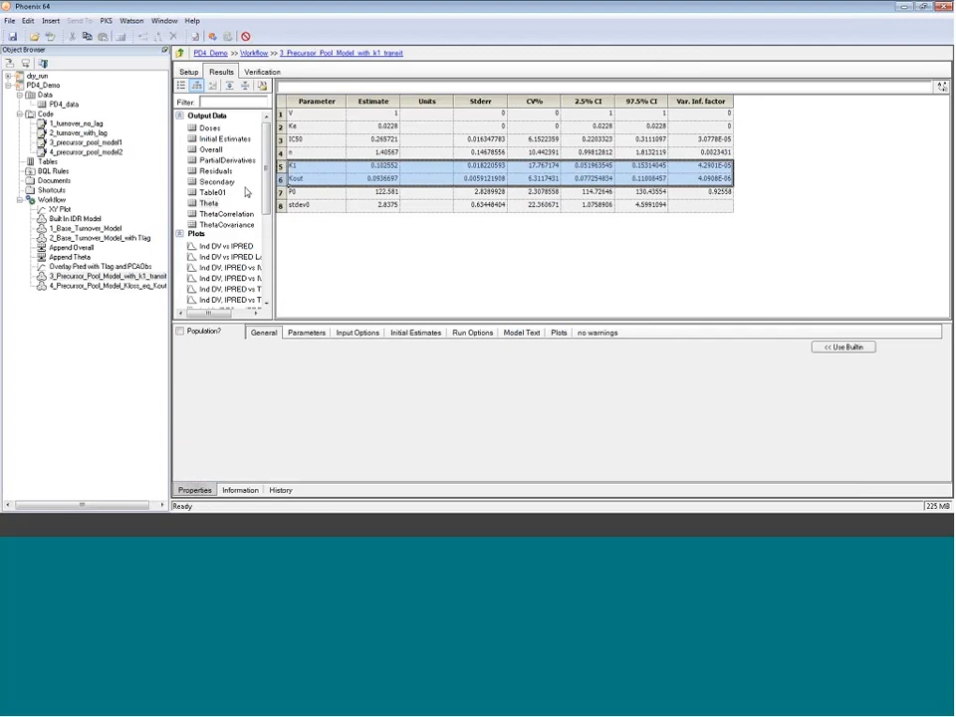
left_click(211, 149)
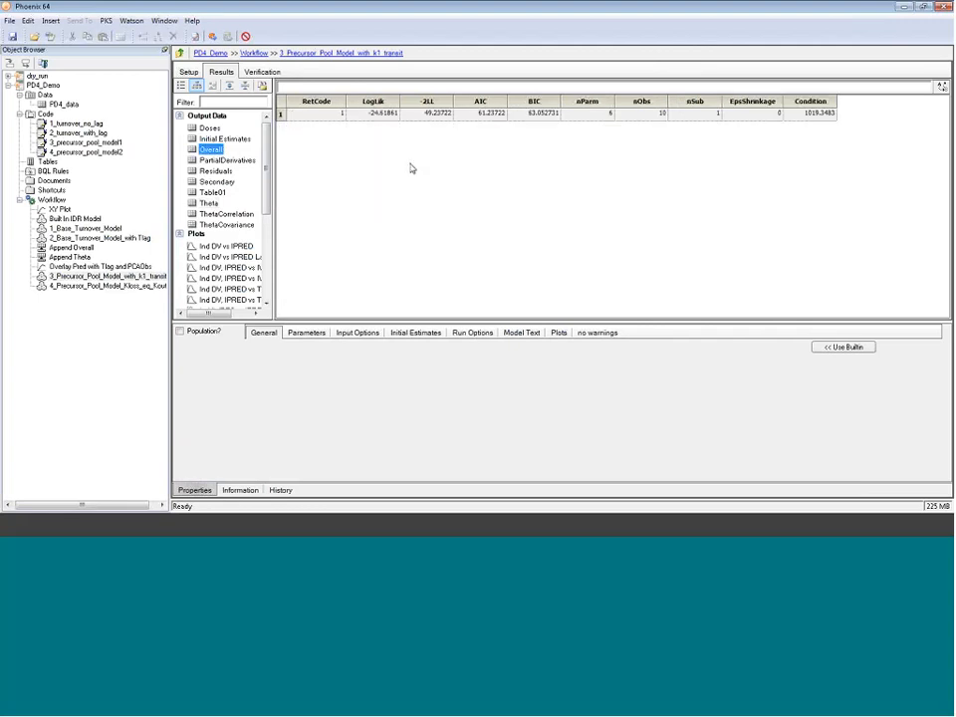
left_click(583, 114)
Examine Kout in the Theta results of 4_Precursor_Pool_Model_Kloss_eq_Kout and nParm in its Overall results.
left_click(97, 287)
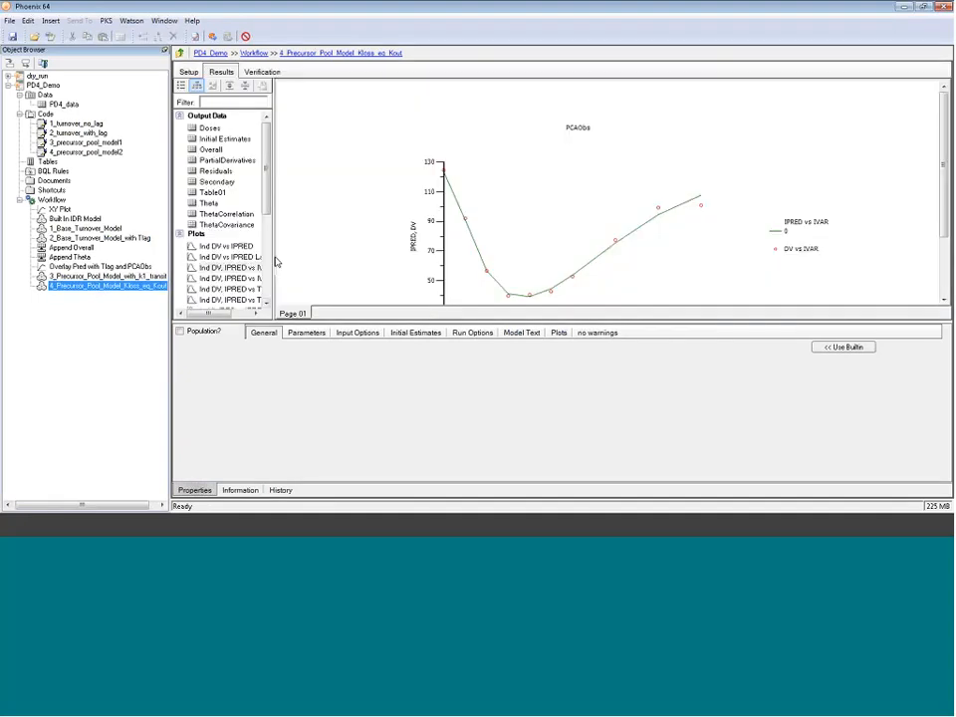
left_click_drag(274, 207, 326, 207)
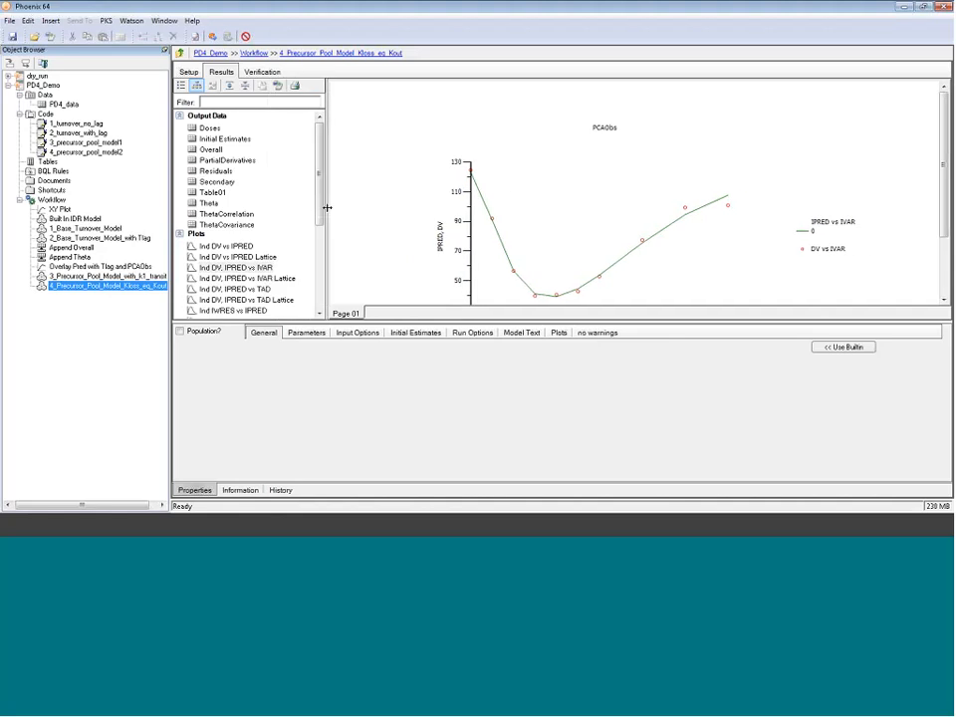
left_click(209, 203)
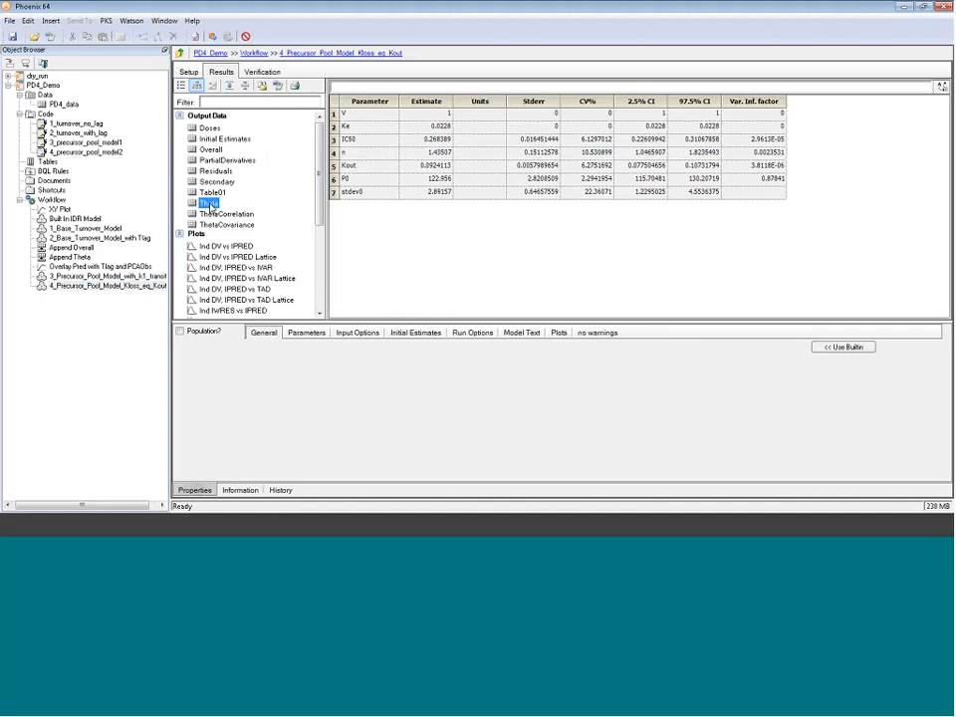
left_click(388, 165)
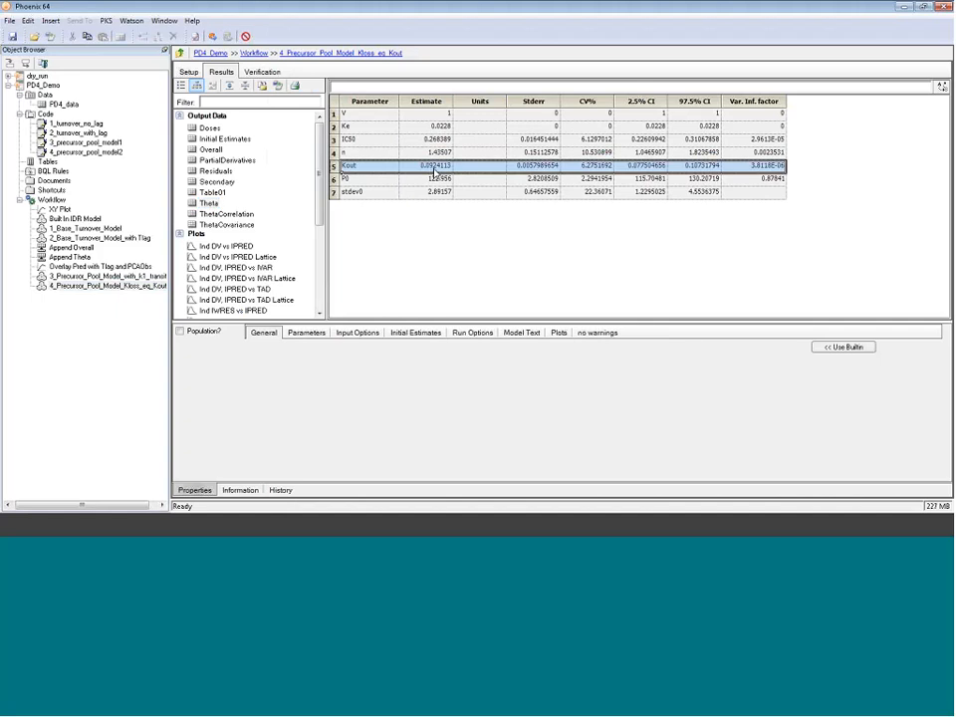
left_click(211, 150)
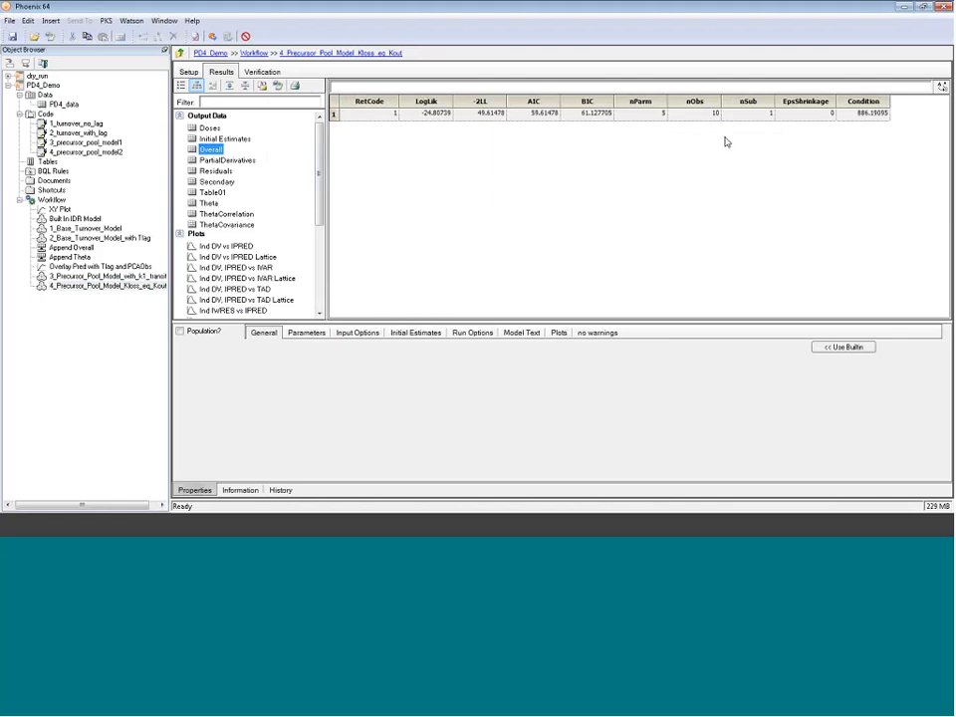
left_click(657, 117)
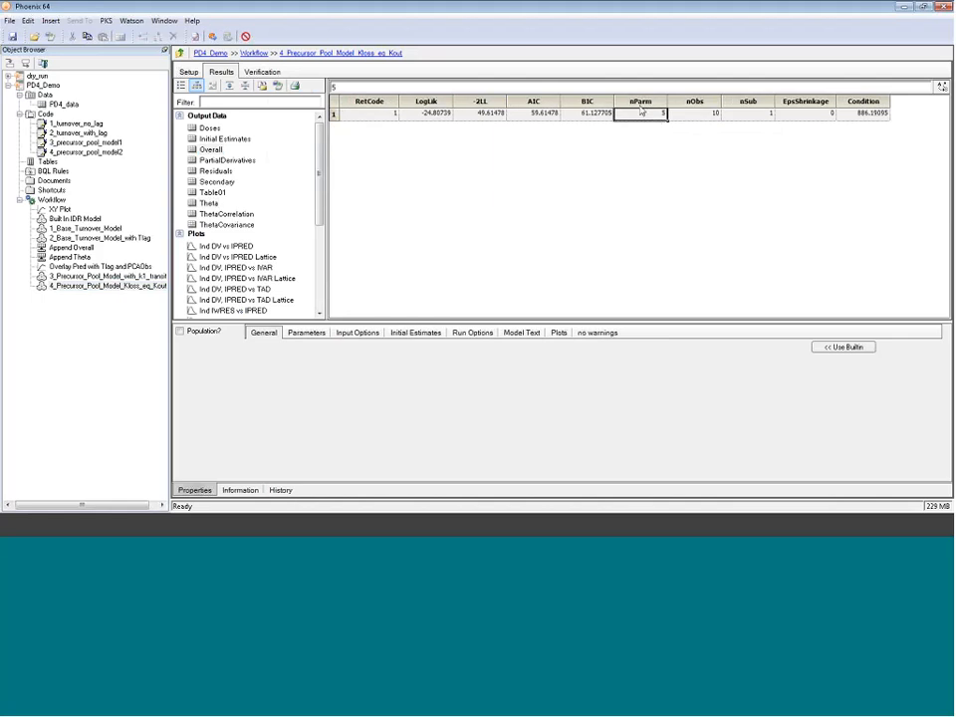